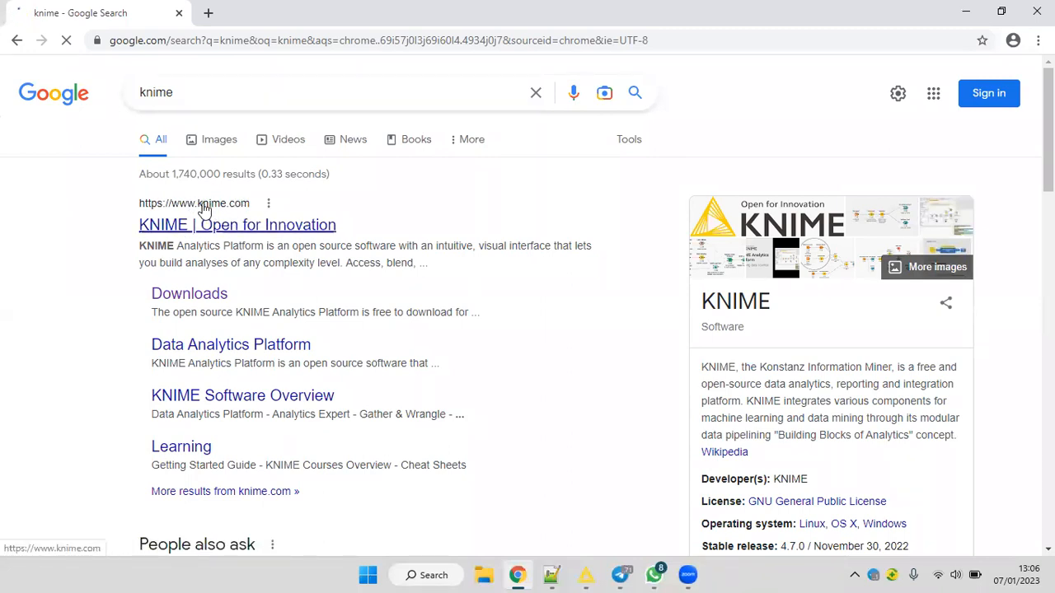
Open the KNIME website from the search results and go to its download page.
{"action": "left_click", "coordinate": [327, 231]}
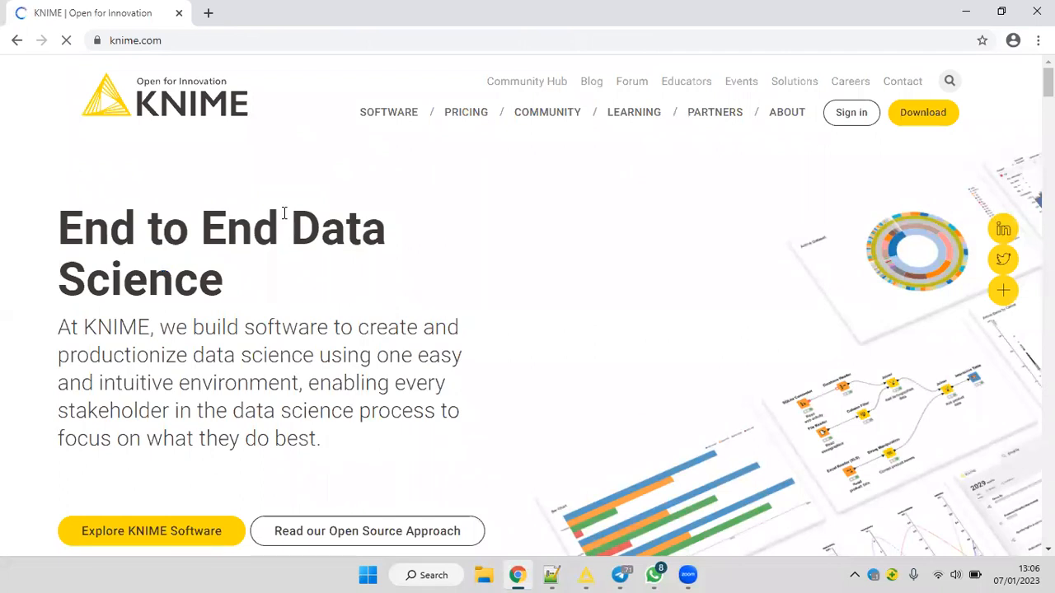
{"action": "scroll", "coordinate": [511, 281], "scroll_direction": "down", "scroll_amount": 2}
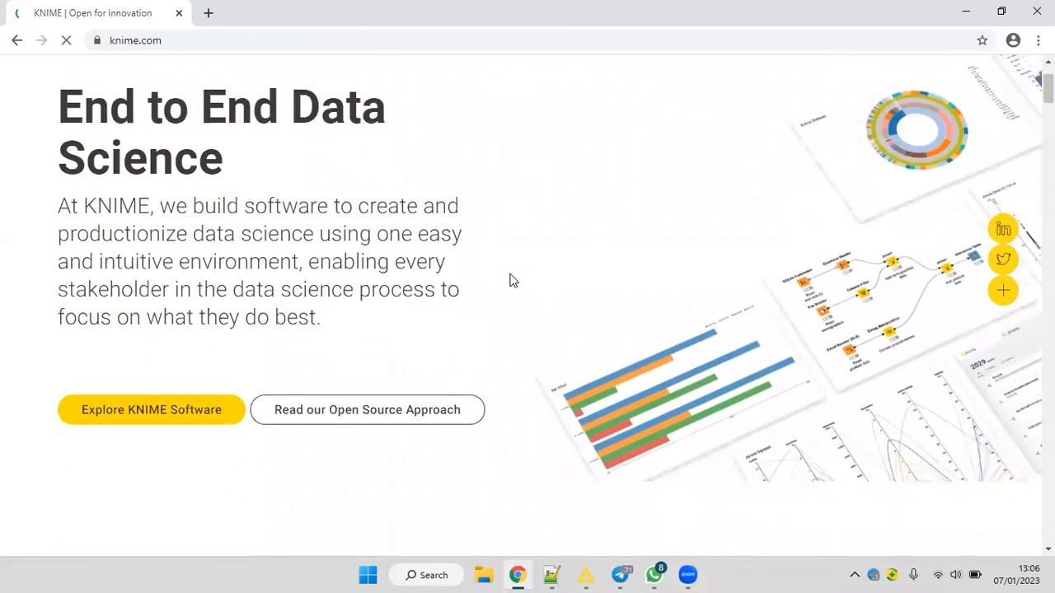
{"action": "scroll", "coordinate": [510, 281], "scroll_direction": "down", "scroll_amount": 2}
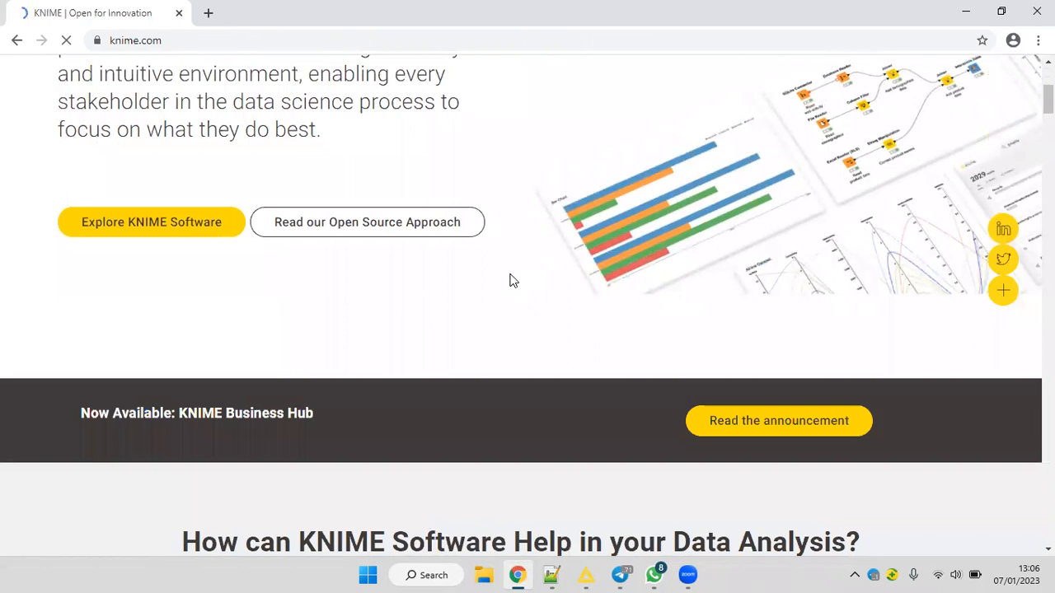
{"action": "scroll", "coordinate": [461, 259], "scroll_direction": "up", "scroll_amount": 4}
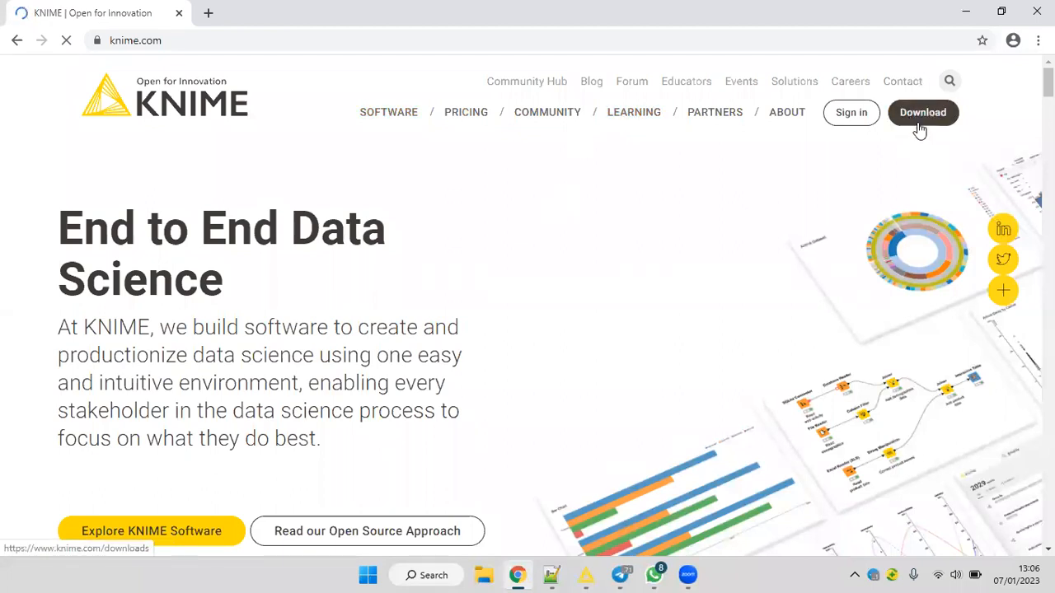
{"action": "left_click", "coordinate": [946, 114]}
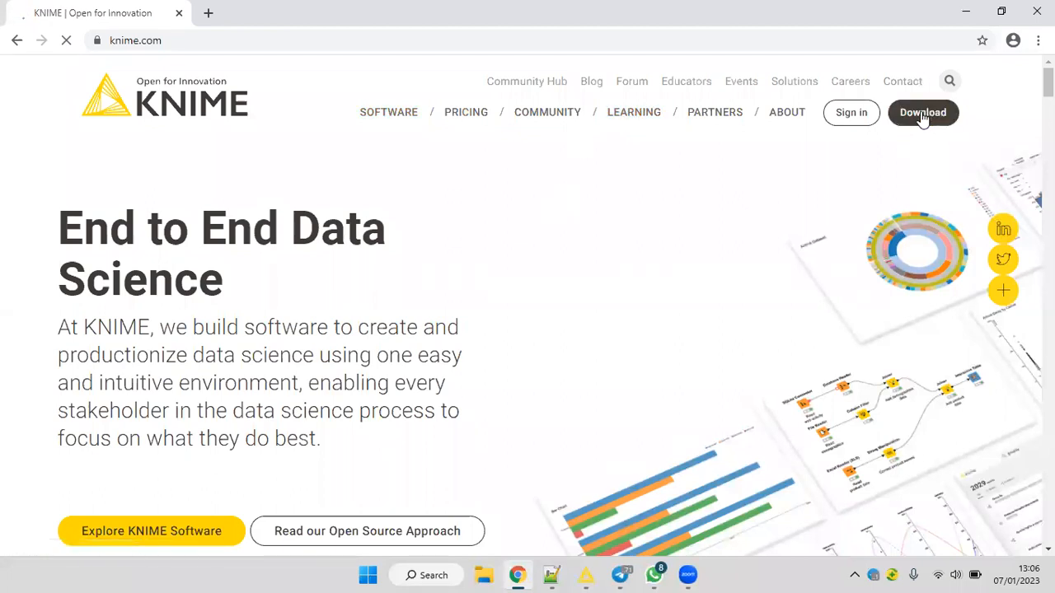
{"action": "left_click", "coordinate": [937, 122]}
{"action": "left_click", "coordinate": [923, 114]}
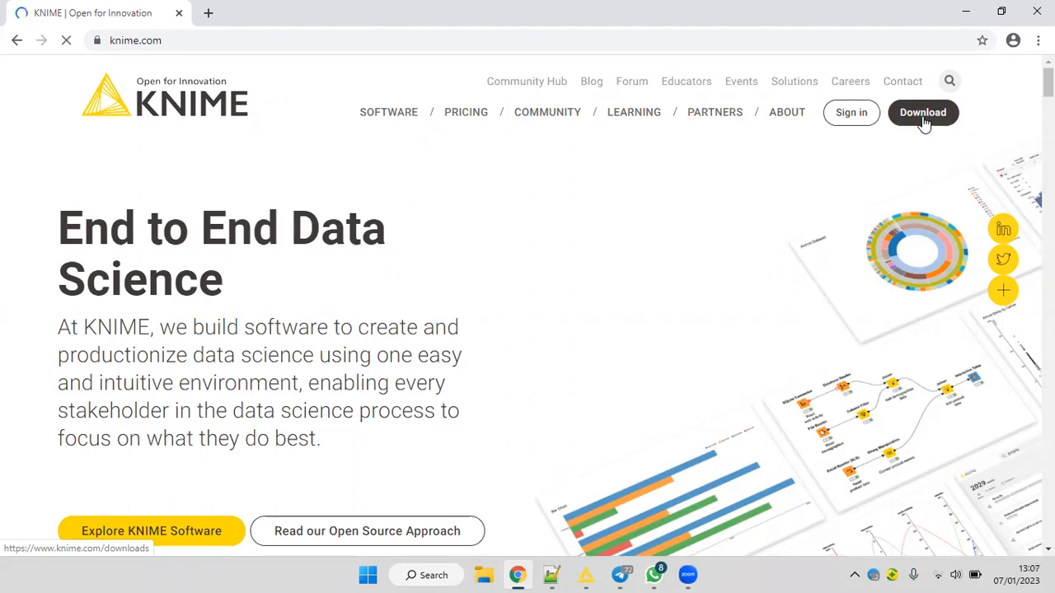
{"action": "left_click", "coordinate": [924, 122]}
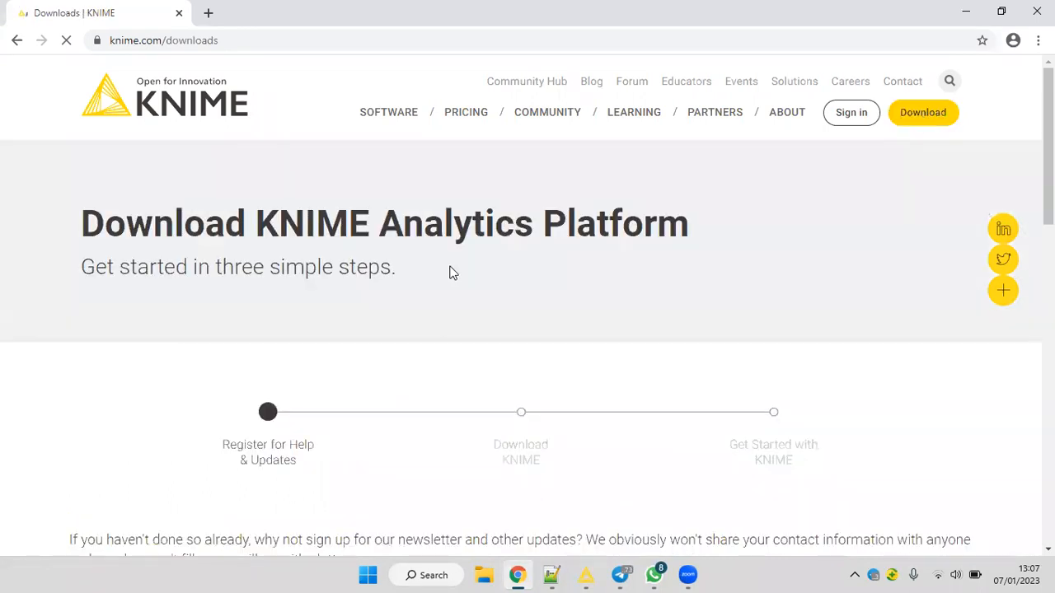
Examine the registration form on the download page, including the email, company, first name and last name fields.
{"action": "scroll", "coordinate": [453, 273], "scroll_direction": "down", "scroll_amount": 1}
{"action": "scroll", "coordinate": [449, 273], "scroll_direction": "down", "scroll_amount": 1}
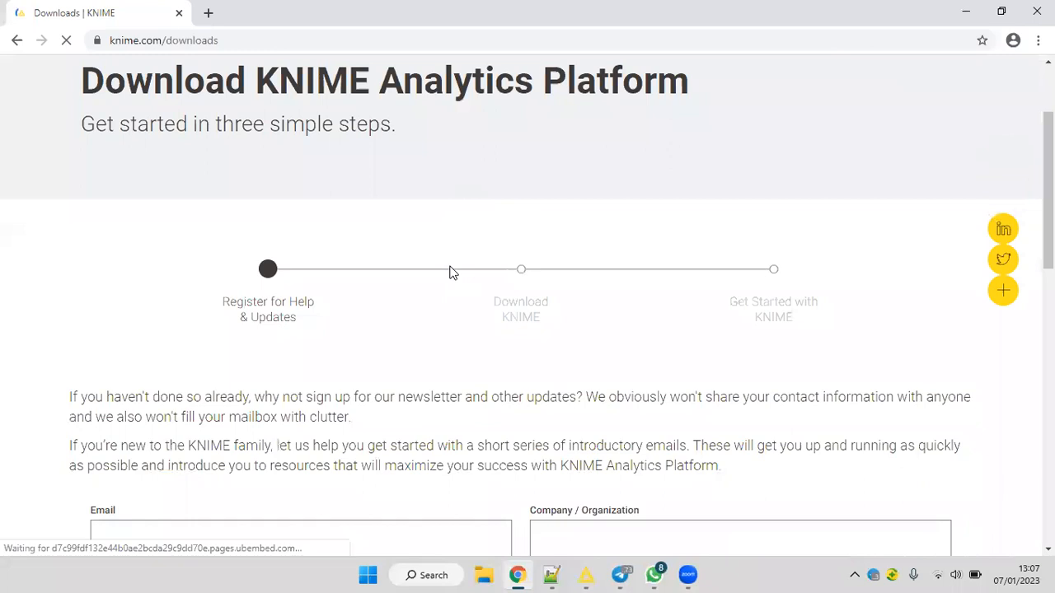
{"action": "scroll", "coordinate": [450, 272], "scroll_direction": "down", "scroll_amount": 2}
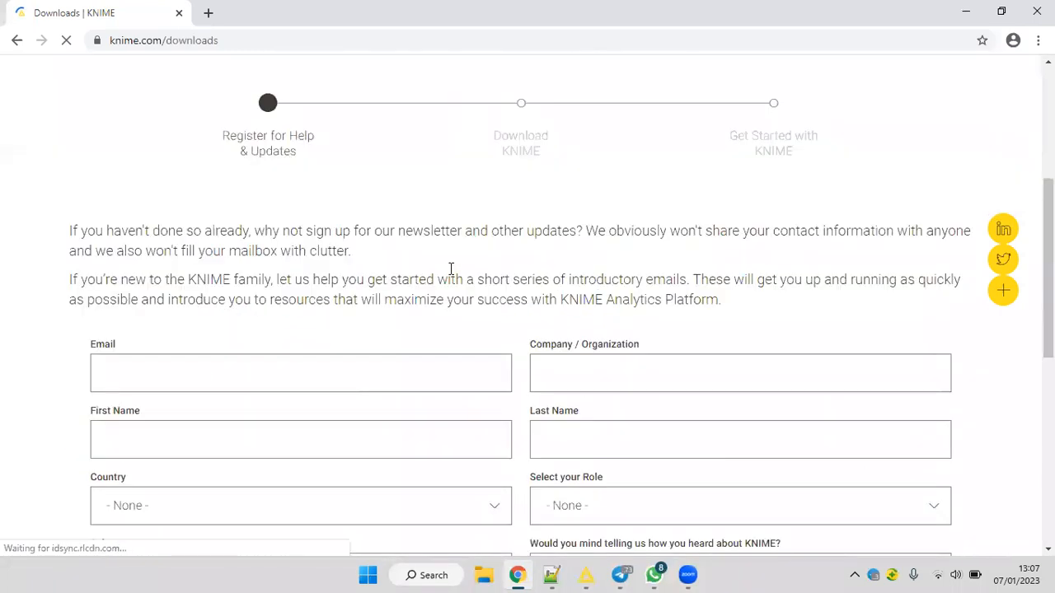
{"action": "left_click", "coordinate": [210, 381]}
{"action": "scroll", "coordinate": [415, 420], "scroll_direction": "down", "scroll_amount": 1}
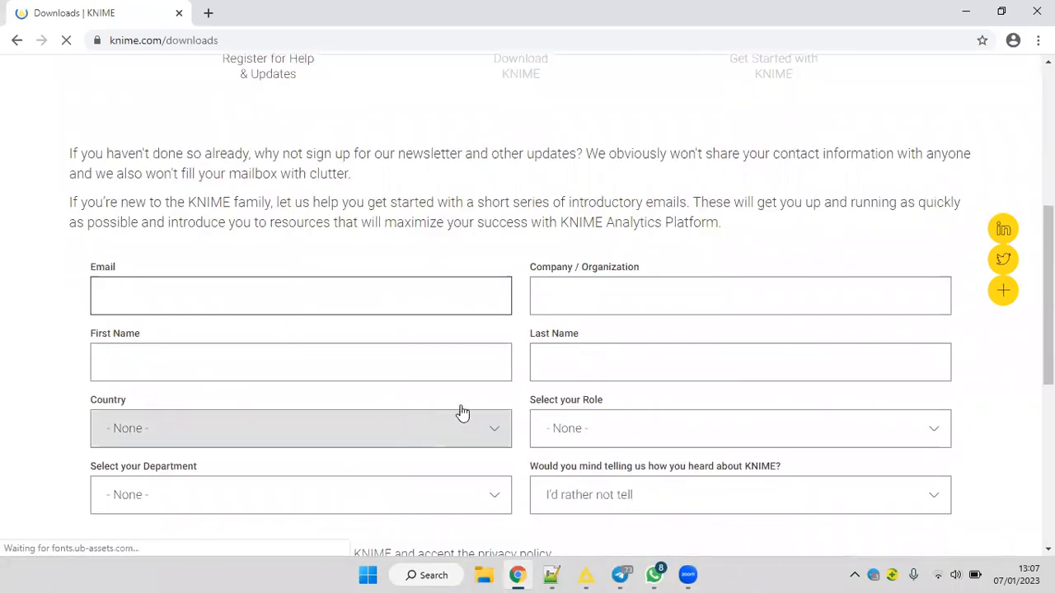
{"action": "scroll", "coordinate": [462, 412], "scroll_direction": "down", "scroll_amount": 2}
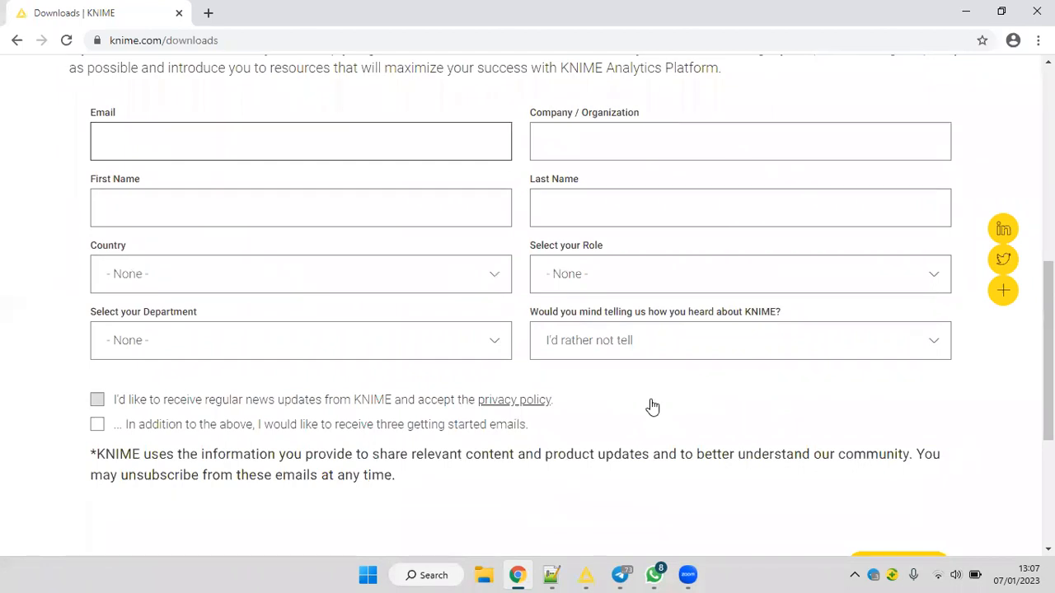
{"action": "scroll", "coordinate": [201, 304], "scroll_direction": "up", "scroll_amount": 2}
{"action": "scroll", "coordinate": [186, 288], "scroll_direction": "down", "scroll_amount": 1}
{"action": "left_click", "coordinate": [175, 302]}
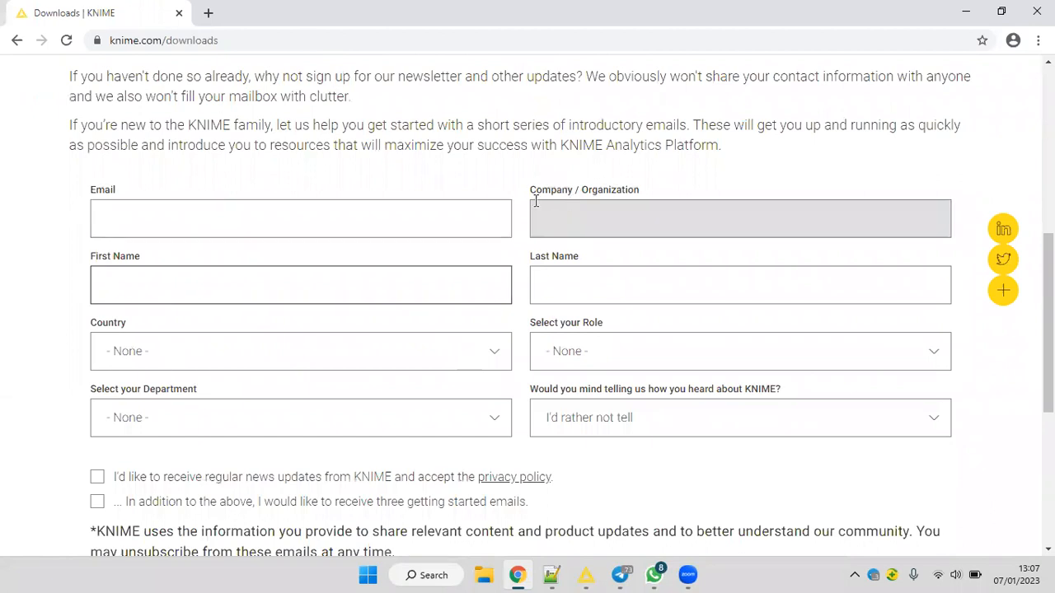
{"action": "left_click", "coordinate": [568, 232]}
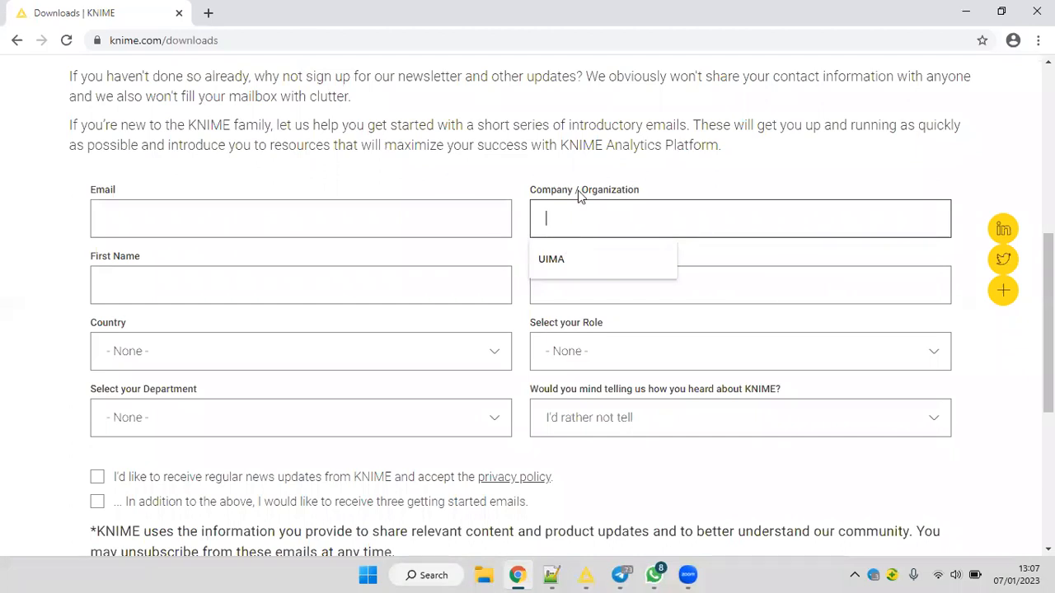
{"action": "left_click", "coordinate": [559, 290]}
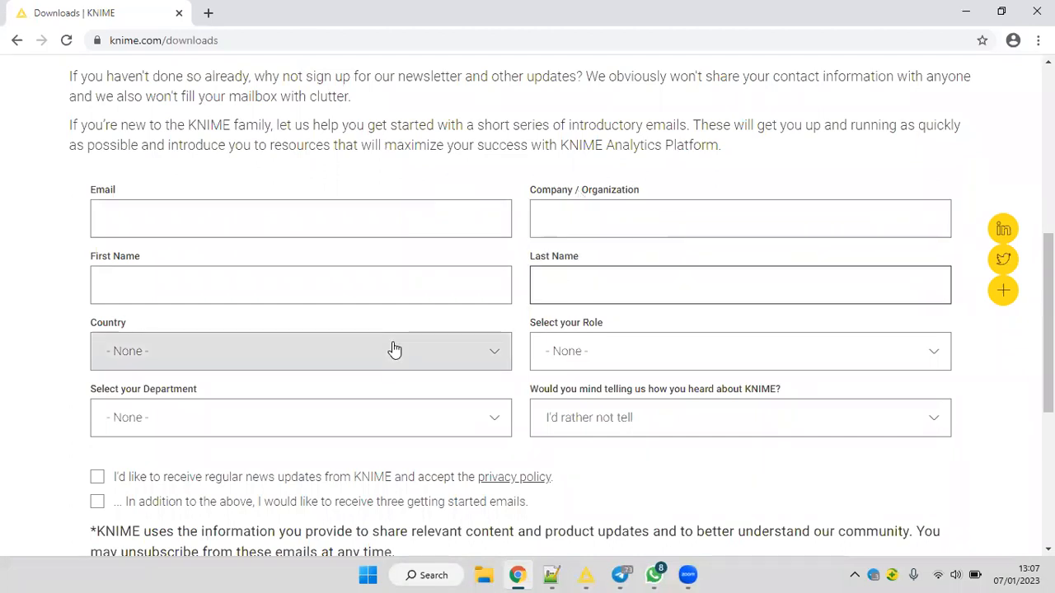
Review the form's available choices for role, department and how you heard about KNIME, without selecting any.
{"action": "scroll", "coordinate": [557, 348], "scroll_direction": "down", "scroll_amount": 1}
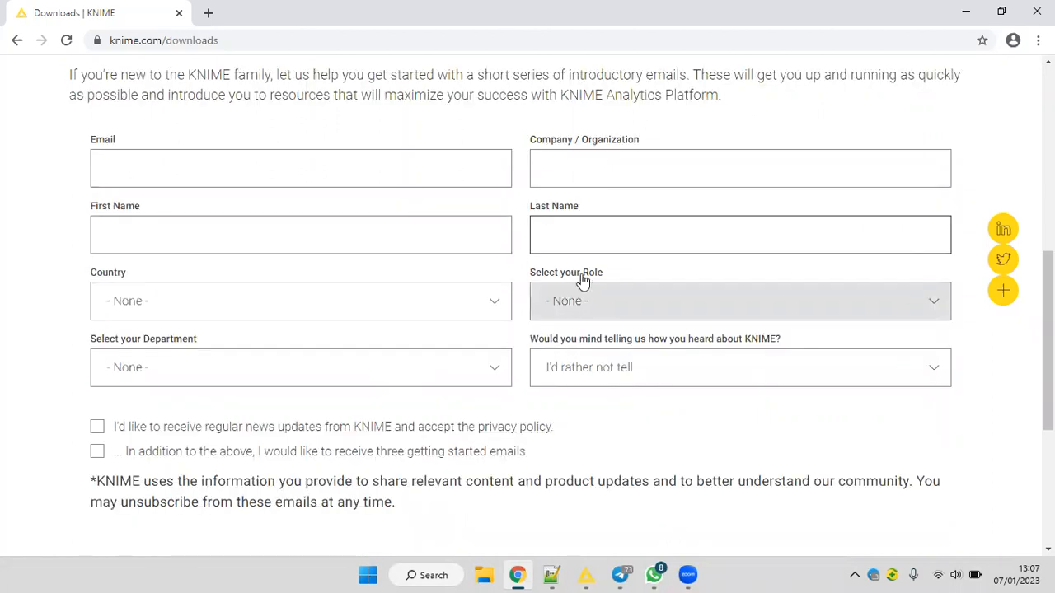
{"action": "left_click", "coordinate": [583, 285]}
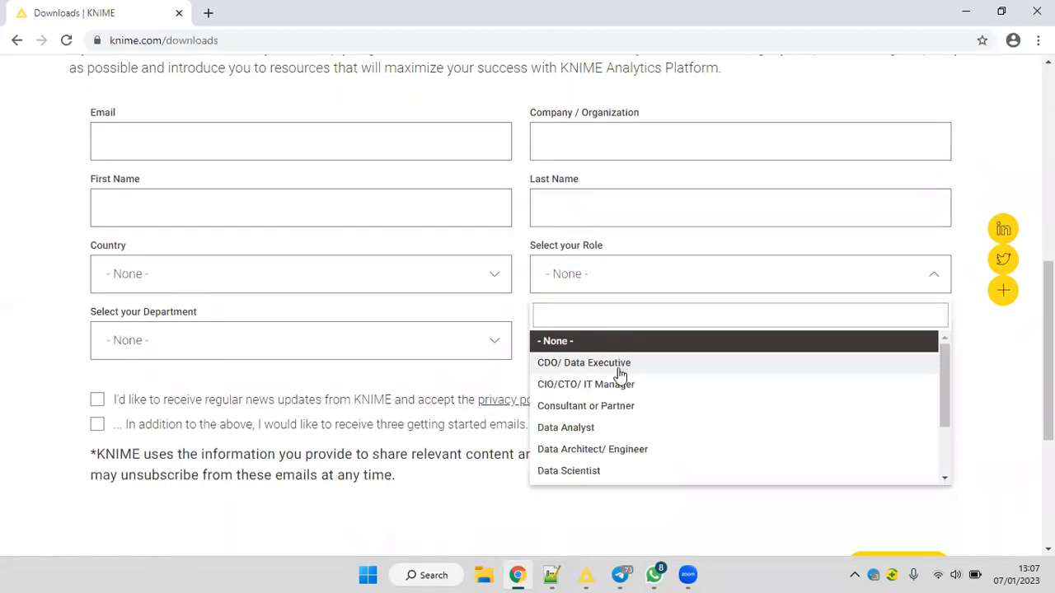
{"action": "scroll", "coordinate": [593, 412], "scroll_direction": "down", "scroll_amount": 2}
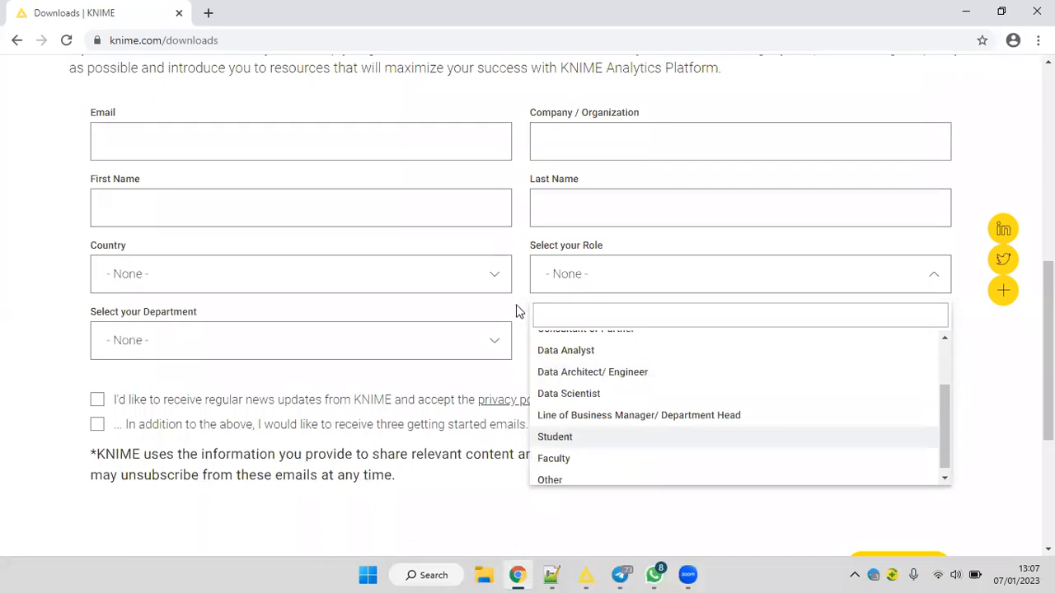
{"action": "left_click", "coordinate": [500, 332]}
{"action": "left_click", "coordinate": [489, 346]}
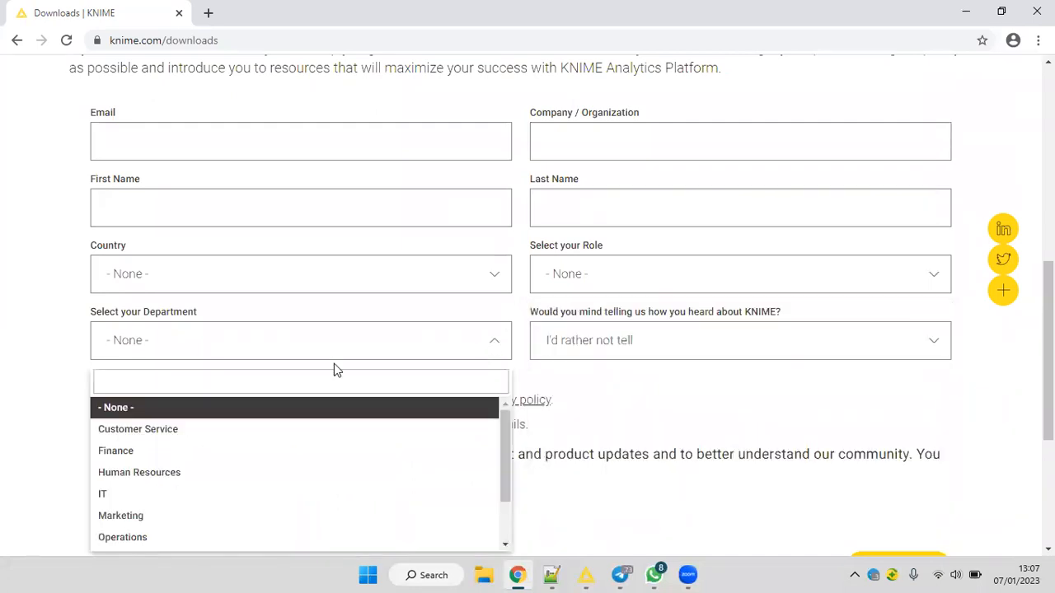
{"action": "scroll", "coordinate": [200, 424], "scroll_direction": "down", "scroll_amount": 1}
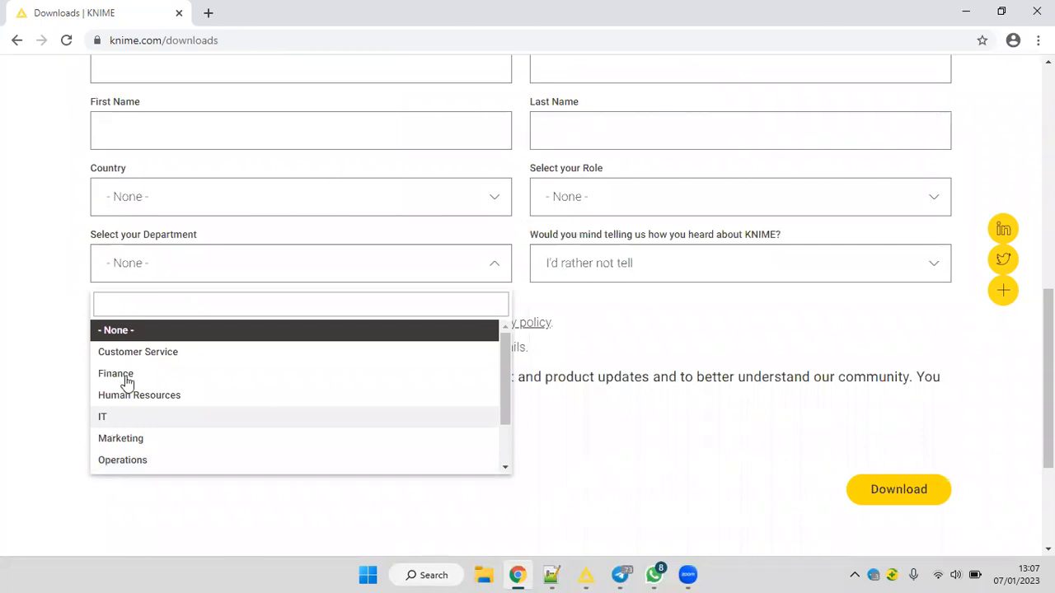
{"action": "left_click", "coordinate": [623, 275]}
{"action": "left_click", "coordinate": [623, 264]}
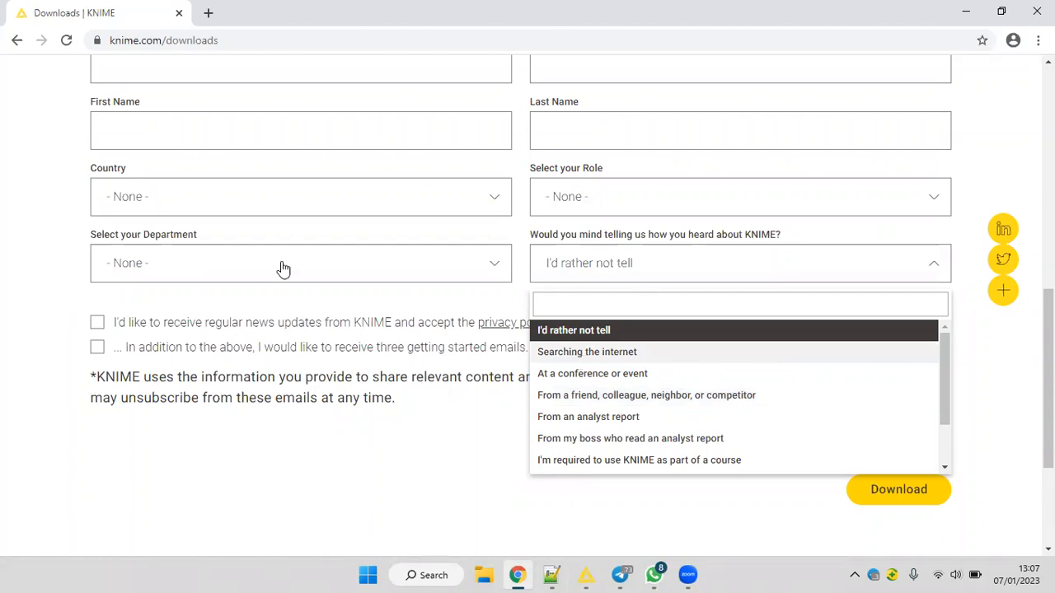
{"action": "left_click", "coordinate": [33, 224]}
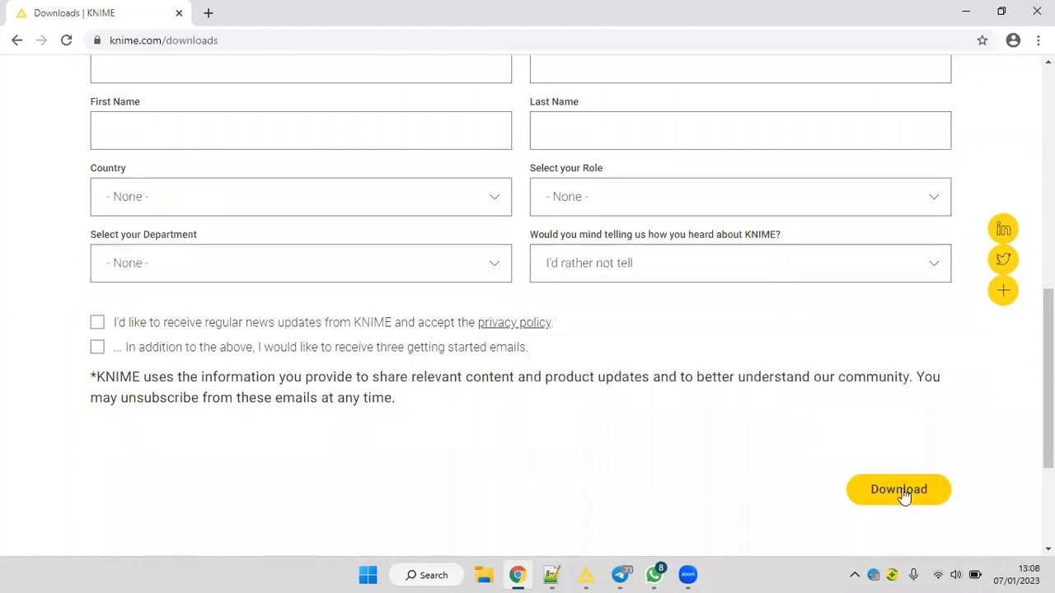
Switch to KNIME Analytics Platform and start the wizard for a new KNIME workflow.
{"action": "left_click", "coordinate": [965, 11]}
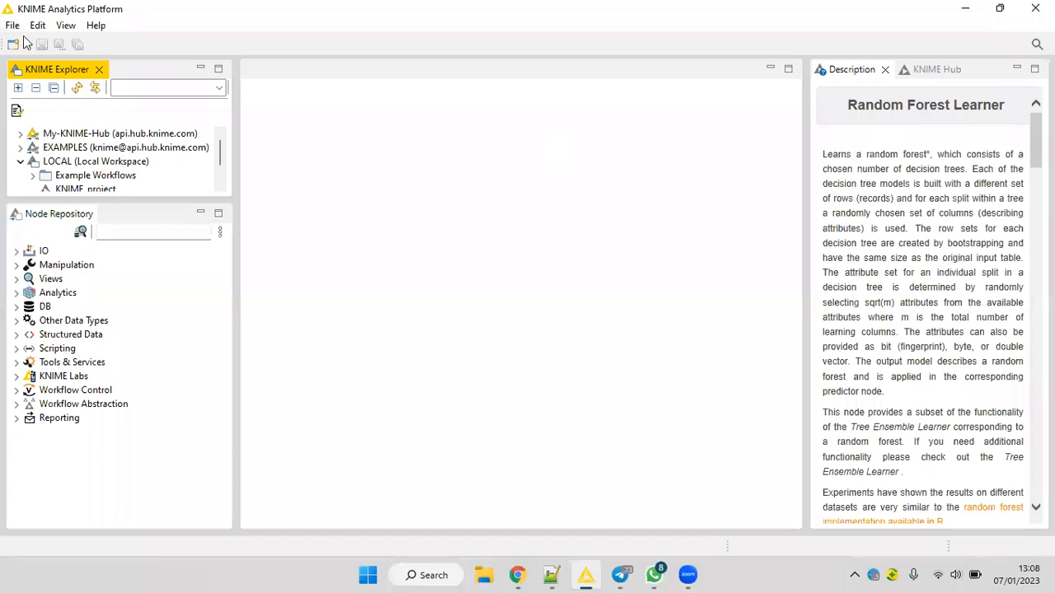
{"action": "key", "text": "alt+f"}
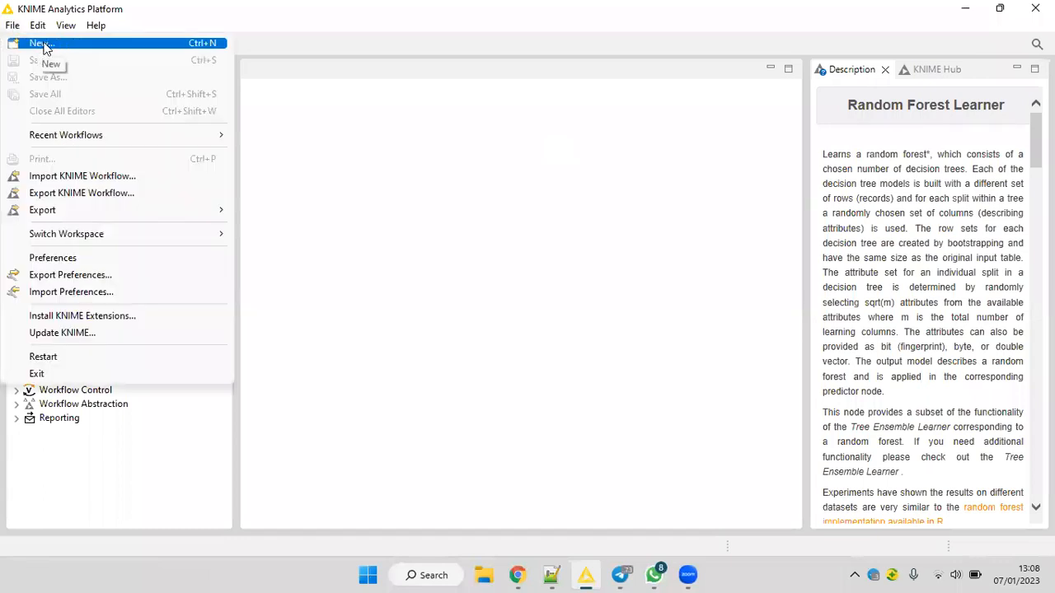
{"action": "left_click", "coordinate": [41, 44]}
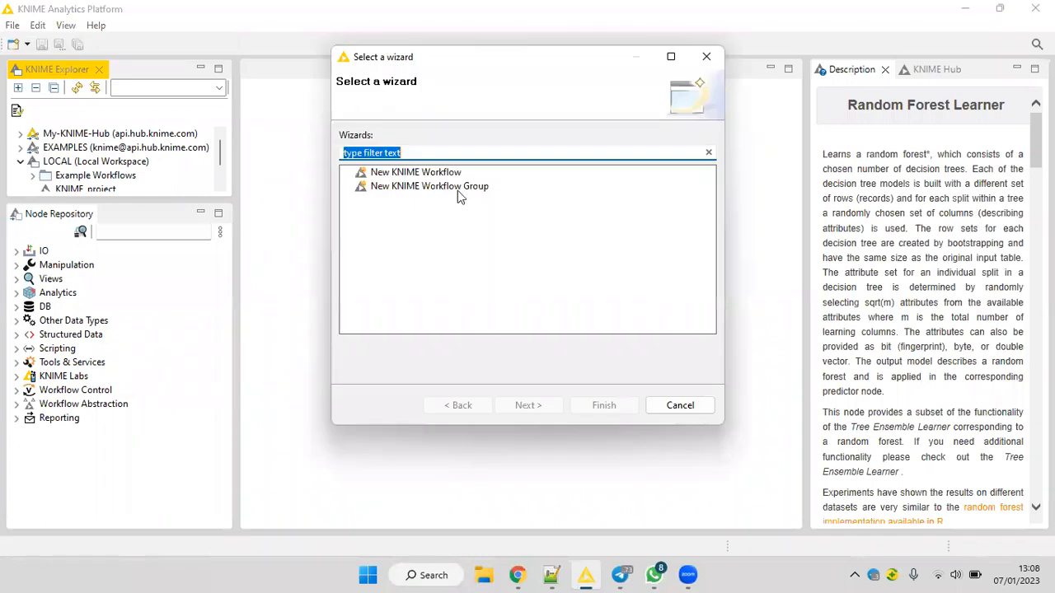
{"action": "left_click", "coordinate": [409, 175]}
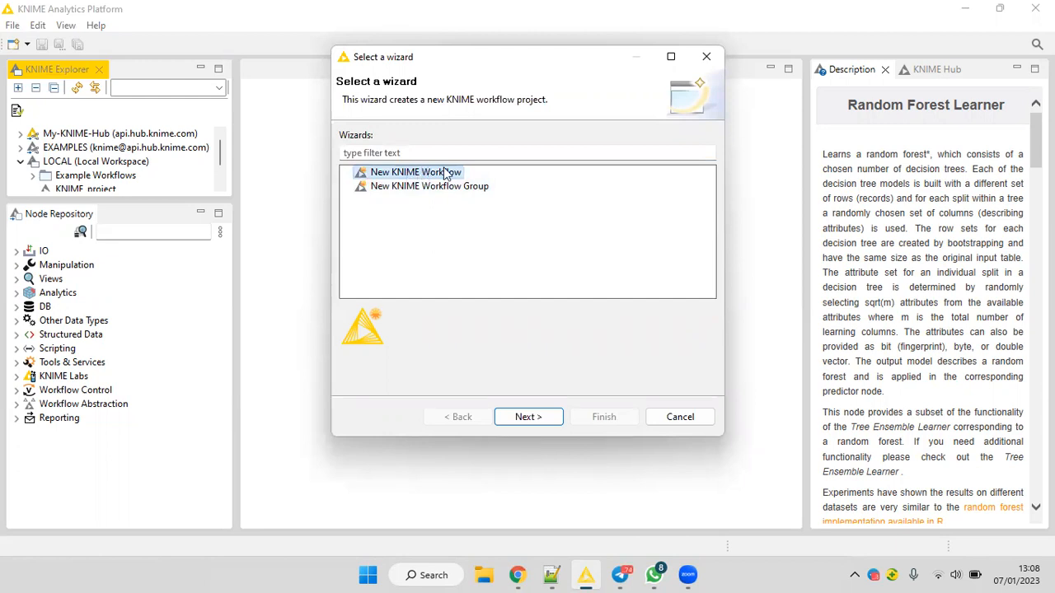
{"action": "left_click", "coordinate": [547, 422]}
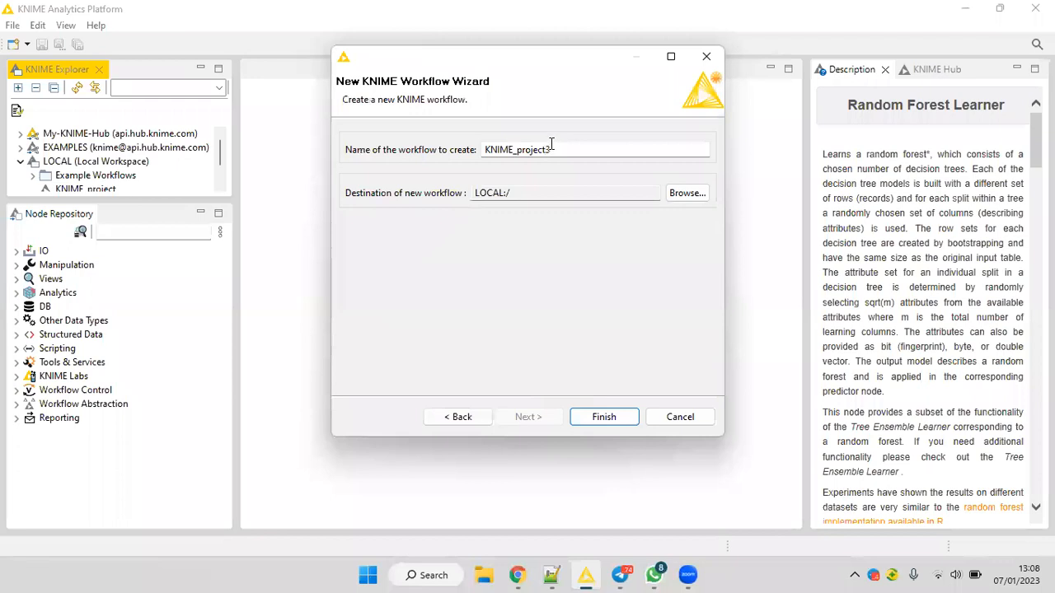
Name the new workflow KNIME_latihan, choose the LOCAL workspace as its destination, and create it.
{"action": "left_click", "coordinate": [568, 146]}
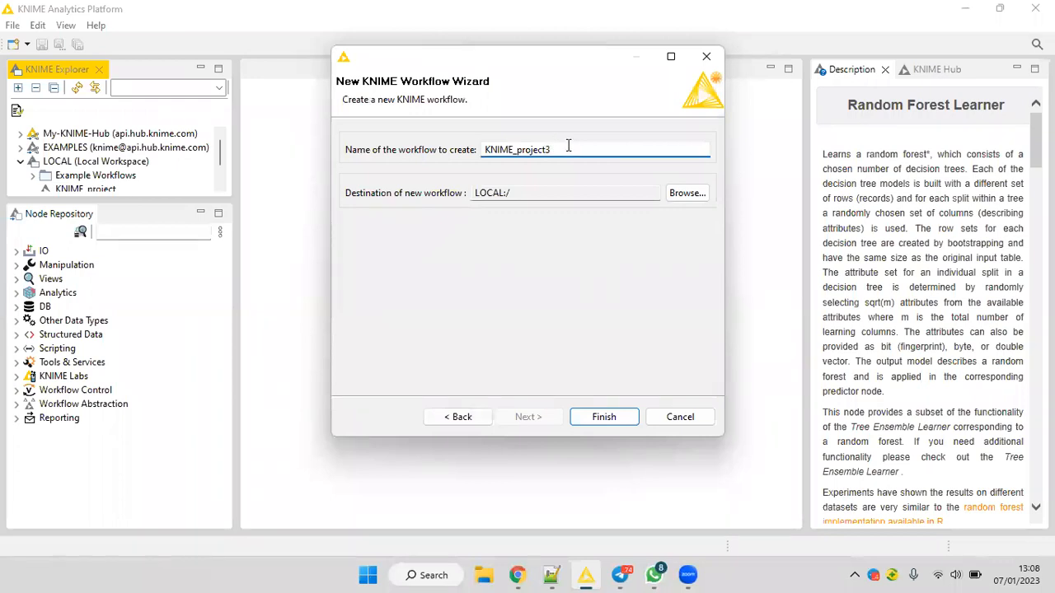
{"action": "key", "text": "BackSpace"}
{"action": "key", "text": "BackSpace"}
{"action": "key", "text": "BackSpace"}
{"action": "key", "text": "BackSpace"}
{"action": "key", "text": "BackSpace"}
{"action": "key", "text": "BackSpace"}
{"action": "key", "text": "BackSpace"}
{"action": "key", "text": "BackSpace"}
{"action": "type", "text": "latihan"}
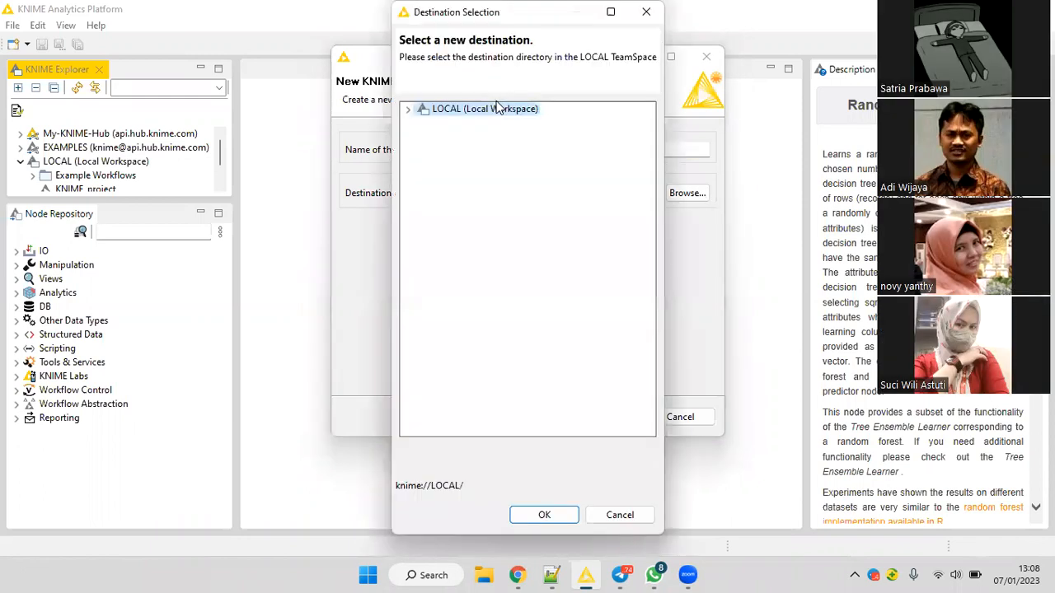
{"action": "left_click", "coordinate": [572, 514]}
{"action": "left_click", "coordinate": [602, 417]}
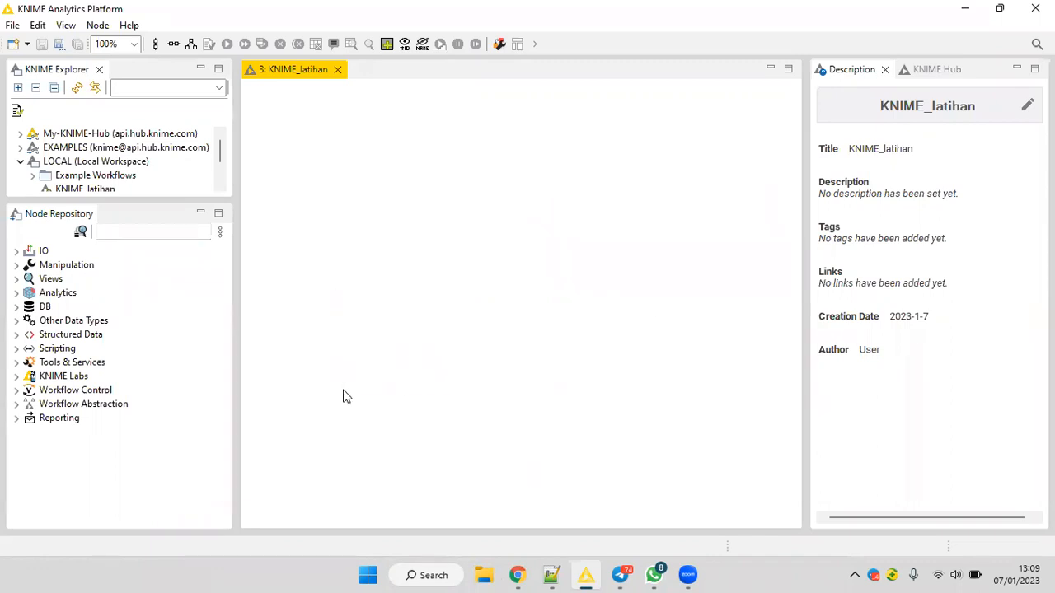
Switch to File Explorer and open the kayawan_34 data file from the DATA (D:) drive in Excel.
{"action": "key", "text": "super+e"}
{"action": "scroll", "coordinate": [296, 384], "scroll_direction": "down", "scroll_amount": 3}
{"action": "left_click", "coordinate": [292, 377]}
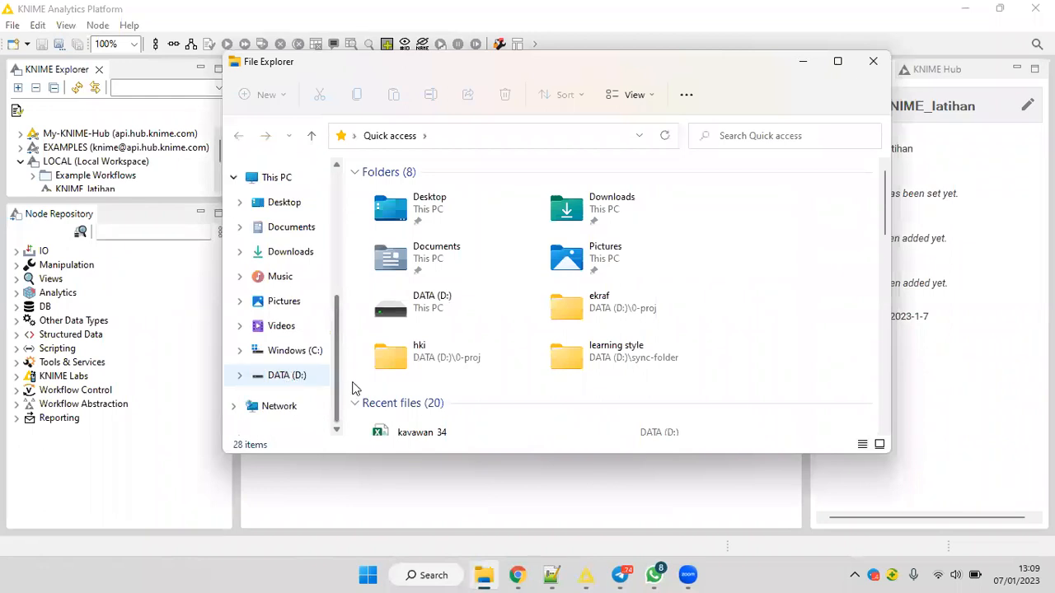
{"action": "scroll", "coordinate": [404, 422], "scroll_direction": "down", "scroll_amount": 2}
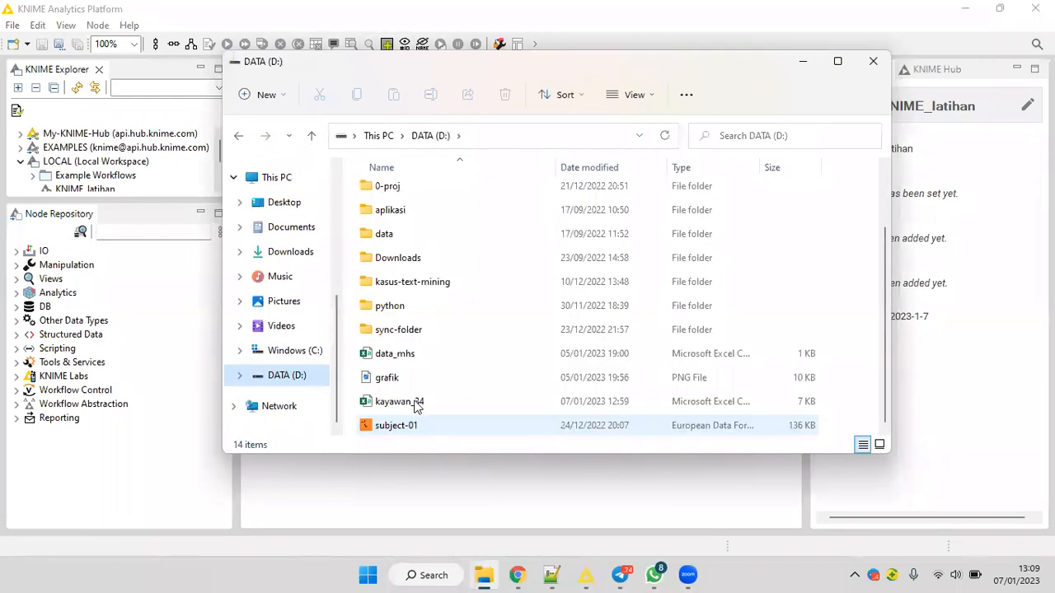
{"action": "left_click", "coordinate": [412, 403]}
{"action": "double_click", "coordinate": [412, 403]}
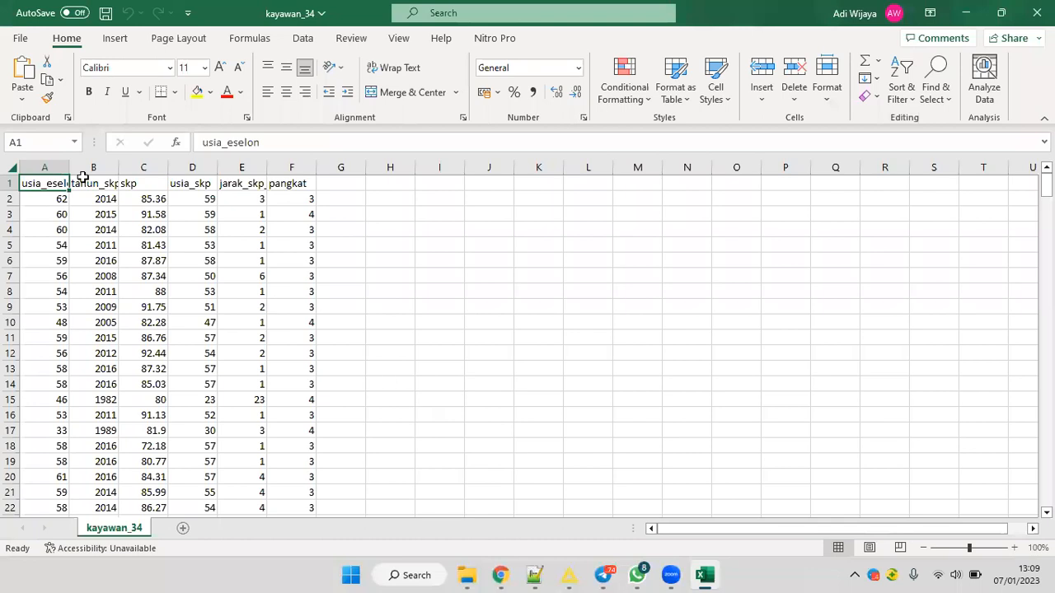
Widen the data columns, including jarak_skp_eselon, so their headers fit, and return to cell A1.
{"action": "left_click_drag", "start_coordinate": [73, 167], "coordinate": [194, 169]}
{"action": "left_click_drag", "start_coordinate": [273, 168], "coordinate": [417, 167]}
{"action": "left_click_drag", "start_coordinate": [415, 167], "coordinate": [442, 165]}
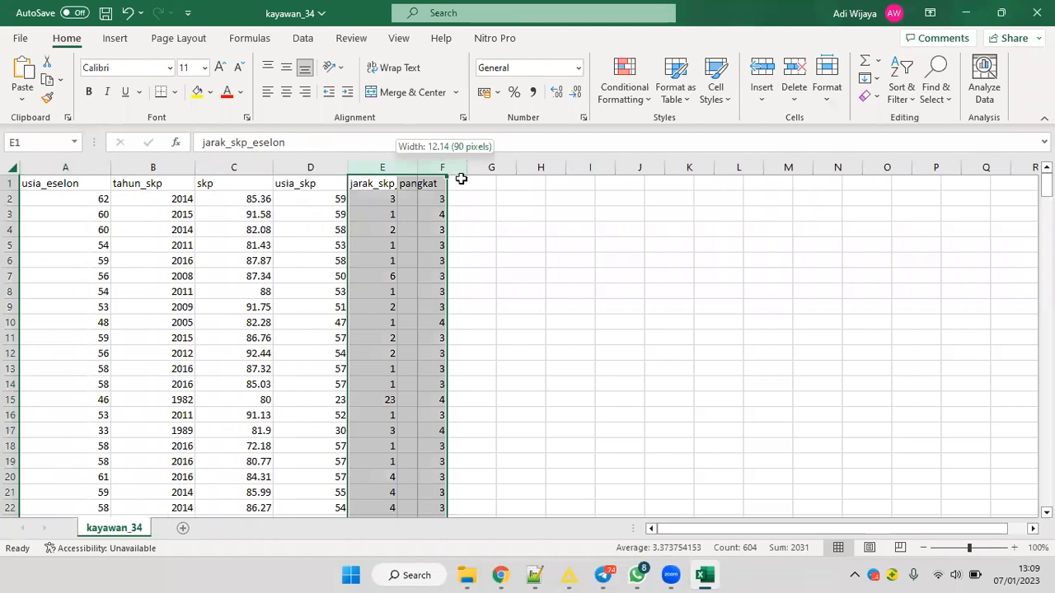
{"action": "left_click", "coordinate": [461, 180]}
{"action": "double_click", "coordinate": [456, 168]}
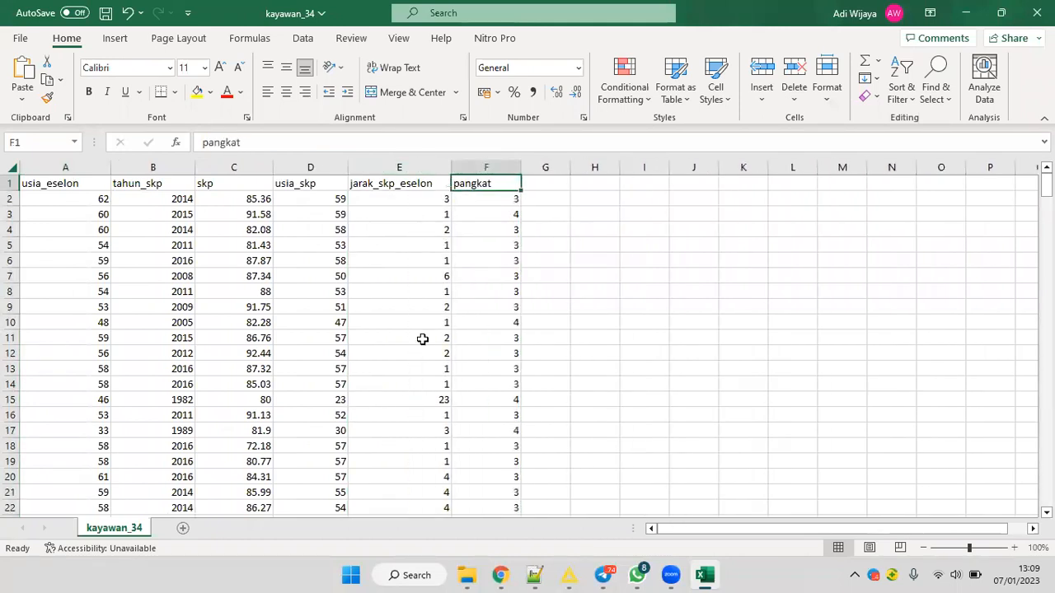
{"action": "key", "text": "ctrl+Home"}
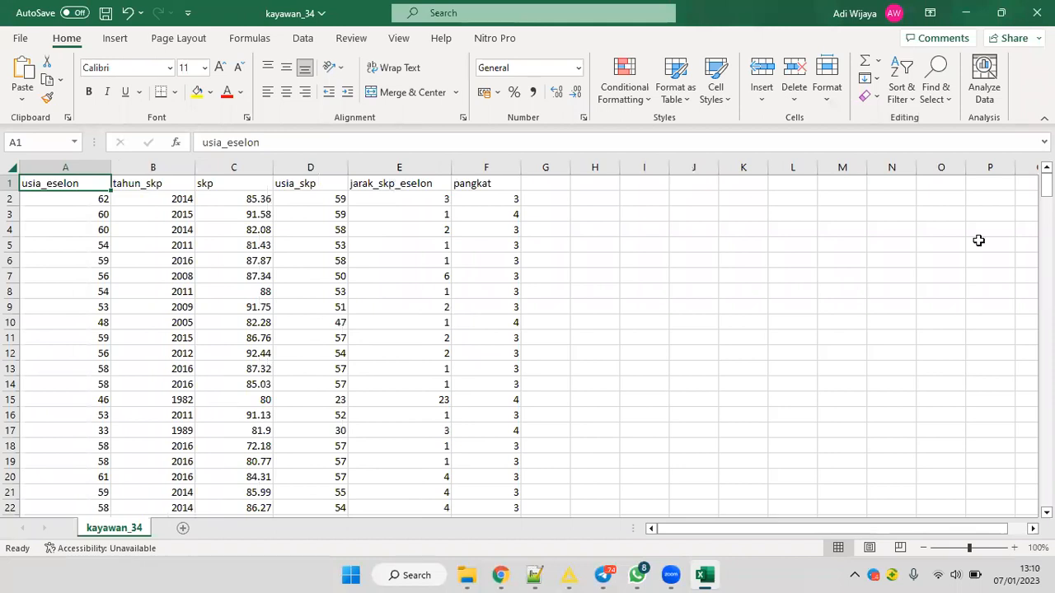
Examine how far the data rows extend down the kayawan_34 sheet, and the first usia_eselon entries in column A.
{"action": "left_click_drag", "start_coordinate": [1046, 185], "coordinate": [218, 445]}
{"action": "left_click", "coordinate": [15, 420]}
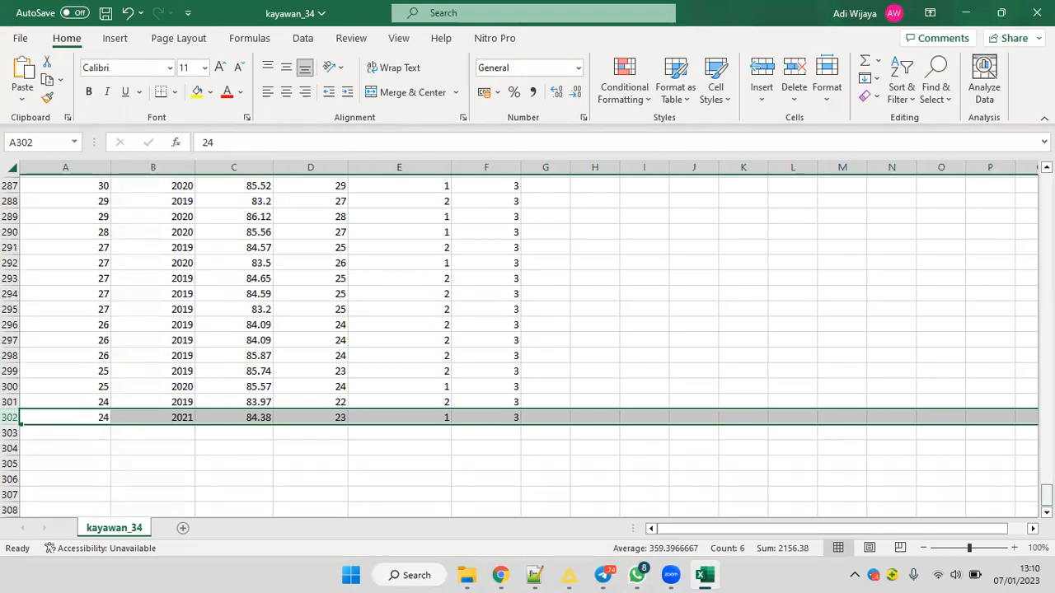
{"action": "left_click_drag", "start_coordinate": [1046, 494], "coordinate": [499, 246]}
{"action": "left_click", "coordinate": [499, 247]}
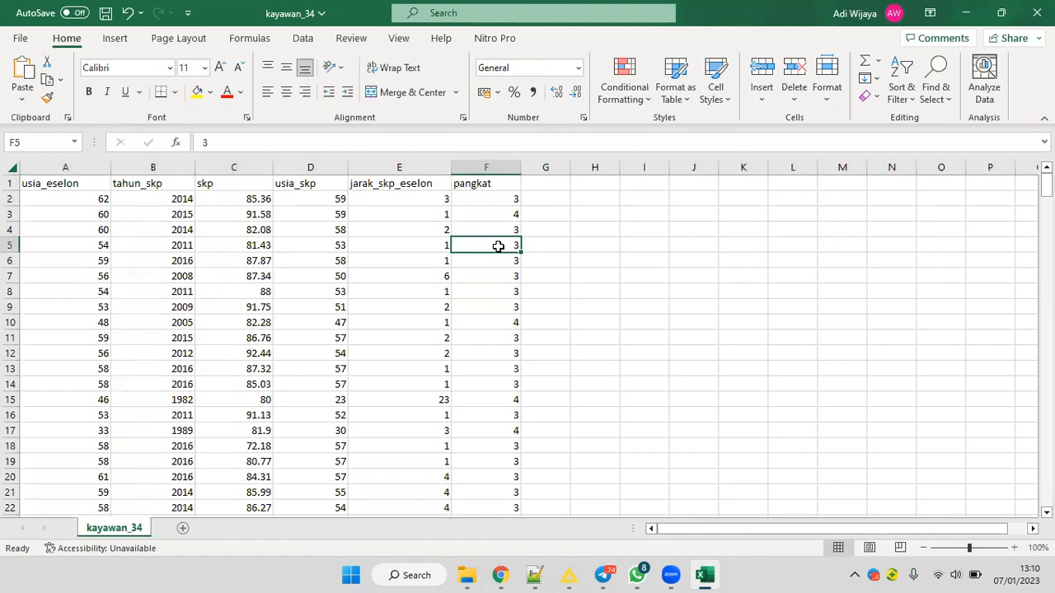
{"action": "left_click", "coordinate": [93, 181]}
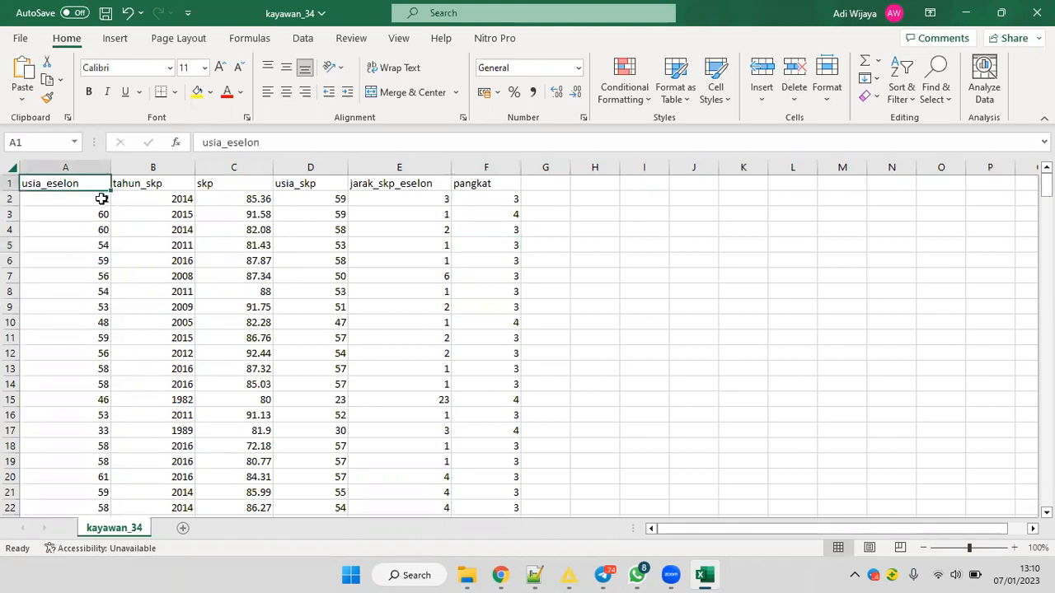
{"action": "left_click", "coordinate": [101, 198]}
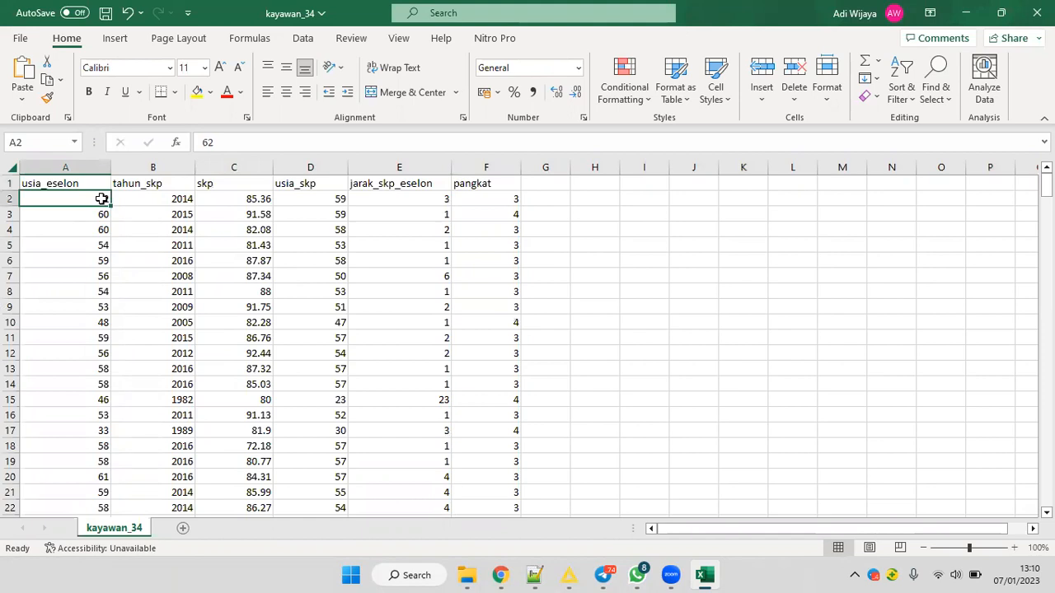
{"action": "key", "text": "Down"}
{"action": "left_click", "coordinate": [95, 197]}
Replace the pangkat header in cell F1 with eselon and save the workbook.
{"action": "left_click", "coordinate": [471, 185]}
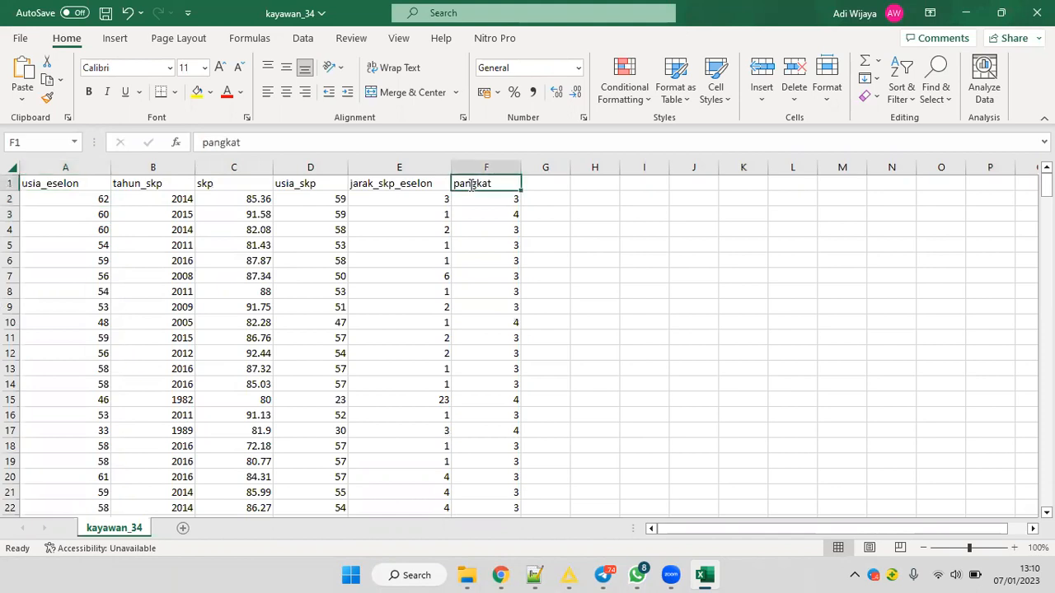
{"action": "type", "text": "eselon"}
{"action": "key", "text": "Return"}
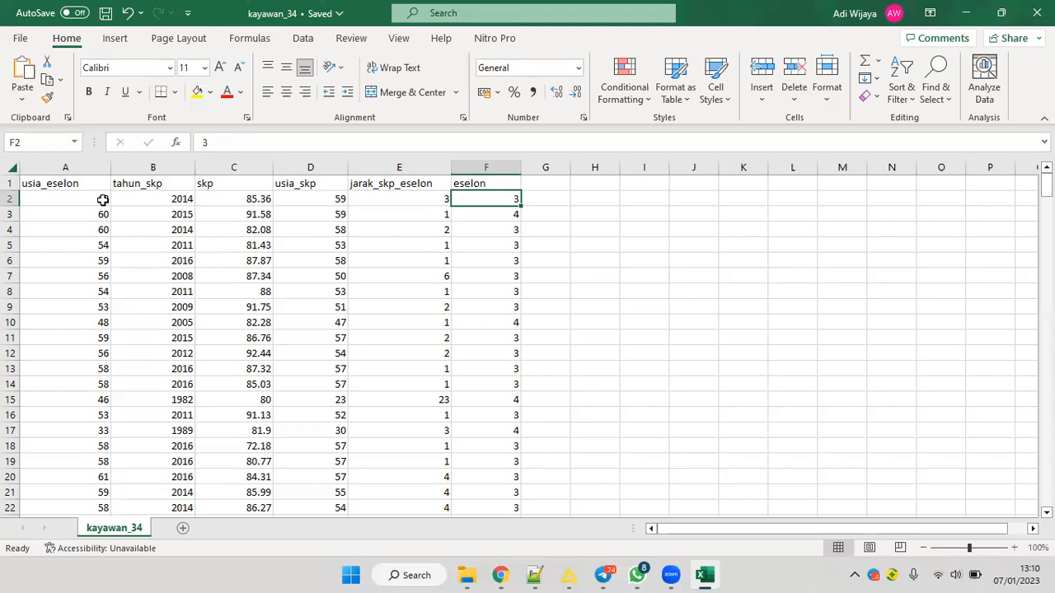
Examine the usia_eselon values in column A from row 2 down to row 17.
{"action": "key", "text": "Home"}
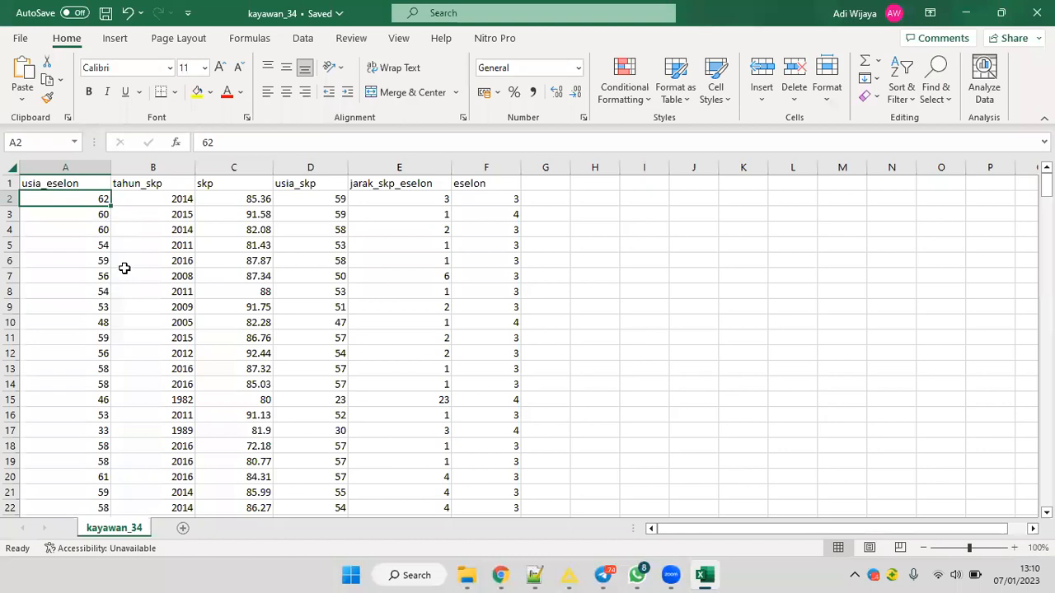
{"action": "key", "text": "Down"}
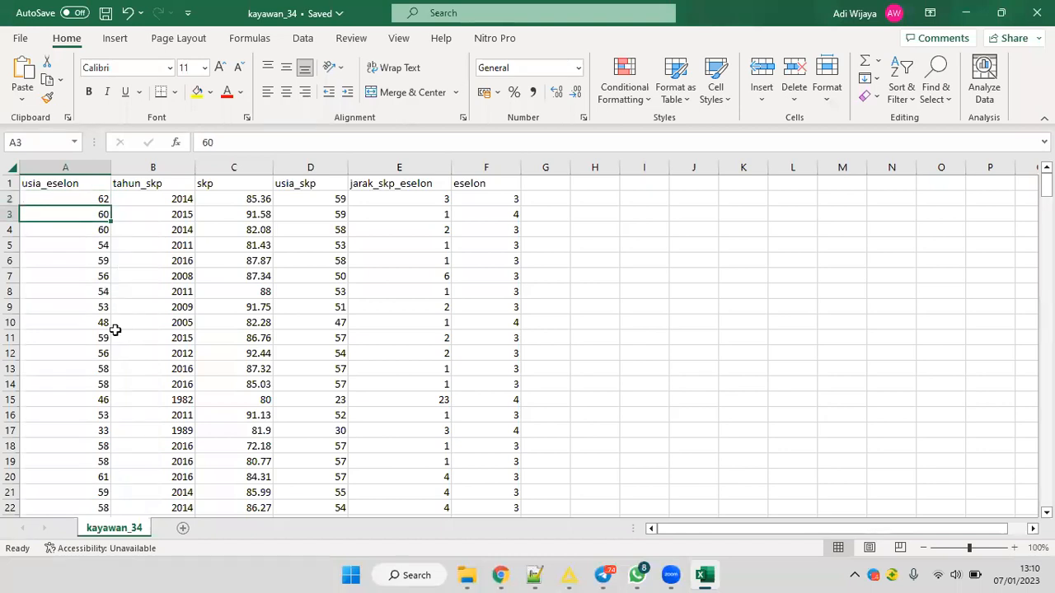
{"action": "key", "text": "Down"}
{"action": "key", "text": "Down"}
{"action": "key", "text": "Down"}
{"action": "key", "text": "Down"}
{"action": "key", "text": "Down"}
{"action": "key", "text": "Down"}
{"action": "key", "text": "Down"}
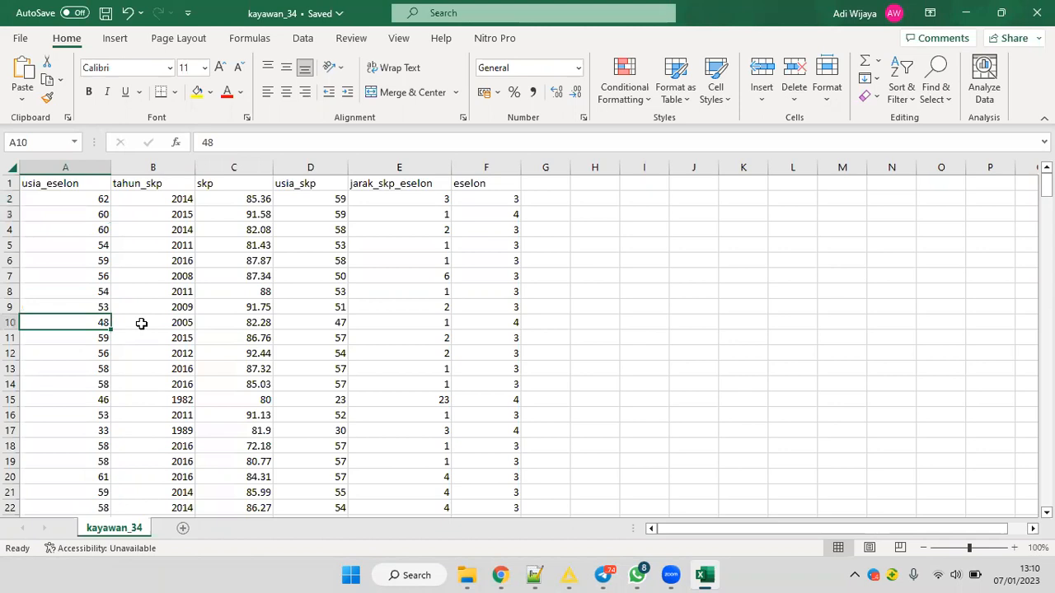
{"action": "scroll", "coordinate": [119, 364], "scroll_direction": "down", "scroll_amount": 2}
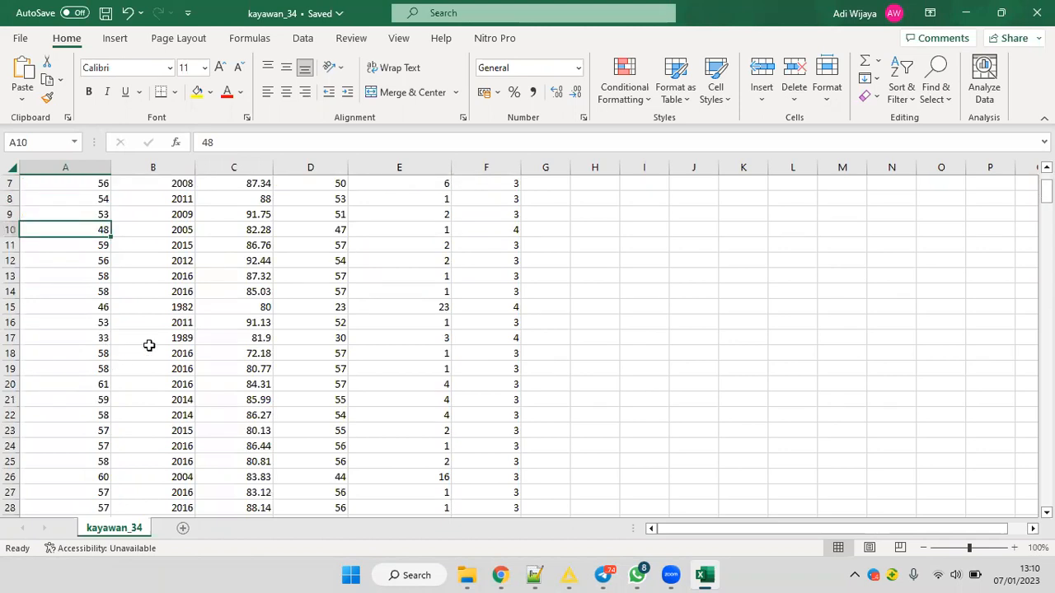
{"action": "key", "text": "Down"}
{"action": "key", "text": "Down"}
{"action": "key", "text": "Down"}
{"action": "key", "text": "Down"}
{"action": "key", "text": "Down"}
{"action": "key", "text": "Down"}
{"action": "key", "text": "Down"}
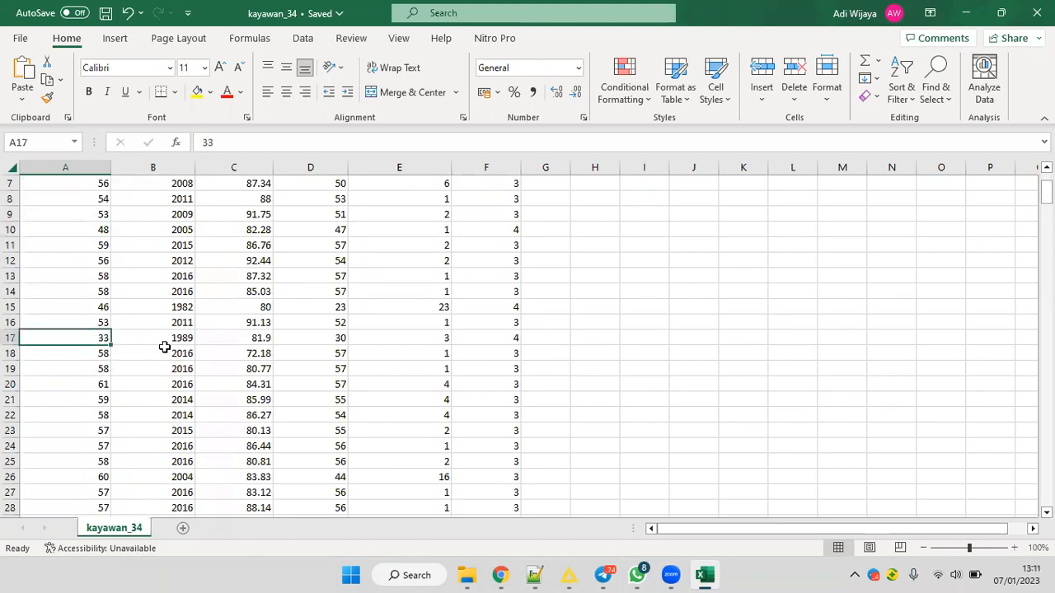
{"action": "scroll", "coordinate": [165, 347], "scroll_direction": "up", "scroll_amount": 2}
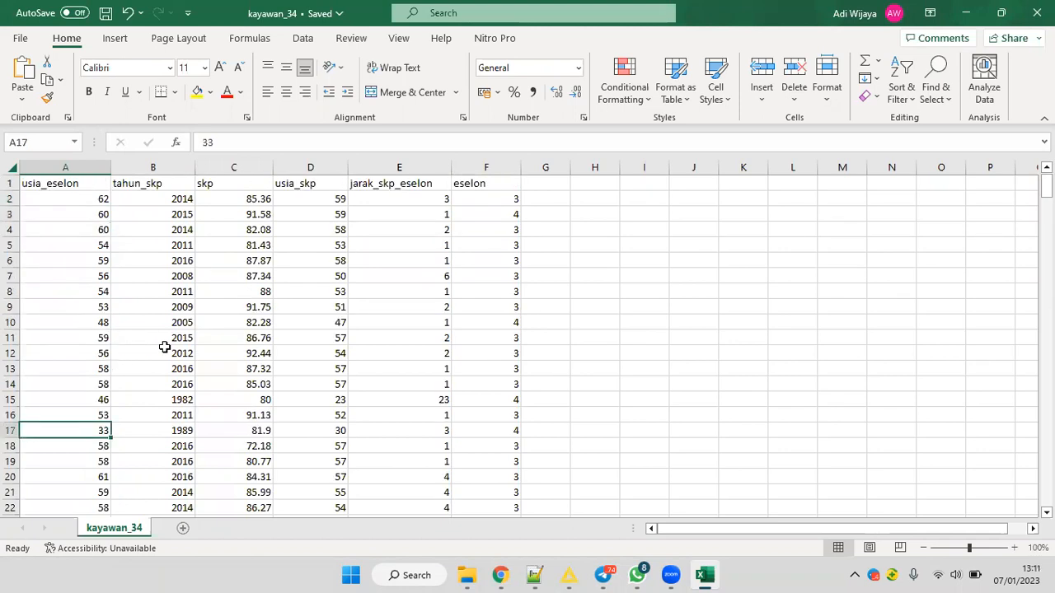
Review the tahun_skp, skp, usia_skp and jarak_skp_eselon columns one by one using the first data row.
{"action": "left_click", "coordinate": [166, 184]}
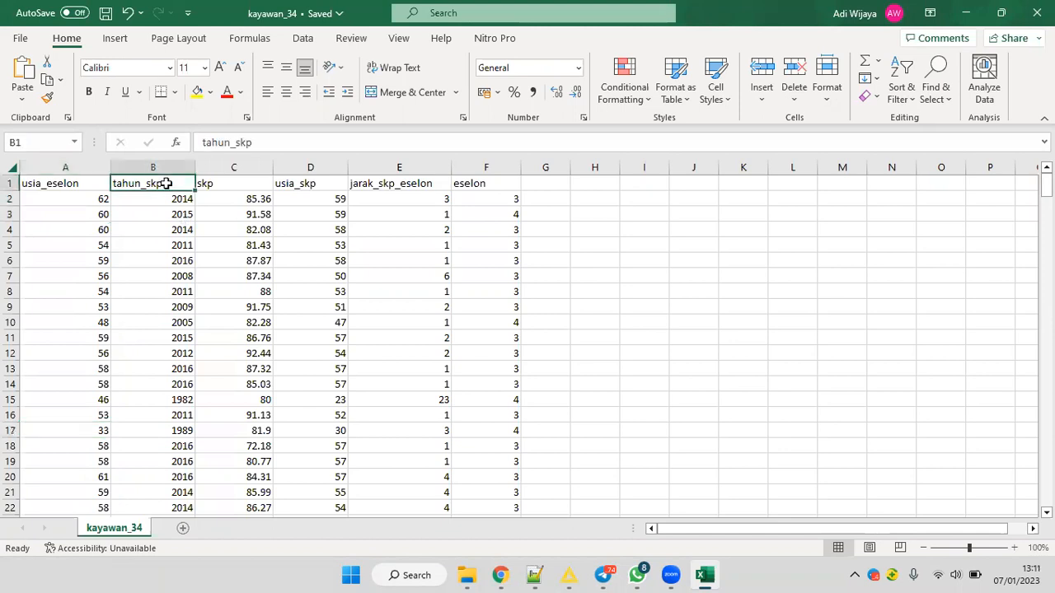
{"action": "key", "text": "Down"}
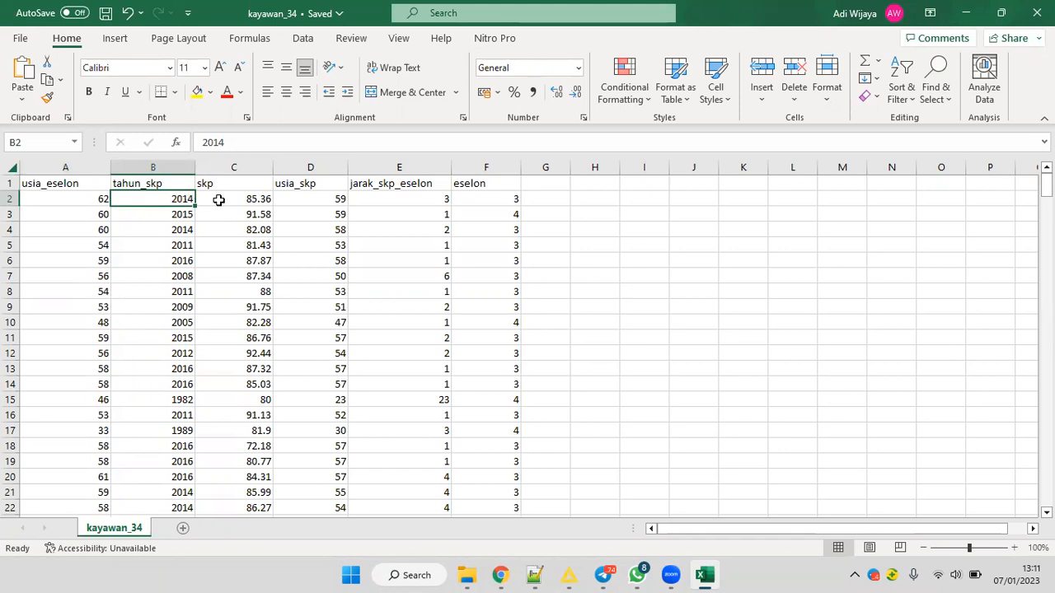
{"action": "key", "text": "Right"}
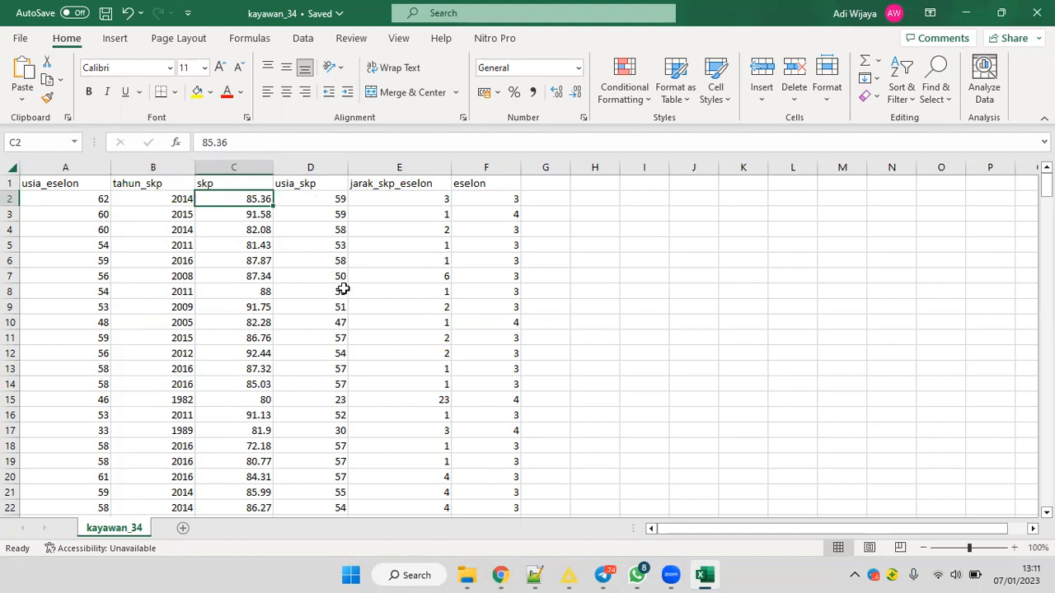
{"action": "key", "text": "Right"}
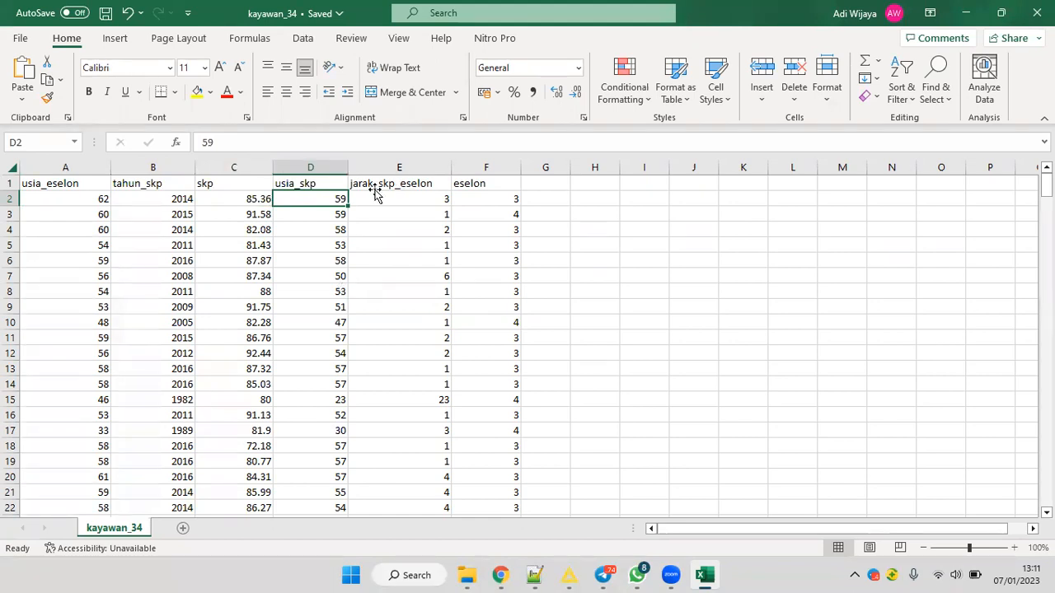
{"action": "key", "text": "Right"}
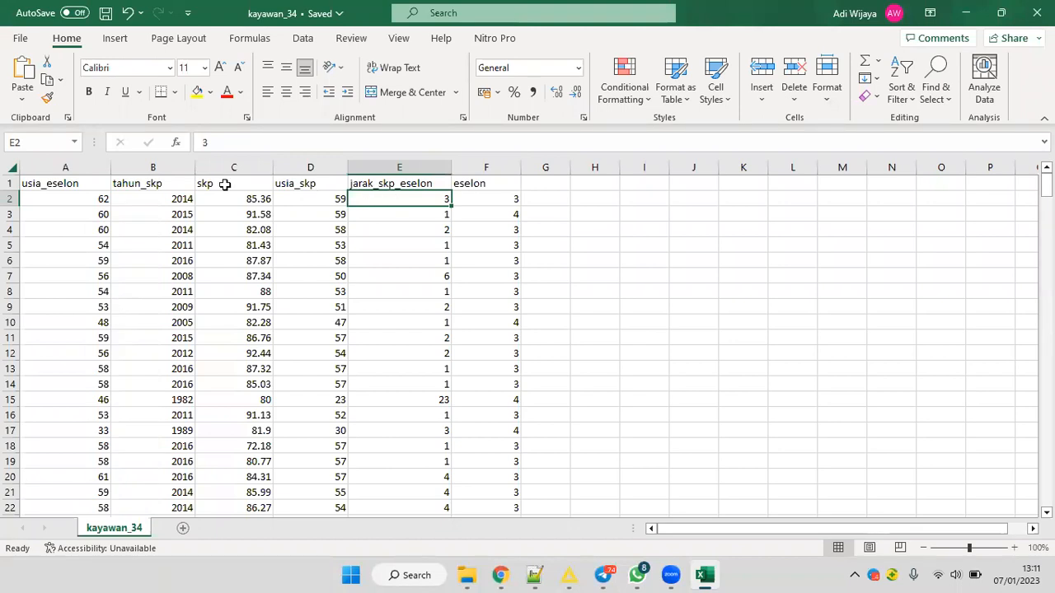
Compare usia_eselon with usia_skp and the resulting jarak_skp_eselon in rows 2 and 3.
{"action": "left_click", "coordinate": [96, 198]}
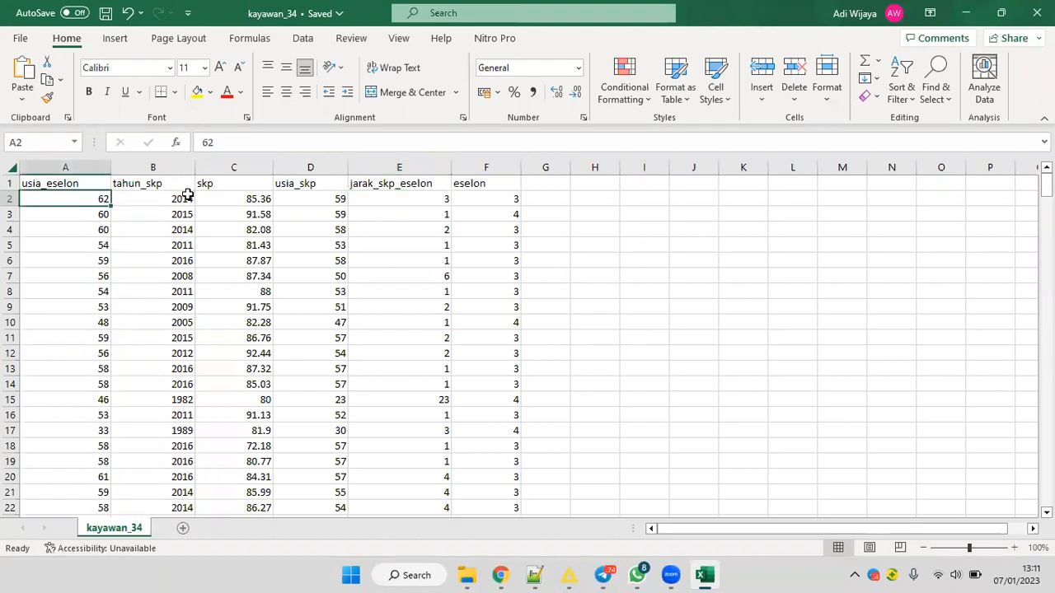
{"action": "left_click", "coordinate": [343, 197]}
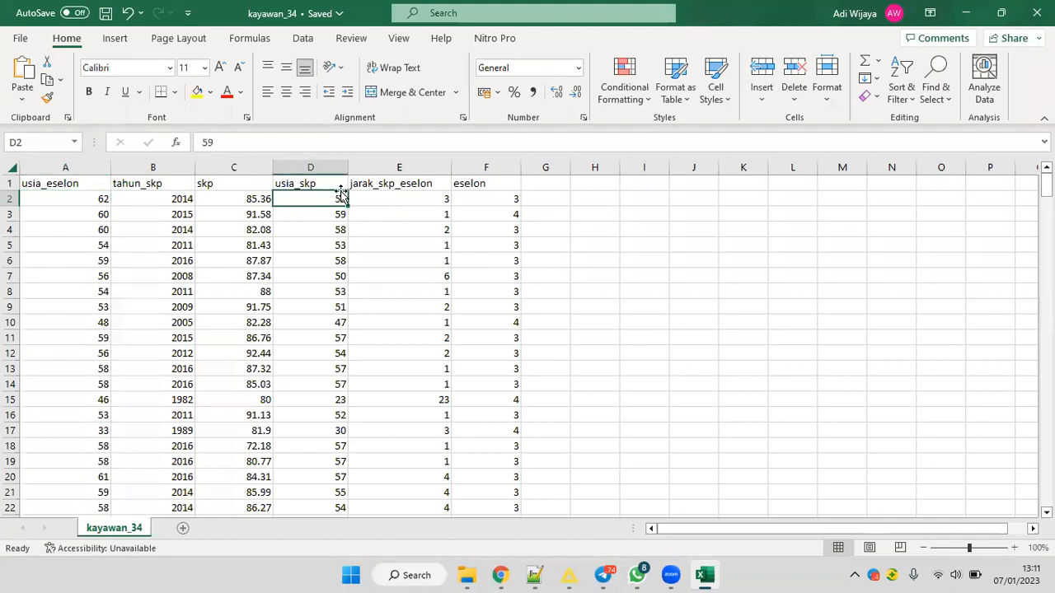
{"action": "left_click", "coordinate": [92, 195]}
{"action": "left_click", "coordinate": [399, 200]}
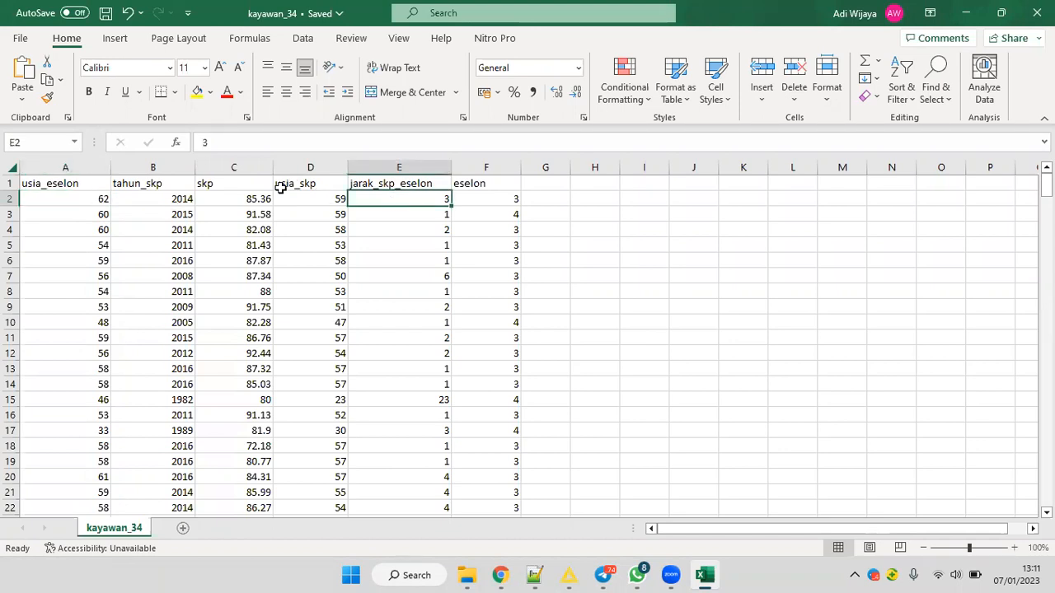
{"action": "key", "text": "Home"}
{"action": "left_click", "coordinate": [338, 204]}
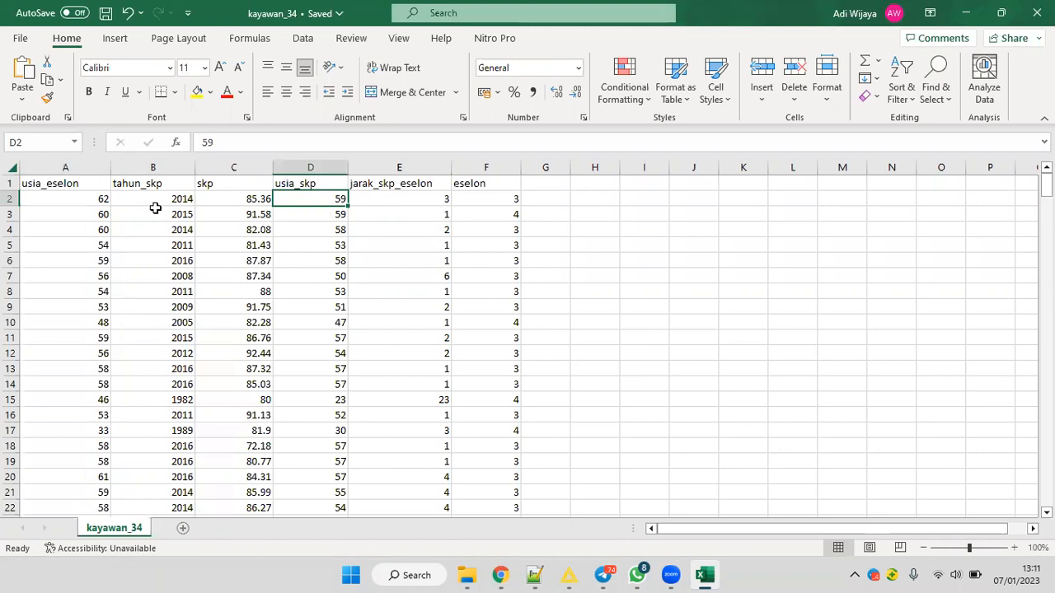
{"action": "left_click", "coordinate": [338, 216]}
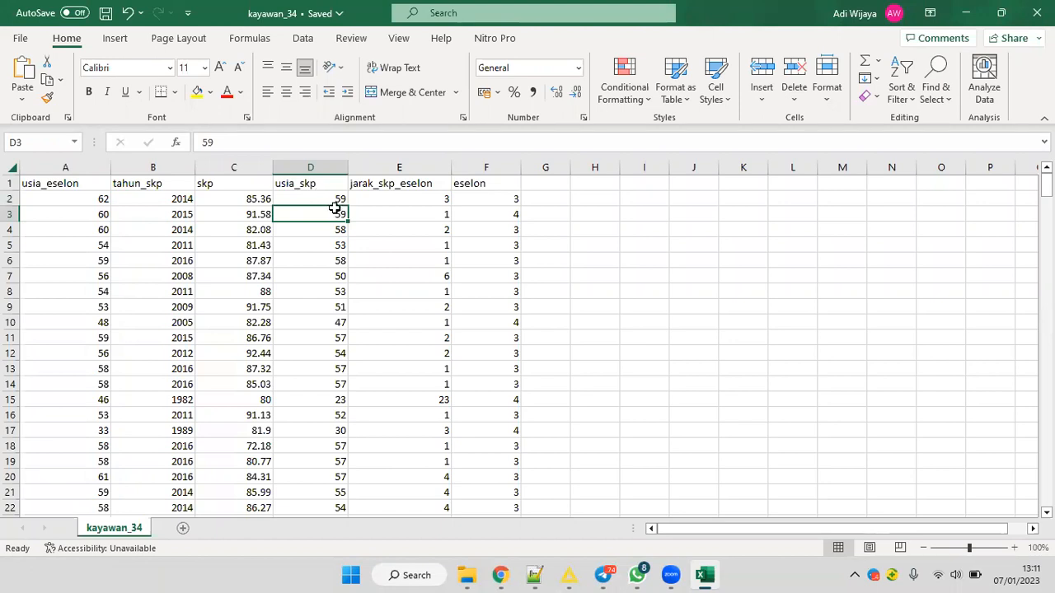
{"action": "left_click", "coordinate": [108, 217]}
{"action": "left_click", "coordinate": [404, 214]}
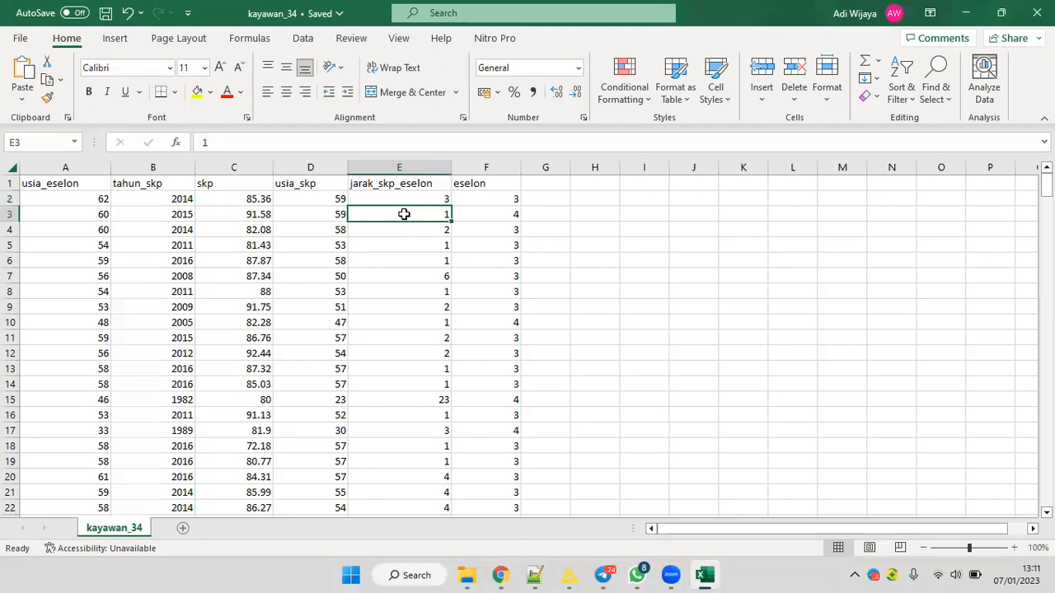
Inspect the class values of the eselon column in rows 2 to 4.
{"action": "left_click", "coordinate": [467, 201]}
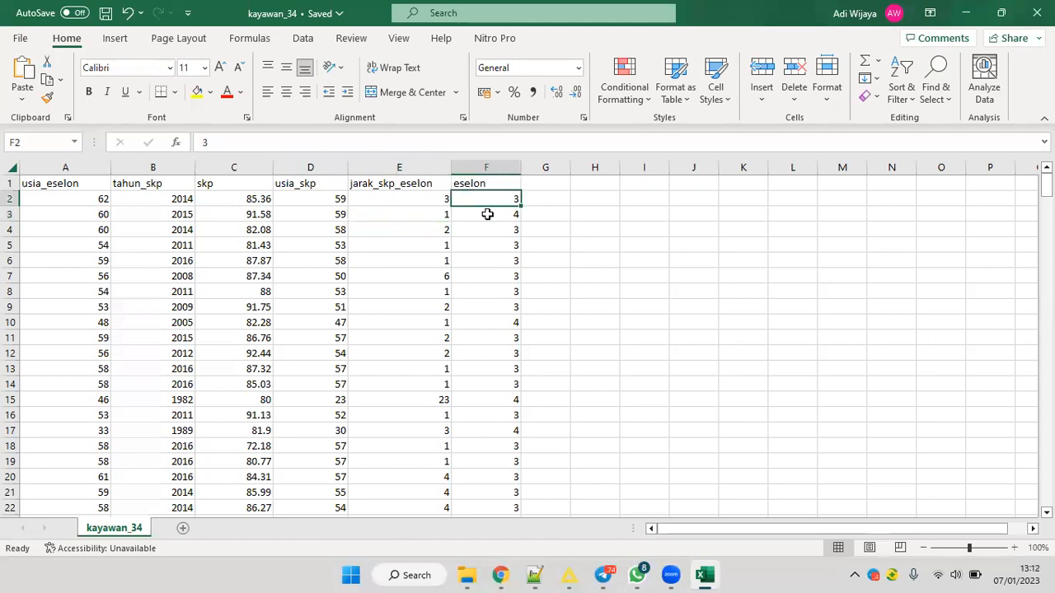
{"action": "left_click", "coordinate": [487, 214]}
{"action": "left_click", "coordinate": [490, 198]}
{"action": "left_click", "coordinate": [499, 213]}
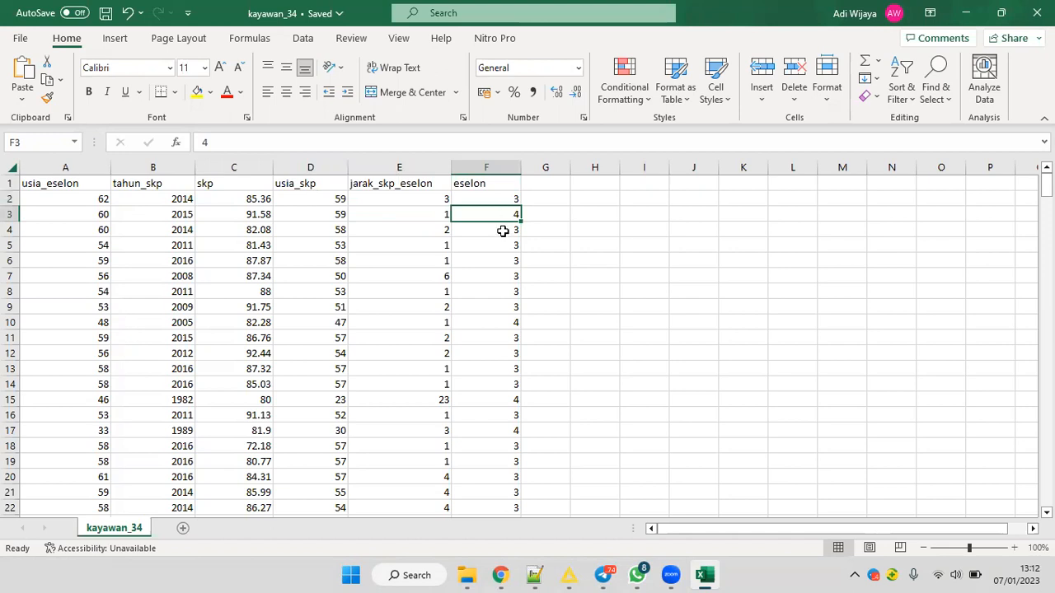
{"action": "left_click", "coordinate": [502, 231]}
Close the kayawan_34 workbook and minimise File Explorer to return to KNIME Analytics Platform.
{"action": "left_click", "coordinate": [239, 255]}
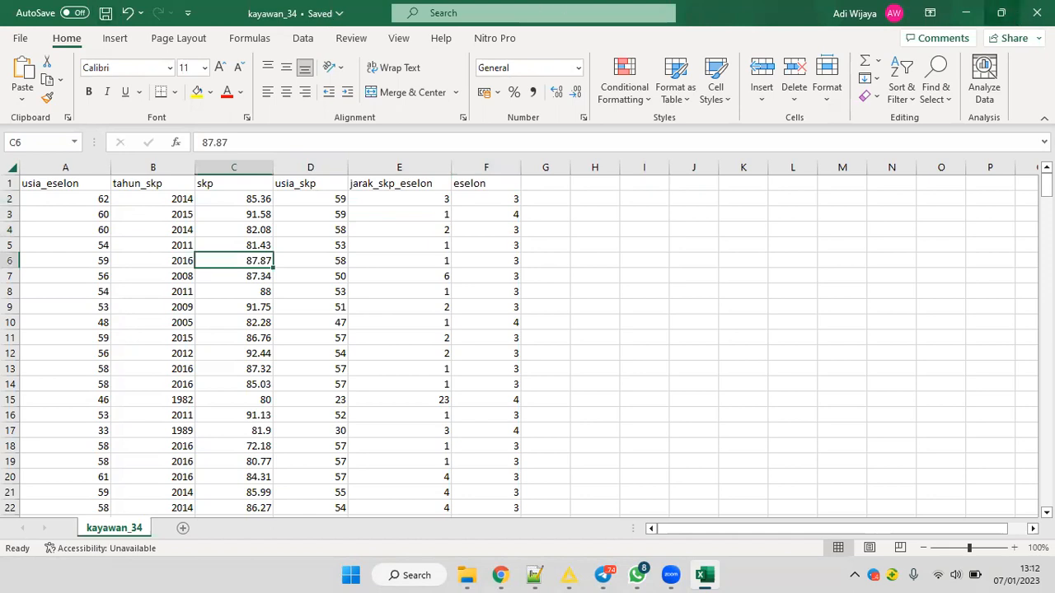
{"action": "left_click", "coordinate": [1037, 12]}
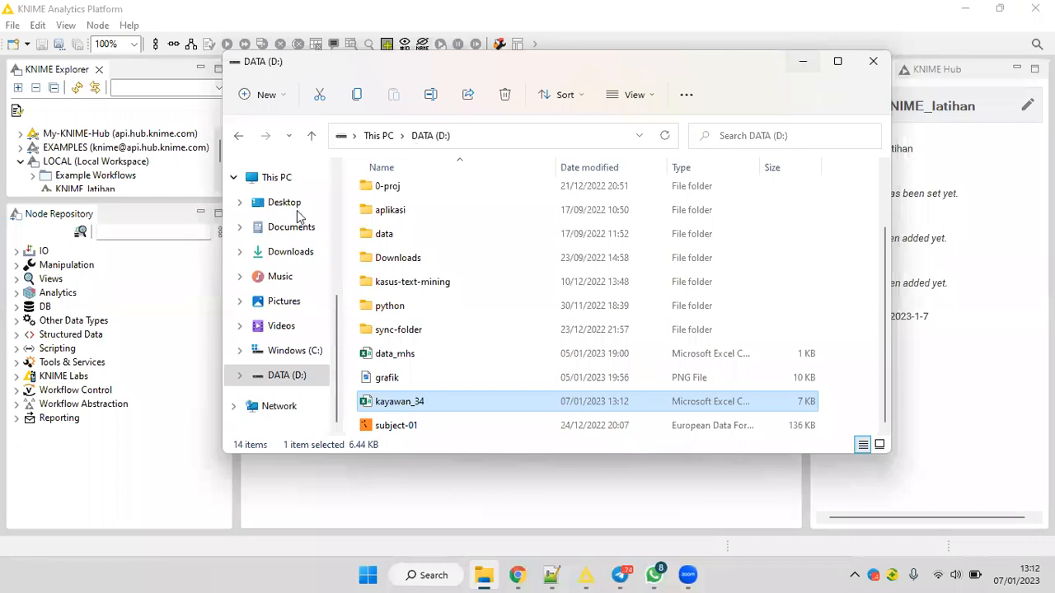
{"action": "left_click", "coordinate": [803, 61]}
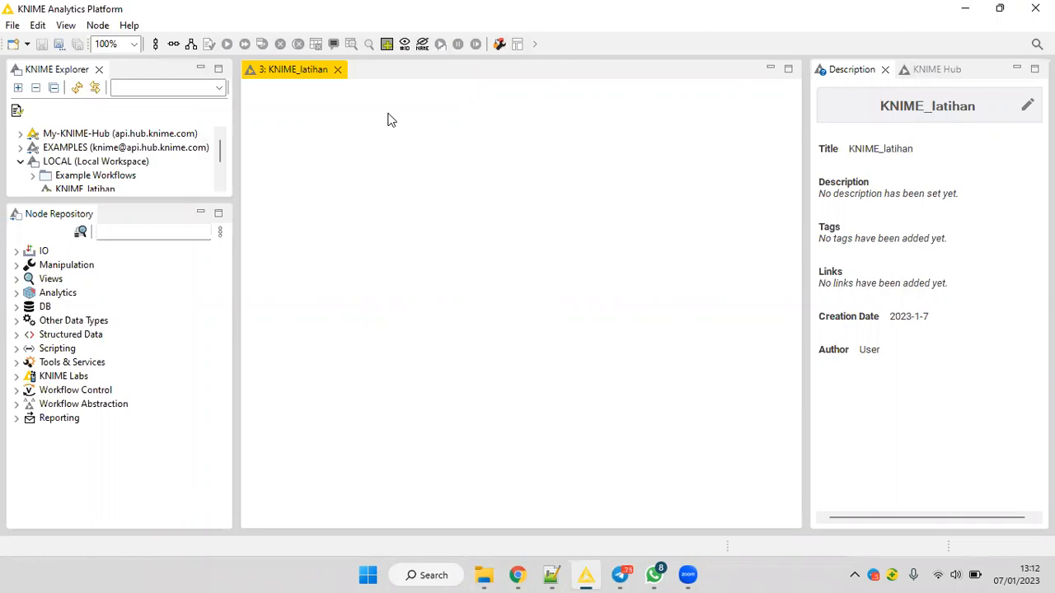
{"action": "left_click", "coordinate": [80, 232]}
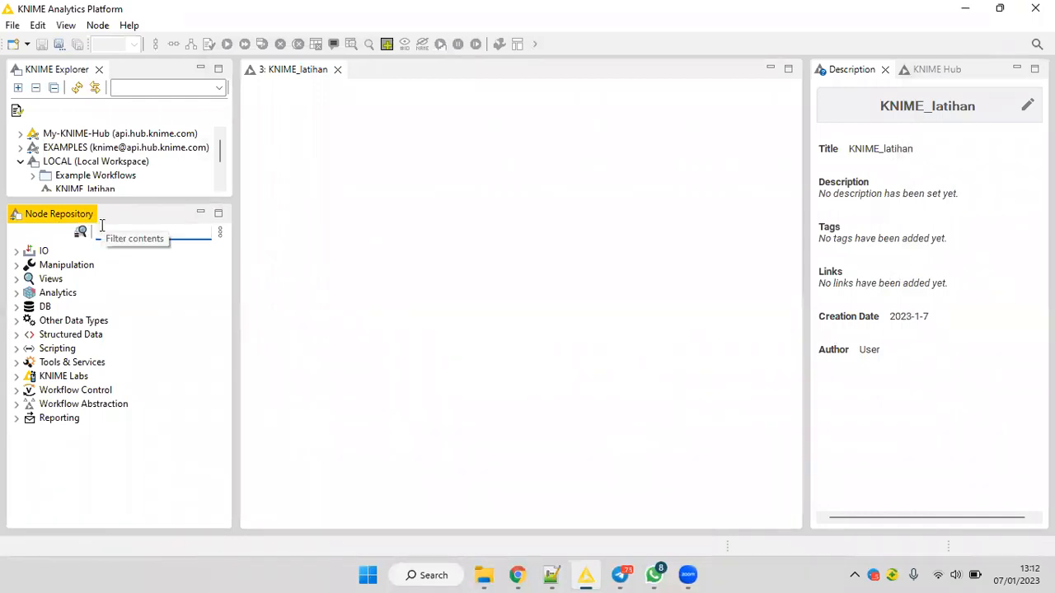
{"action": "type", "text": "read ex"}
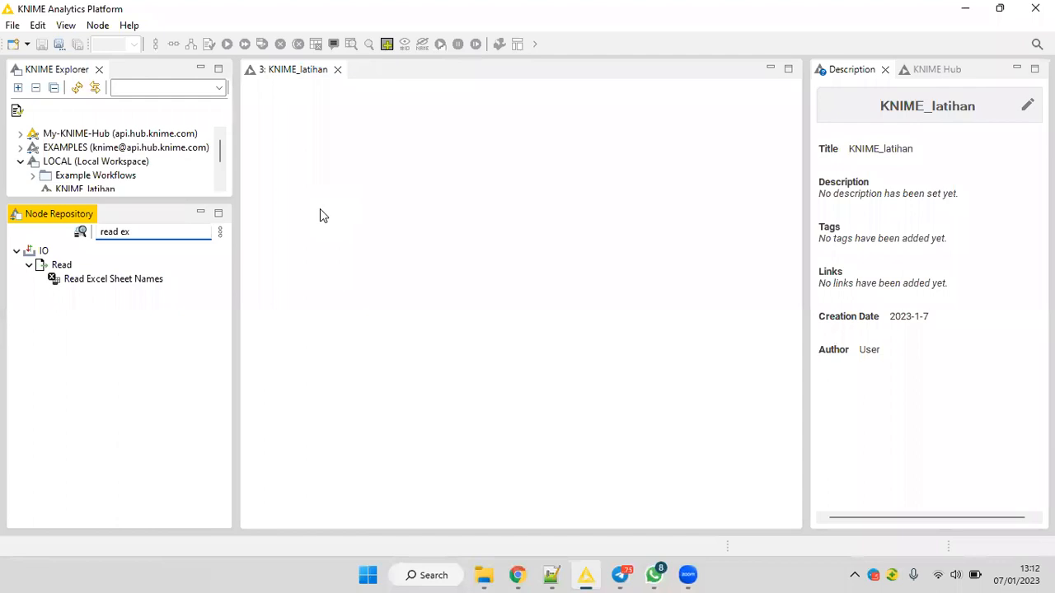
{"action": "key", "text": "BackSpace"}
{"action": "key", "text": "BackSpace"}
{"action": "key", "text": "BackSpace"}
{"action": "key", "text": "BackSpace"}
{"action": "key", "text": "BackSpace"}
{"action": "key", "text": "BackSpace"}
{"action": "key", "text": "BackSpace"}
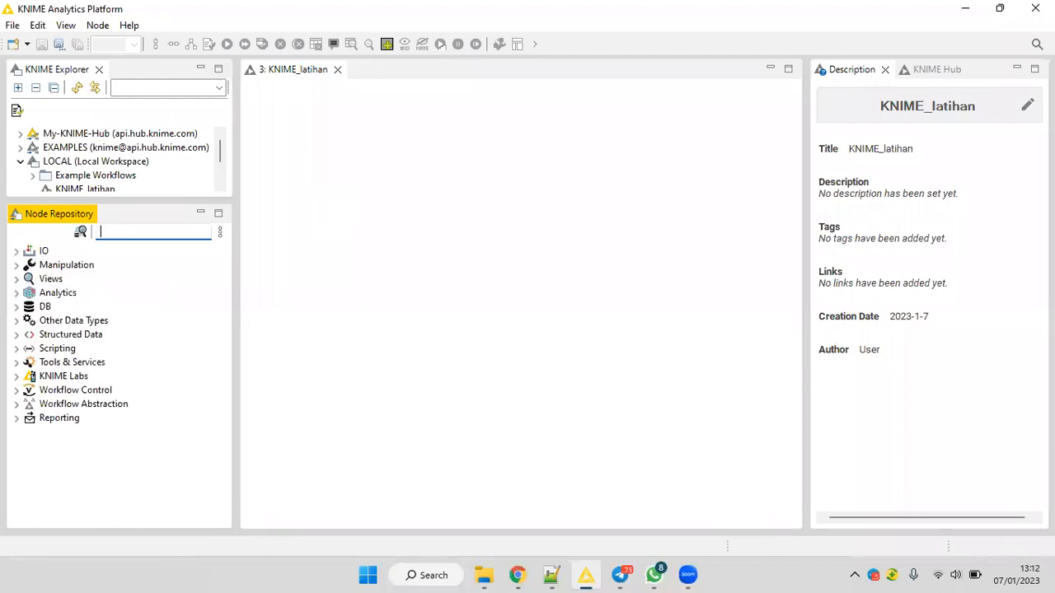
Search the Node Repository for excel and add the Excel Reader node to the upper part of the KNIME_latihan workflow.
{"action": "type", "text": "excel"}
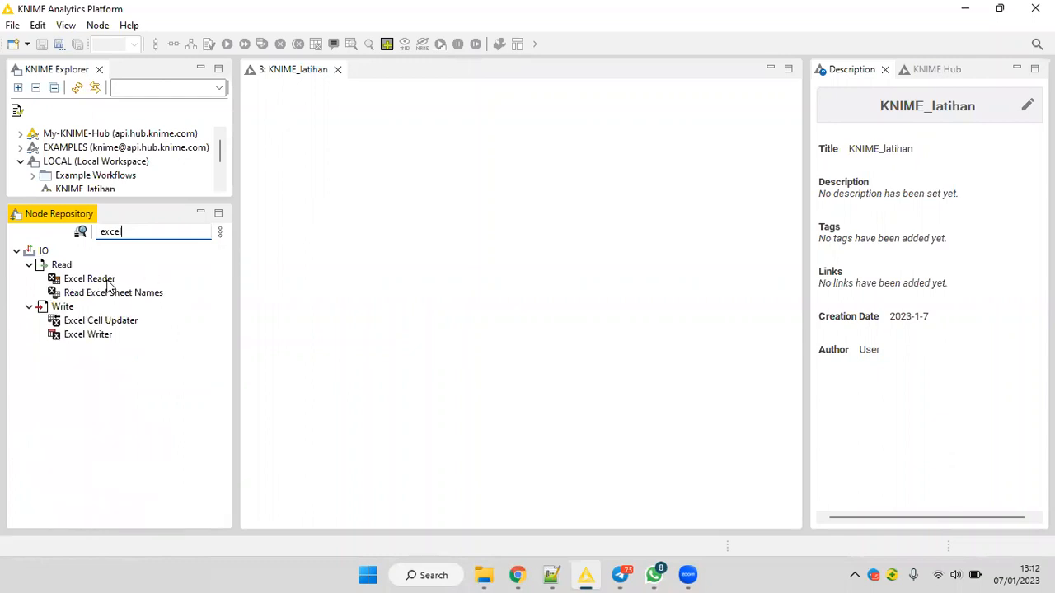
{"action": "left_click", "coordinate": [81, 281]}
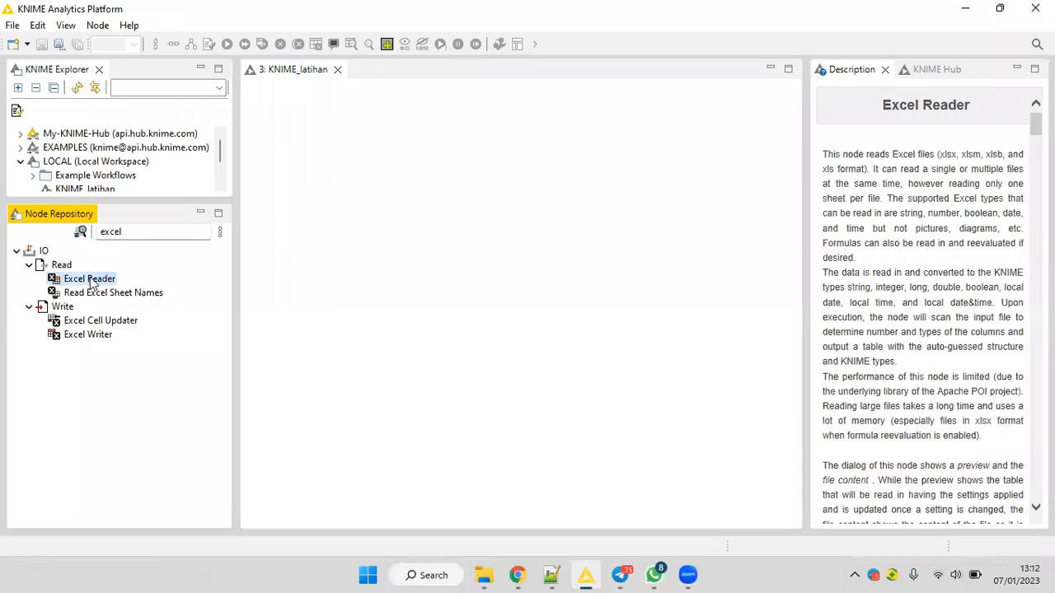
{"action": "left_click_drag", "start_coordinate": [94, 285], "coordinate": [322, 137]}
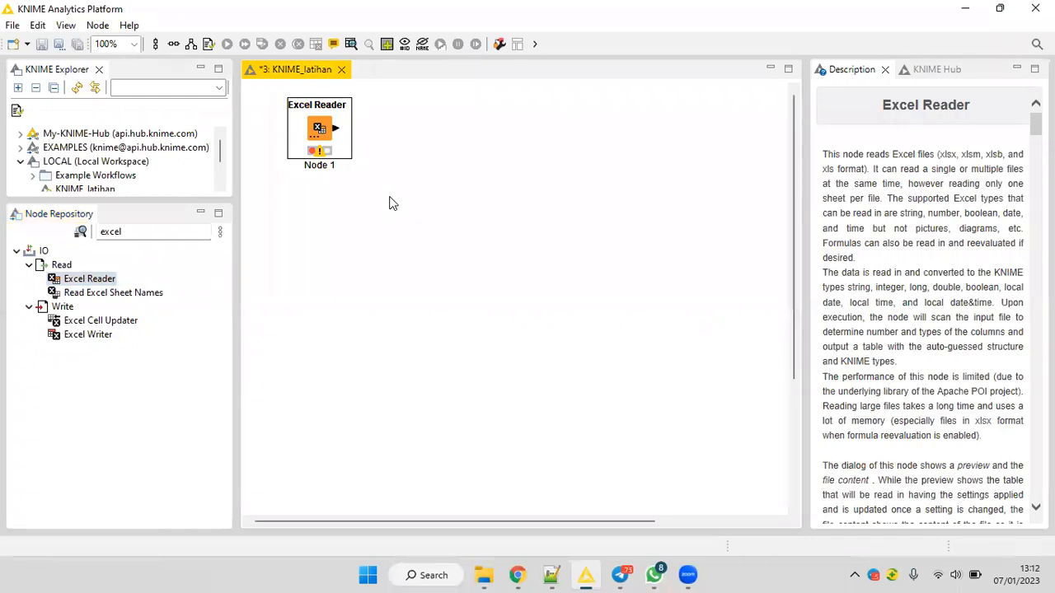
{"action": "right_click", "coordinate": [328, 111]}
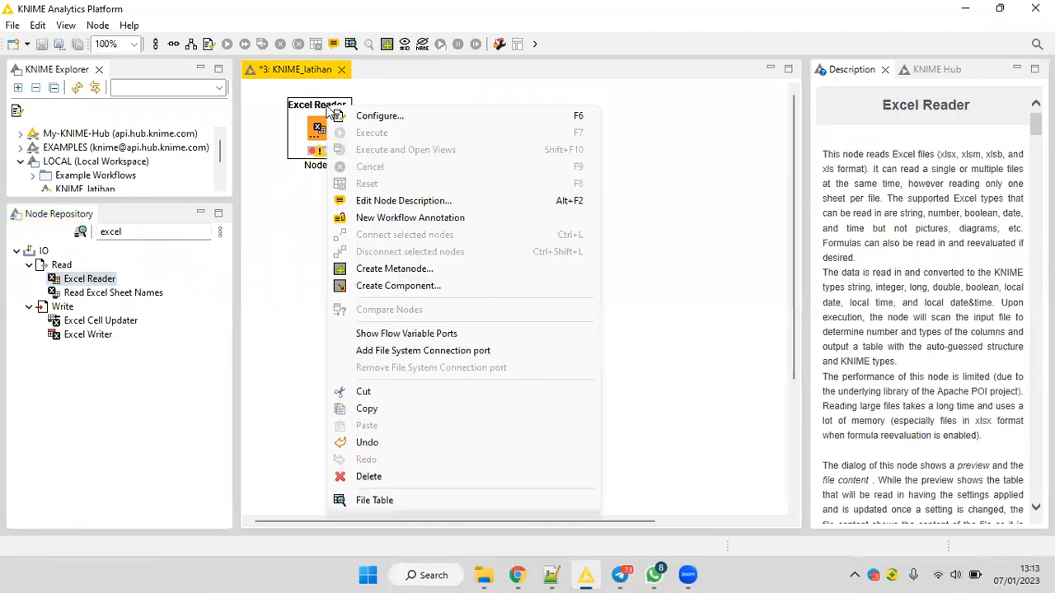
{"action": "left_click", "coordinate": [381, 117]}
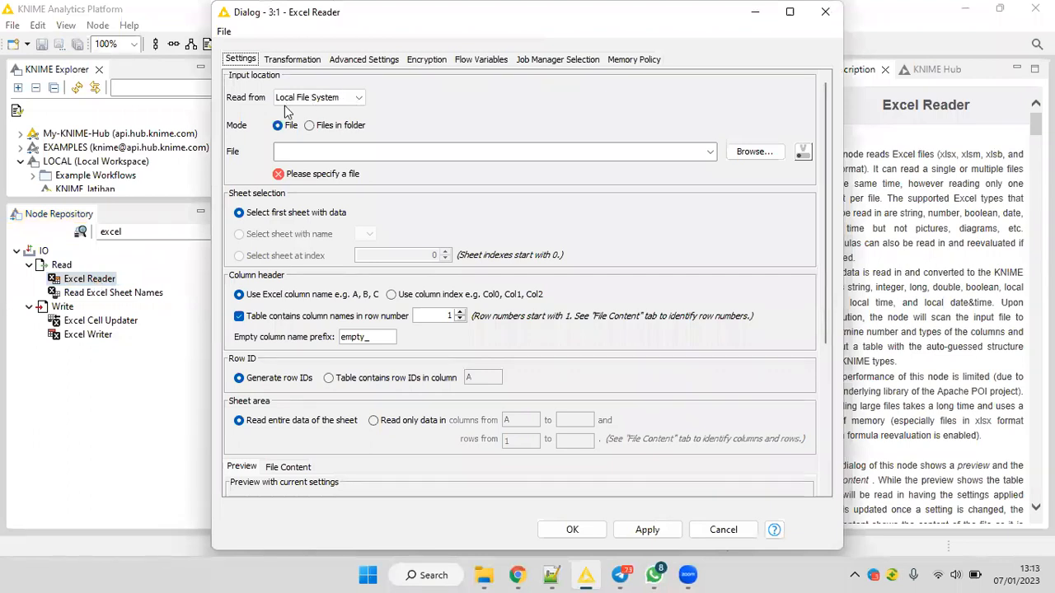
{"action": "key", "text": "Escape"}
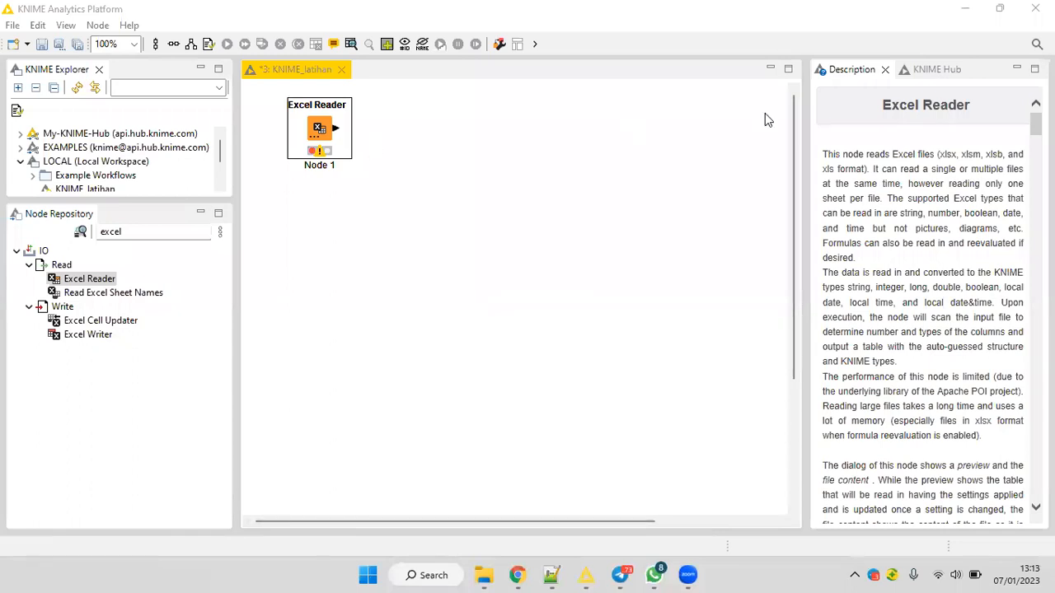
Open the Excel Reader node's configuration and browse the DATA (D:) drive for a local input file.
{"action": "left_click", "coordinate": [307, 128]}
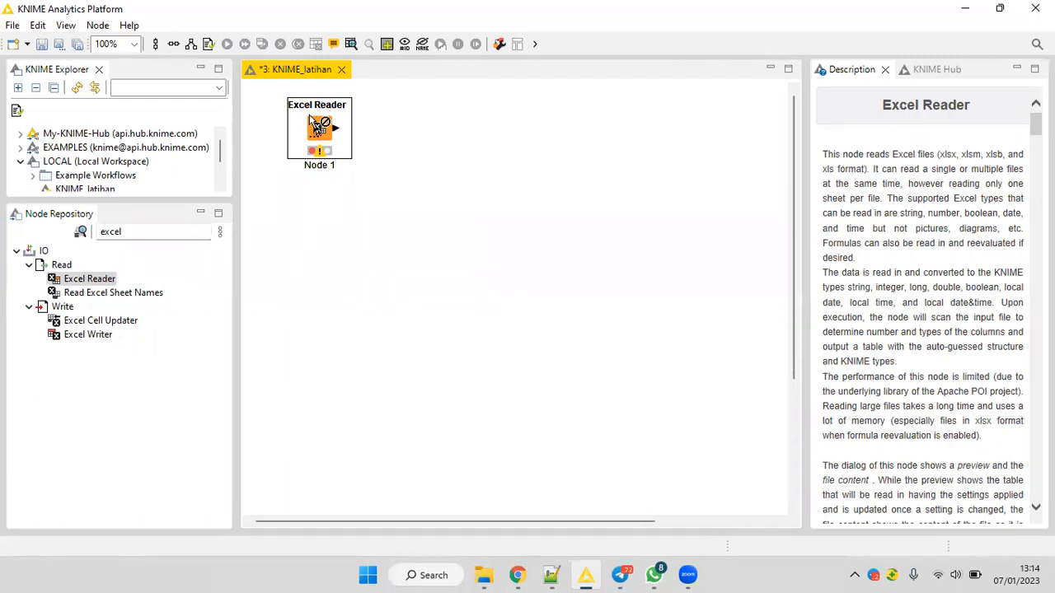
{"action": "right_click", "coordinate": [311, 119]}
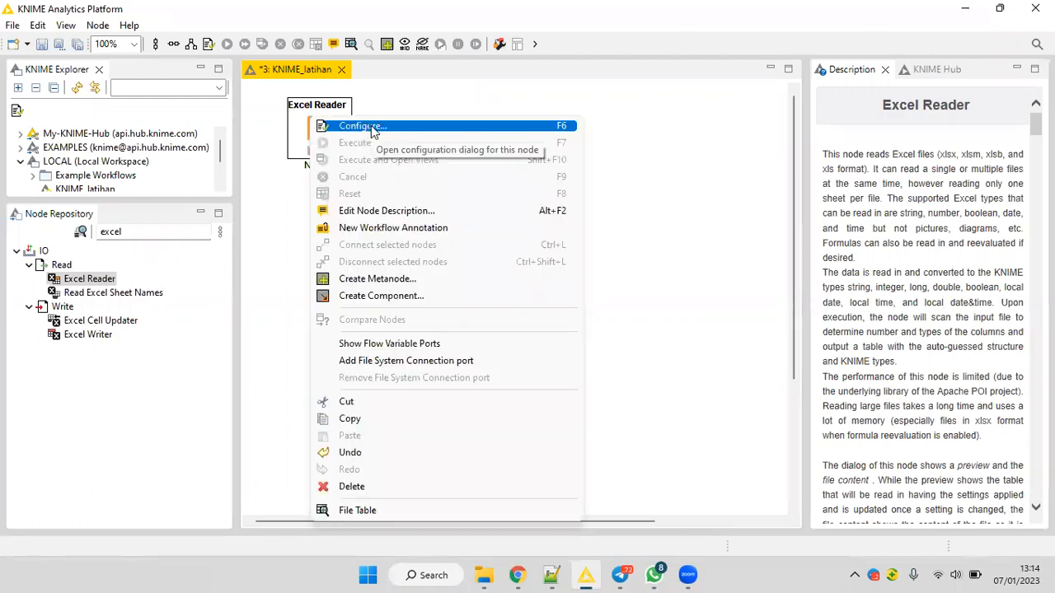
{"action": "left_click", "coordinate": [373, 132]}
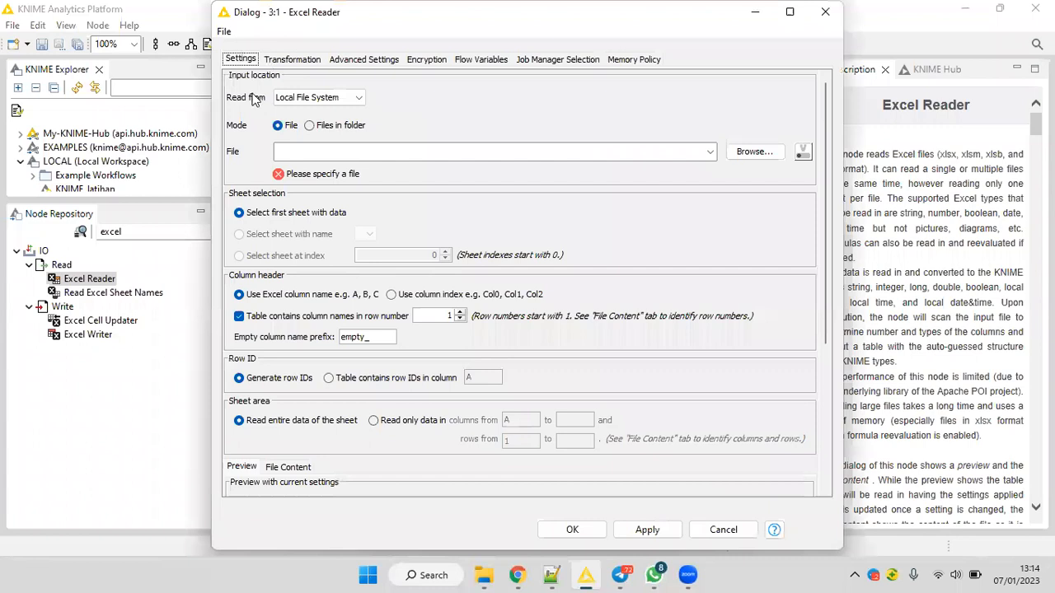
{"action": "left_click", "coordinate": [296, 99]}
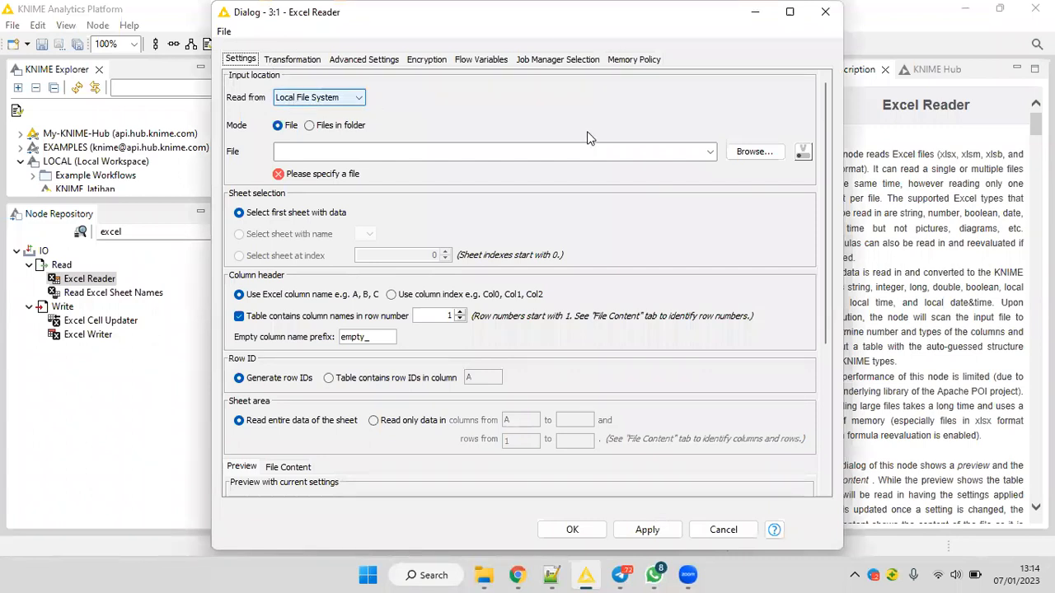
{"action": "left_click", "coordinate": [752, 152]}
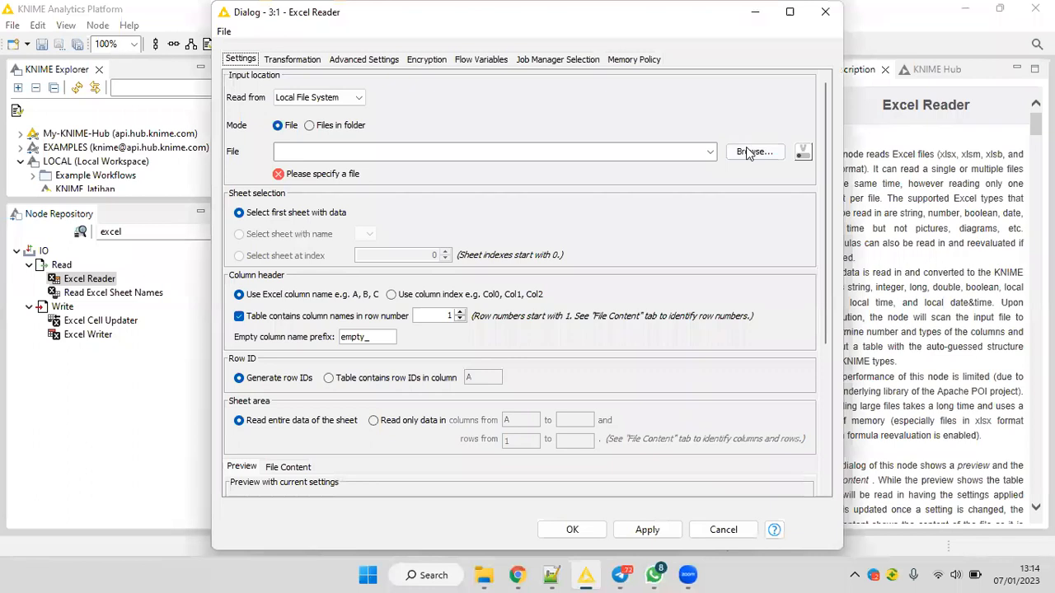
{"action": "left_click", "coordinate": [749, 154]}
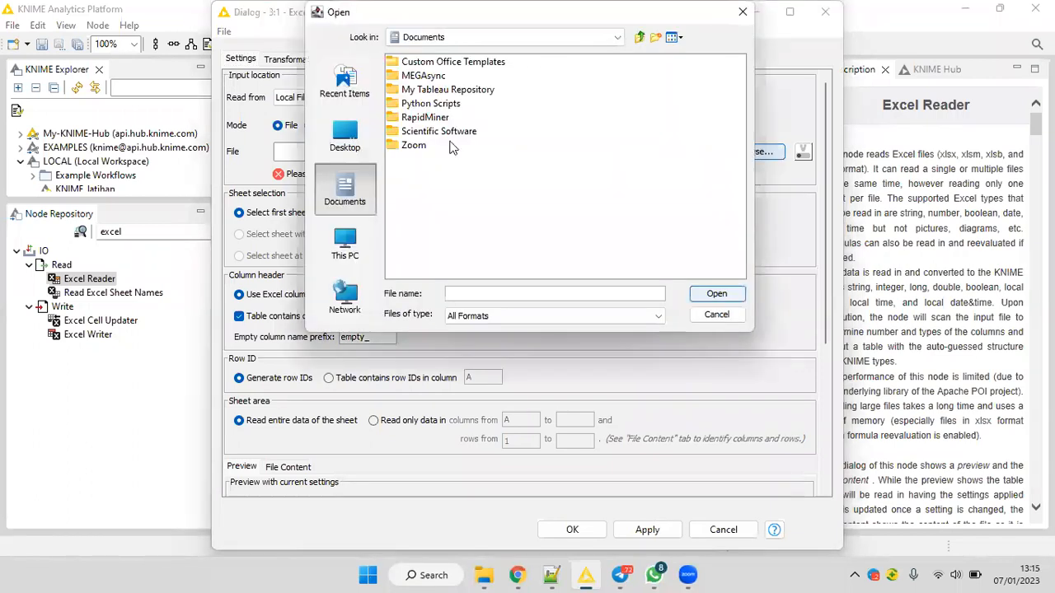
{"action": "left_click", "coordinate": [346, 248]}
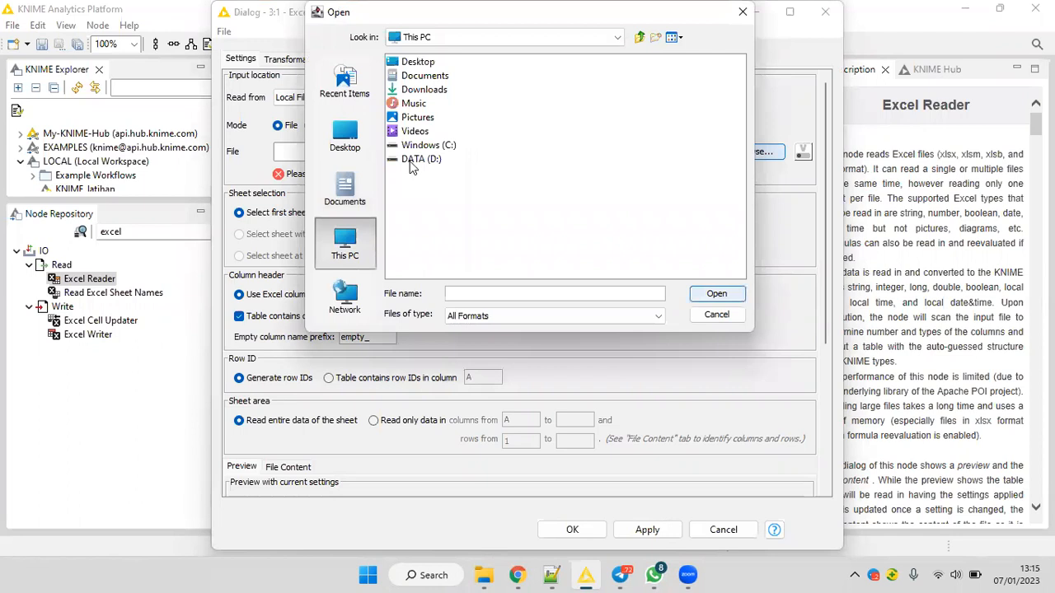
{"action": "double_click", "coordinate": [421, 159]}
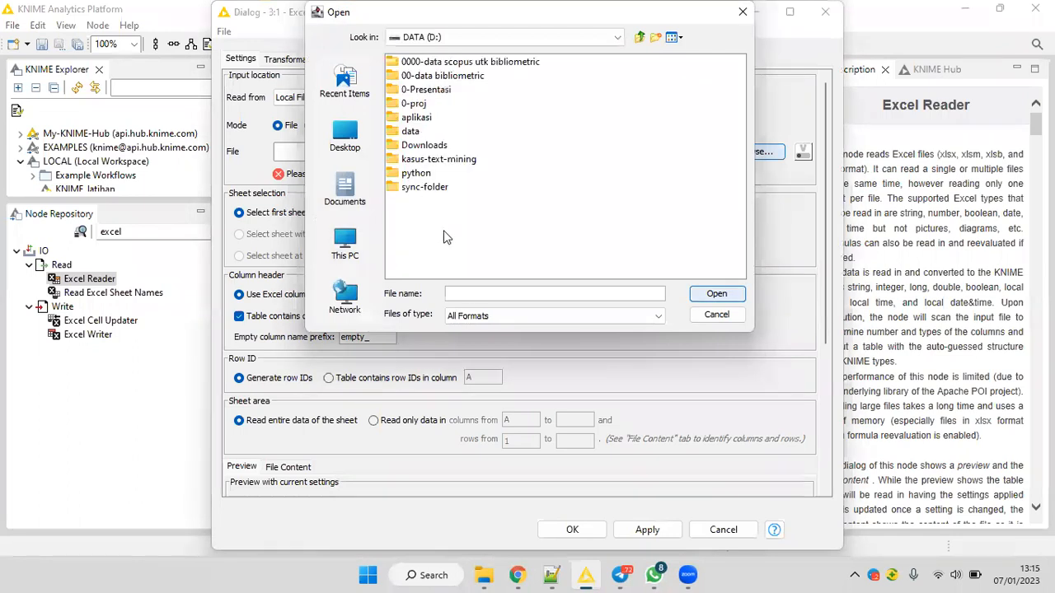
Try the *.xlsx and *.xls file type filters on the D: drive, and cancel the Excel Reader configuration without choosing a file.
{"action": "left_click", "coordinate": [483, 317]}
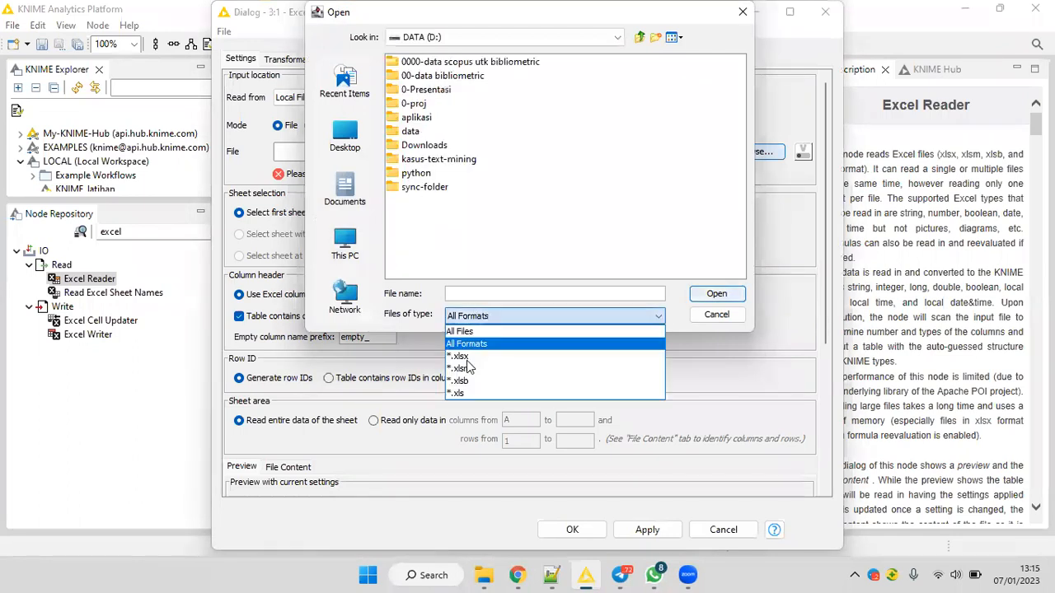
{"action": "left_click", "coordinate": [466, 359]}
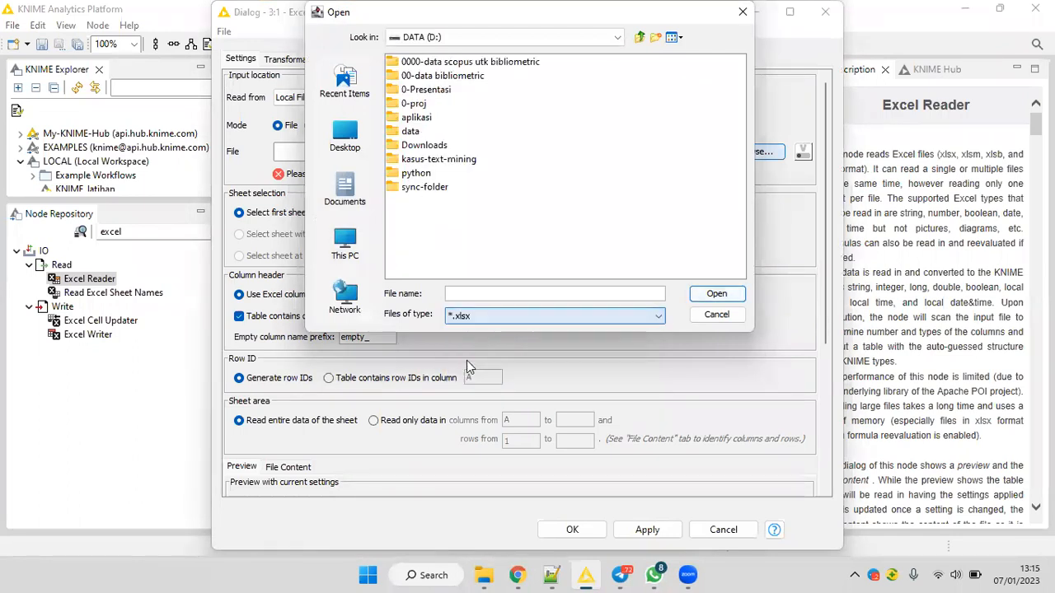
{"action": "left_click", "coordinate": [477, 317]}
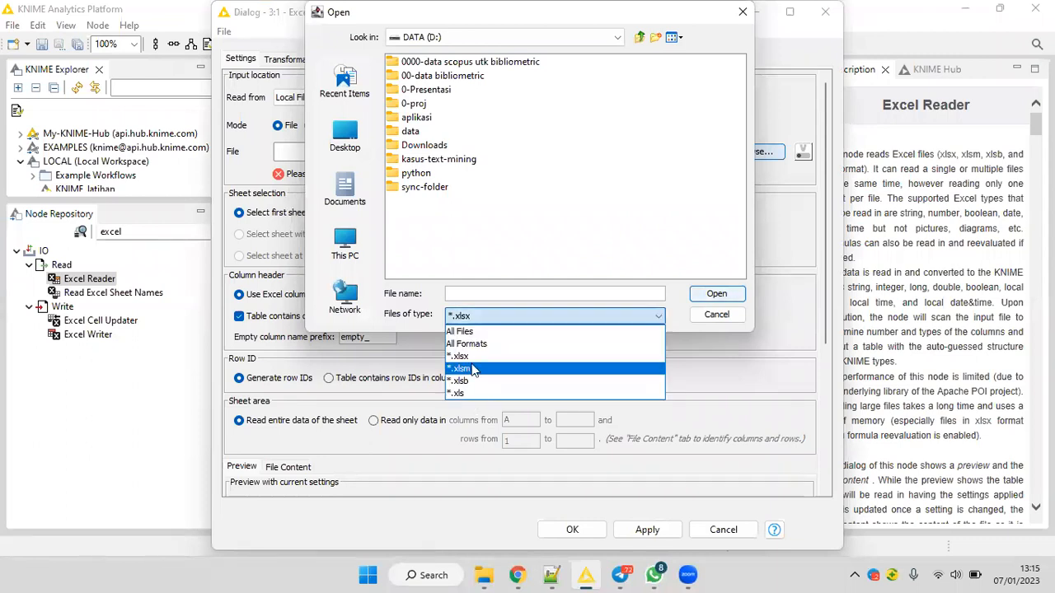
{"action": "left_click", "coordinate": [471, 393]}
{"action": "left_click", "coordinate": [475, 317]}
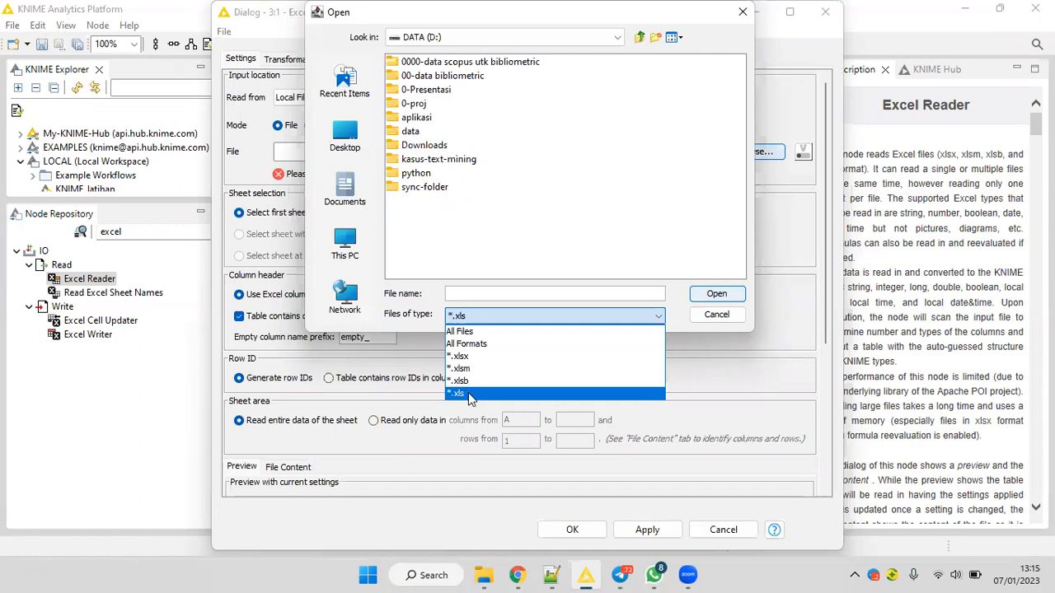
{"action": "left_click", "coordinate": [648, 321]}
{"action": "left_click", "coordinate": [704, 320]}
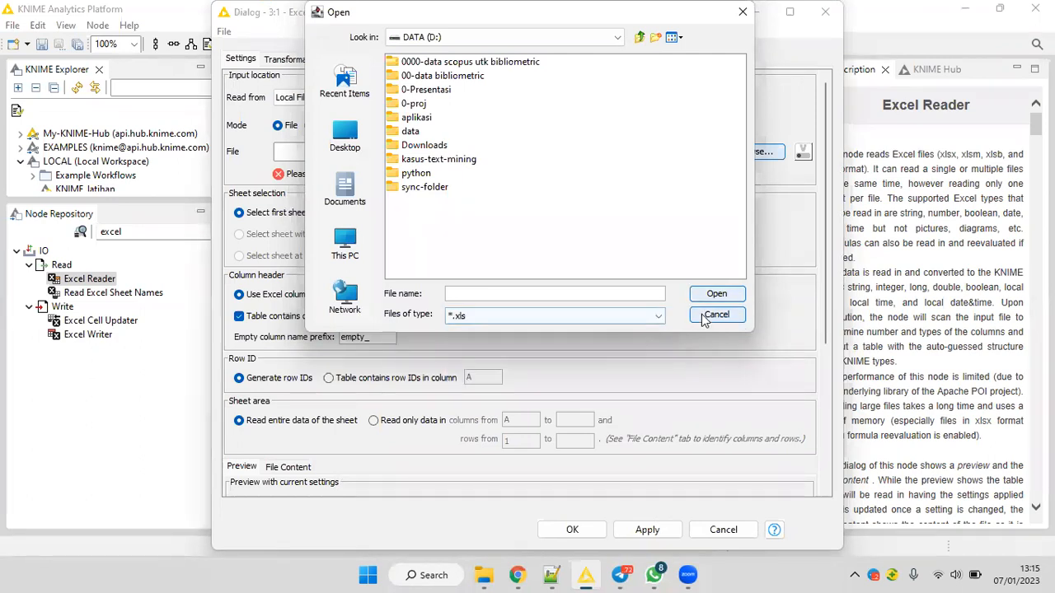
{"action": "left_click", "coordinate": [704, 320]}
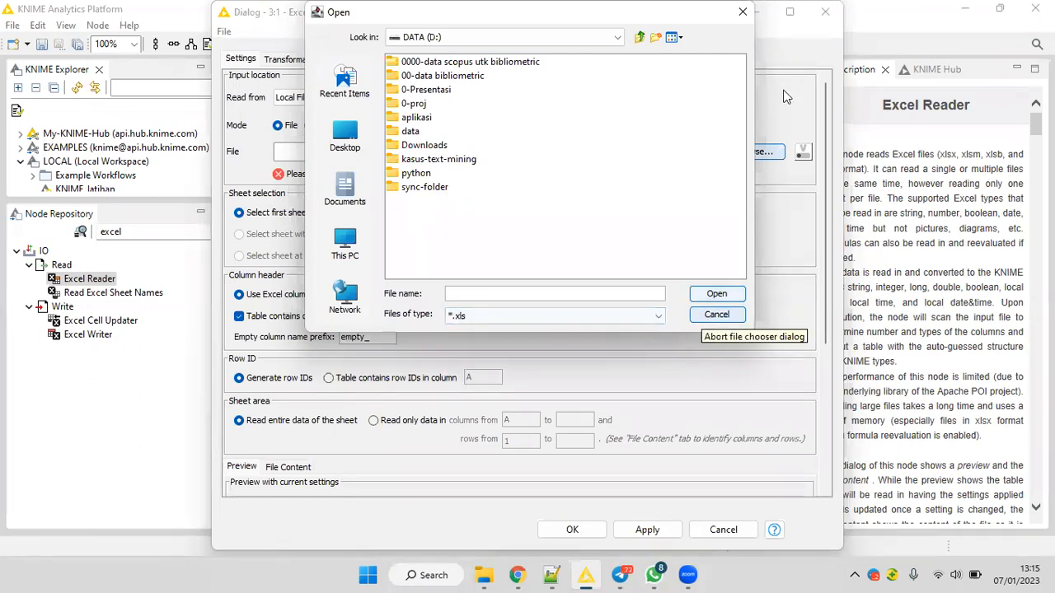
{"action": "left_click", "coordinate": [824, 13]}
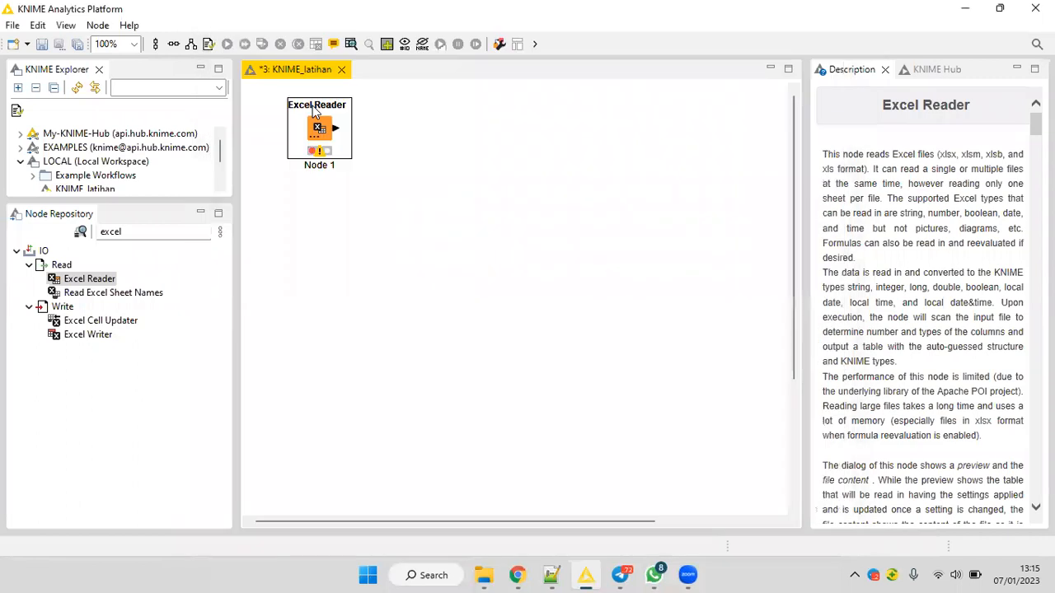
Replace the Excel Reader node with a CSV Reader node, found by searching the Node Repository for csv.
{"action": "key", "text": "Delete"}
{"action": "double_click", "coordinate": [130, 231]}
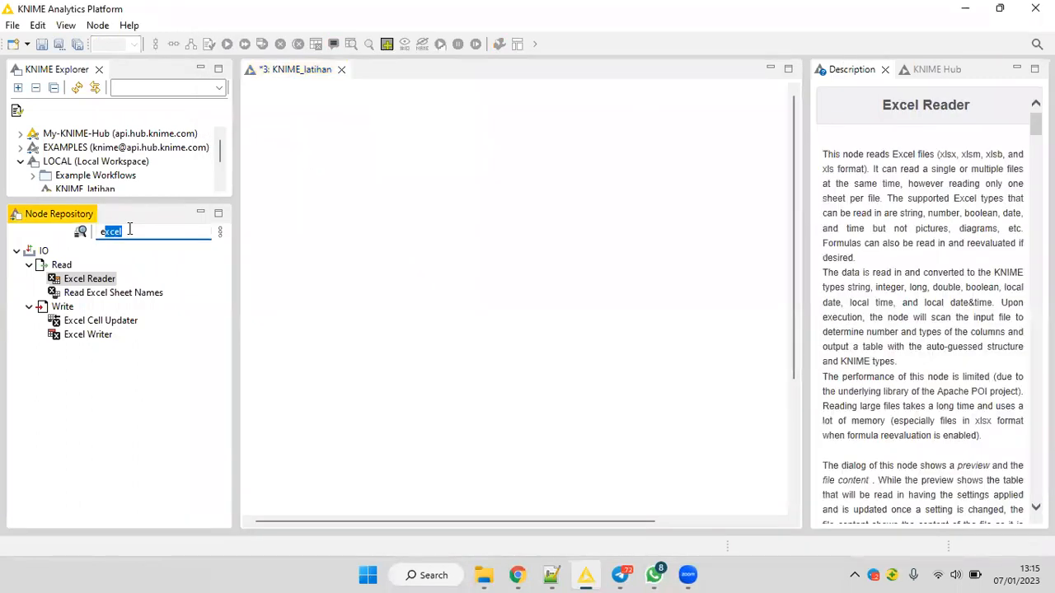
{"action": "type", "text": "csv"}
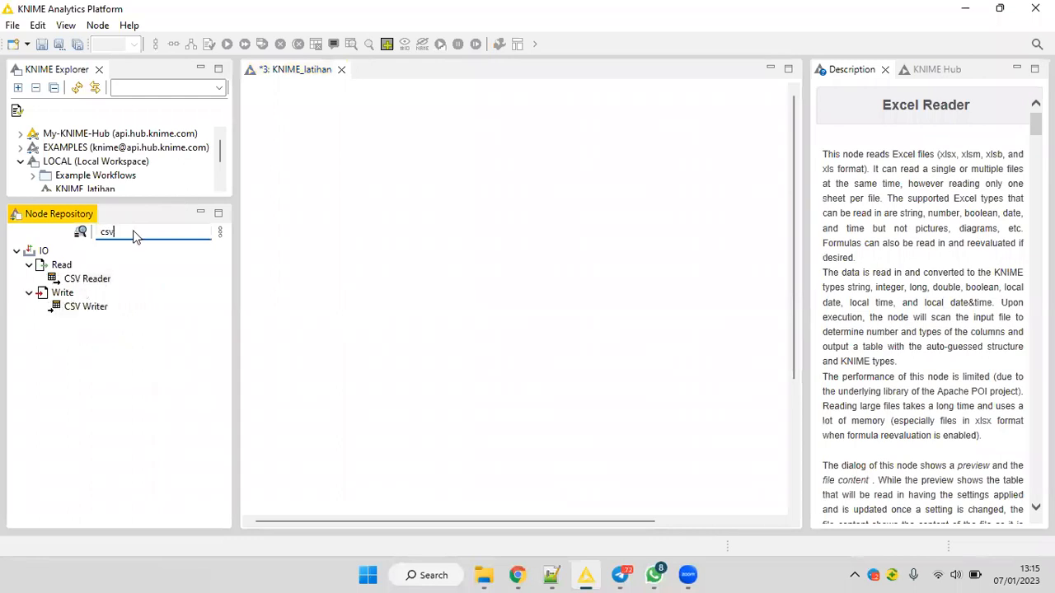
{"action": "left_click", "coordinate": [82, 282]}
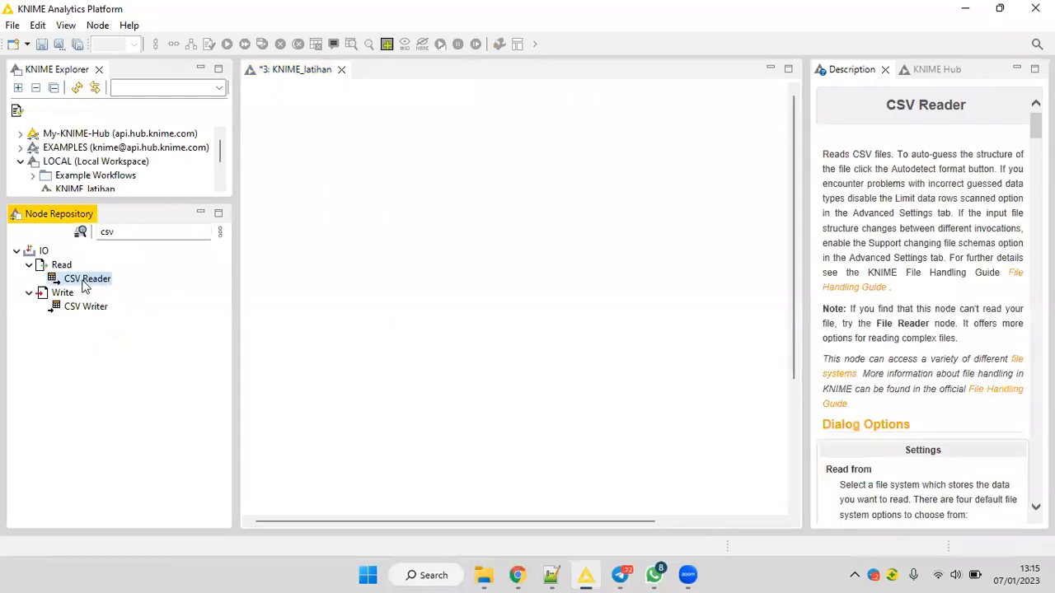
{"action": "mouse_move", "coordinate": [327, 146]}
{"action": "left_mouse_down"}
{"action": "mouse_move", "coordinate": [341, 134]}
{"action": "mouse_move", "coordinate": [325, 169]}
{"action": "mouse_move", "coordinate": [333, 141]}
{"action": "left_mouse_up"}
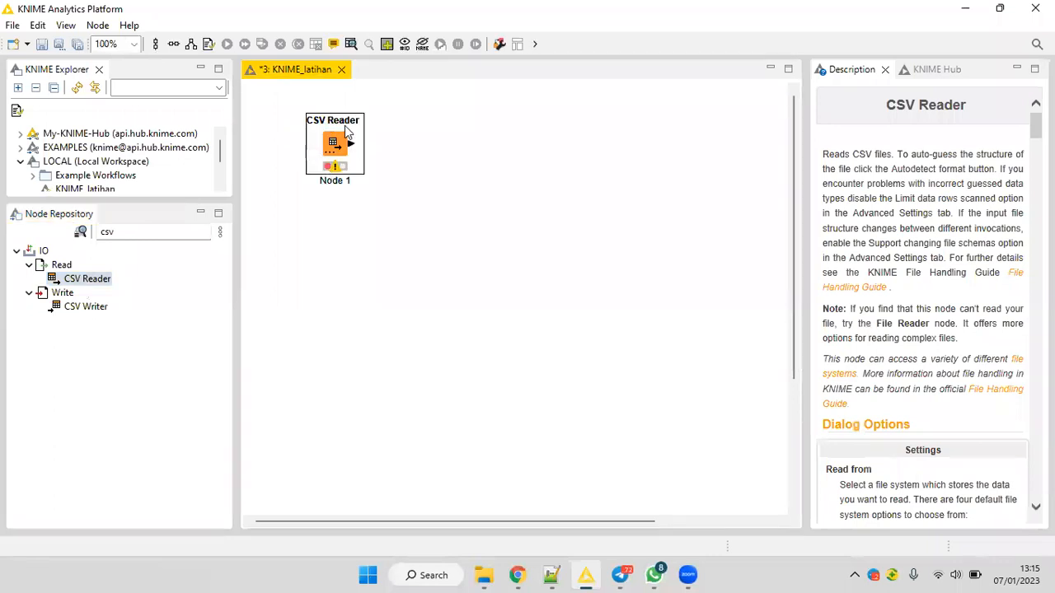
Configure the CSV Reader node to read kayawan_34.csv from the DATA (D:) drive.
{"action": "right_click", "coordinate": [368, 145]}
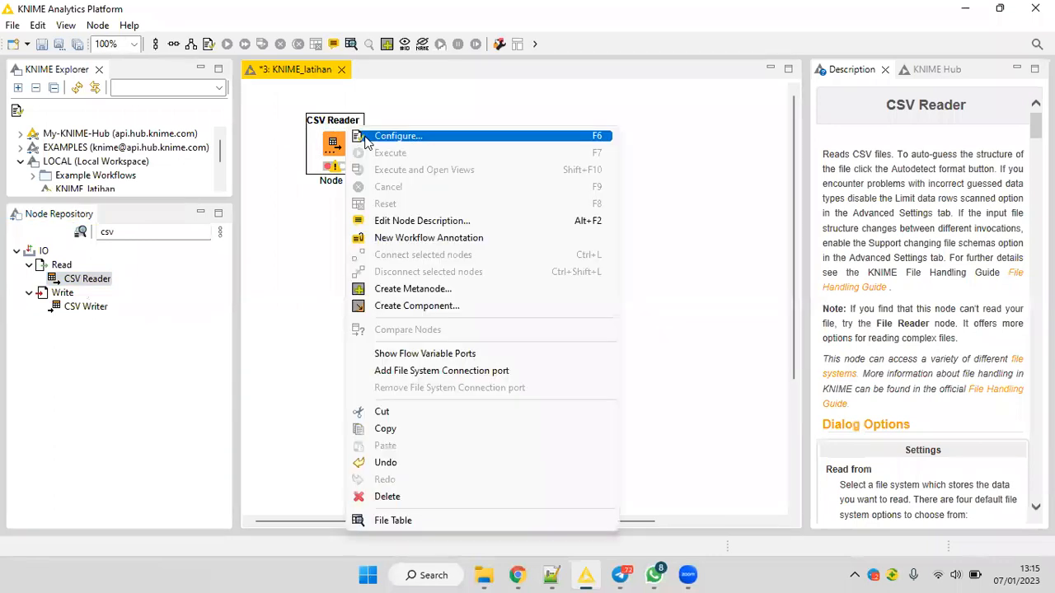
{"action": "left_click", "coordinate": [367, 143]}
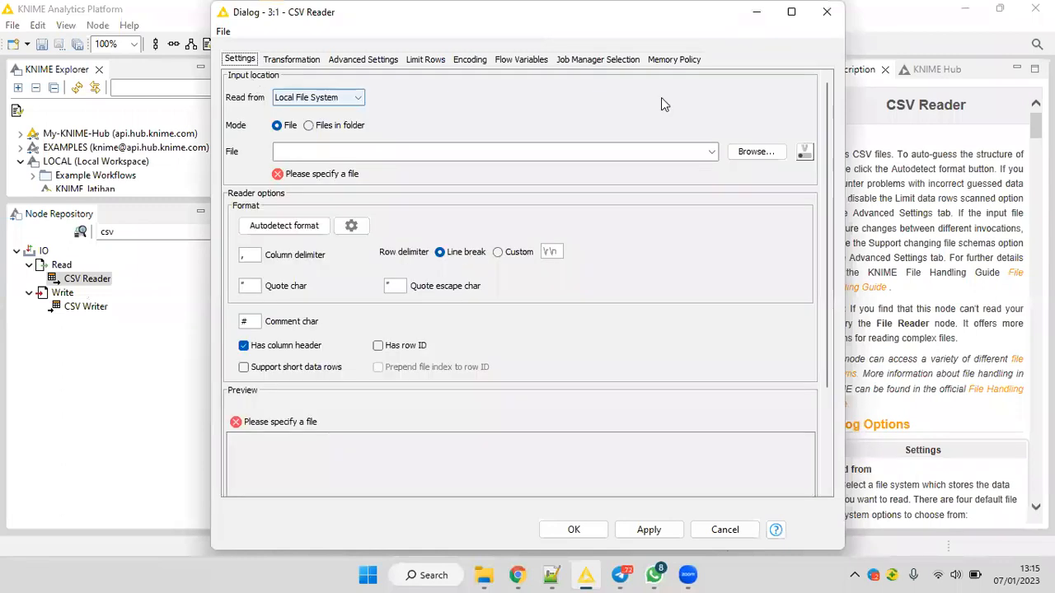
{"action": "left_click", "coordinate": [753, 158]}
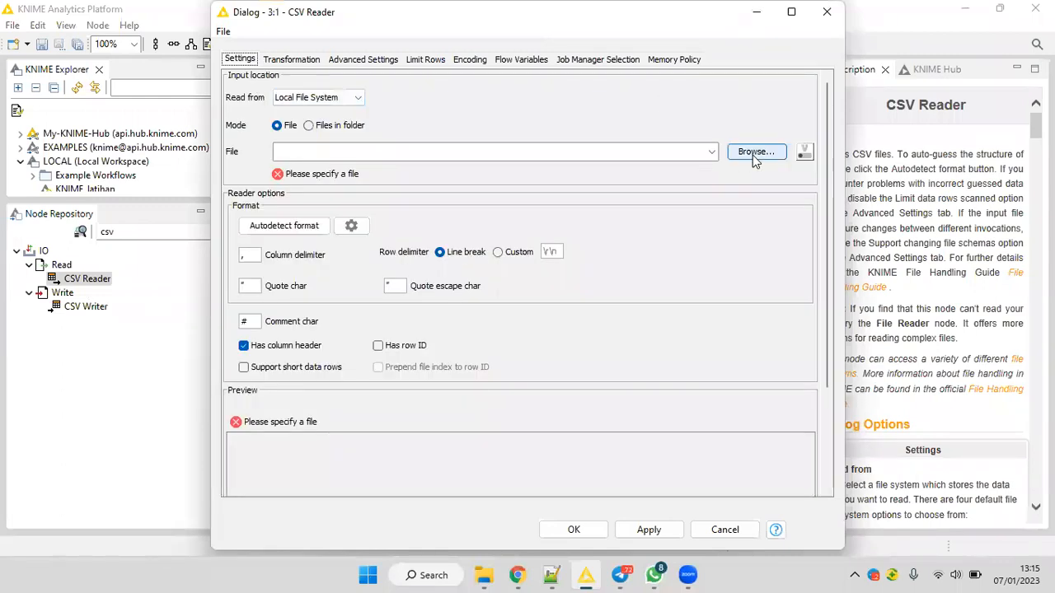
{"action": "left_click", "coordinate": [366, 241]}
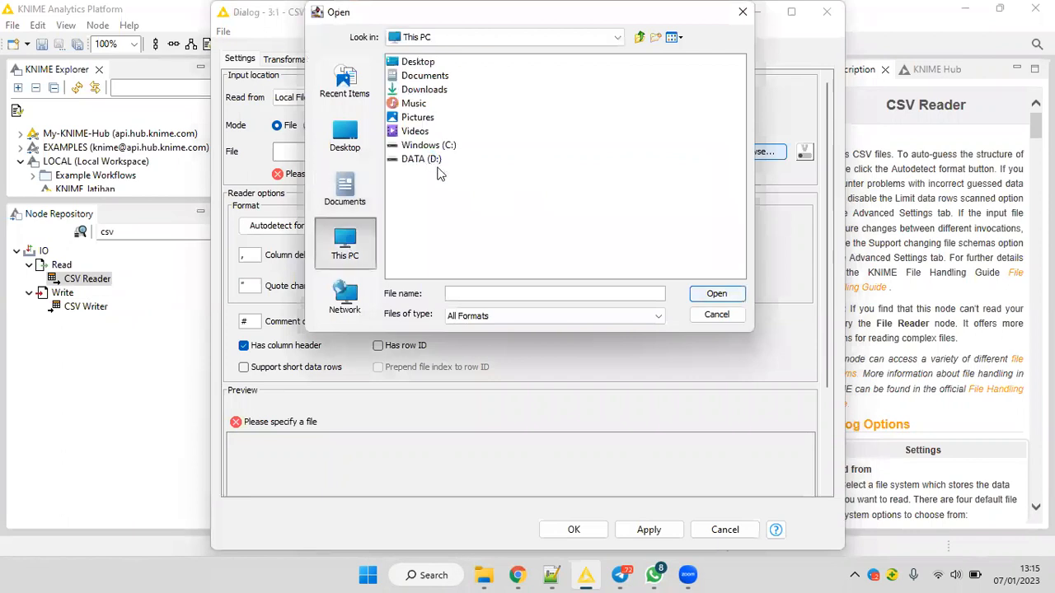
{"action": "double_click", "coordinate": [427, 160]}
{"action": "left_click", "coordinate": [424, 216]}
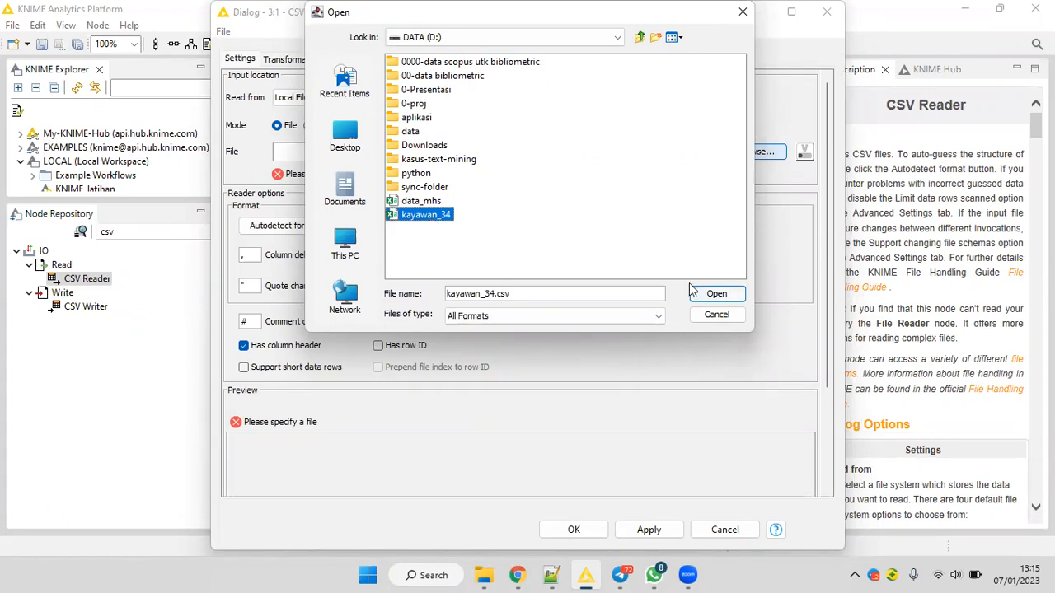
{"action": "left_click", "coordinate": [711, 300]}
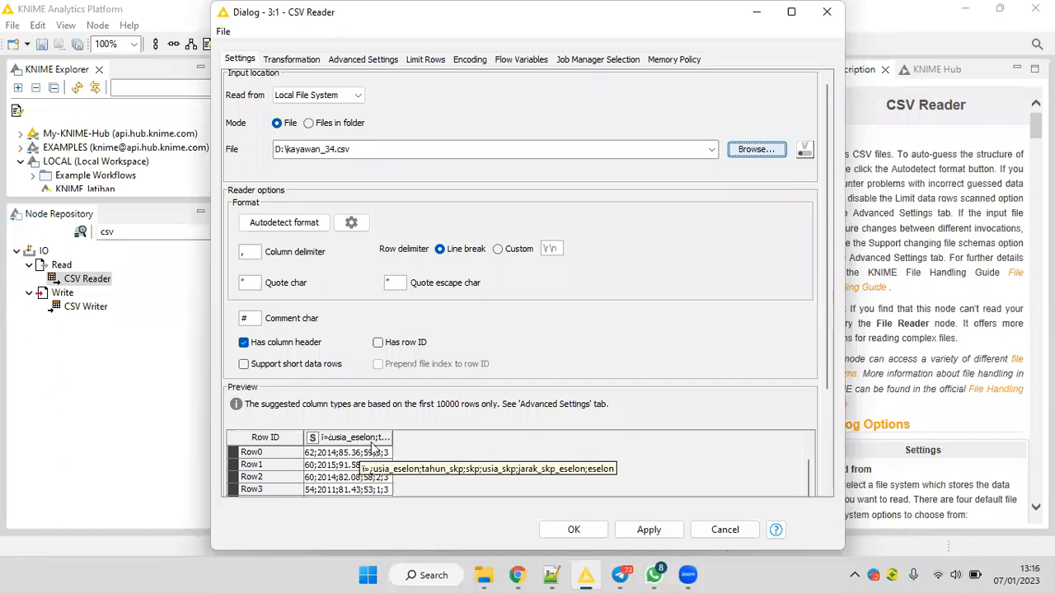
Set the column delimiter to a semicolon and widen the preview columns to show the full names, such as usia_eselon and jarak_skp_eselon.
{"action": "left_click_drag", "start_coordinate": [249, 251], "coordinate": [231, 253]}
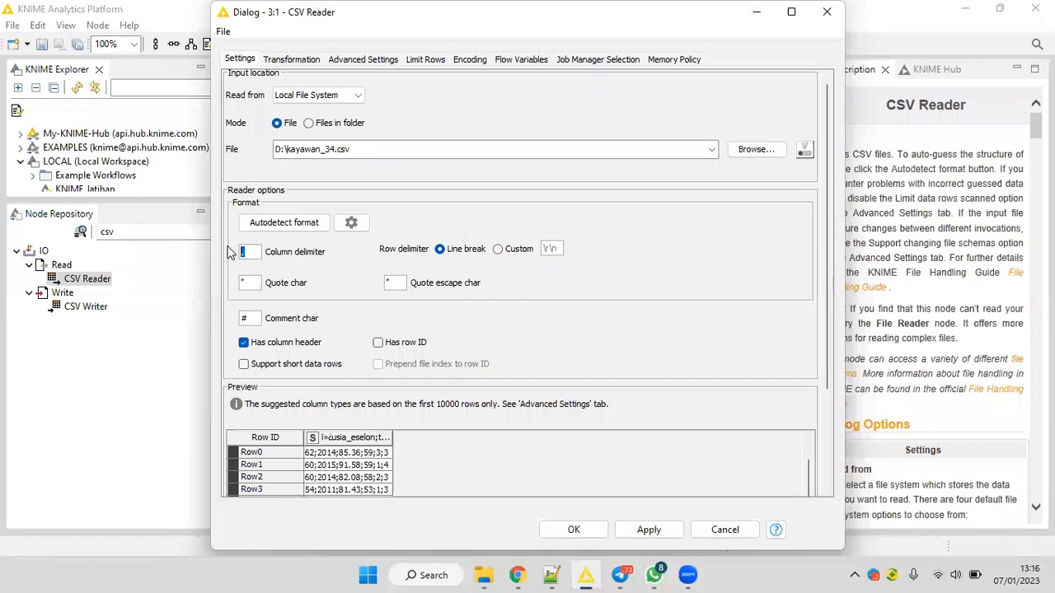
{"action": "type", "text": ";"}
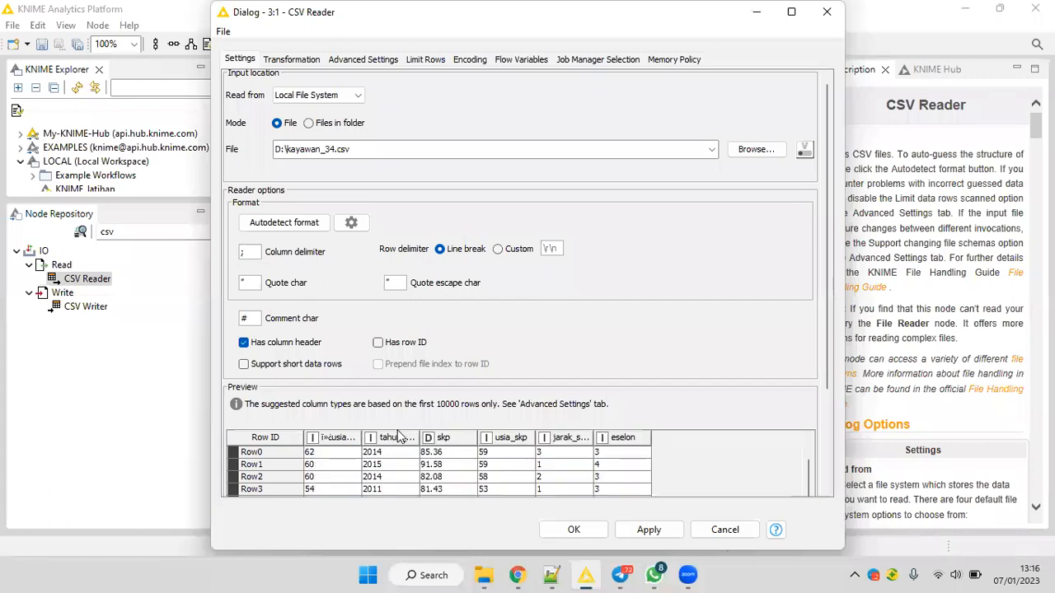
{"action": "left_click_drag", "start_coordinate": [363, 437], "coordinate": [398, 436]}
{"action": "left_click_drag", "start_coordinate": [477, 435], "coordinate": [475, 435]}
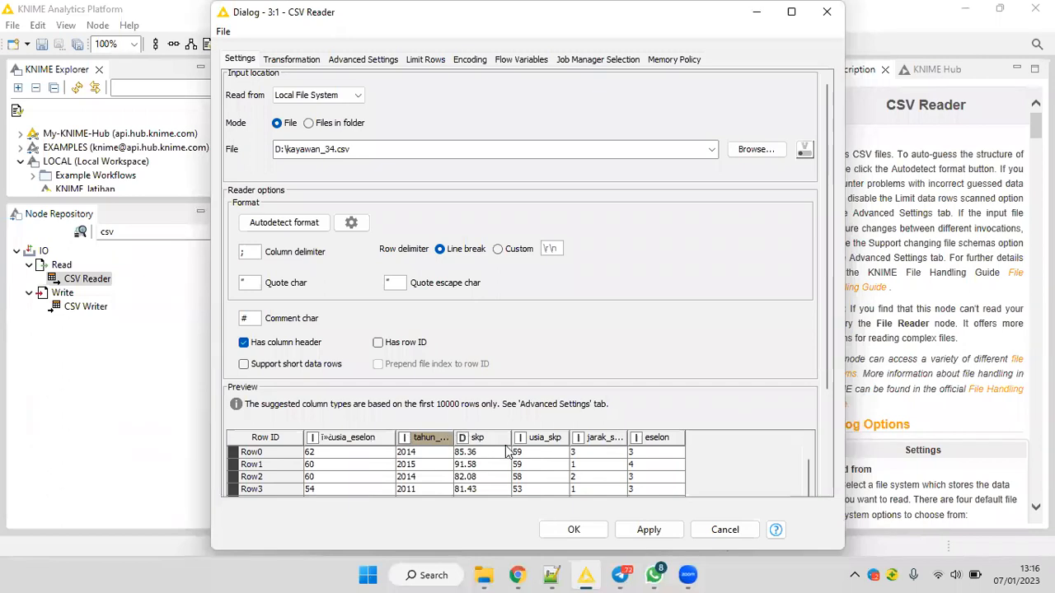
{"action": "left_click_drag", "start_coordinate": [645, 443], "coordinate": [682, 440]}
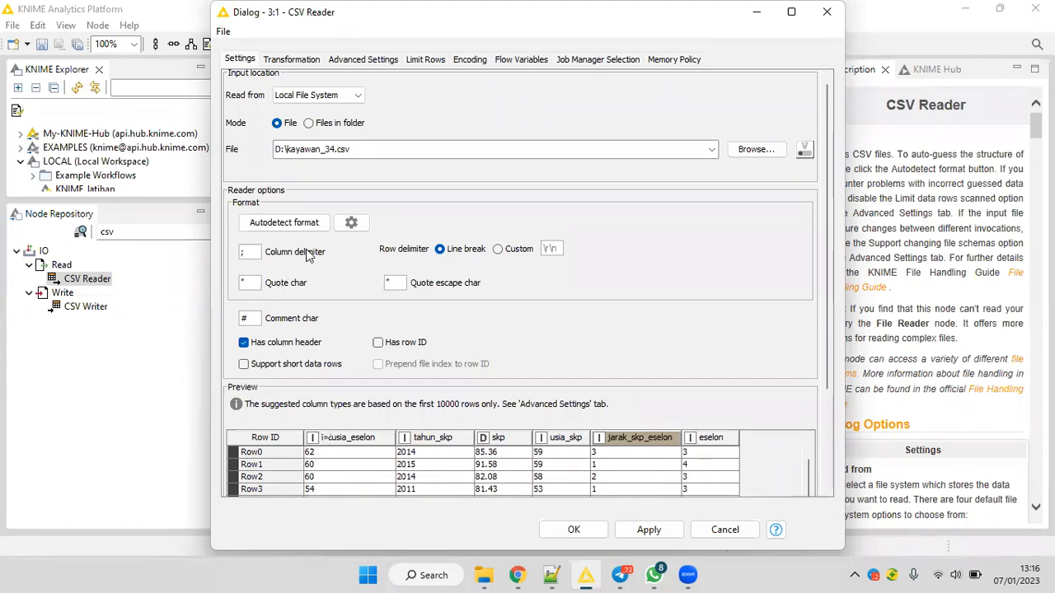
Switch the column delimiter to a comma to compare the preview, and restore the semicolon.
{"action": "left_click", "coordinate": [251, 253]}
{"action": "left_click_drag", "start_coordinate": [252, 252], "coordinate": [229, 247]}
{"action": "type", "text": ","}
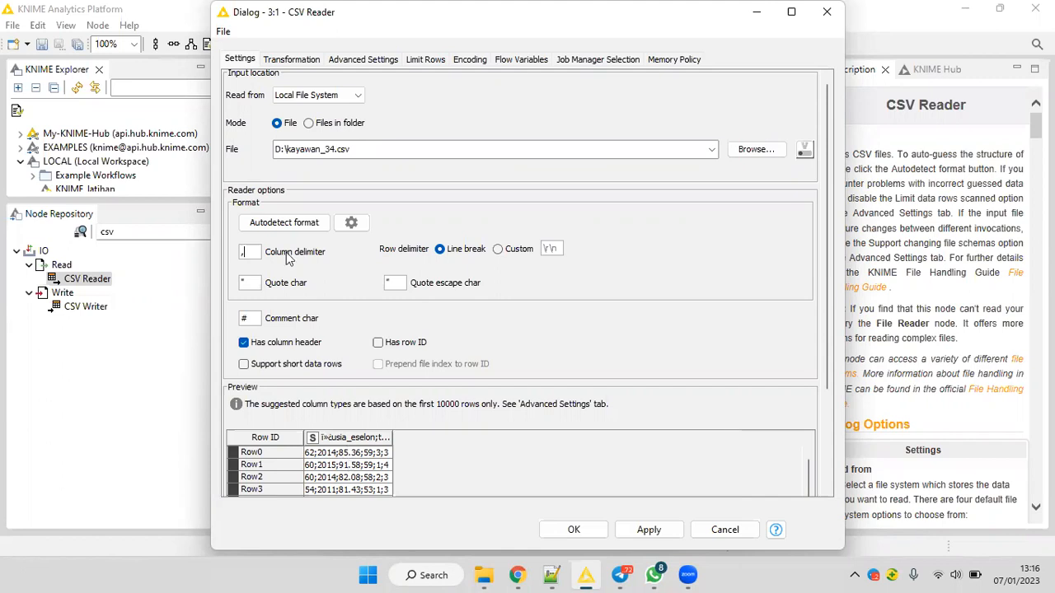
{"action": "double_click", "coordinate": [239, 251]}
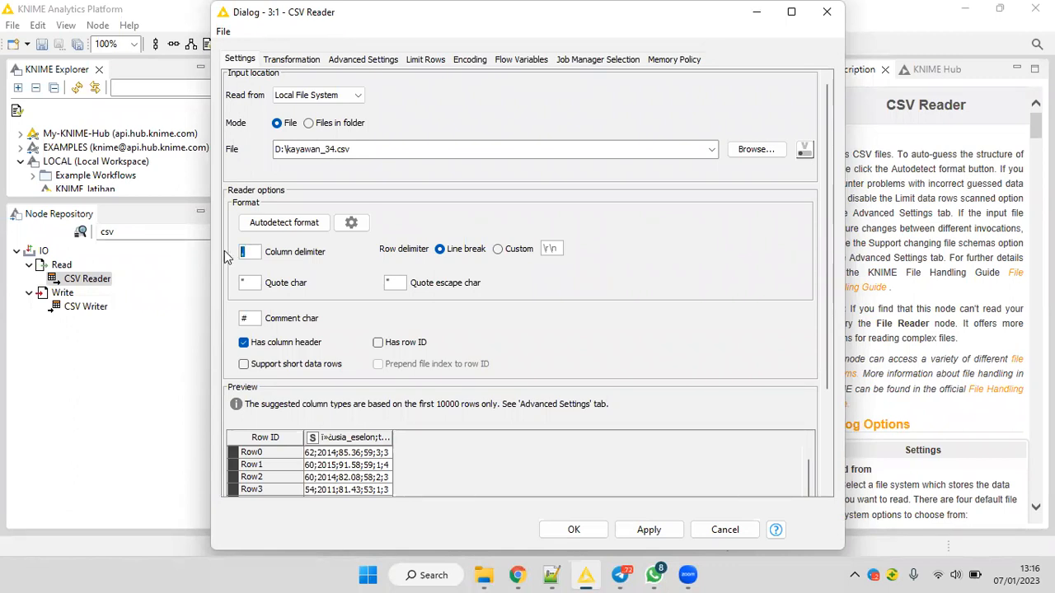
{"action": "type", "text": ";"}
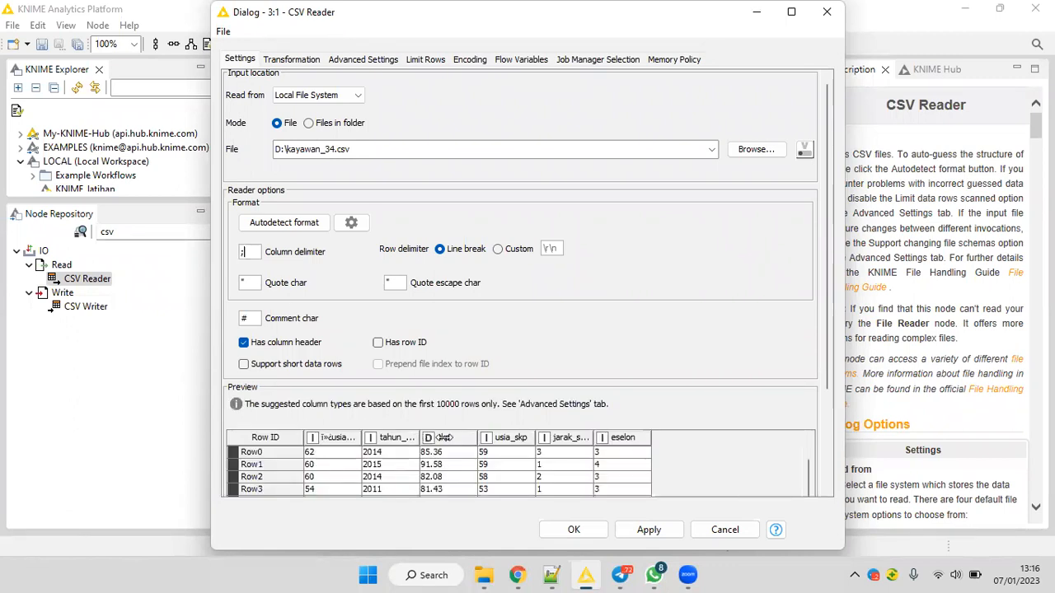
Widen the tahun_skp and usia_eselon columns in the data preview to show their full names.
{"action": "left_click_drag", "start_coordinate": [419, 438], "coordinate": [448, 437]}
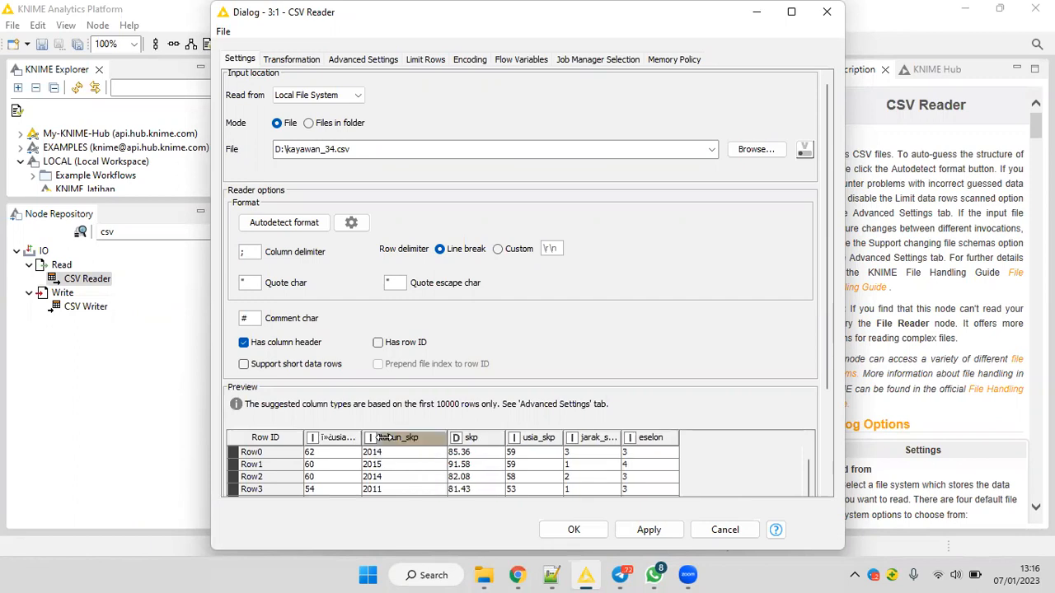
{"action": "left_click_drag", "start_coordinate": [361, 438], "coordinate": [384, 438]}
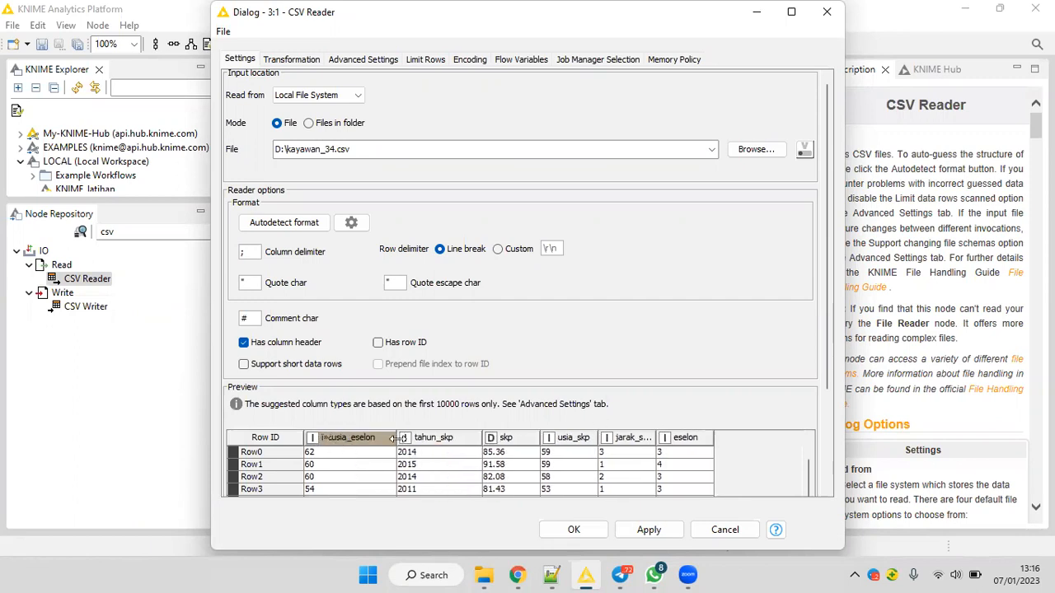
{"action": "right_click", "coordinate": [335, 442]}
{"action": "left_click", "coordinate": [335, 441]}
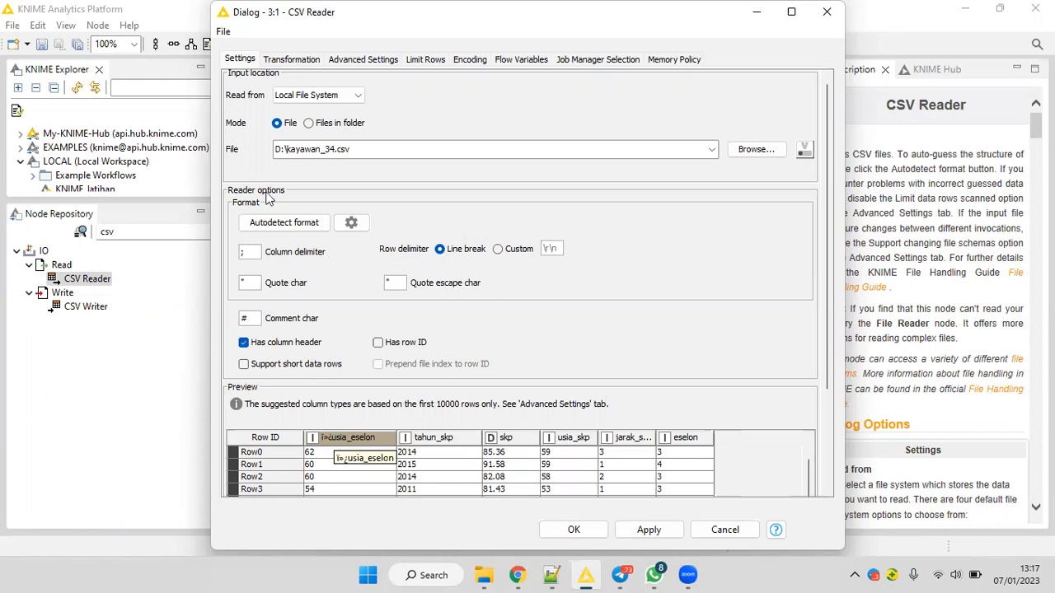
Check the usia_eselon column's transformation entry and its available renderers in the preview for a way to fix its name.
{"action": "left_click", "coordinate": [290, 61]}
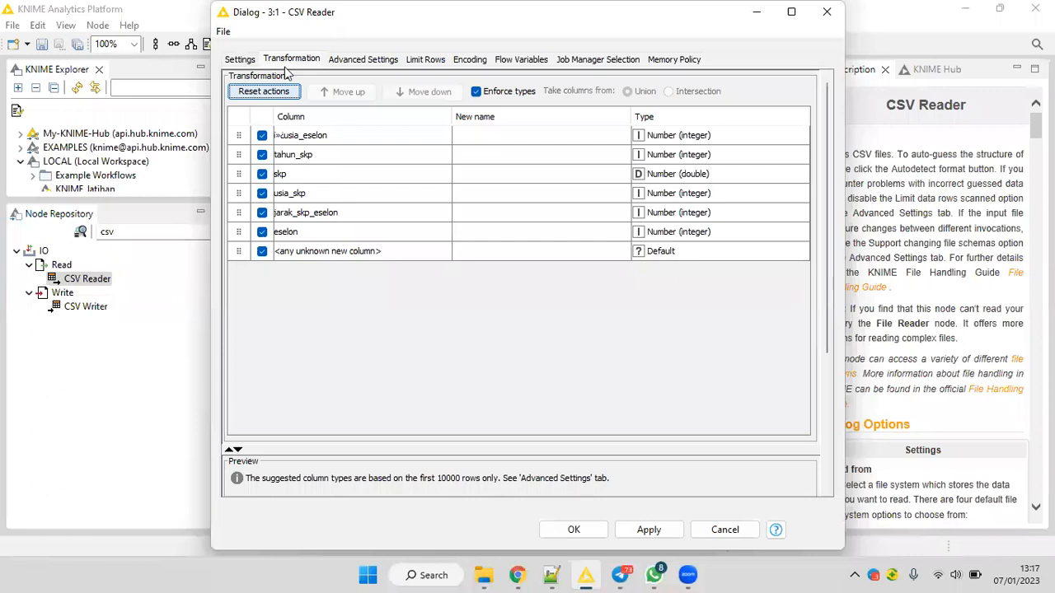
{"action": "left_click", "coordinate": [285, 137]}
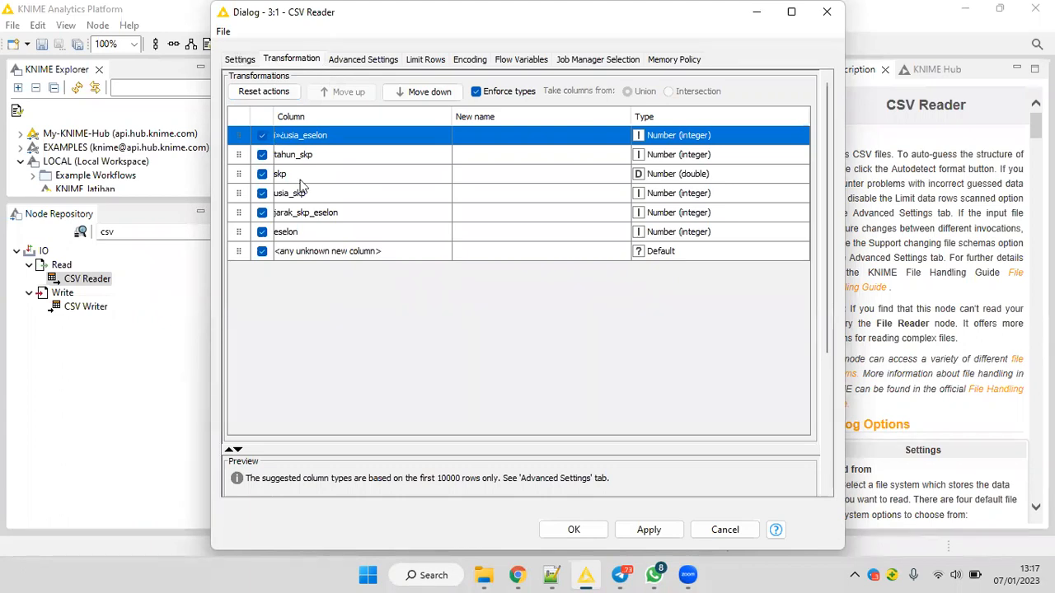
{"action": "left_click", "coordinate": [239, 60]}
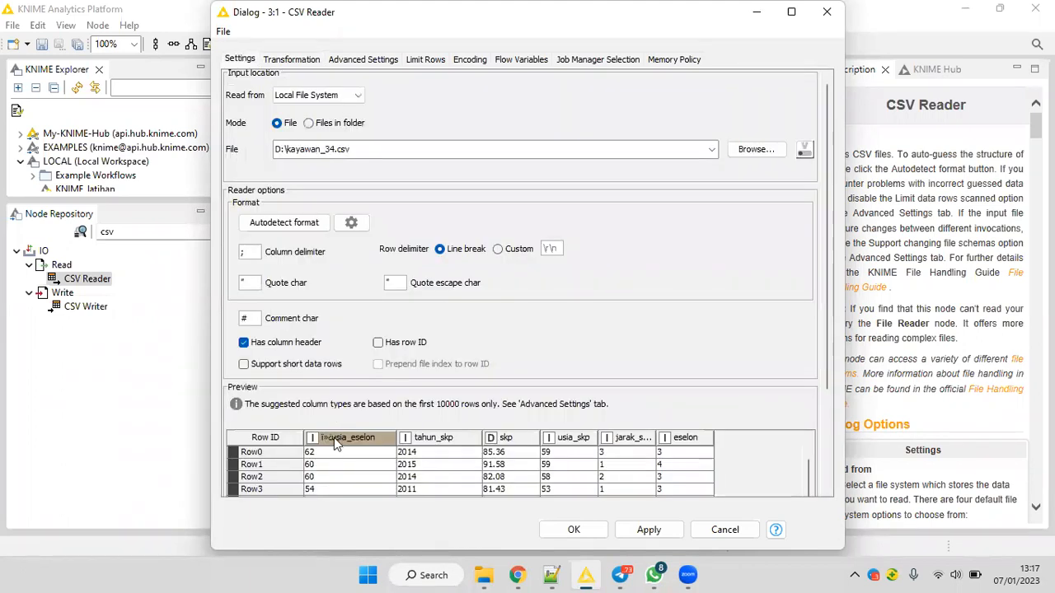
{"action": "right_click", "coordinate": [336, 443]}
{"action": "mouse_move", "coordinate": [343, 449]}
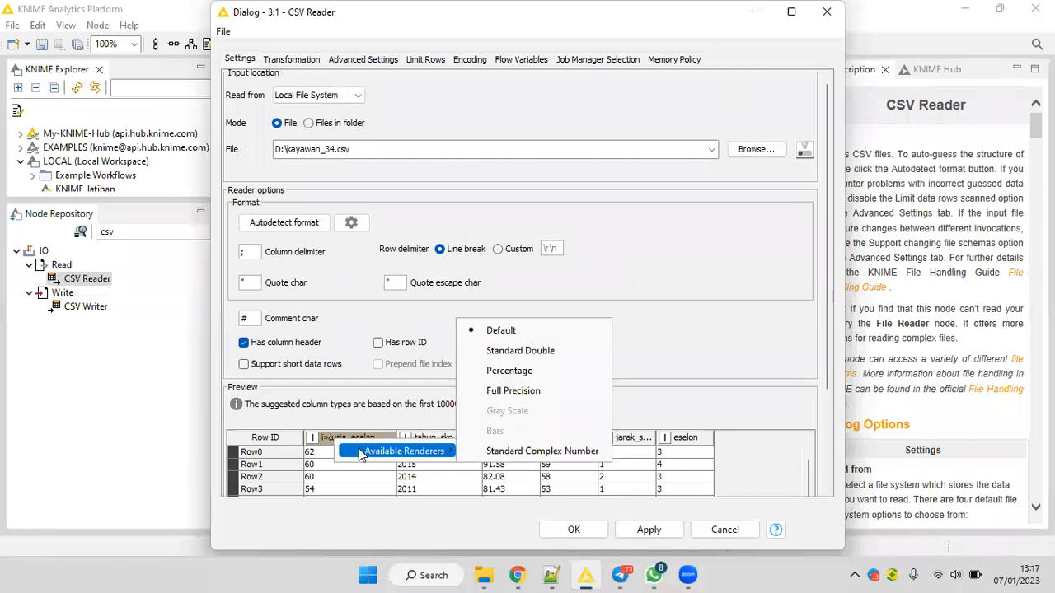
{"action": "left_click", "coordinate": [330, 443]}
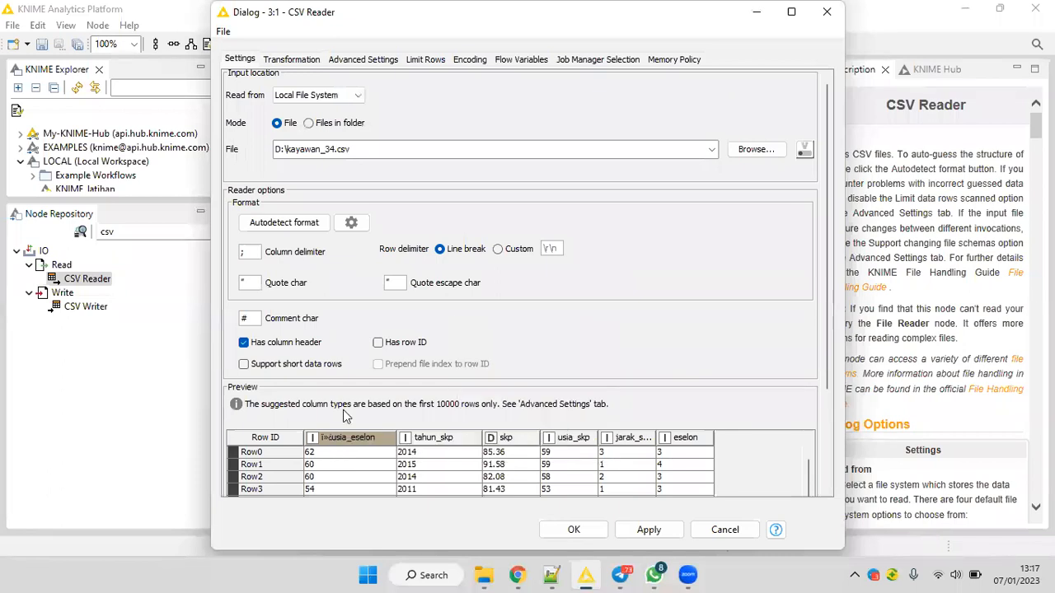
{"action": "left_click", "coordinate": [318, 216]}
Look through the advanced reader settings, and exclude and re-include the usia_eselon column in the transformations.
{"action": "left_click", "coordinate": [363, 59]}
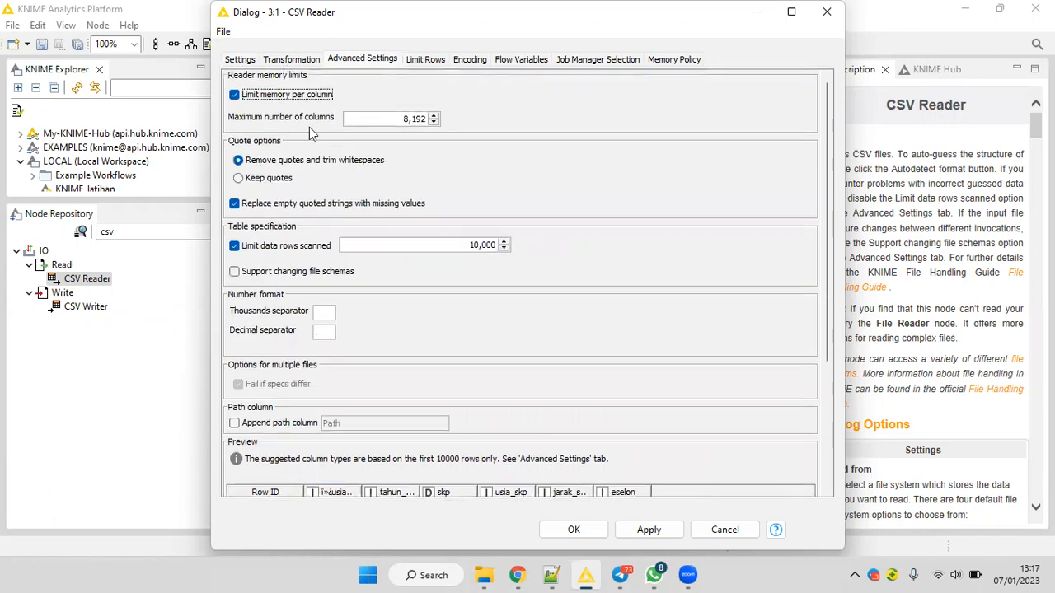
{"action": "left_click", "coordinate": [291, 60]}
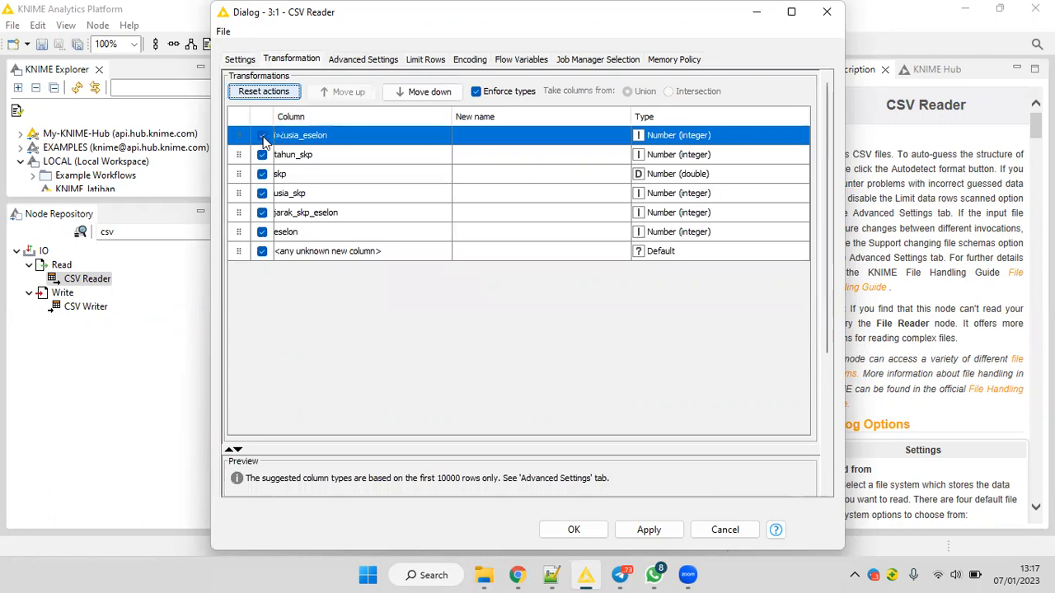
{"action": "left_click", "coordinate": [262, 139]}
{"action": "left_click", "coordinate": [262, 139]}
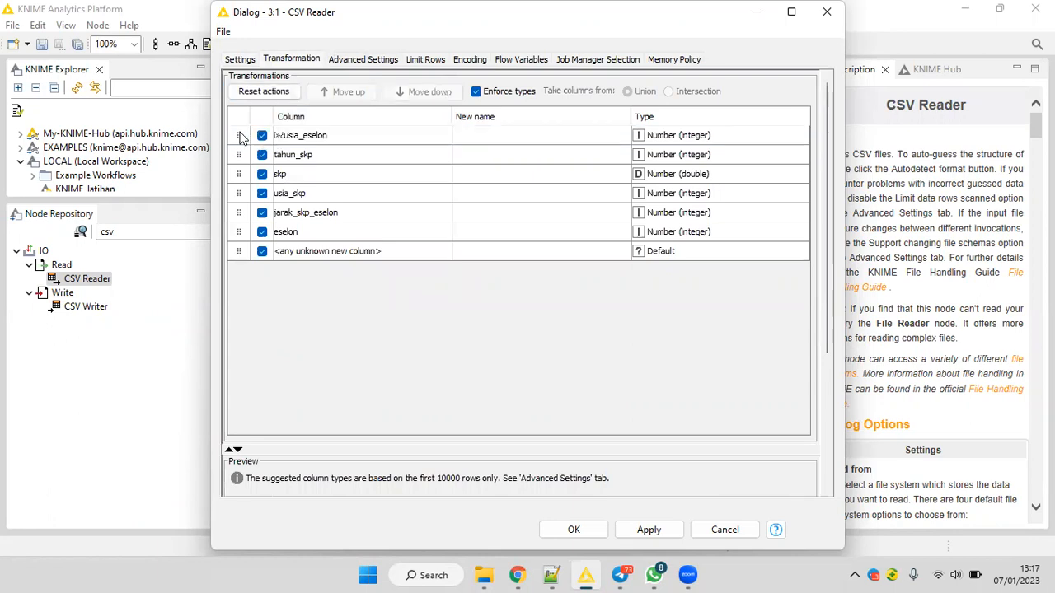
{"action": "left_click", "coordinate": [241, 138]}
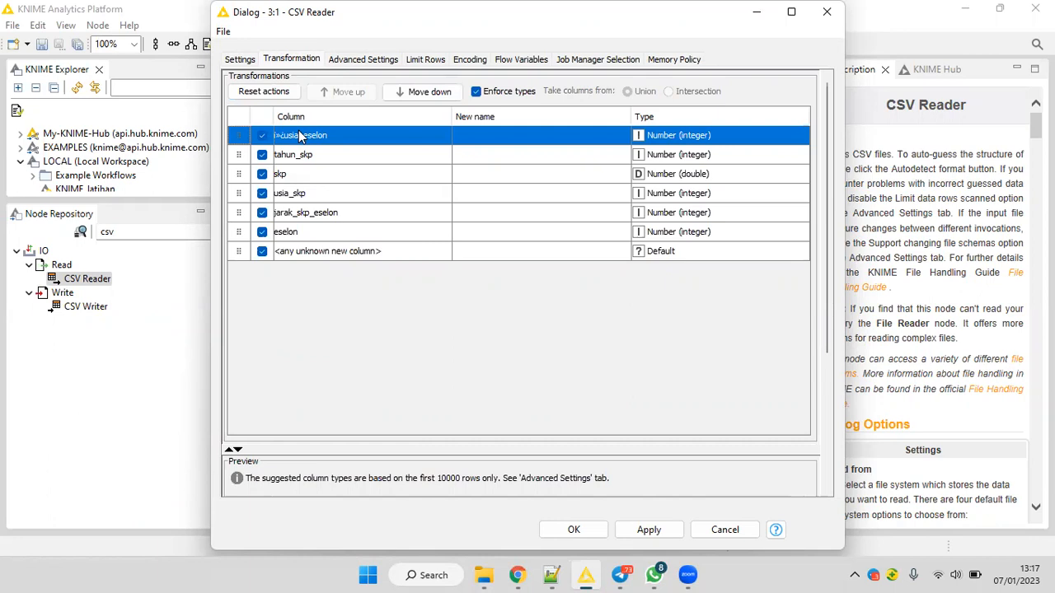
Examine the advanced reader settings and the options of the first preview column for a way to rename it.
{"action": "left_click", "coordinate": [364, 59]}
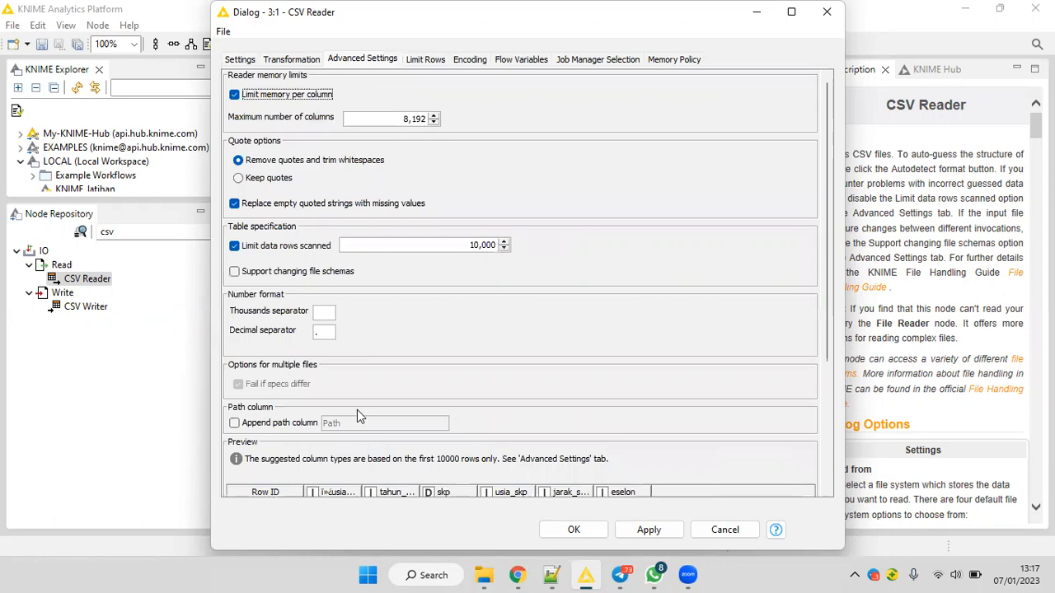
{"action": "scroll", "coordinate": [357, 410], "scroll_direction": "down", "scroll_amount": 3}
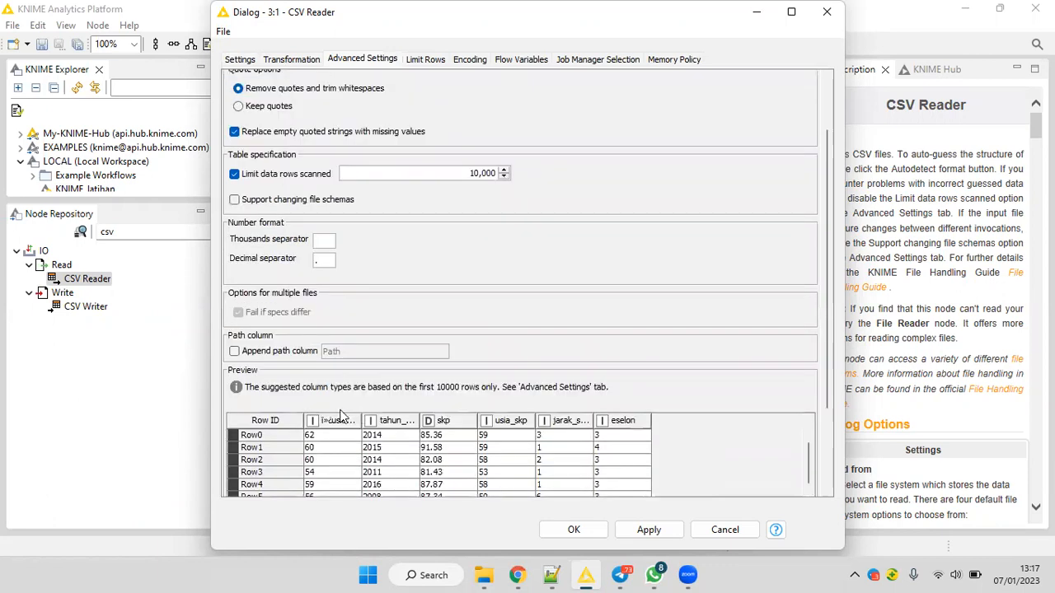
{"action": "scroll", "coordinate": [342, 415], "scroll_direction": "down", "scroll_amount": 2}
{"action": "right_click", "coordinate": [343, 417]}
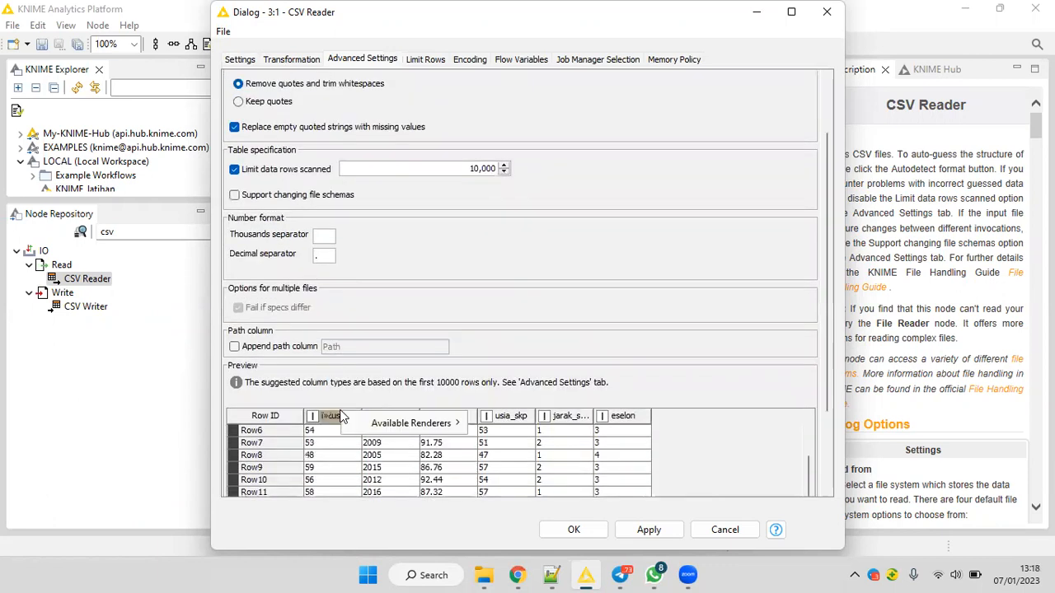
{"action": "left_click", "coordinate": [429, 239]}
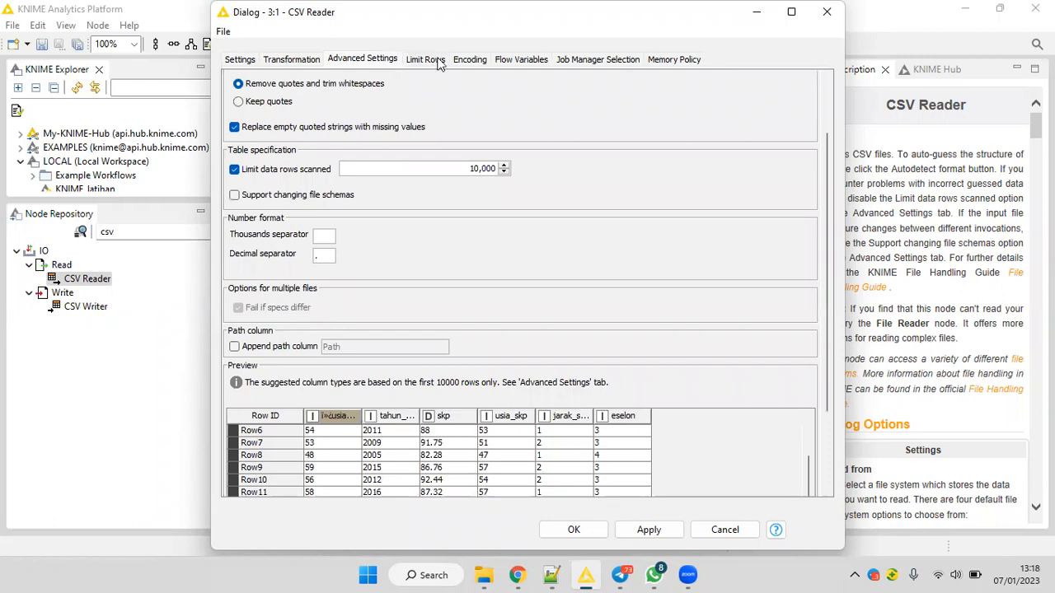
{"action": "left_click", "coordinate": [239, 60]}
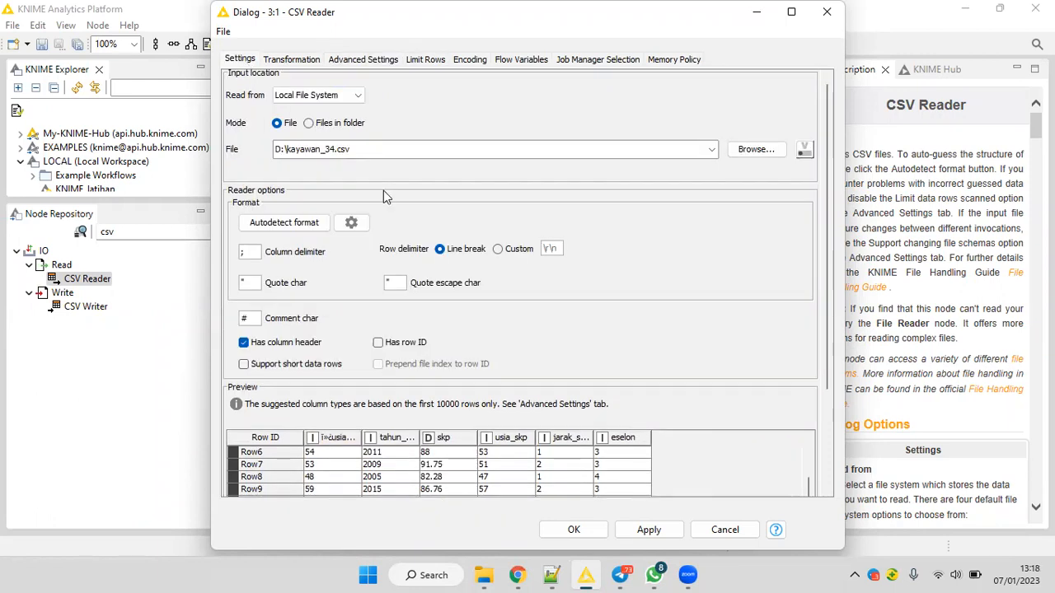
Review the format autodetection options, the preview rows and the first column's available renderers.
{"action": "left_click", "coordinate": [352, 224]}
{"action": "left_click", "coordinate": [543, 300]}
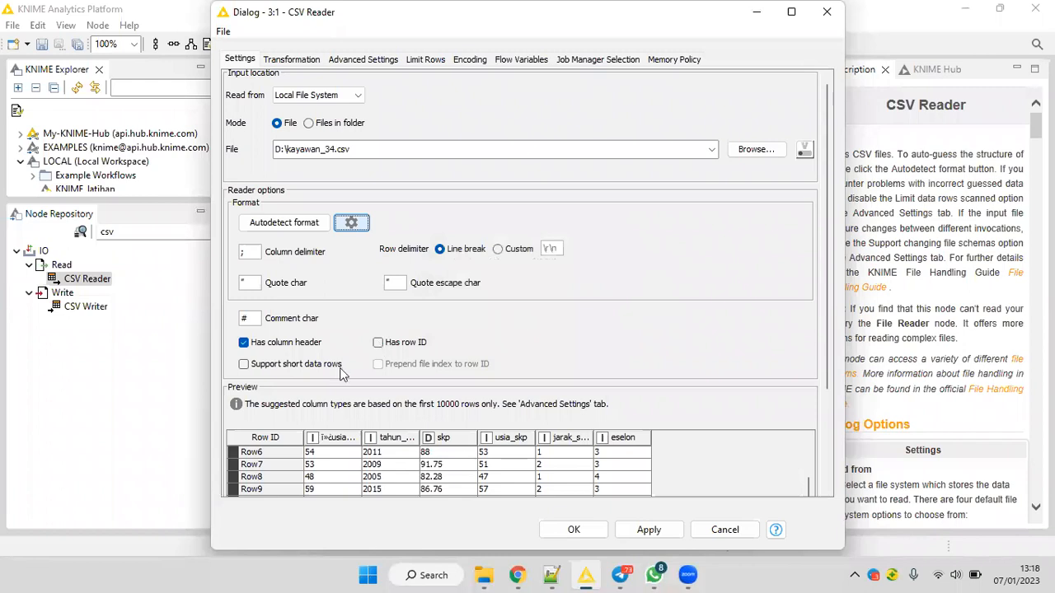
{"action": "scroll", "coordinate": [341, 369], "scroll_direction": "down", "scroll_amount": 3}
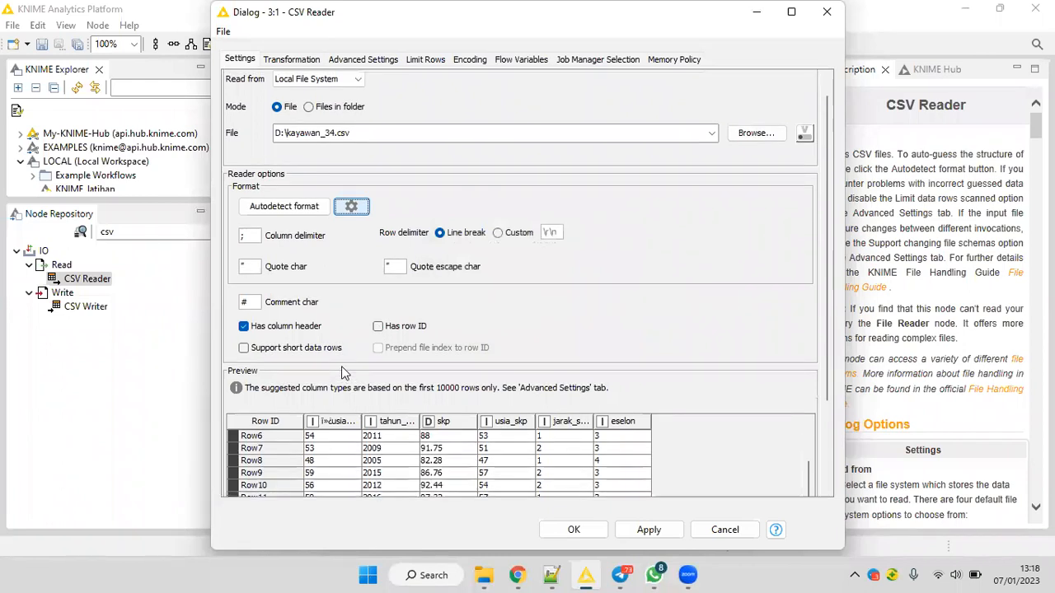
{"action": "scroll", "coordinate": [344, 360], "scroll_direction": "down", "scroll_amount": 5}
{"action": "scroll", "coordinate": [343, 360], "scroll_direction": "down", "scroll_amount": 3}
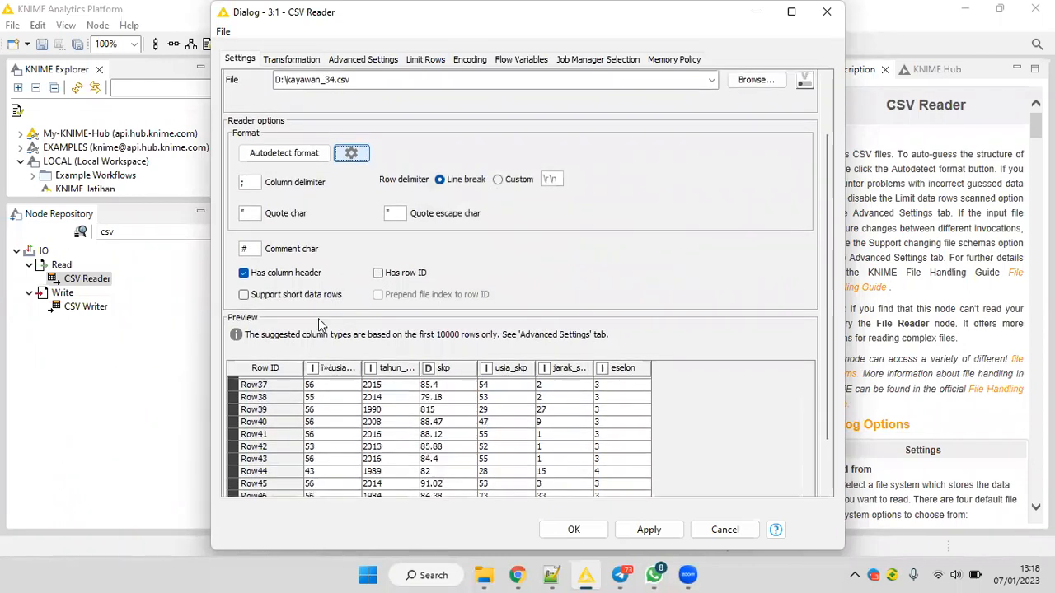
{"action": "right_click", "coordinate": [341, 370]}
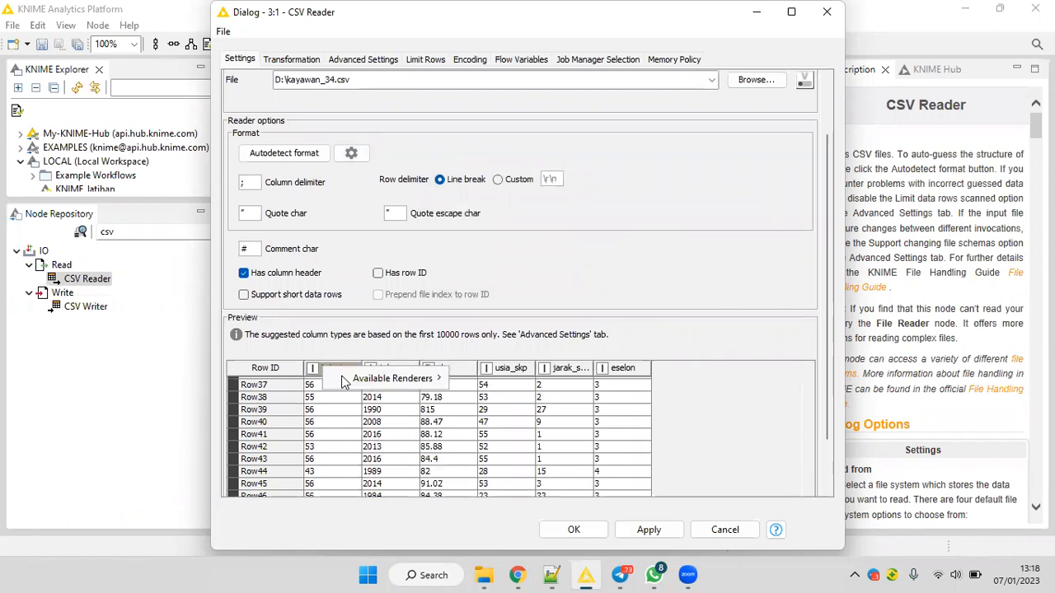
{"action": "mouse_move", "coordinate": [345, 381]}
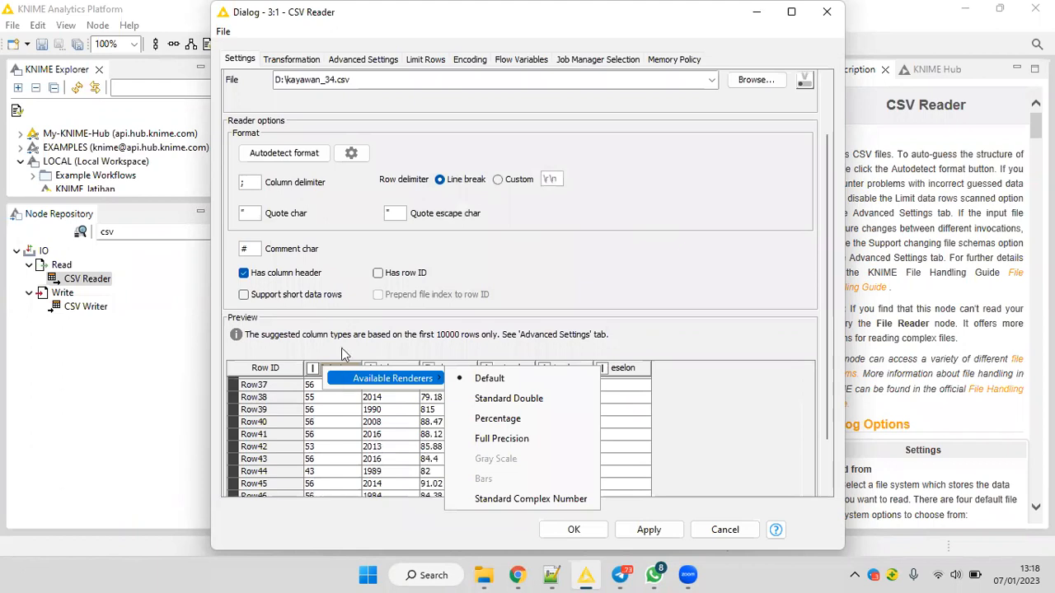
{"action": "left_click", "coordinate": [345, 353]}
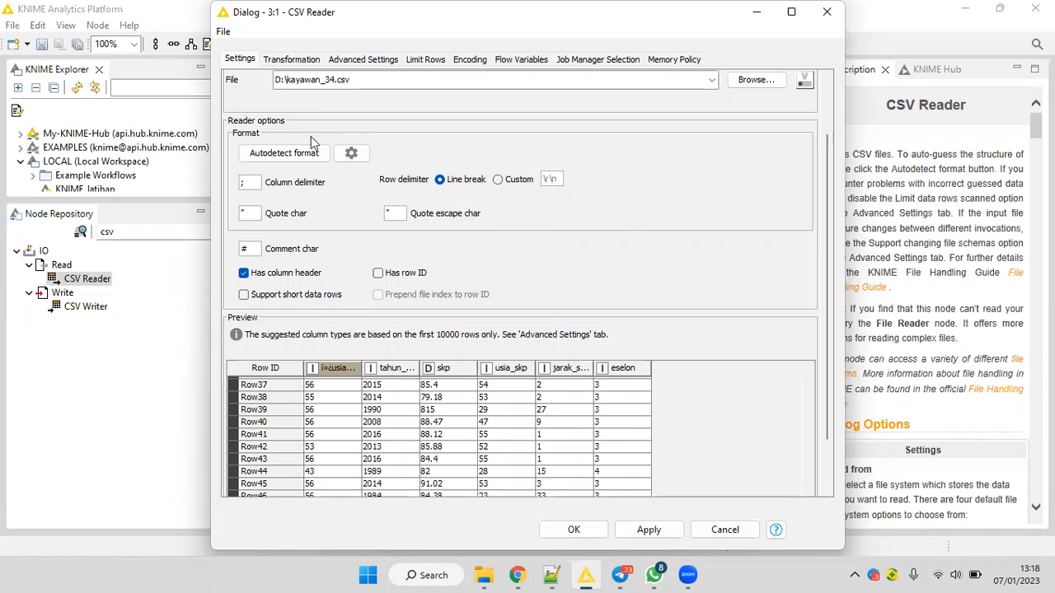
Try to edit the original name of the usia_eselon column directly in the column transformations list.
{"action": "left_click", "coordinate": [293, 60]}
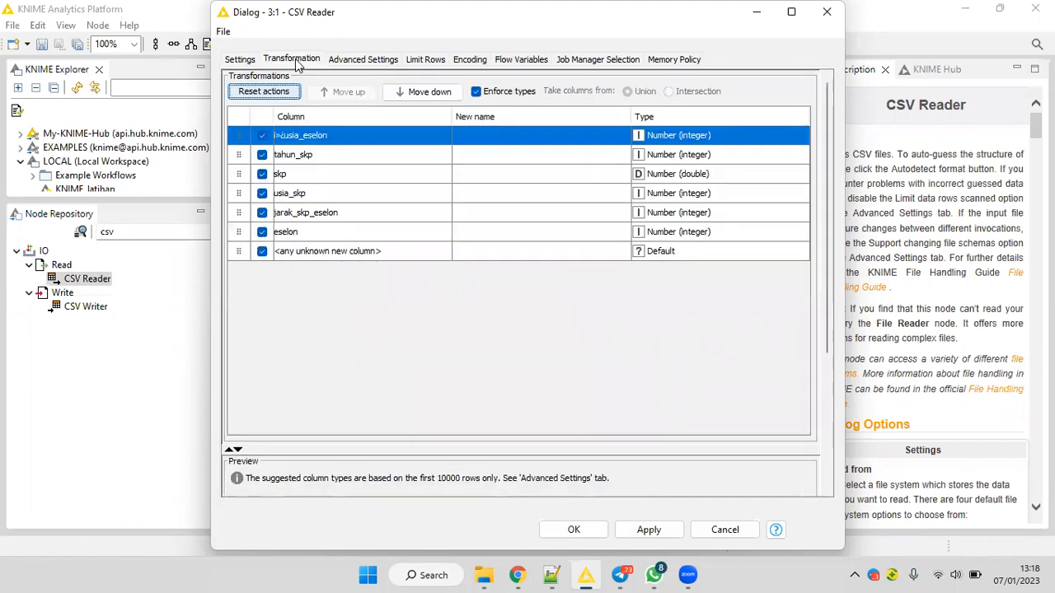
{"action": "left_click", "coordinate": [307, 138]}
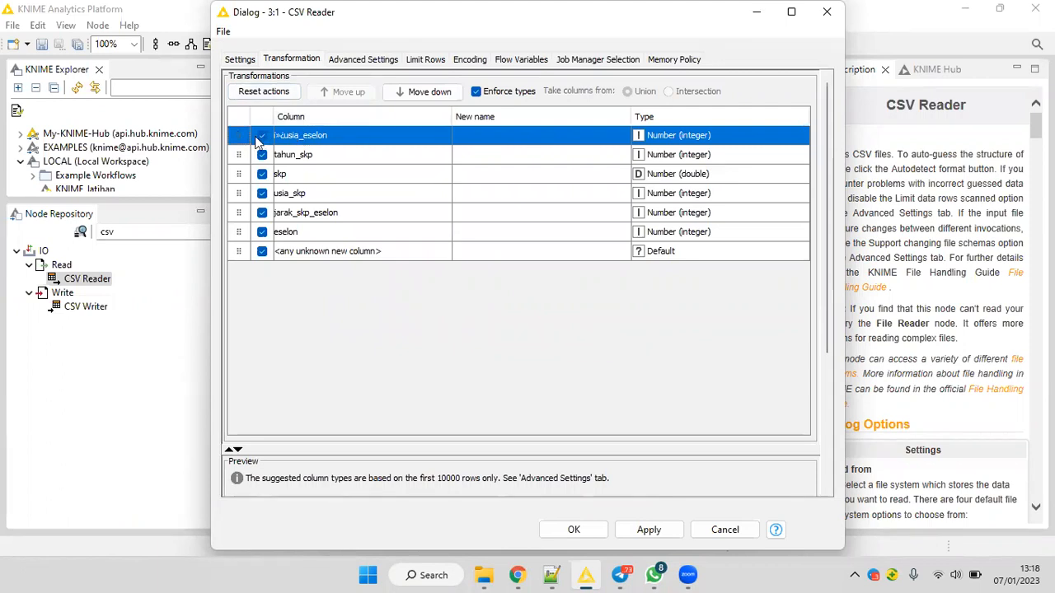
{"action": "double_click", "coordinate": [299, 139]}
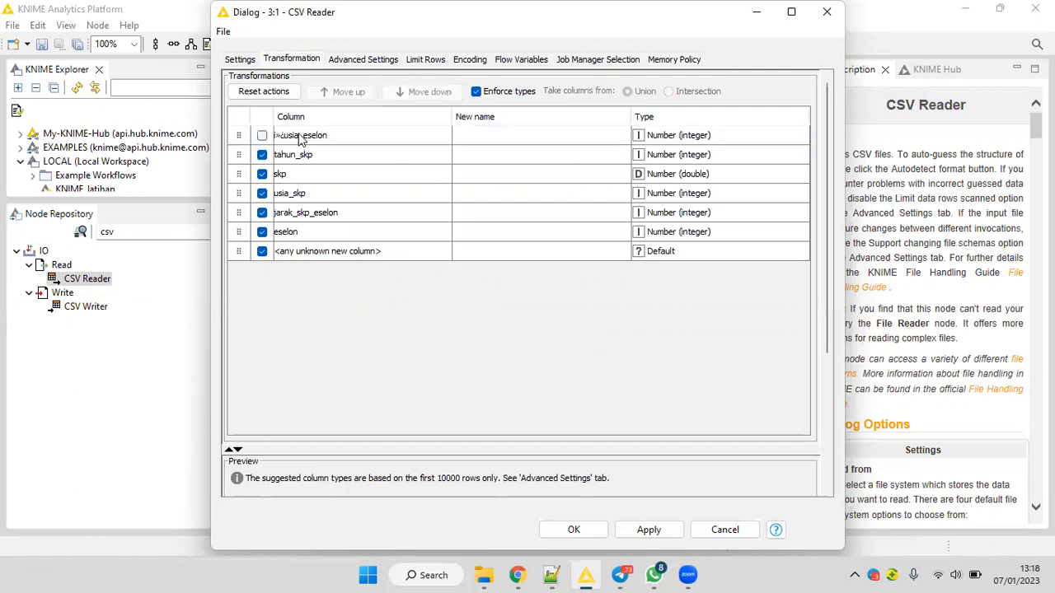
{"action": "double_click", "coordinate": [299, 138]}
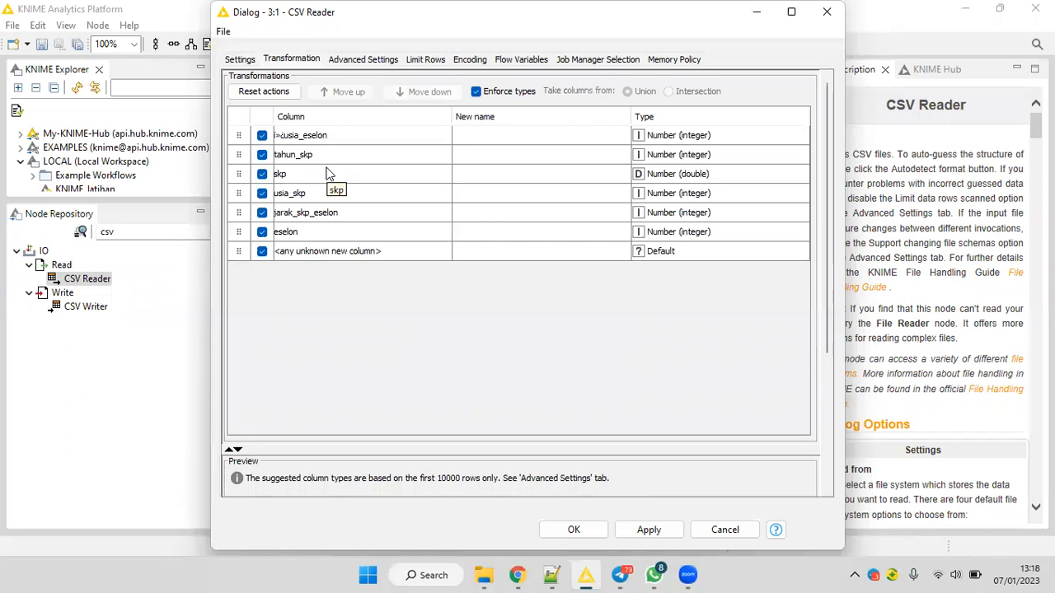
{"action": "left_click", "coordinate": [262, 155]}
Give the first column the new name usia_eselon in the column transformations.
{"action": "left_click", "coordinate": [481, 135]}
{"action": "left_click", "coordinate": [482, 135]}
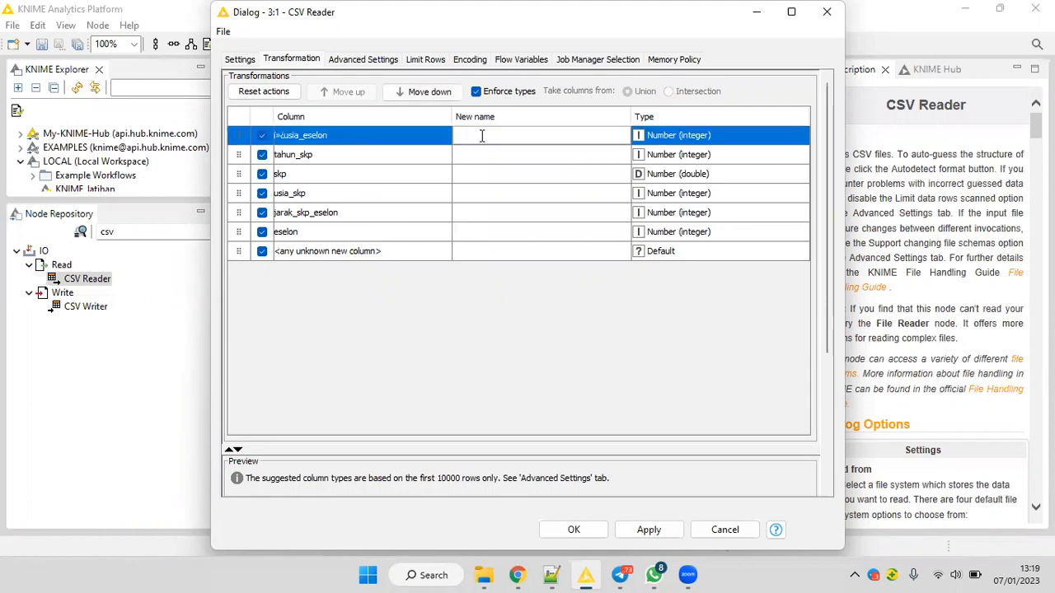
{"action": "type", "text": "usia_eselon"}
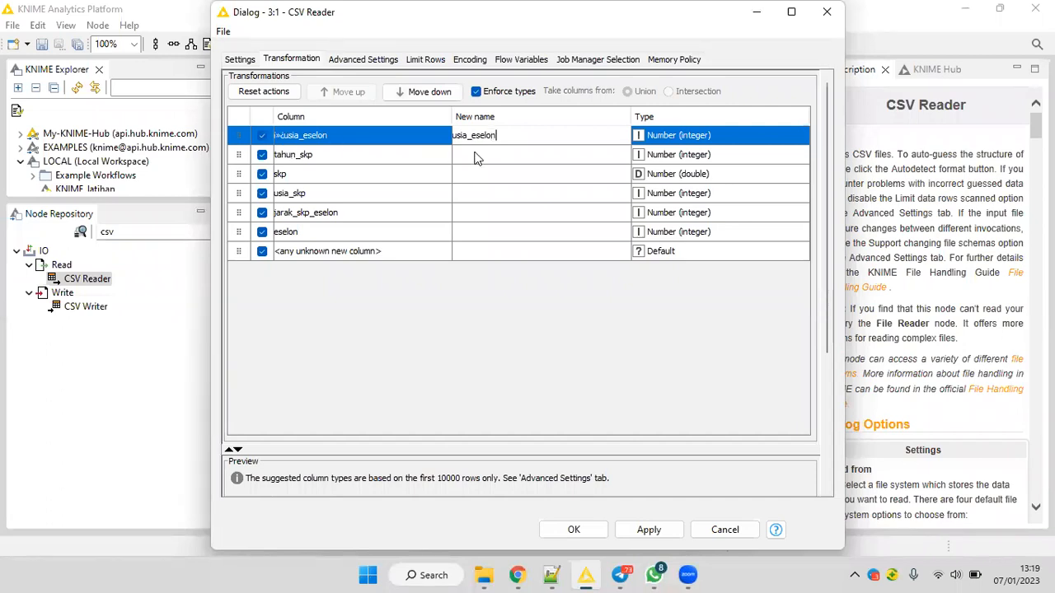
{"action": "key", "text": "Return"}
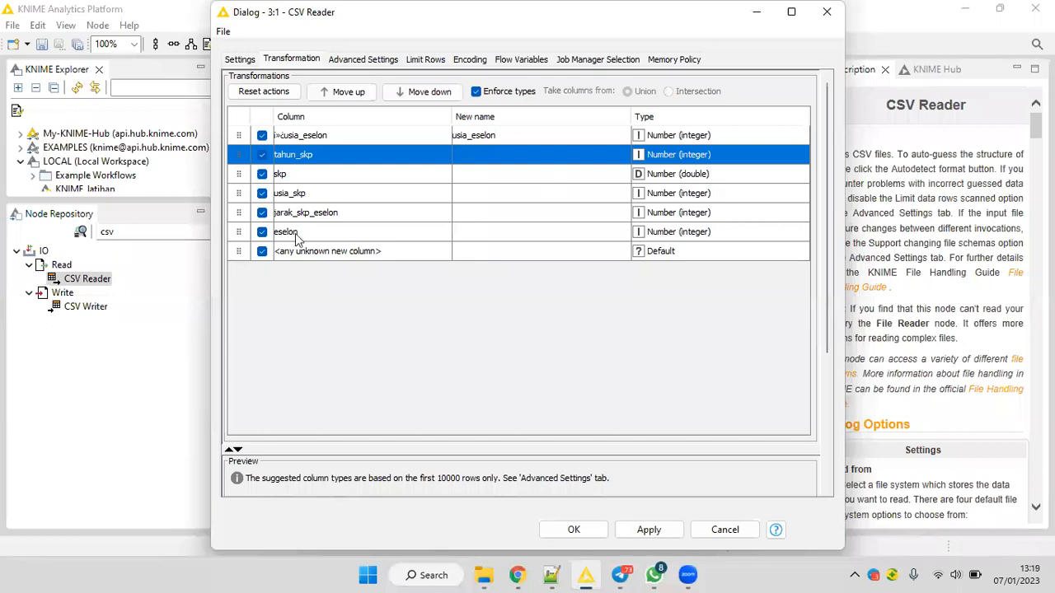
Change the eselon column's type to String, and exclude tahun_skp and <any unknown new column> from the imported columns.
{"action": "left_click", "coordinate": [644, 235]}
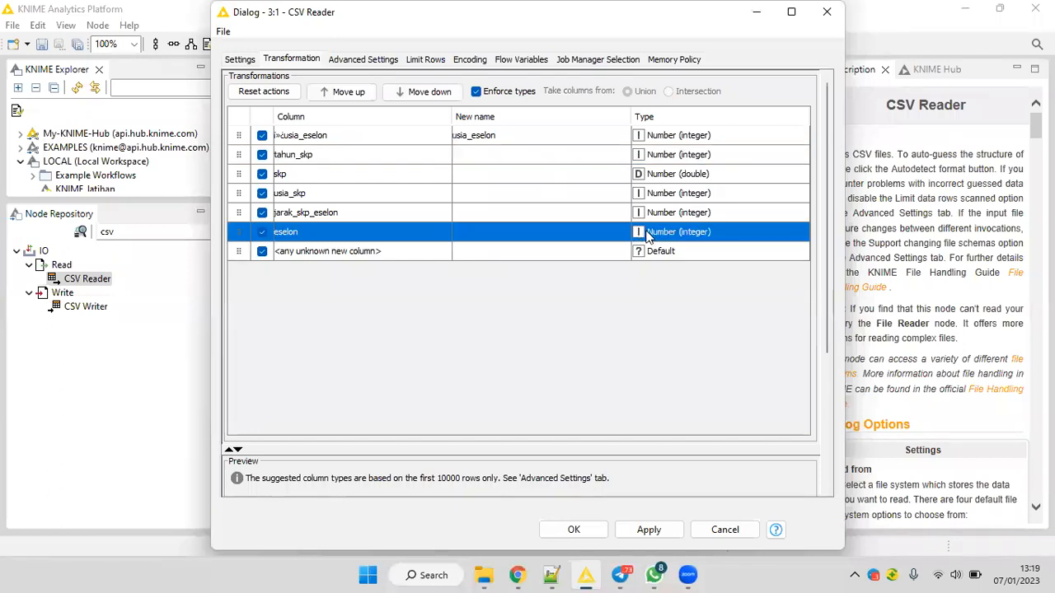
{"action": "left_click", "coordinate": [647, 233]}
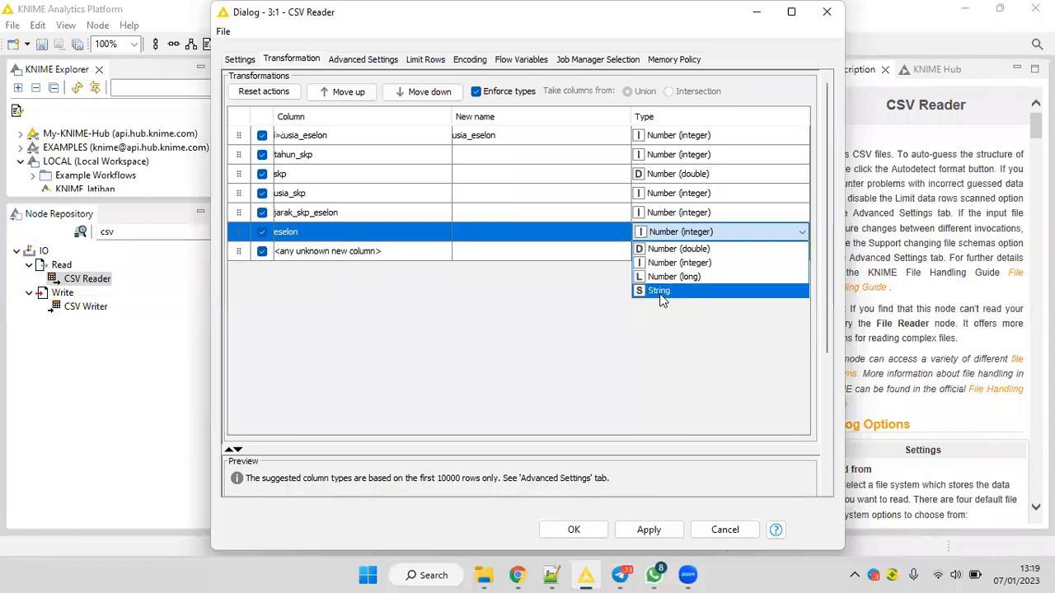
{"action": "left_click", "coordinate": [660, 293]}
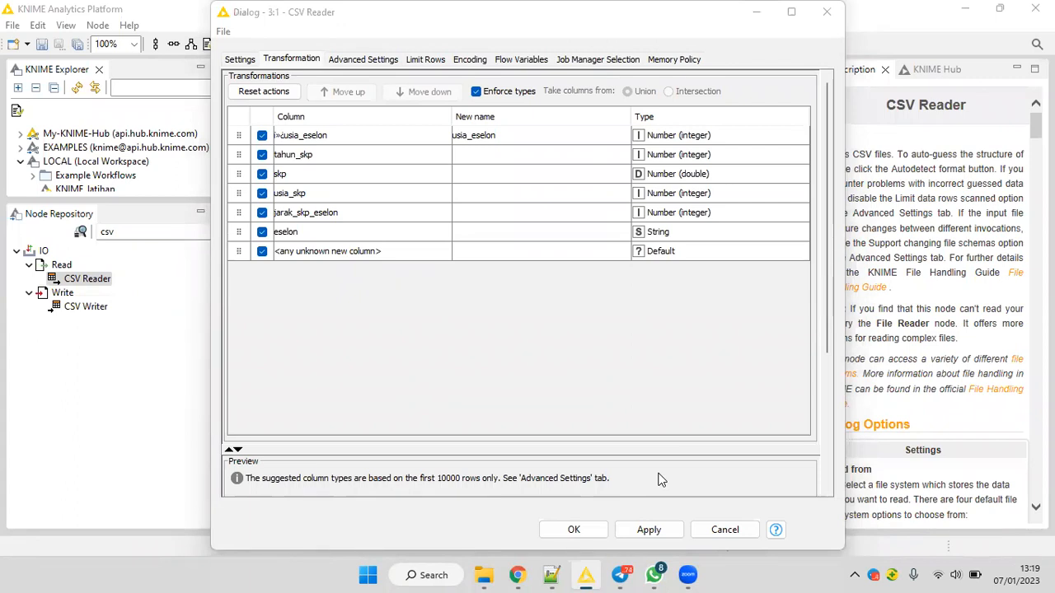
{"action": "left_click", "coordinate": [262, 155]}
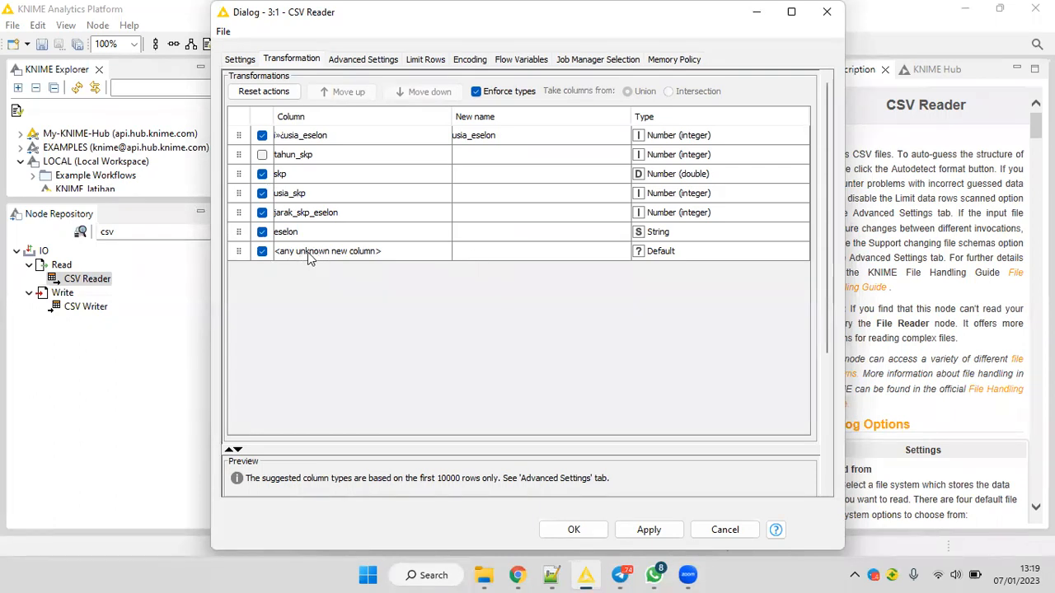
{"action": "left_click", "coordinate": [262, 251]}
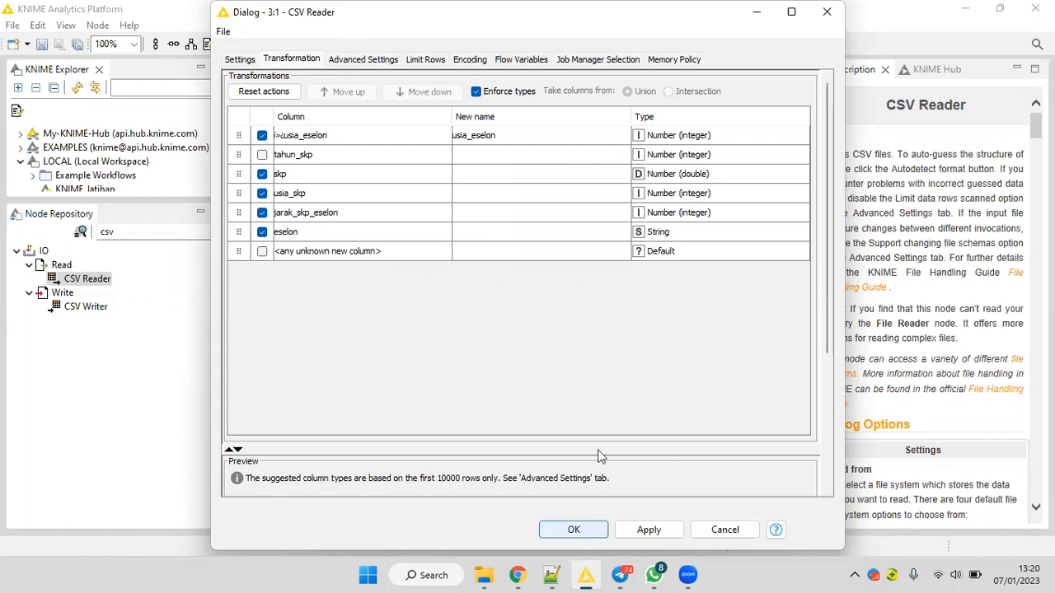
Accept the CSV Reader's column transformation settings and execute the node.
{"action": "key", "text": "Return"}
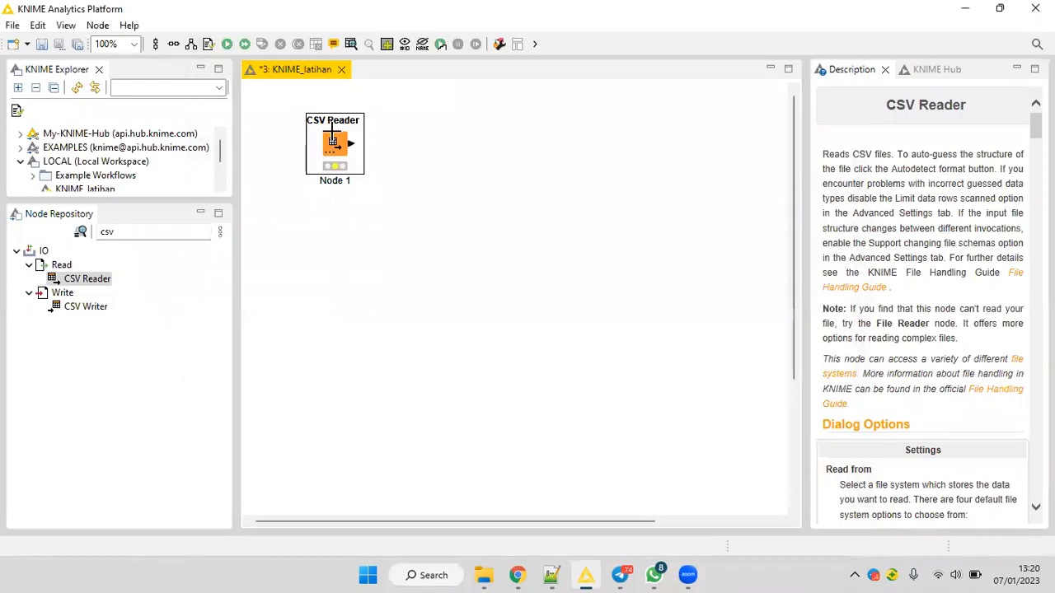
{"action": "right_click", "coordinate": [337, 132]}
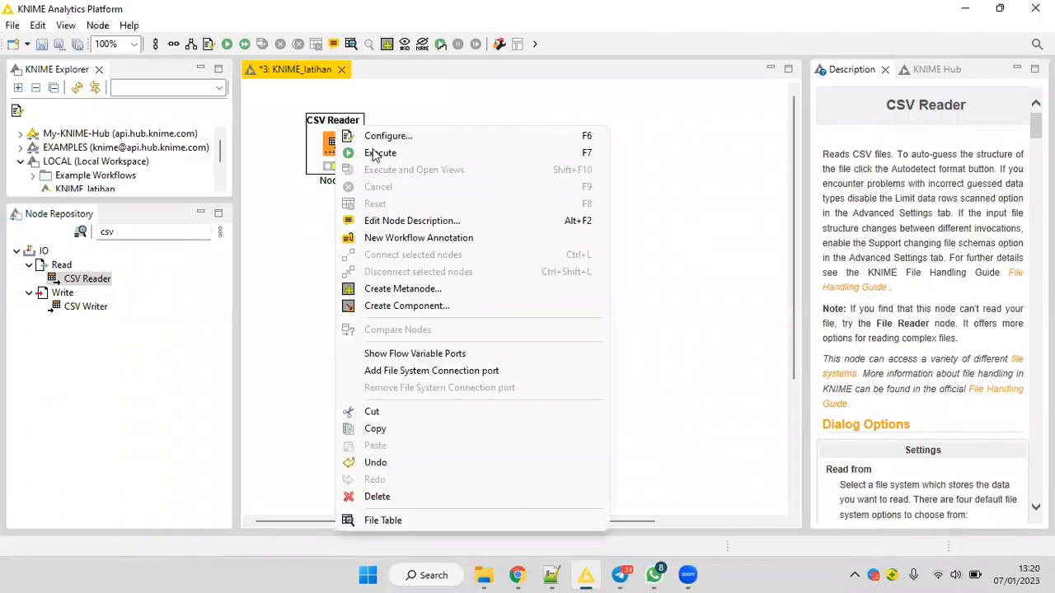
{"action": "left_click", "coordinate": [378, 153]}
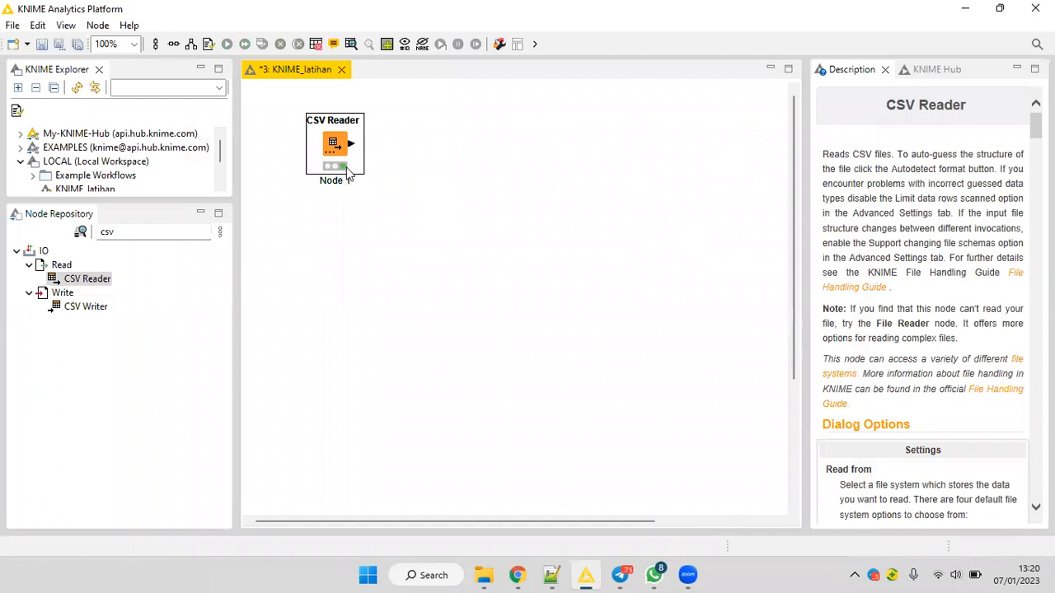
Review the CSV Reader's File Table output, checking its columns and rows, and close it.
{"action": "right_click", "coordinate": [351, 137]}
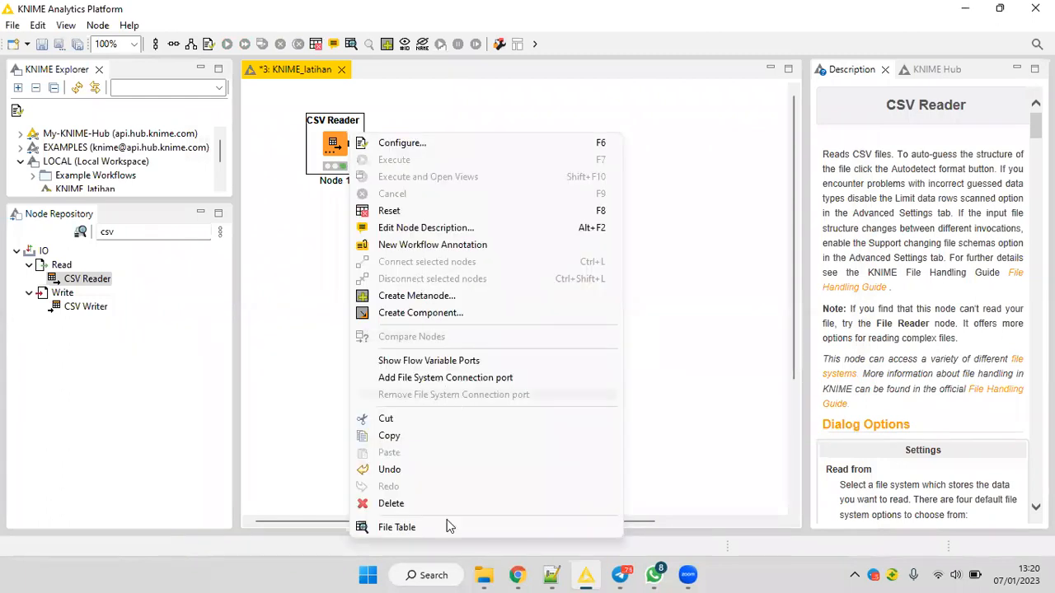
{"action": "left_click", "coordinate": [399, 530]}
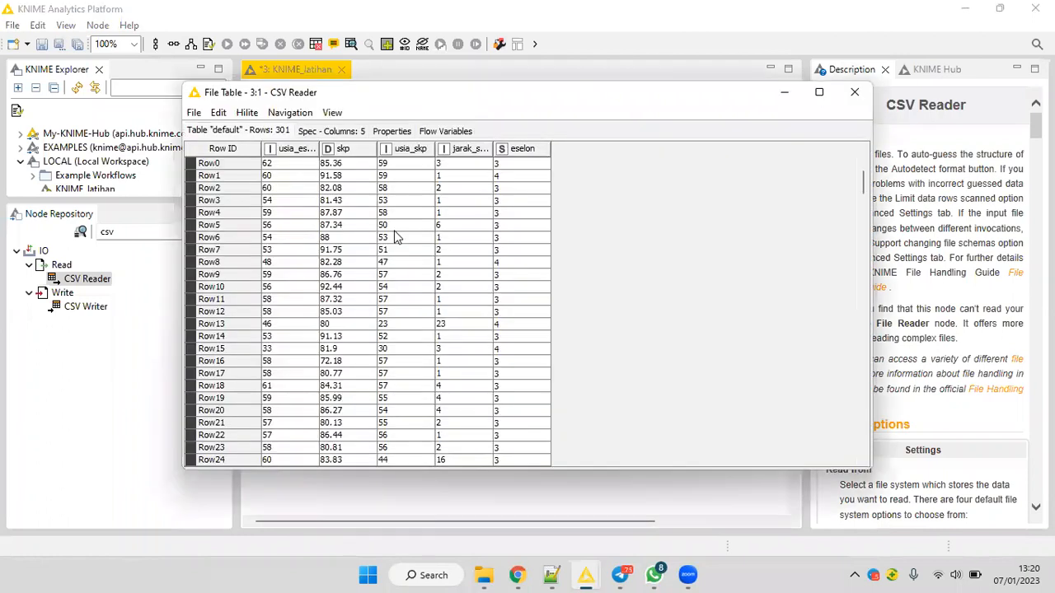
{"action": "scroll", "coordinate": [396, 237], "scroll_direction": "down", "scroll_amount": 15}
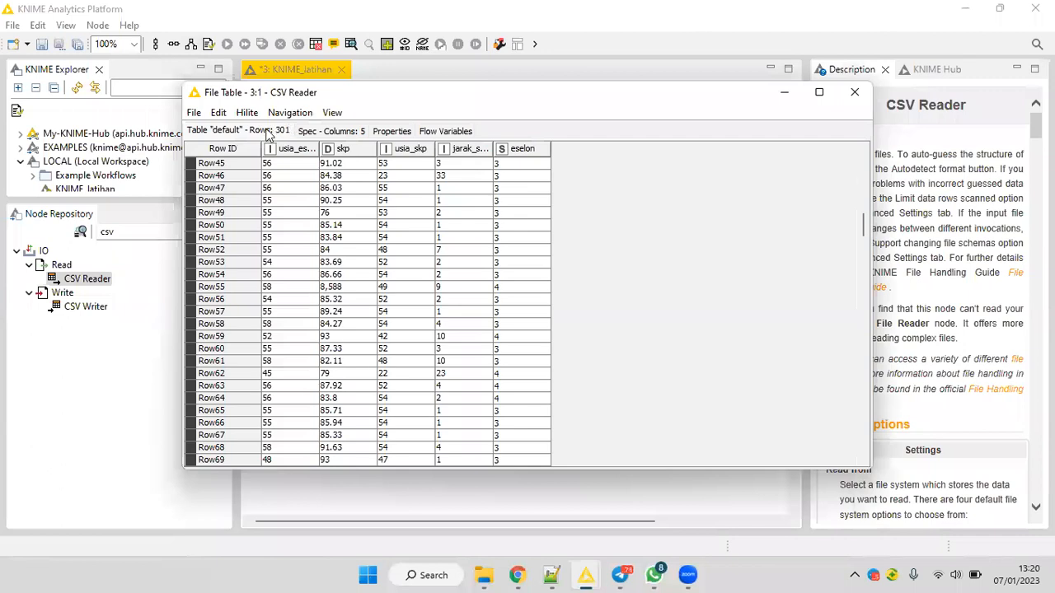
{"action": "scroll", "coordinate": [265, 134], "scroll_direction": "up", "scroll_amount": 12}
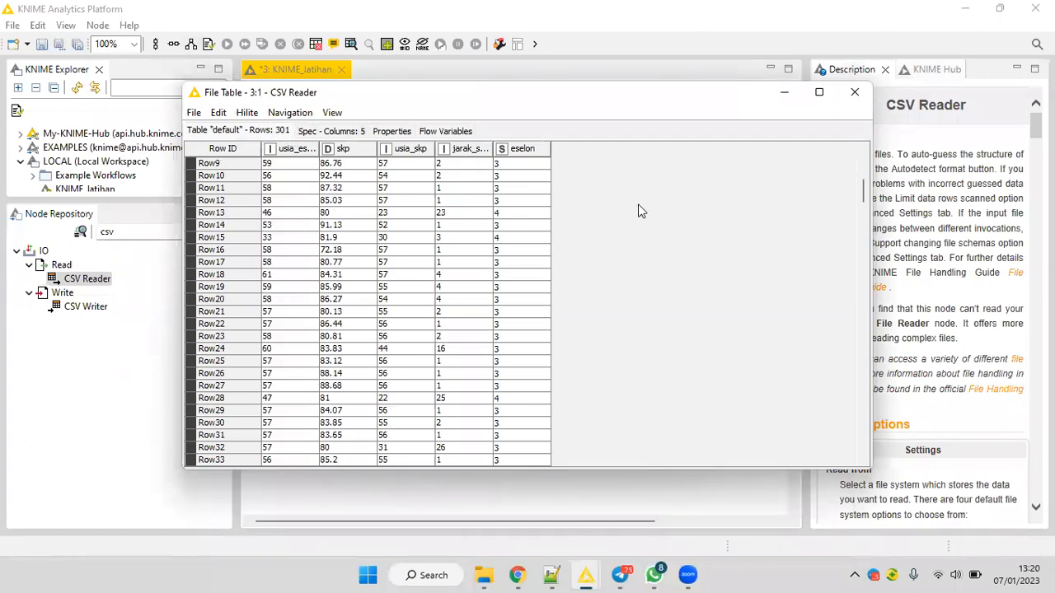
{"action": "key", "text": "Escape"}
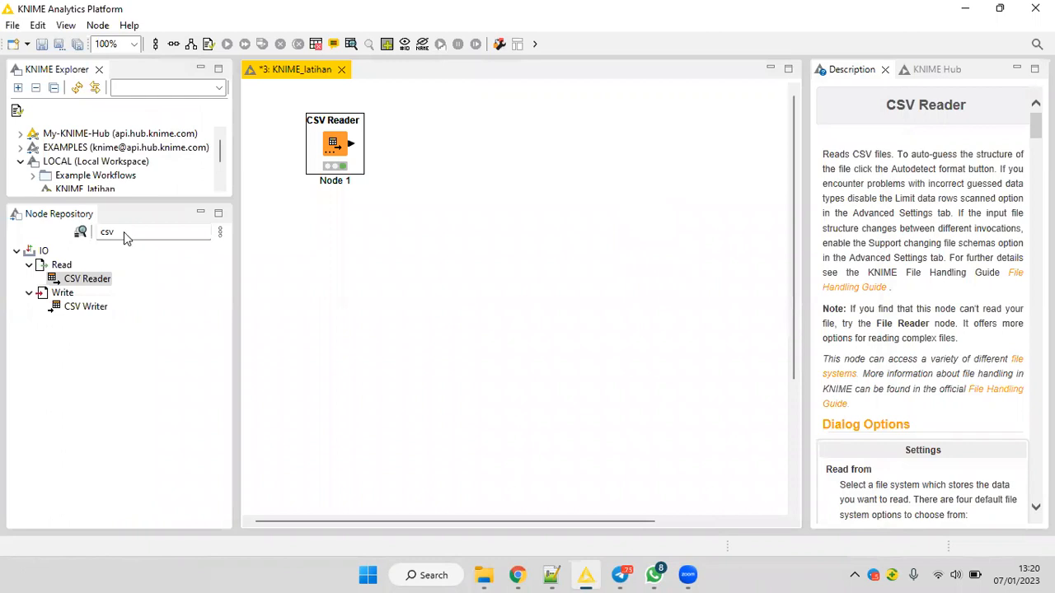
Find the Statistics node by searching for statistic and add it to the workflow, connected to the CSV Reader's output.
{"action": "left_click", "coordinate": [99, 233]}
{"action": "key", "text": "ctrl+a"}
{"action": "type", "text": "sta"}
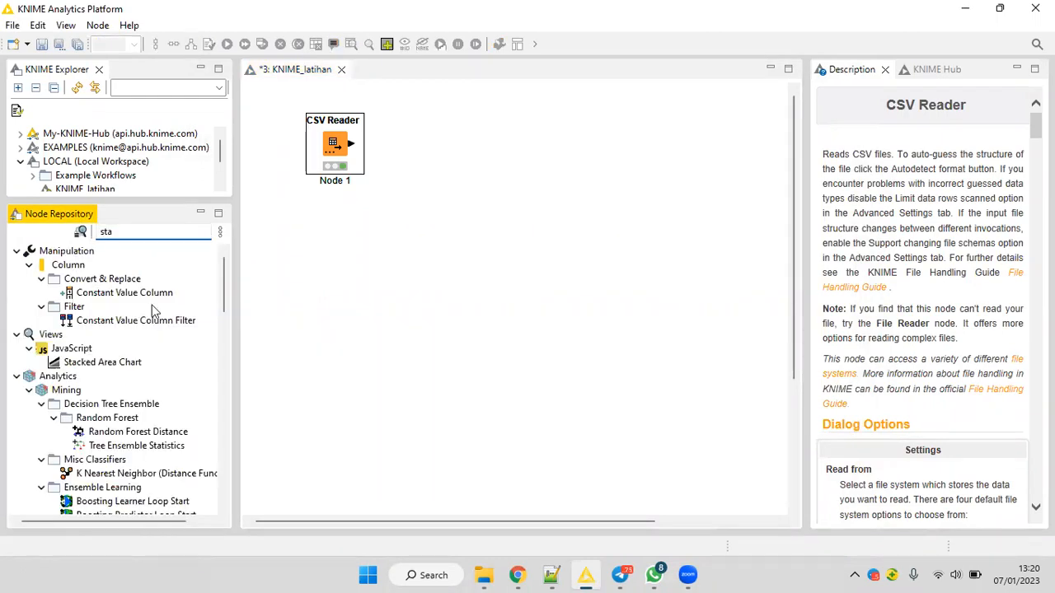
{"action": "type", "text": "tistic"}
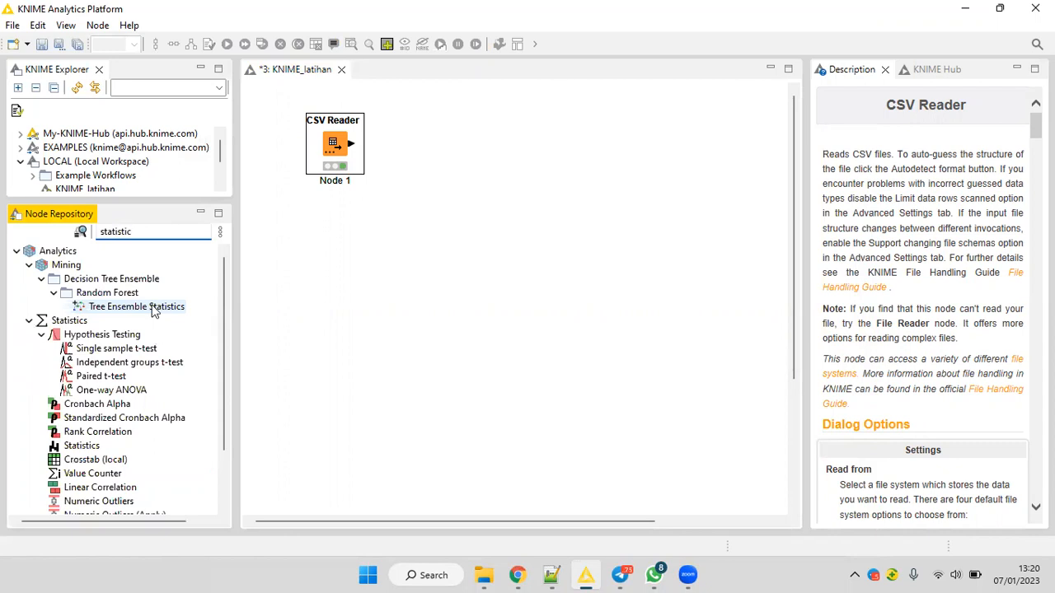
{"action": "left_click", "coordinate": [80, 446]}
{"action": "left_click_drag", "start_coordinate": [69, 449], "coordinate": [428, 202]}
{"action": "left_click_drag", "start_coordinate": [424, 243], "coordinate": [396, 145]}
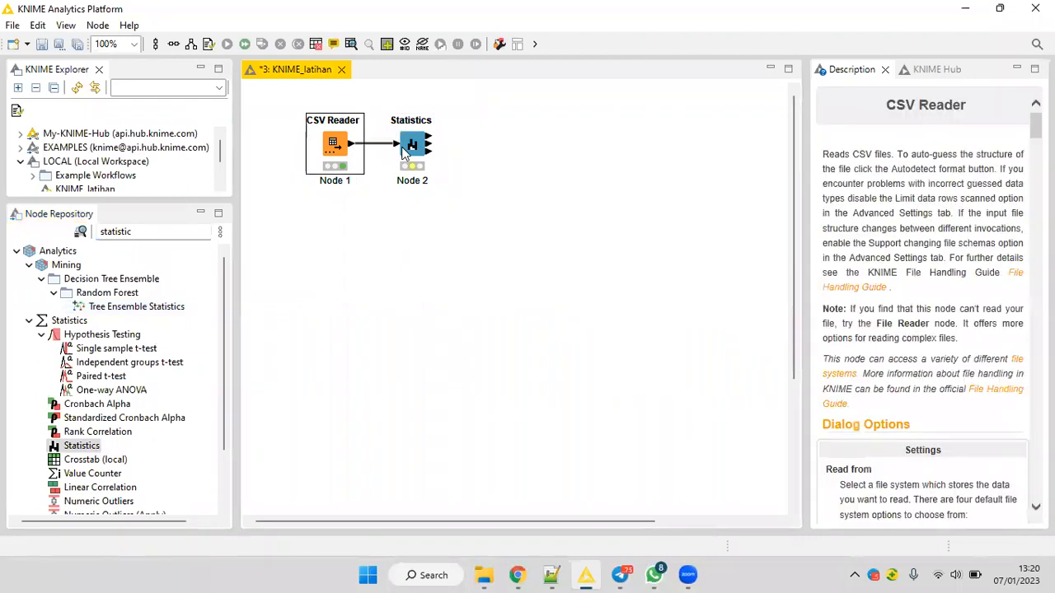
Add the excluded skp column to the Statistics node's included nominal value columns and execute the node.
{"action": "left_click", "coordinate": [418, 142]}
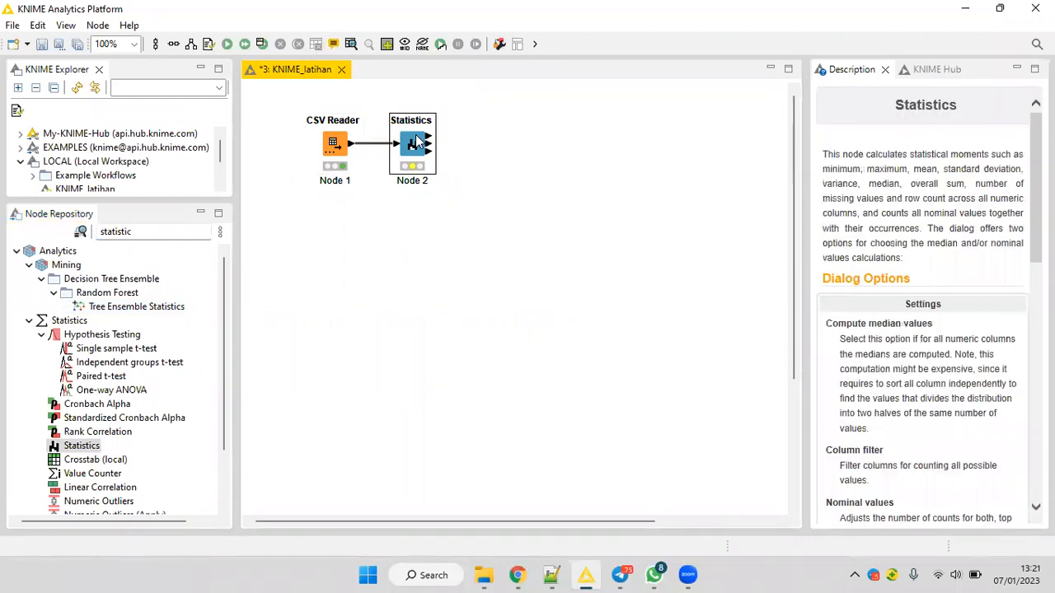
{"action": "right_click", "coordinate": [418, 142]}
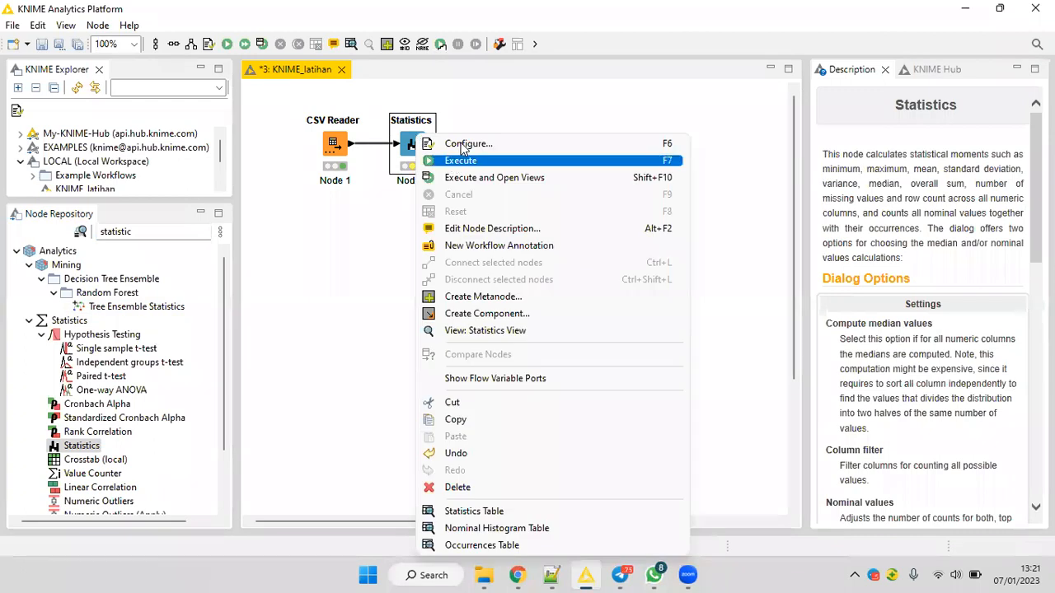
{"action": "left_click", "coordinate": [465, 144]}
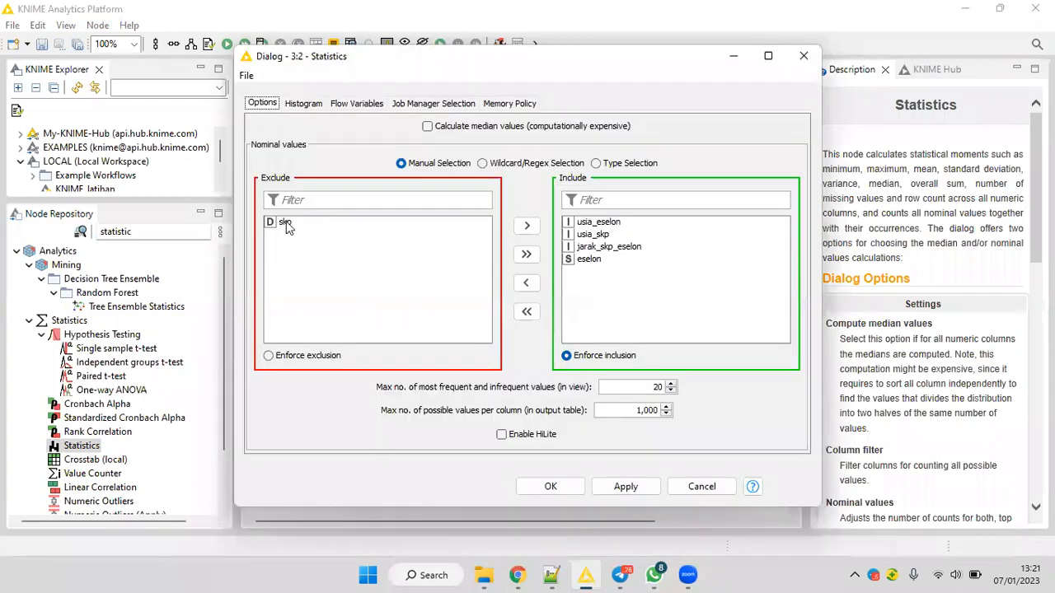
{"action": "left_click", "coordinate": [280, 222]}
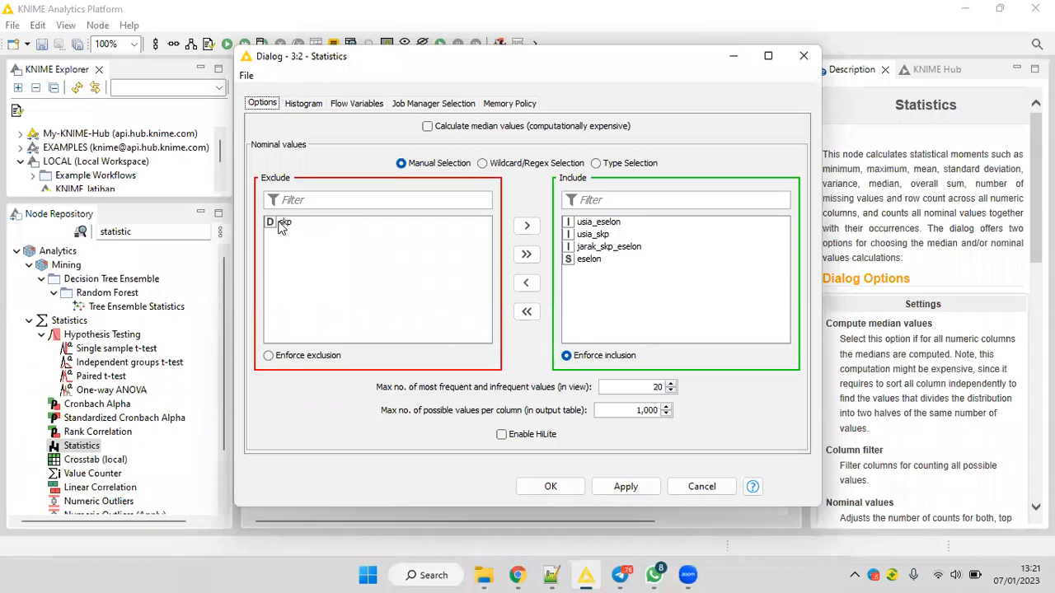
{"action": "left_click", "coordinate": [526, 253]}
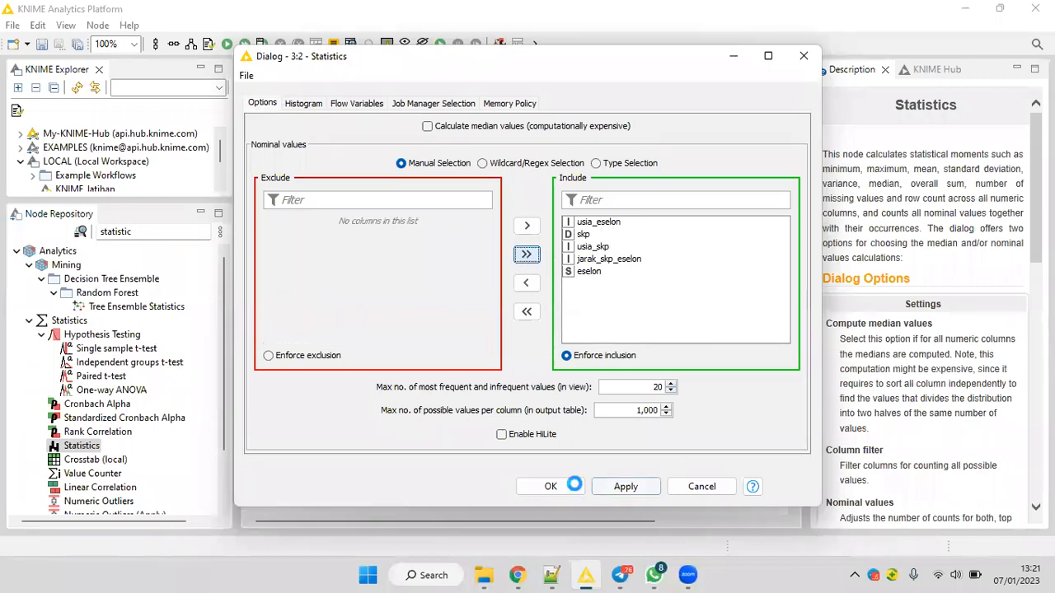
{"action": "key", "text": "Return"}
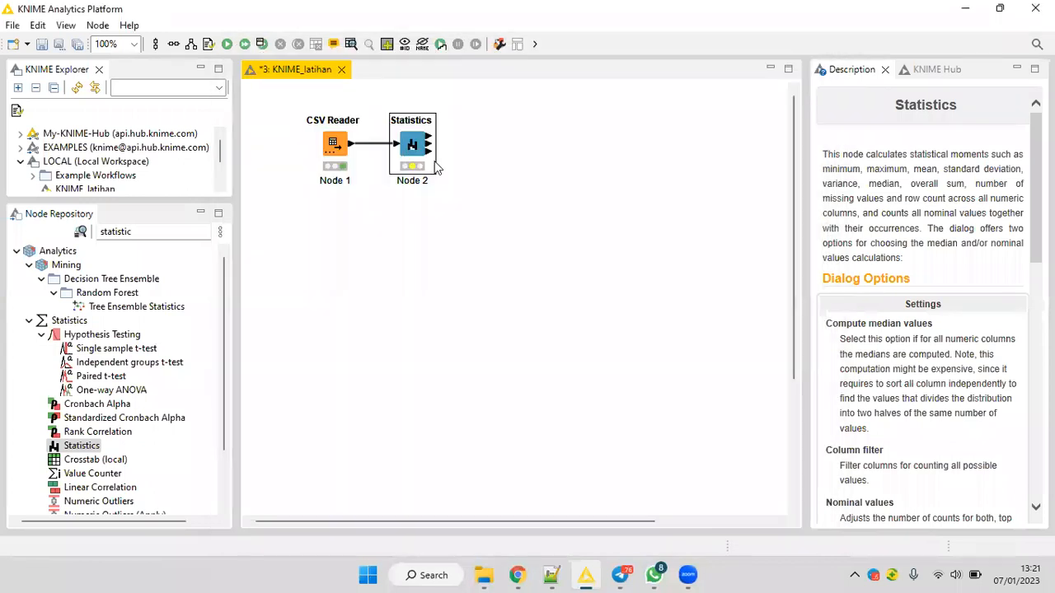
{"action": "right_click", "coordinate": [412, 139]}
{"action": "left_click", "coordinate": [438, 161]}
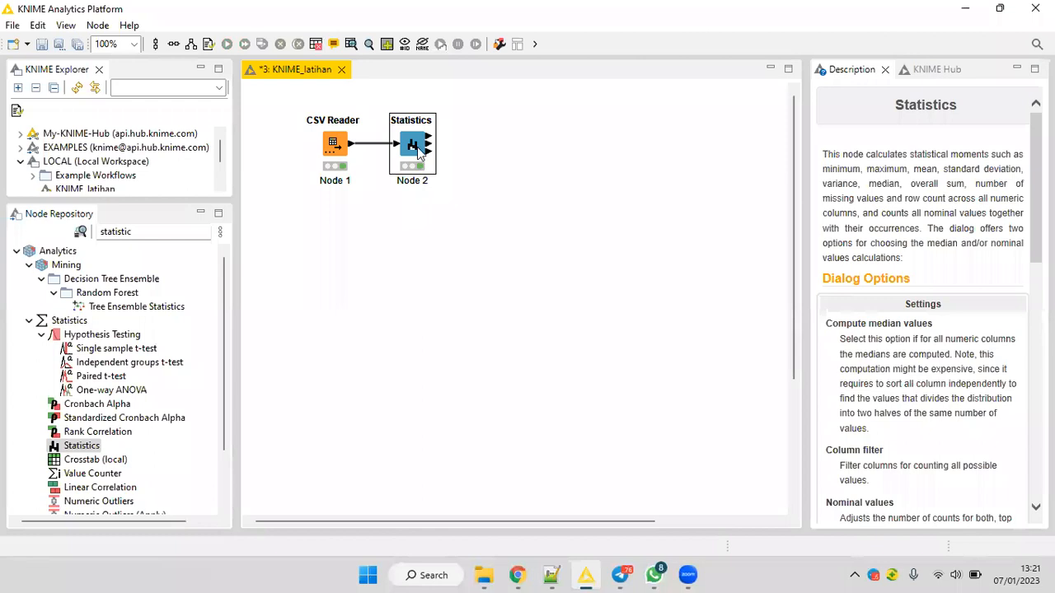
Examine the numeric and nominal summaries in the Statistics View, then close it.
{"action": "right_click", "coordinate": [419, 151]}
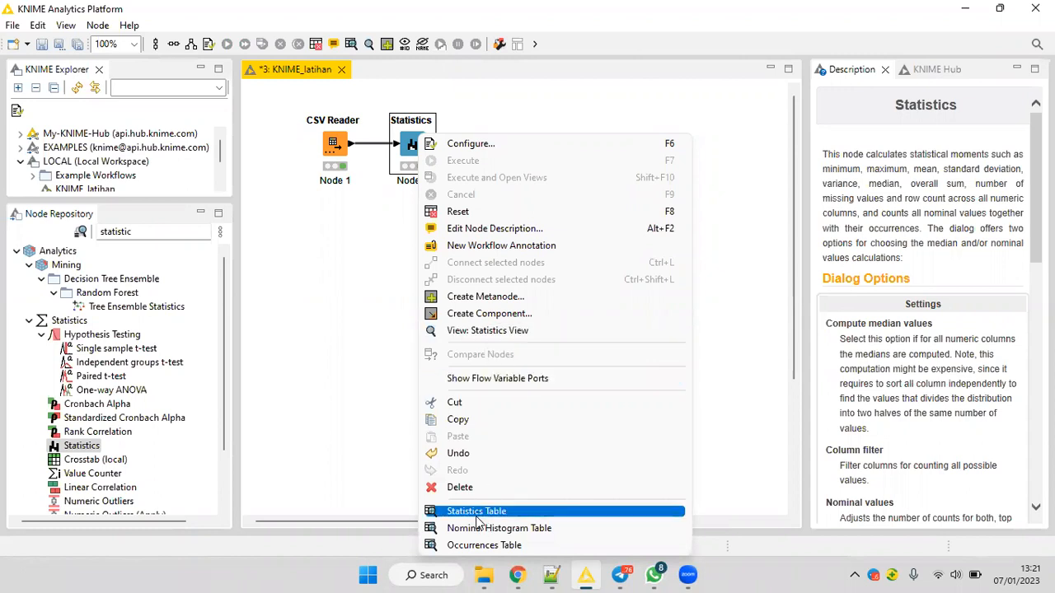
{"action": "left_click", "coordinate": [487, 336]}
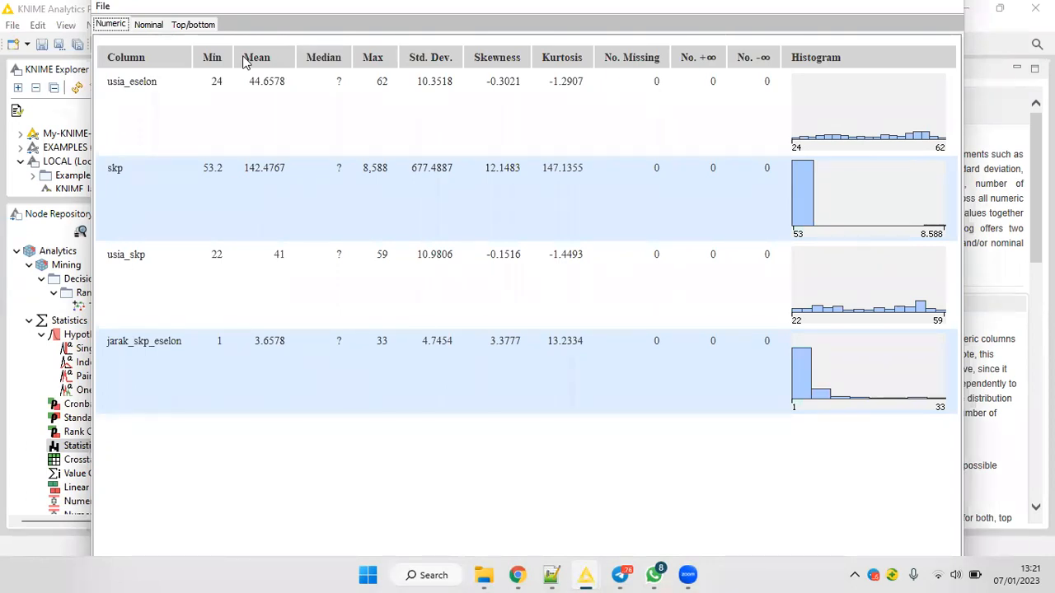
{"action": "left_click", "coordinate": [149, 25]}
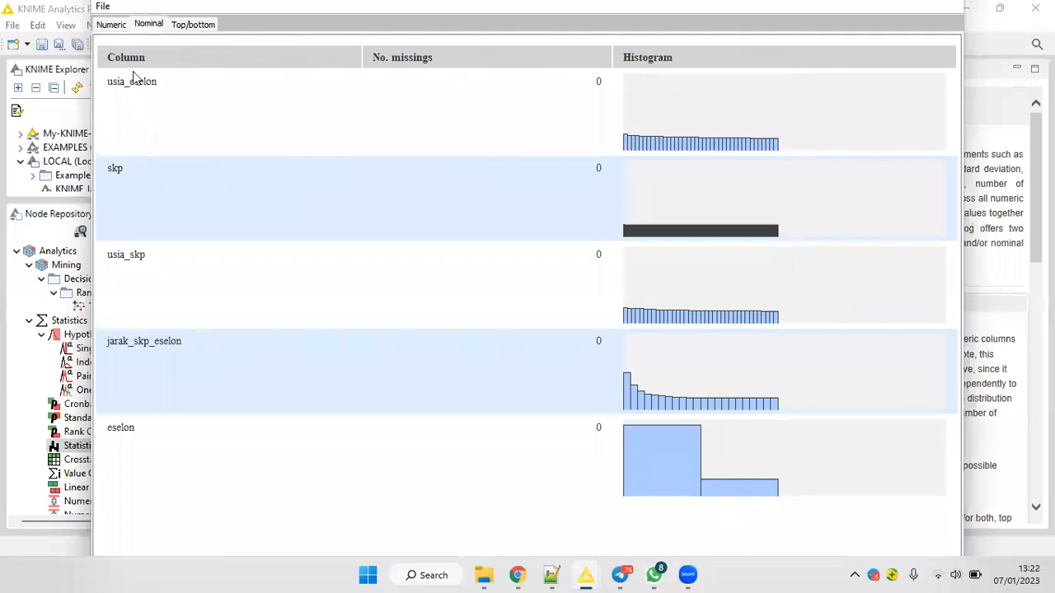
{"action": "left_click", "coordinate": [103, 6]}
{"action": "left_click", "coordinate": [132, 65]}
Review the value counts in the Statistics node's Occurrences Table and close it.
{"action": "right_click", "coordinate": [419, 156]}
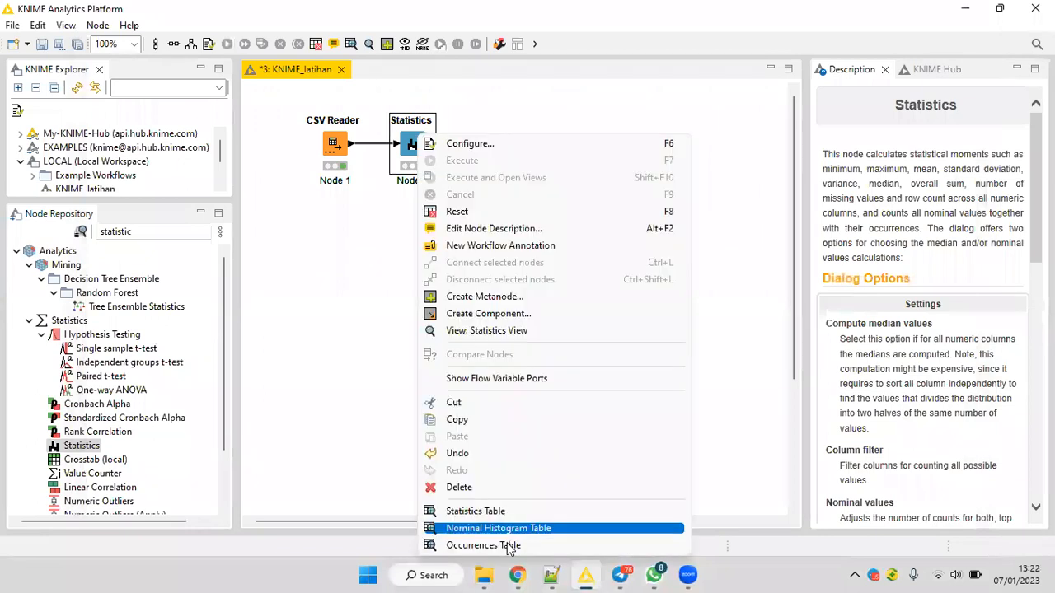
{"action": "left_click", "coordinate": [508, 545]}
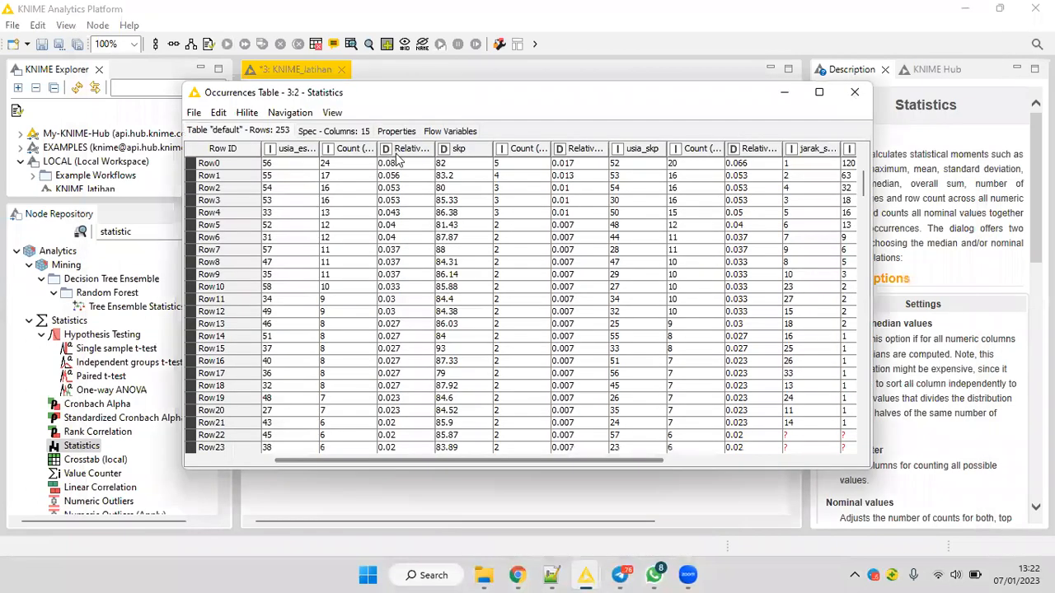
{"action": "key", "text": "ctrl+w"}
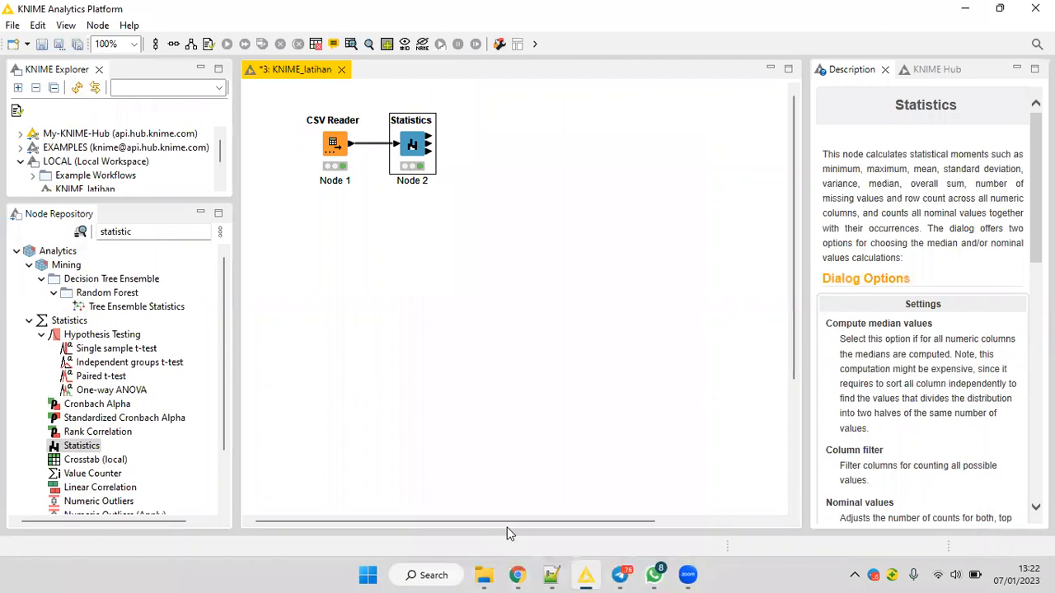
Examine each numeric column's minimum, maximum, mean and other measures in the Statistics Table.
{"action": "key", "text": "shift+F10"}
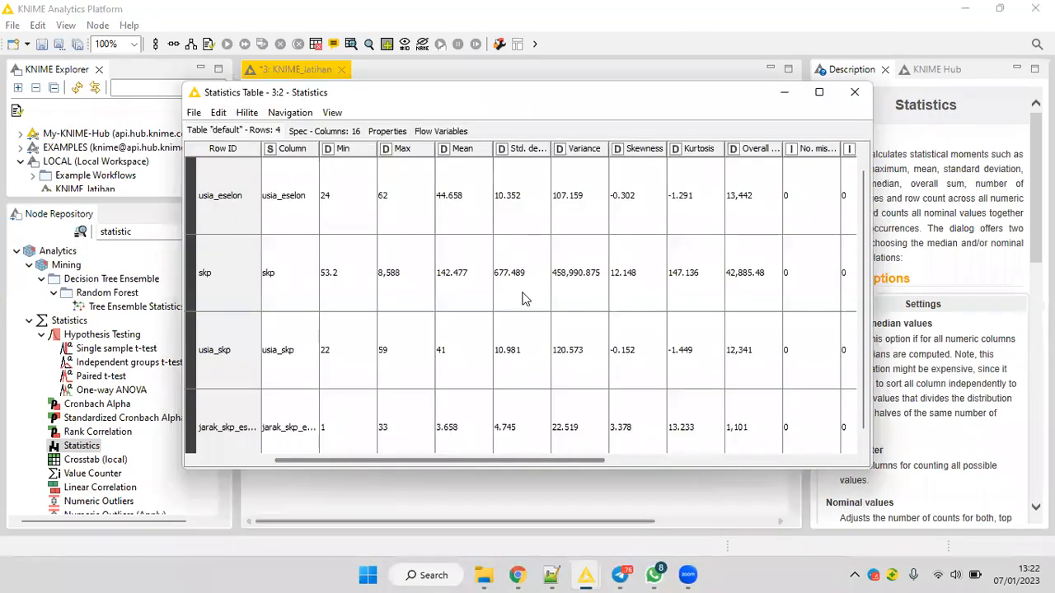
{"action": "scroll", "coordinate": [525, 295], "scroll_direction": "down", "scroll_amount": 1}
{"action": "scroll", "coordinate": [256, 127], "scroll_direction": "up", "scroll_amount": 1}
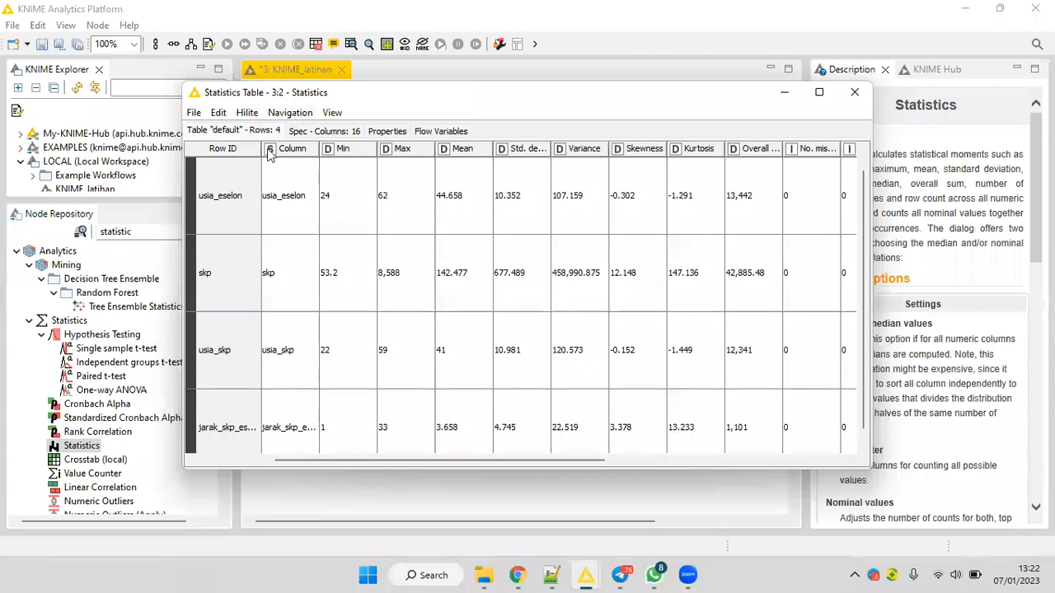
{"action": "scroll", "coordinate": [418, 263], "scroll_direction": "down", "scroll_amount": 1}
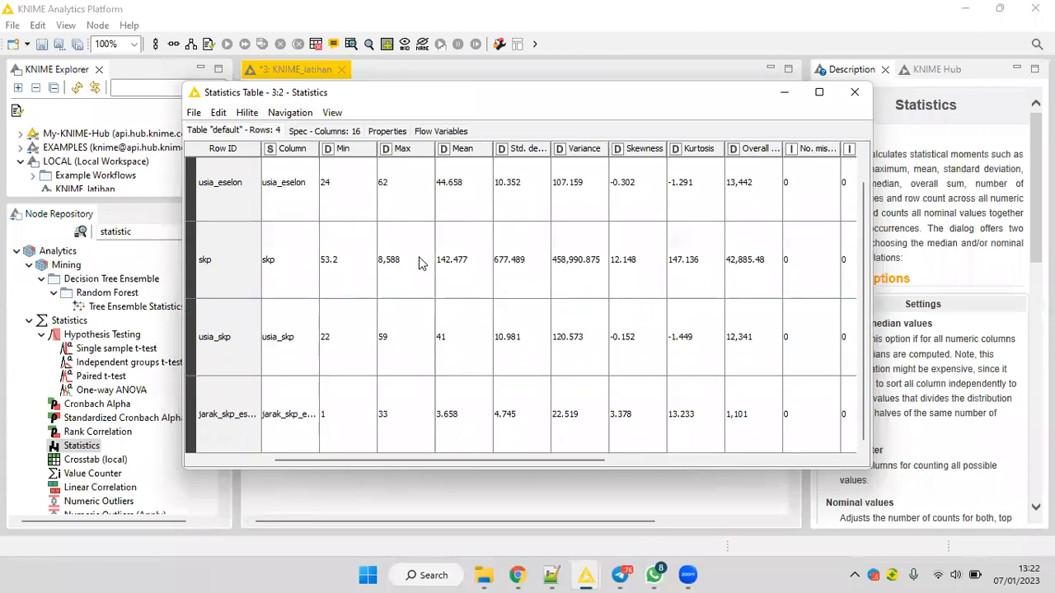
{"action": "scroll", "coordinate": [420, 258], "scroll_direction": "up", "scroll_amount": 1}
{"action": "scroll", "coordinate": [776, 95], "scroll_direction": "down", "scroll_amount": 1}
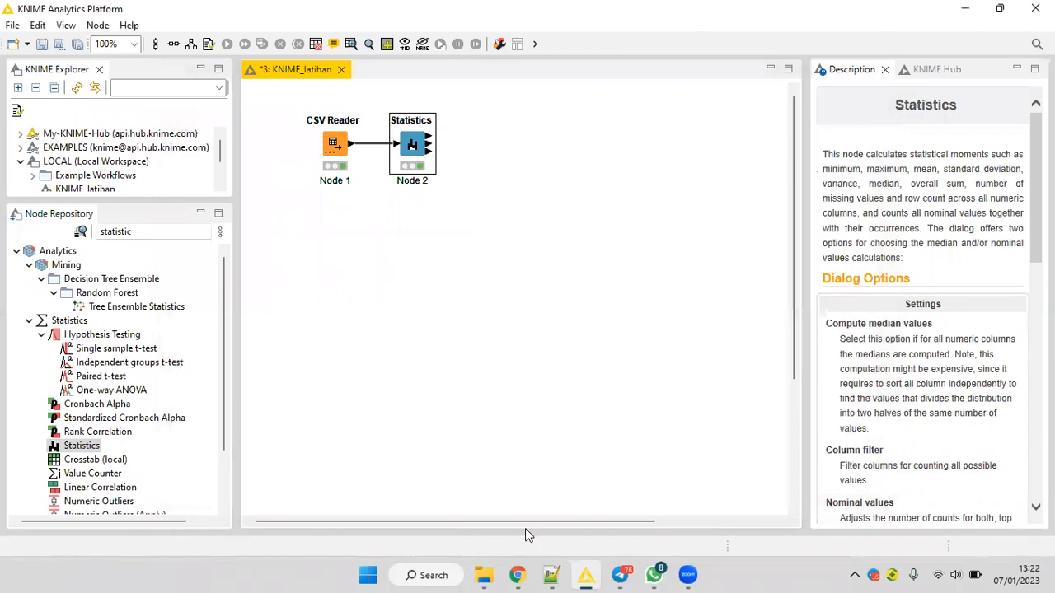
Inspect the eselon class distribution in the Nominal Histogram Table, then put the table away.
{"action": "right_click", "coordinate": [422, 145]}
{"action": "left_click", "coordinate": [527, 530]}
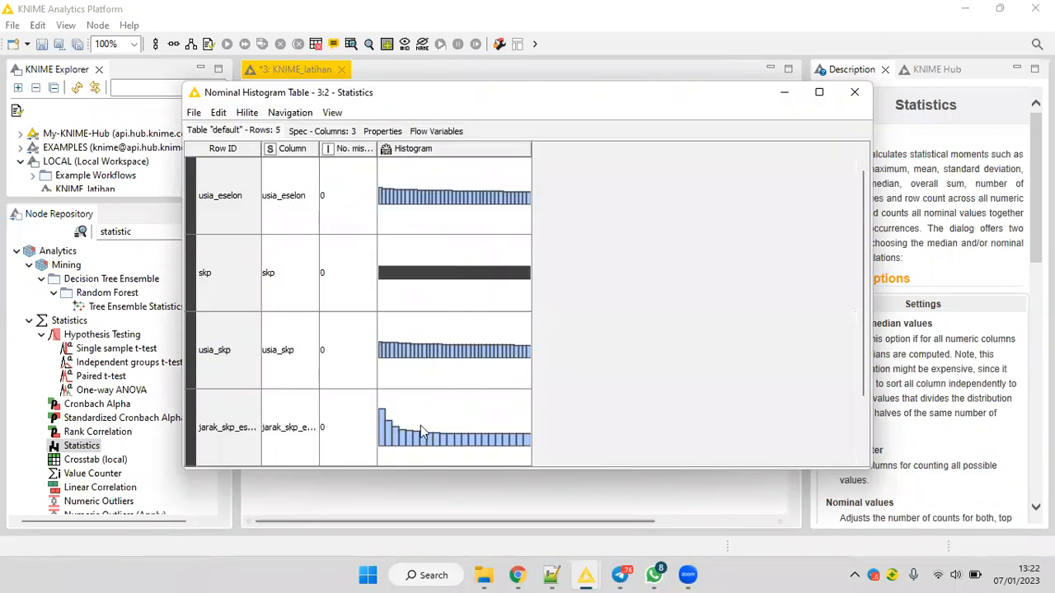
{"action": "scroll", "coordinate": [422, 432], "scroll_direction": "down", "scroll_amount": 5}
{"action": "left_click", "coordinate": [410, 437]}
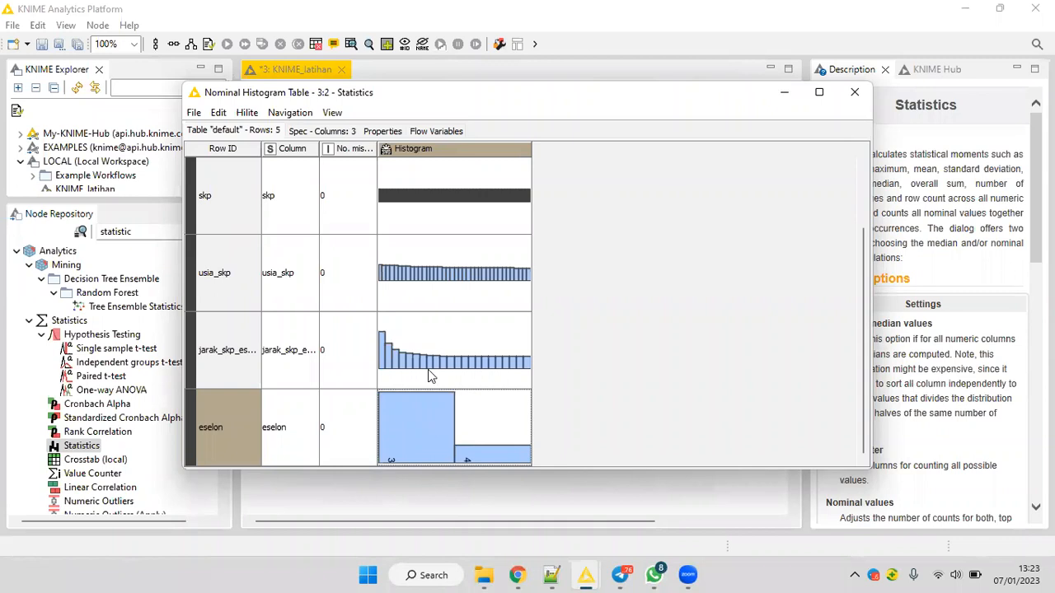
{"action": "left_click", "coordinate": [784, 92]}
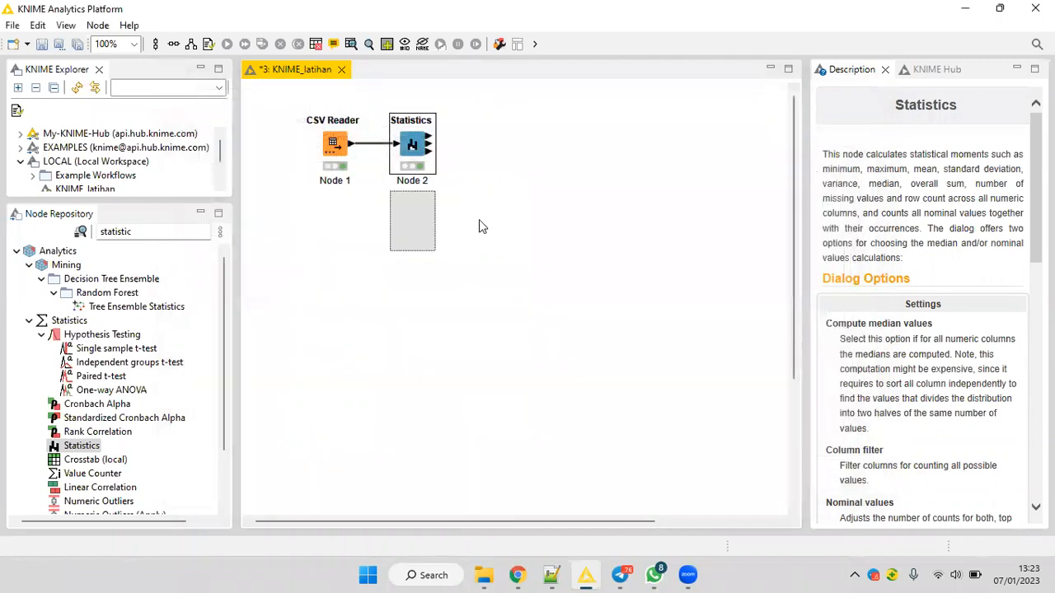
Move the Statistics node below the CSV Reader's row and search the node repository for smote.
{"action": "left_click_drag", "start_coordinate": [408, 146], "coordinate": [408, 224]}
{"action": "left_click_drag", "start_coordinate": [182, 232], "coordinate": [92, 232]}
{"action": "left_click", "coordinate": [100, 232]}
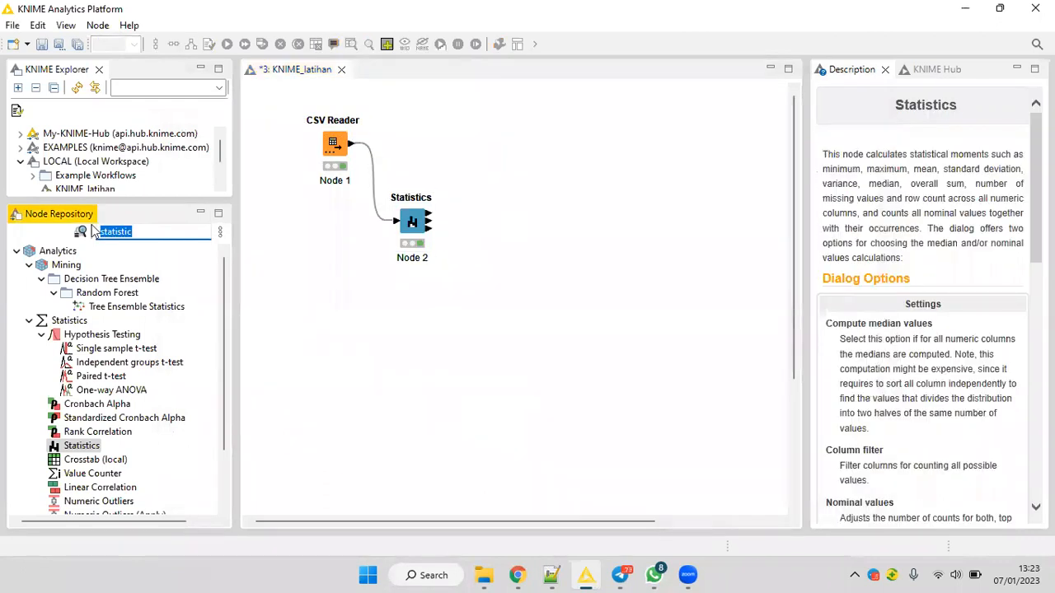
{"action": "type", "text": "smote"}
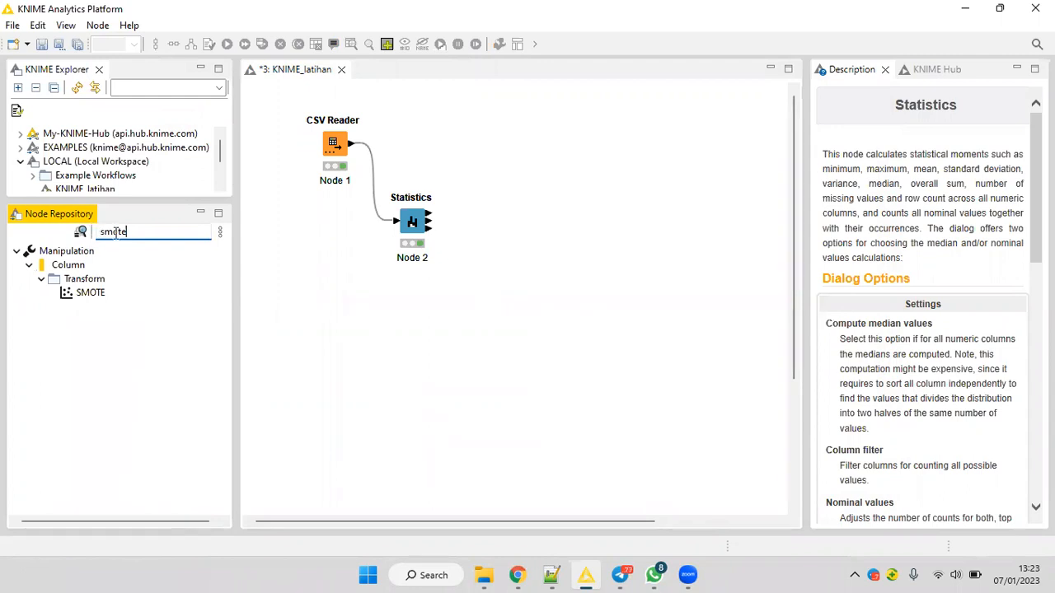
Reopen the Statistics node's Nominal Histogram Table to recheck the column distributions, and close it.
{"action": "right_click", "coordinate": [420, 221]}
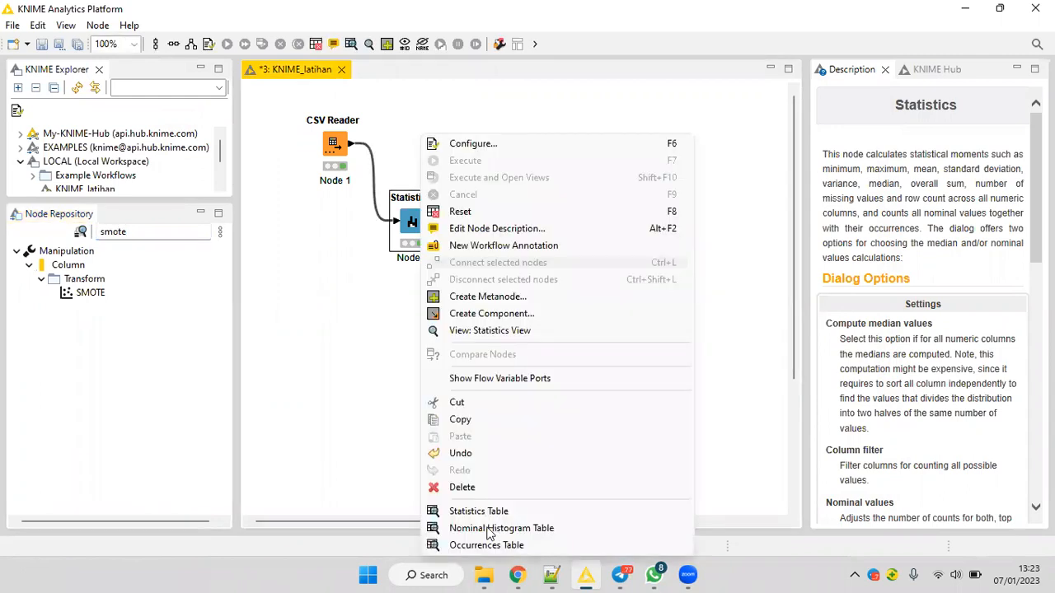
{"action": "left_click", "coordinate": [486, 528]}
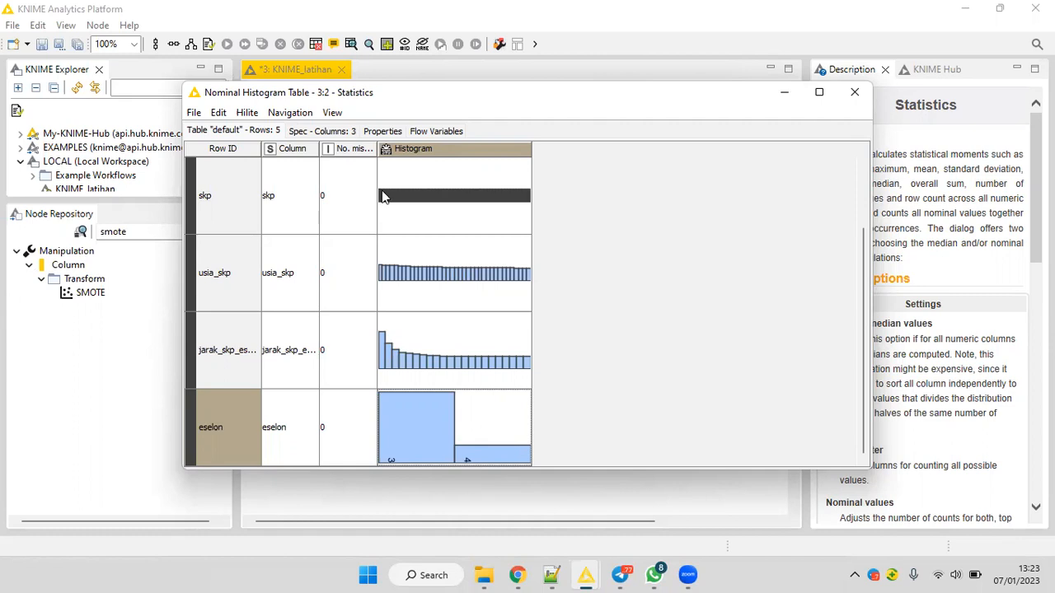
{"action": "left_click", "coordinate": [853, 93]}
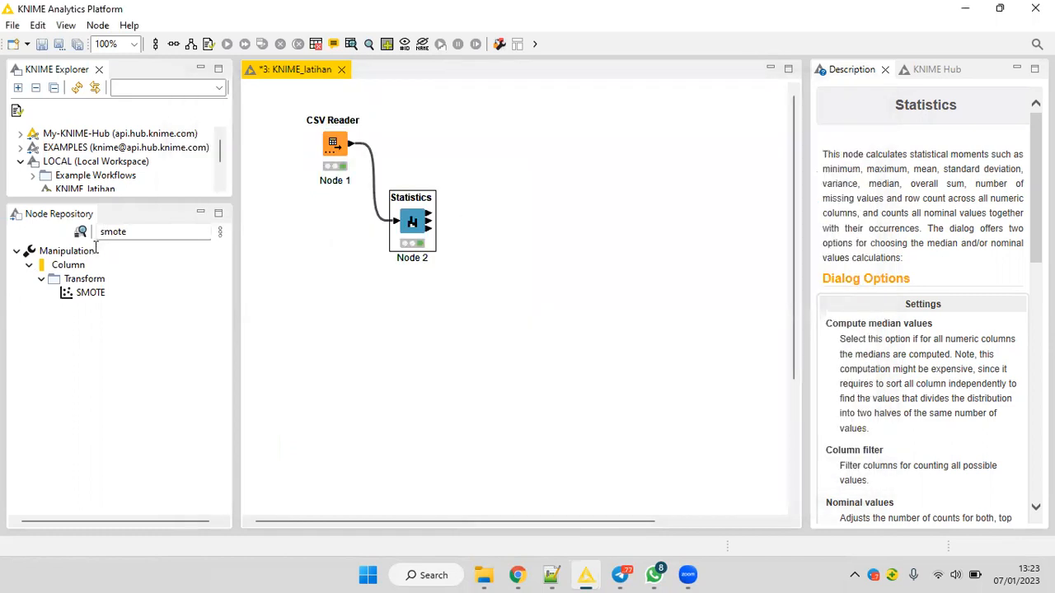
Add a SMOTE node above the Statistics node and connect the CSV Reader's output to it.
{"action": "left_click", "coordinate": [84, 297]}
{"action": "left_click_drag", "start_coordinate": [90, 296], "coordinate": [450, 132]}
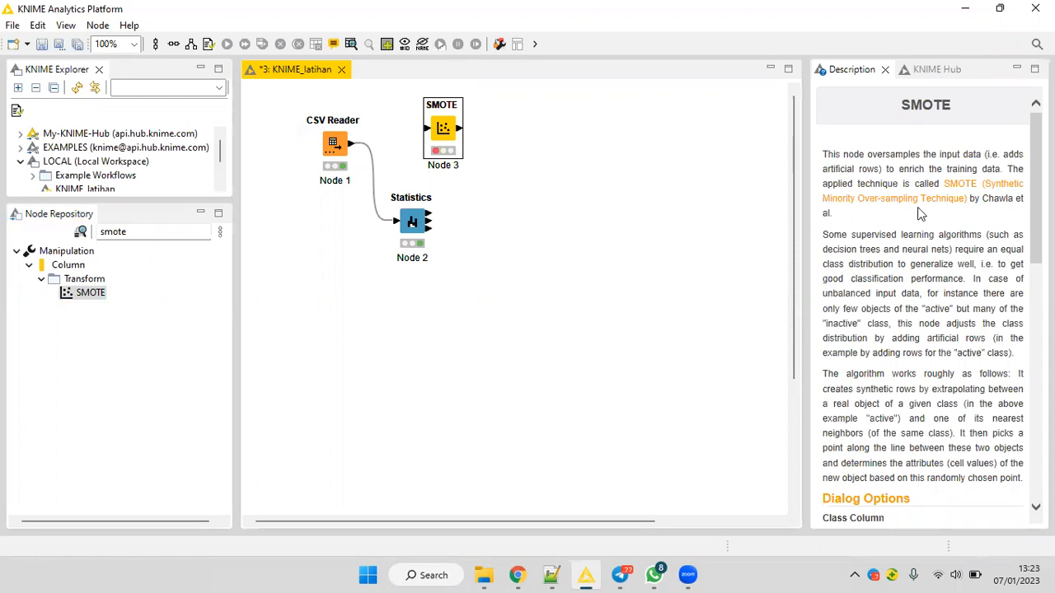
{"action": "scroll", "coordinate": [898, 390], "scroll_direction": "down", "scroll_amount": 1}
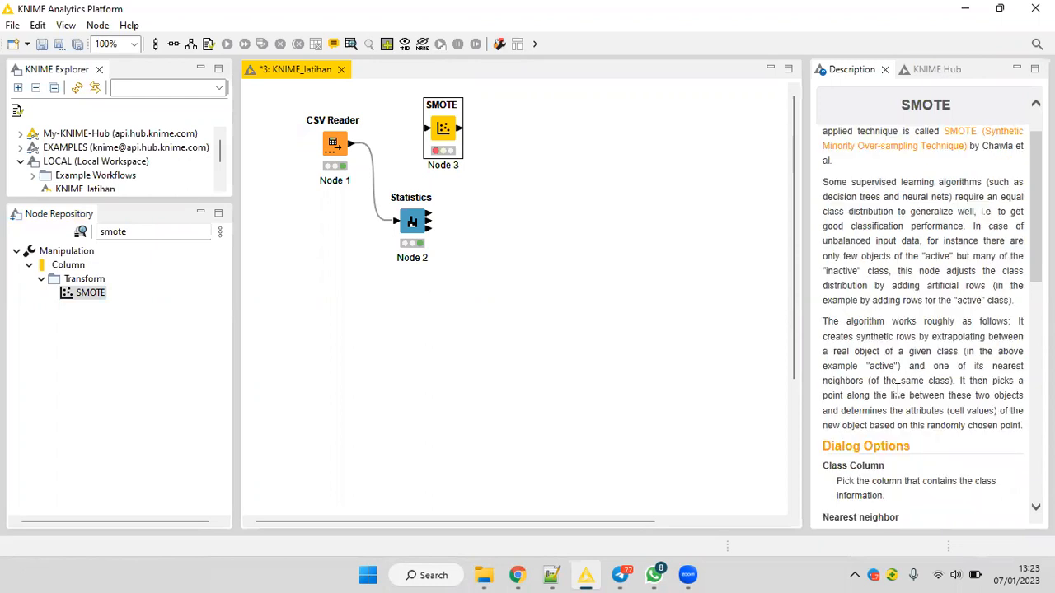
{"action": "scroll", "coordinate": [898, 391], "scroll_direction": "up", "scroll_amount": 1}
{"action": "left_click_drag", "start_coordinate": [353, 147], "coordinate": [427, 129]}
{"action": "left_click_drag", "start_coordinate": [351, 145], "coordinate": [427, 131]}
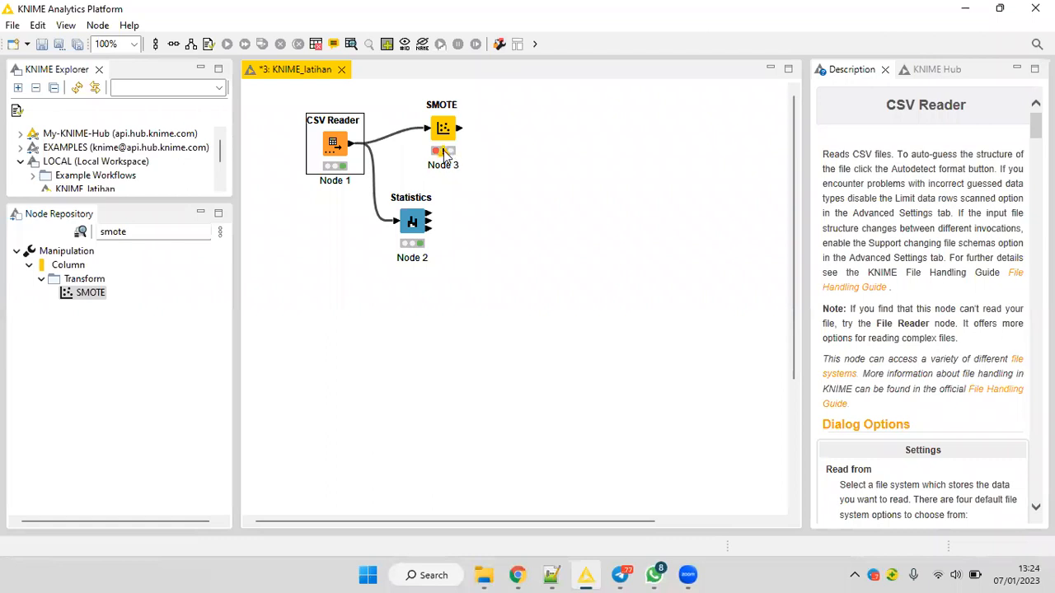
Configure SMOTE to oversample minority classes with eselon as the class column, and execute the node.
{"action": "mouse_move", "coordinate": [445, 155]}
{"action": "right_click", "coordinate": [442, 125]}
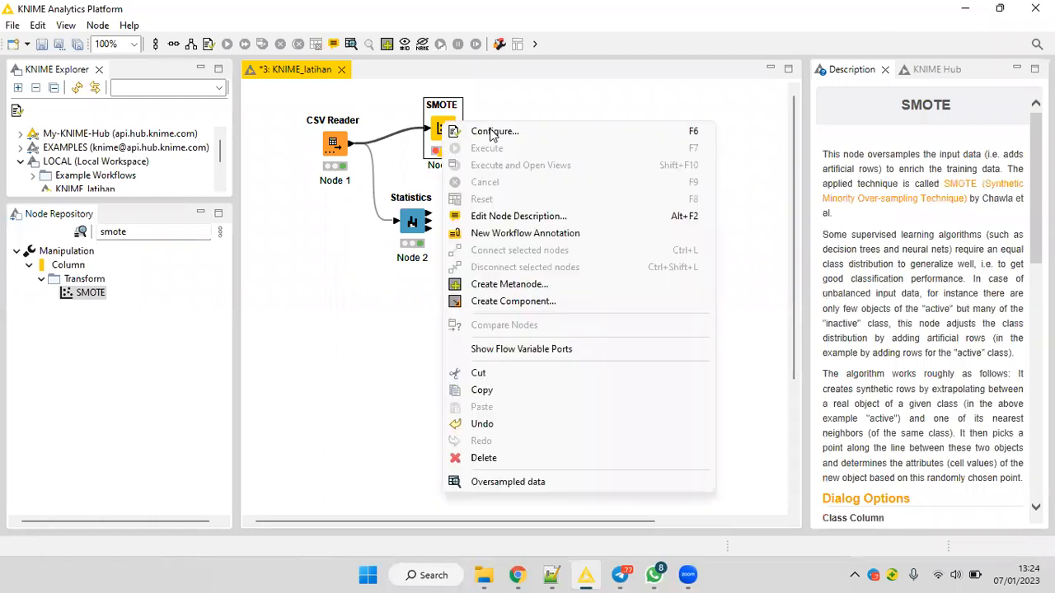
{"action": "left_click", "coordinate": [492, 133]}
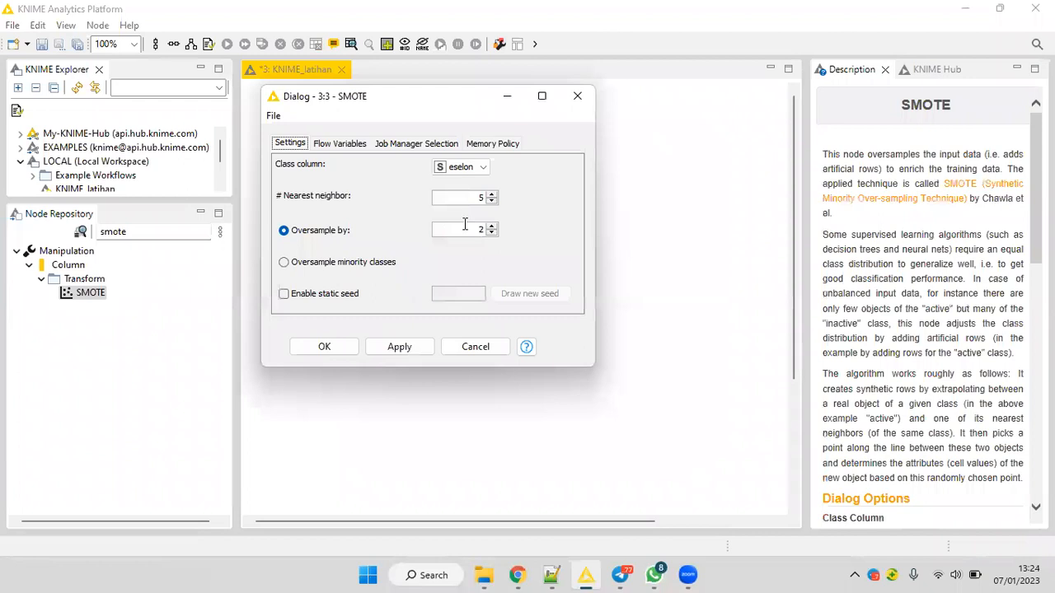
{"action": "left_click", "coordinate": [284, 263]}
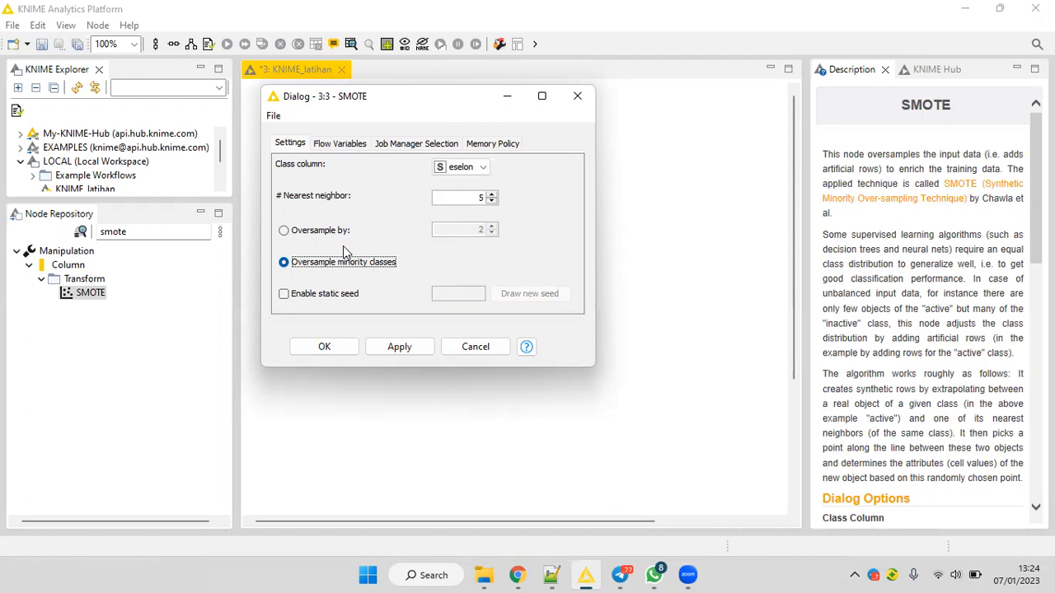
{"action": "left_click", "coordinate": [473, 173]}
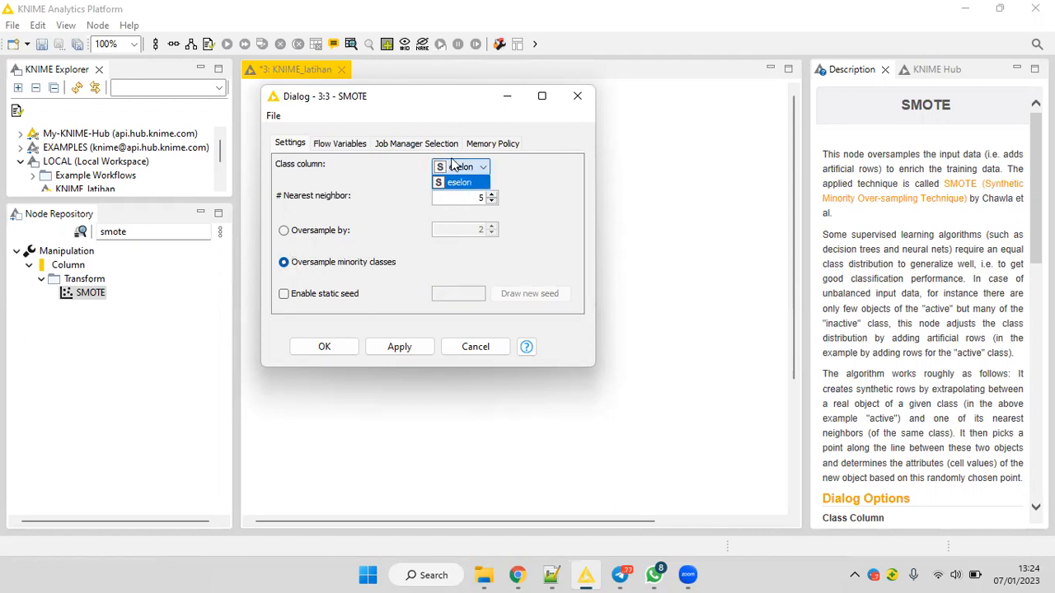
{"action": "left_click", "coordinate": [473, 178]}
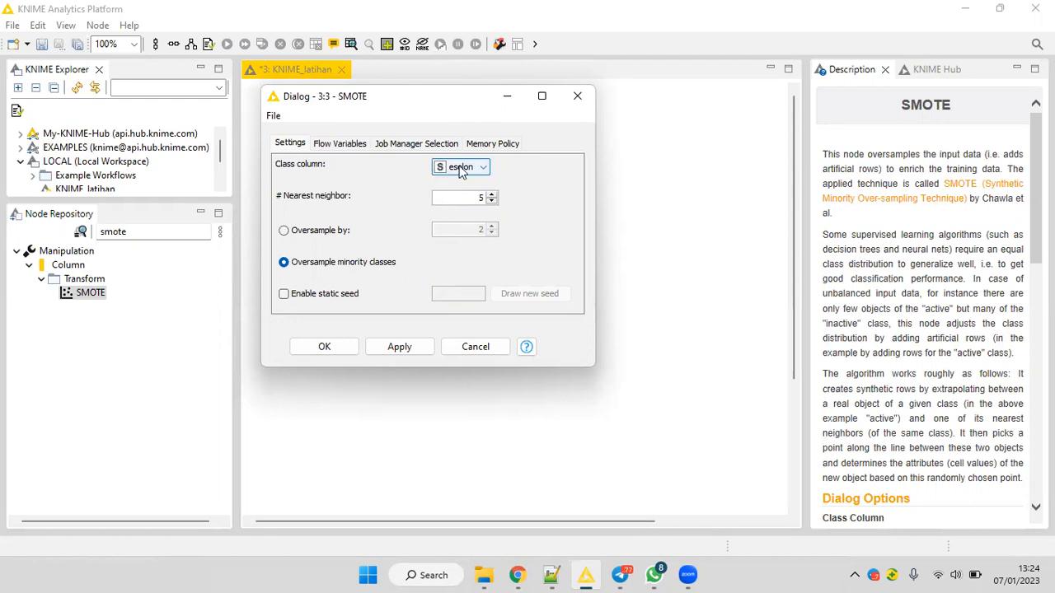
{"action": "left_click", "coordinate": [458, 173]}
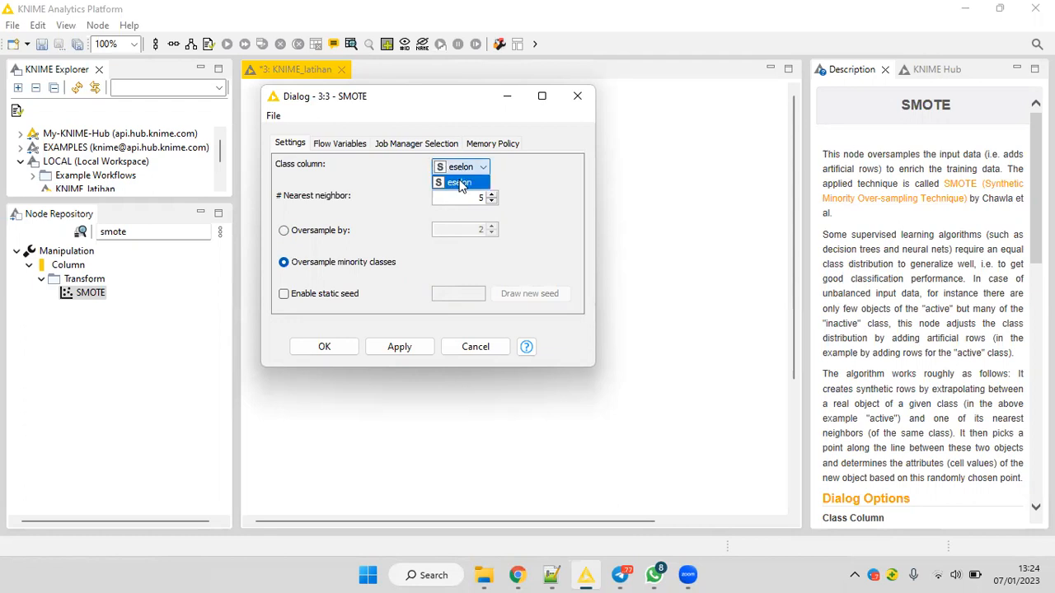
{"action": "left_click", "coordinate": [460, 182]}
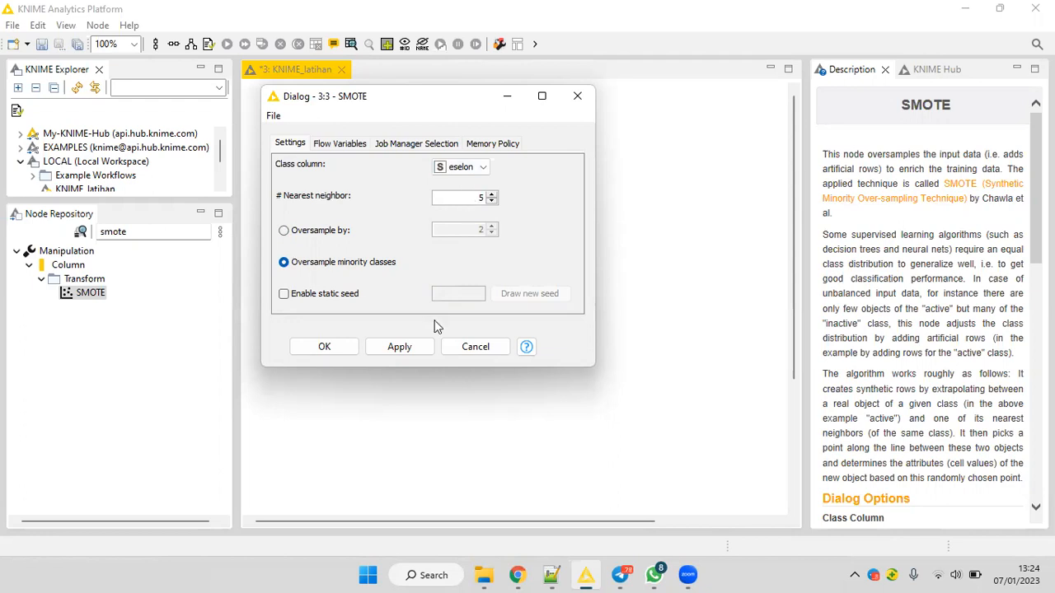
{"action": "left_click", "coordinate": [334, 347]}
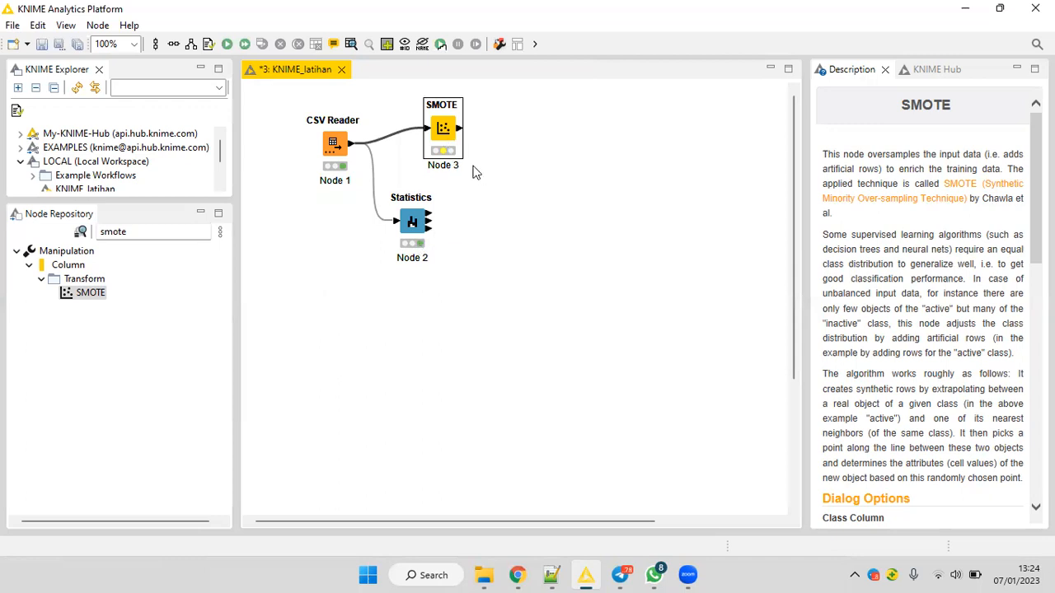
{"action": "right_click", "coordinate": [442, 132]}
{"action": "key", "text": "Escape"}
Find statistics in the node repository, add a second Statistics node beside the first, and connect SMOTE's output to it.
{"action": "double_click", "coordinate": [99, 231]}
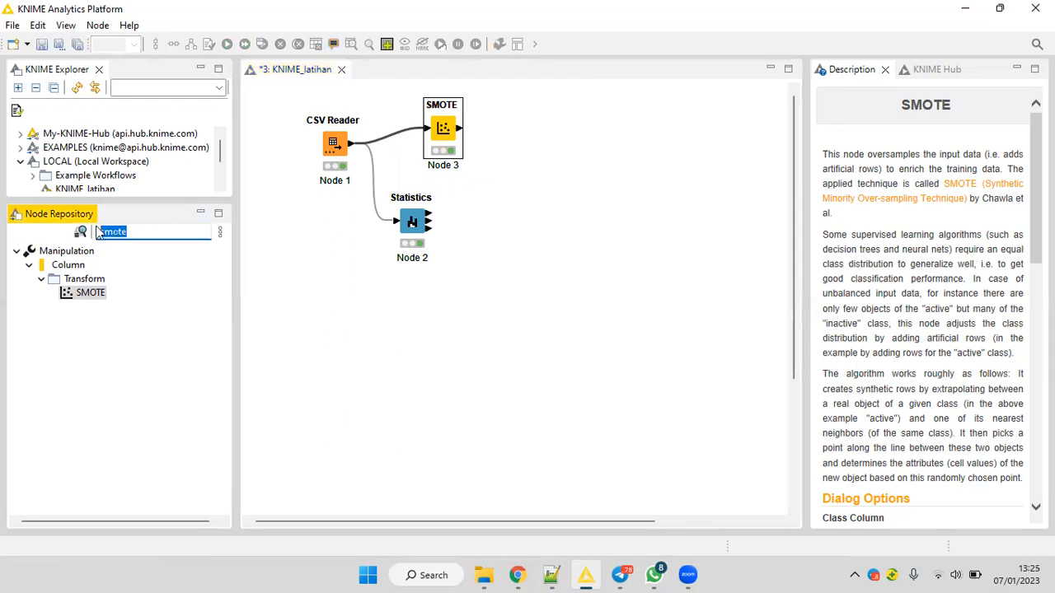
{"action": "type", "text": "statist"}
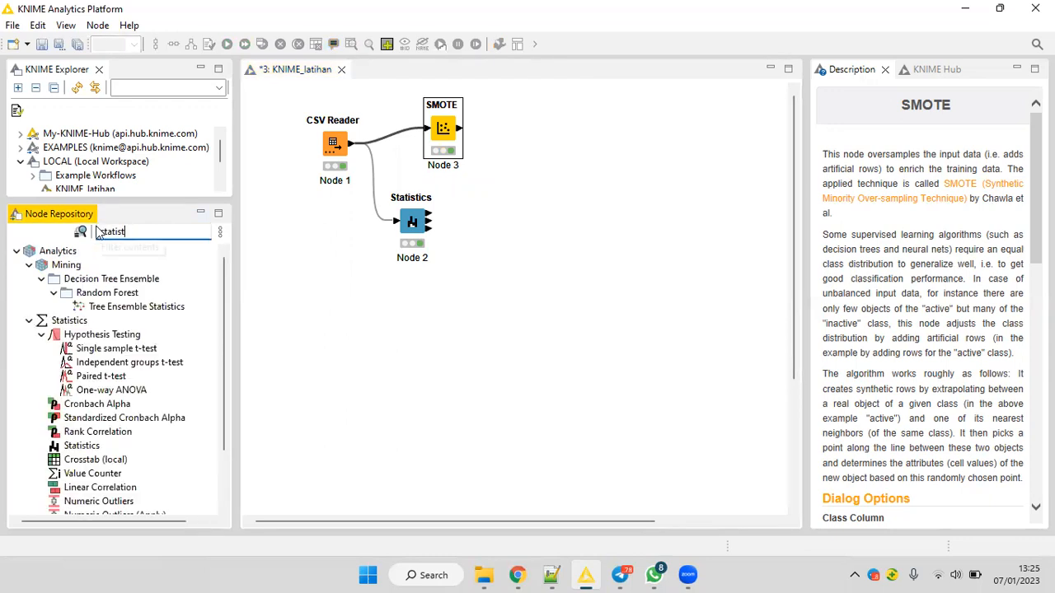
{"action": "type", "text": "ics"}
{"action": "left_click_drag", "start_coordinate": [89, 446], "coordinate": [536, 222]}
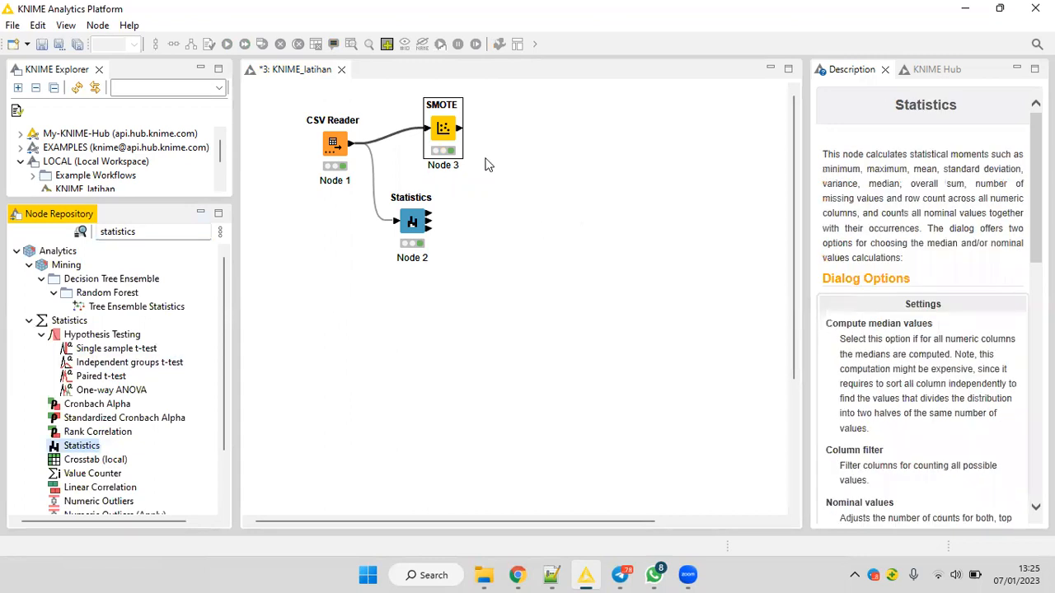
{"action": "left_click_drag", "start_coordinate": [463, 132], "coordinate": [537, 227]}
{"action": "left_click", "coordinate": [535, 227]}
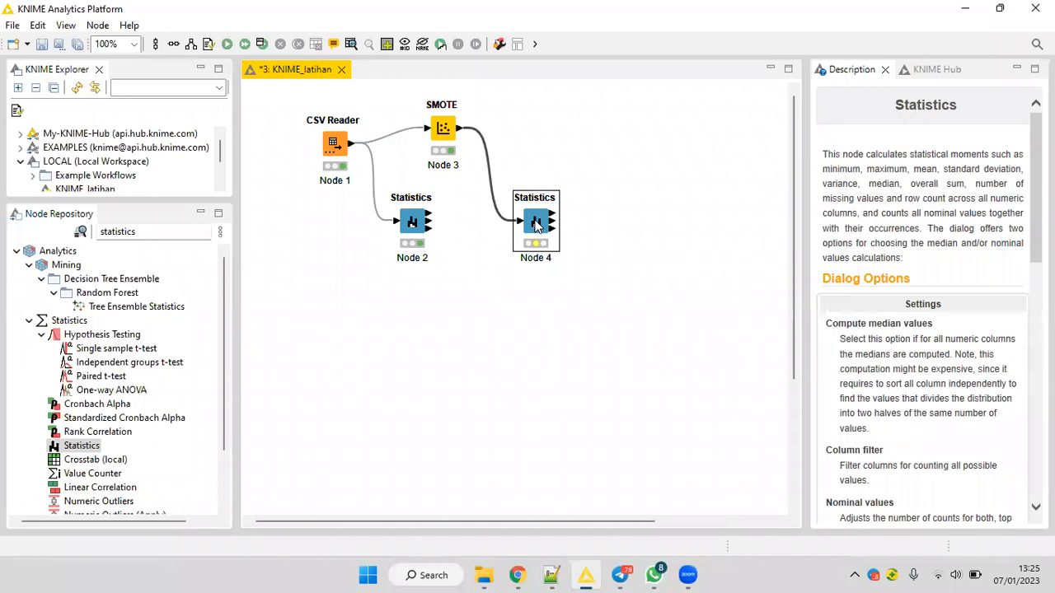
Execute the new Statistics node and inspect the eselon distribution in its Nominal Histogram Table, then close the table.
{"action": "right_click", "coordinate": [553, 162]}
{"action": "left_click", "coordinate": [554, 163]}
{"action": "right_click", "coordinate": [534, 221]}
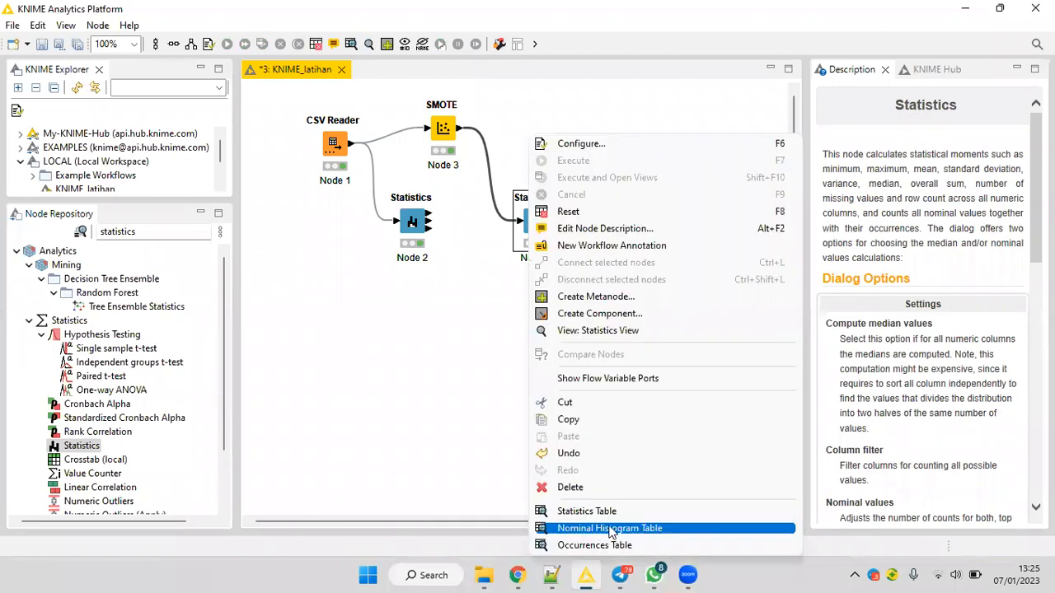
{"action": "left_click", "coordinate": [612, 530]}
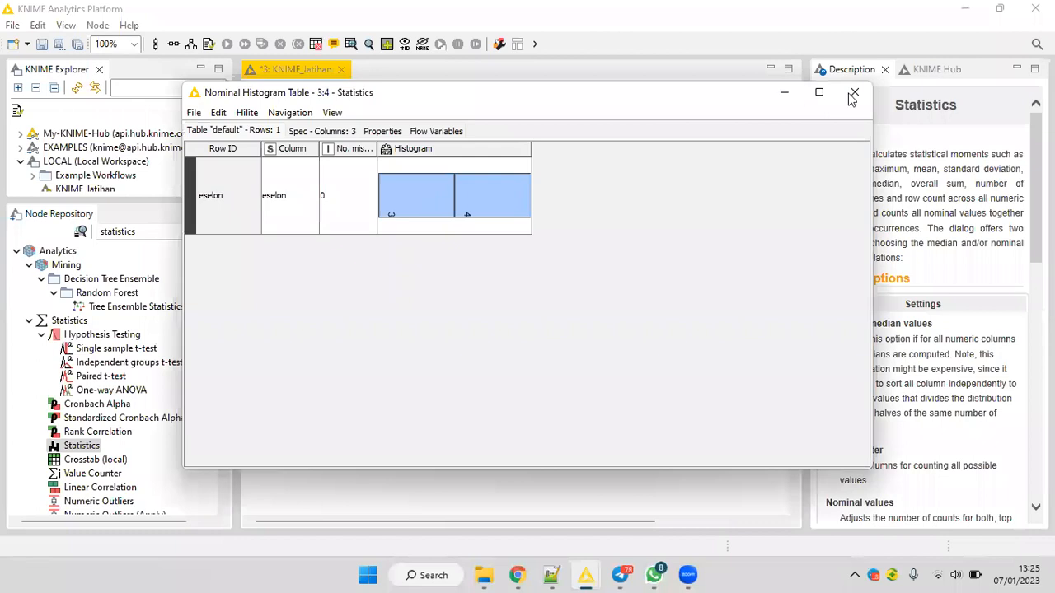
{"action": "key", "text": "alt+F4"}
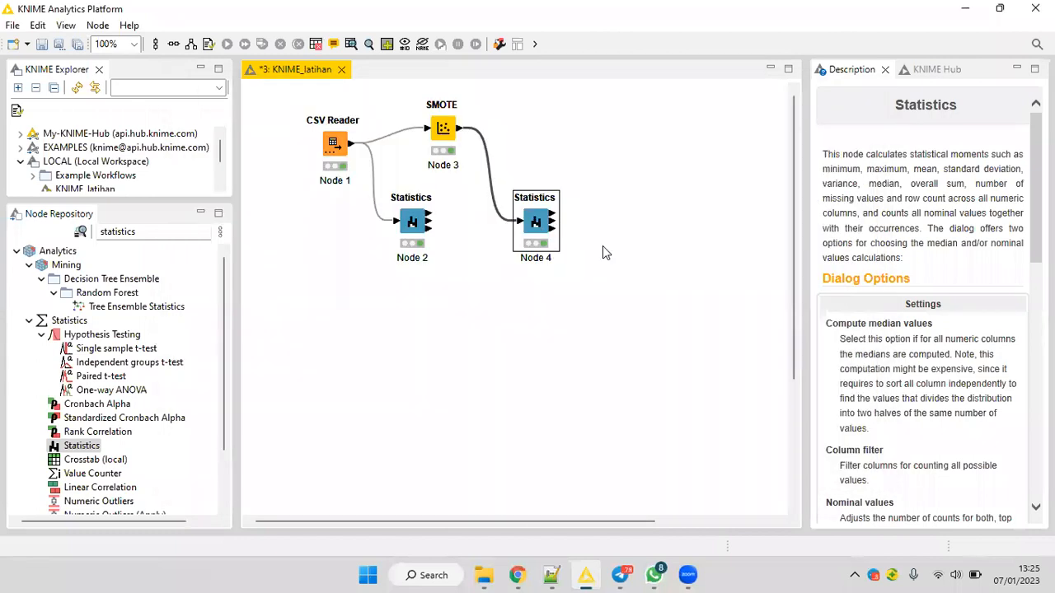
Examine the numeric columns in the second Statistics node's Statistics View, and close the view.
{"action": "right_click", "coordinate": [534, 219]}
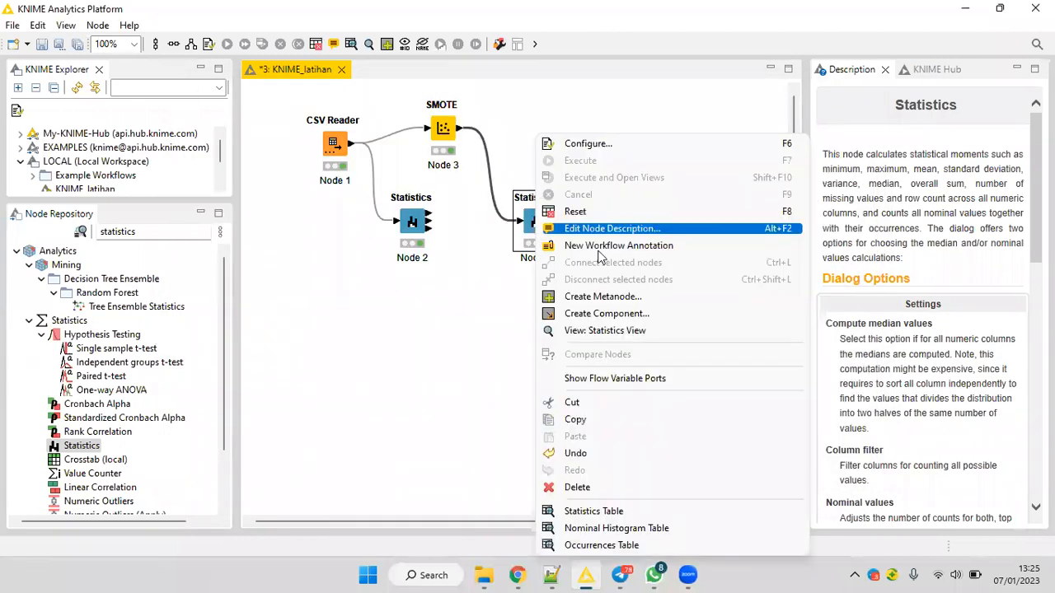
{"action": "left_click", "coordinate": [613, 333]}
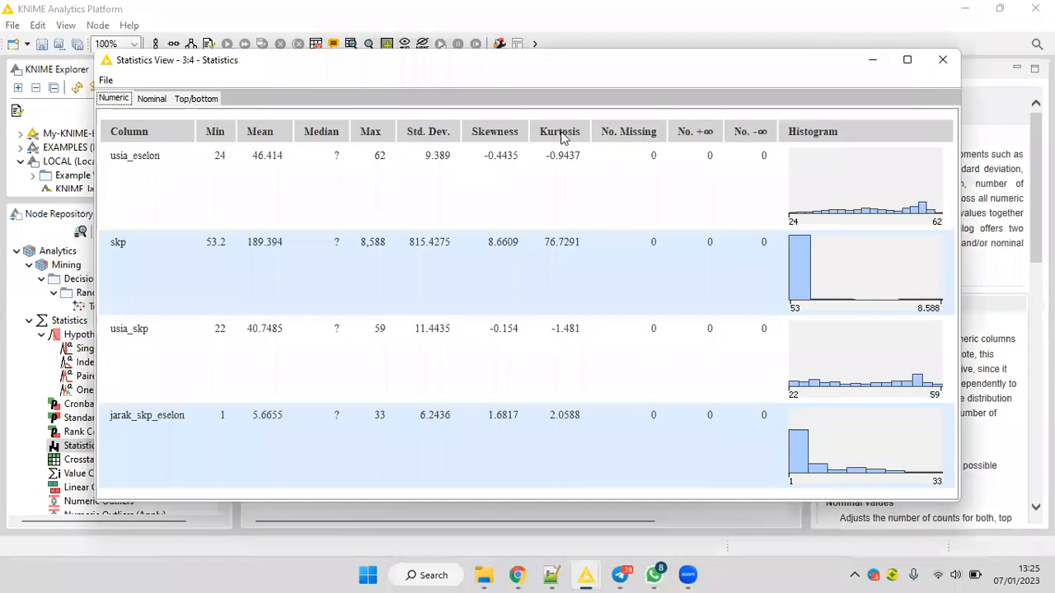
{"action": "key", "text": "alt+F4"}
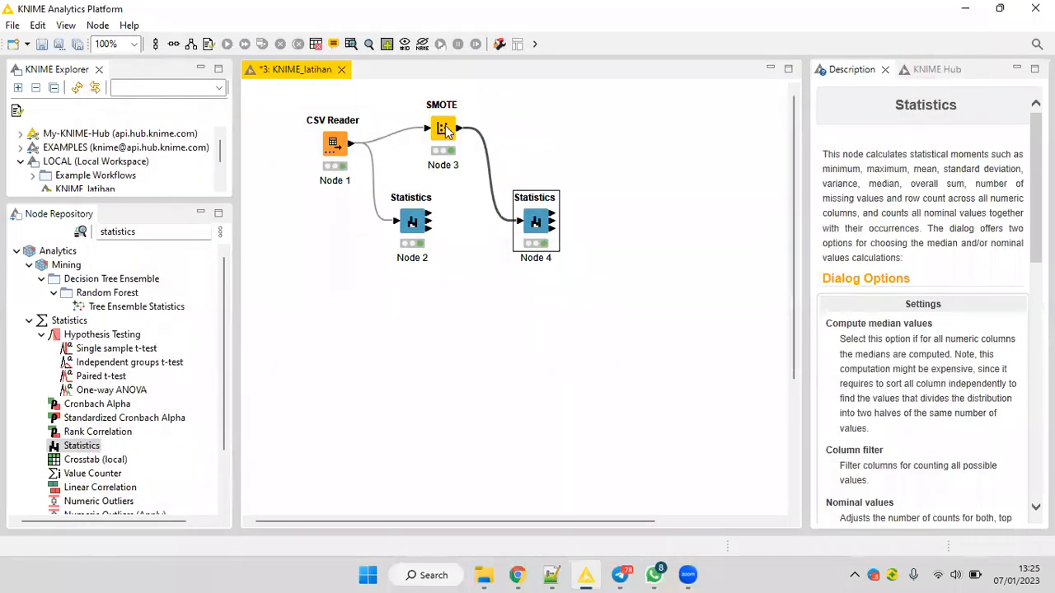
Compare SMOTE's Oversampled data table with the CSV Reader's File Table, checking the row counts and eselon values.
{"action": "right_click", "coordinate": [445, 130]}
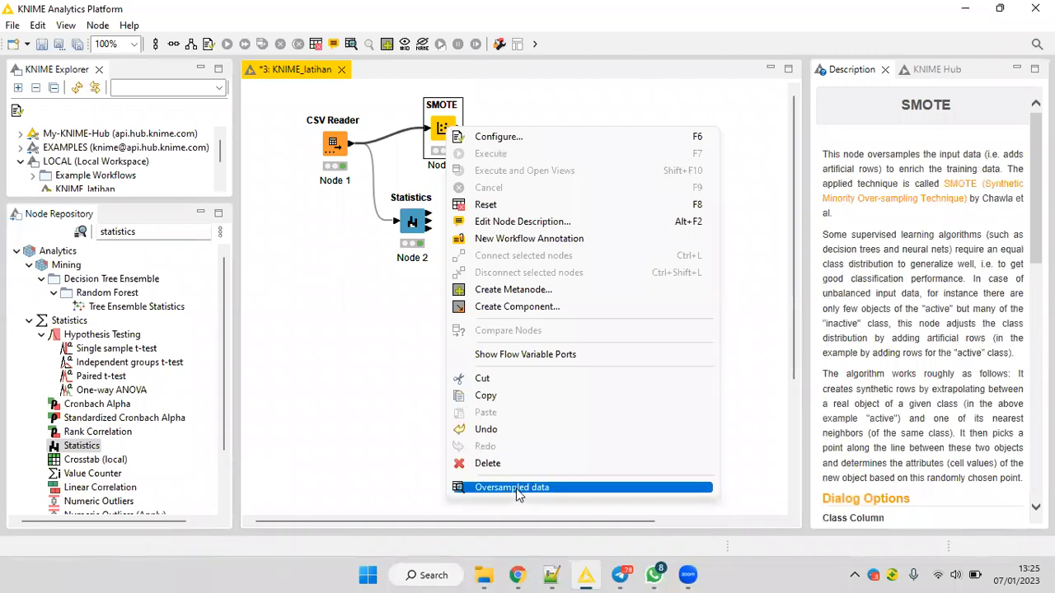
{"action": "key", "text": "Return"}
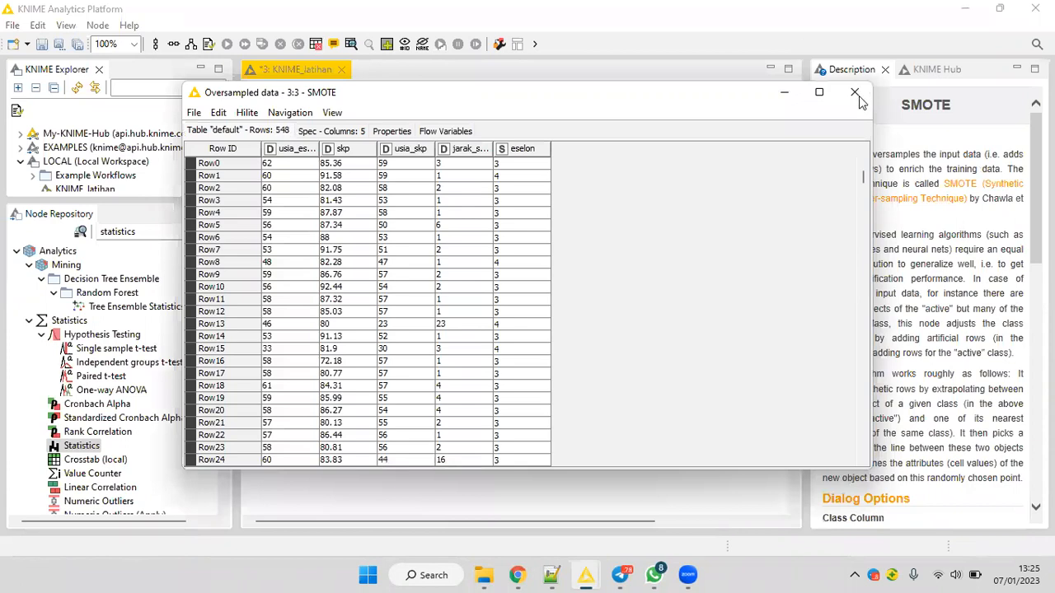
{"action": "key", "text": "alt+F4"}
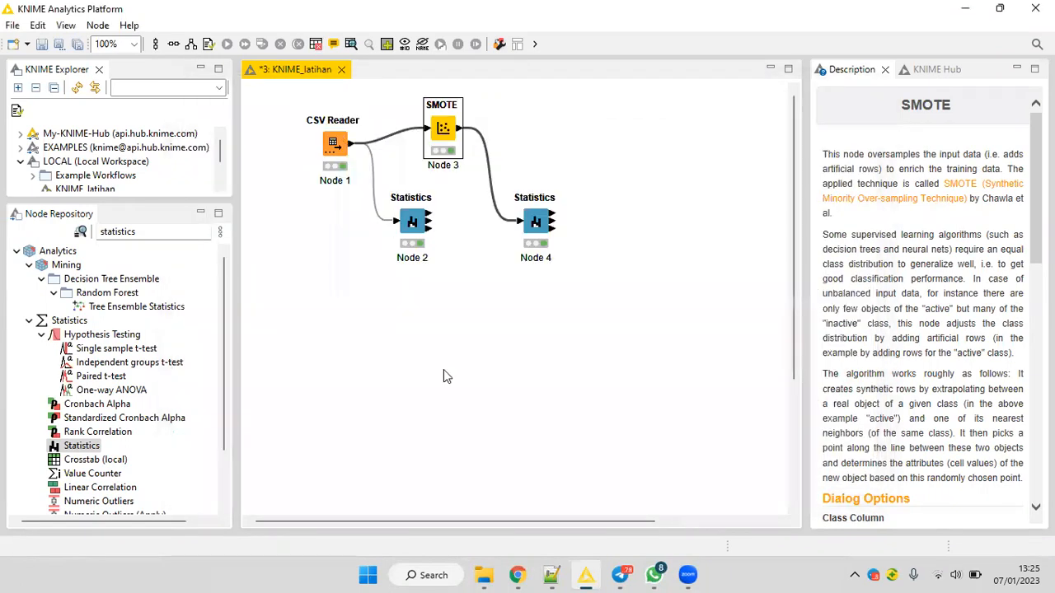
{"action": "right_click", "coordinate": [342, 141]}
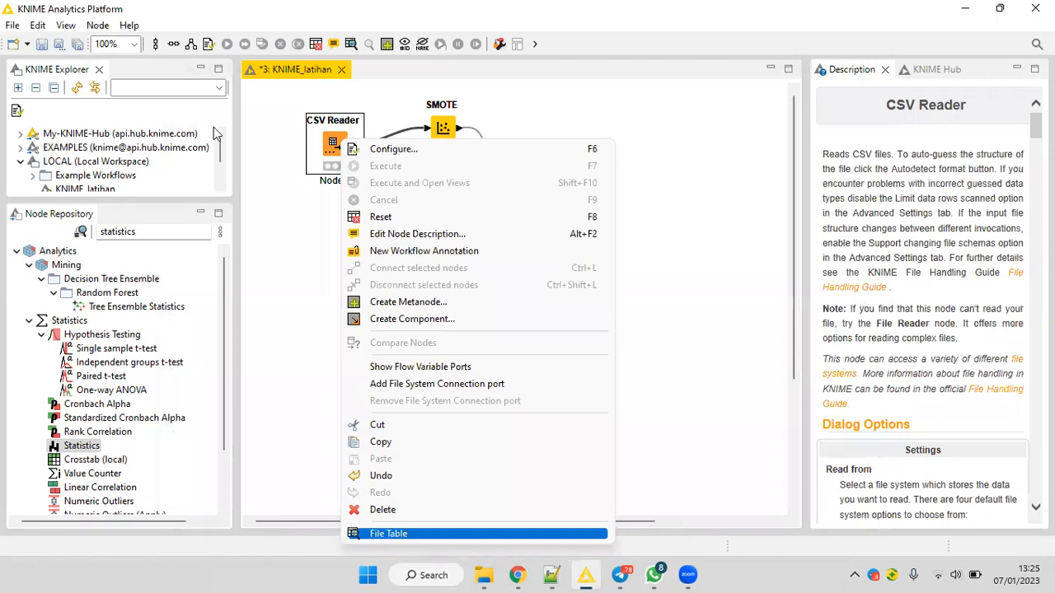
{"action": "key", "text": "Return"}
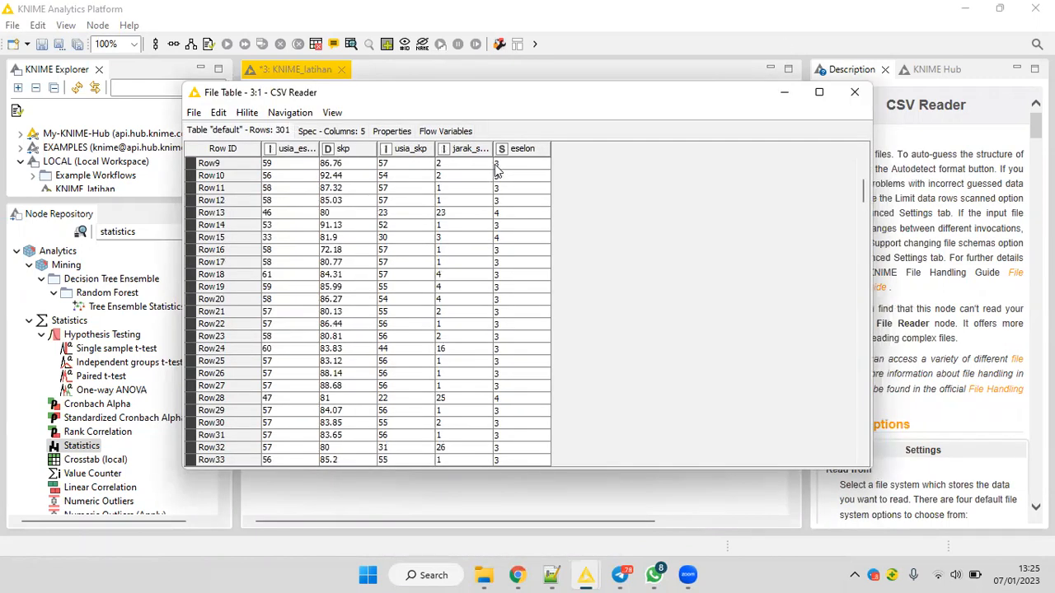
{"action": "left_click", "coordinate": [498, 243]}
{"action": "left_click", "coordinate": [855, 95]}
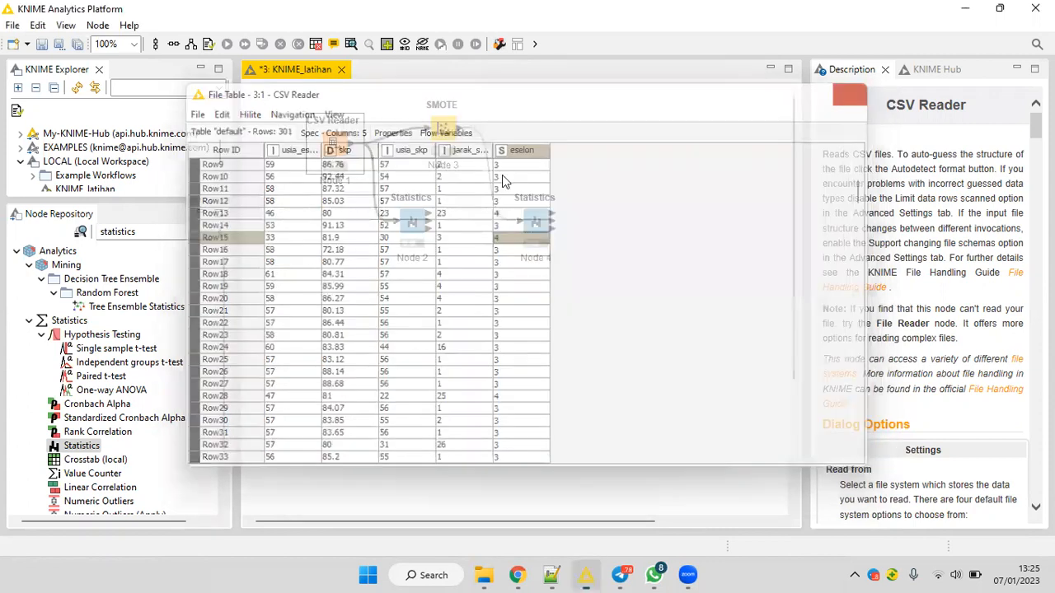
{"action": "right_click", "coordinate": [447, 136]}
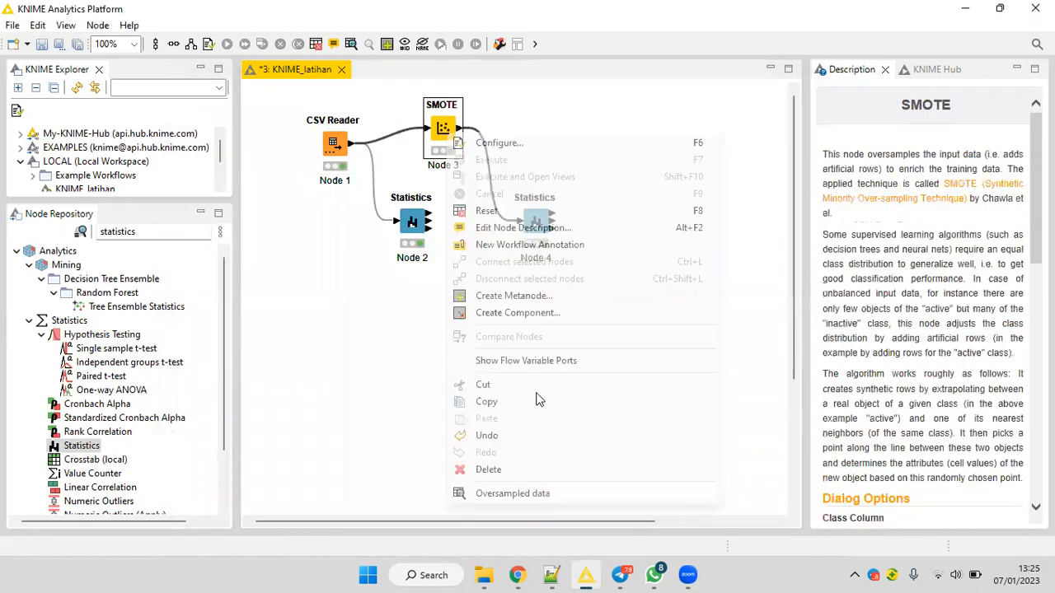
{"action": "left_click", "coordinate": [539, 493]}
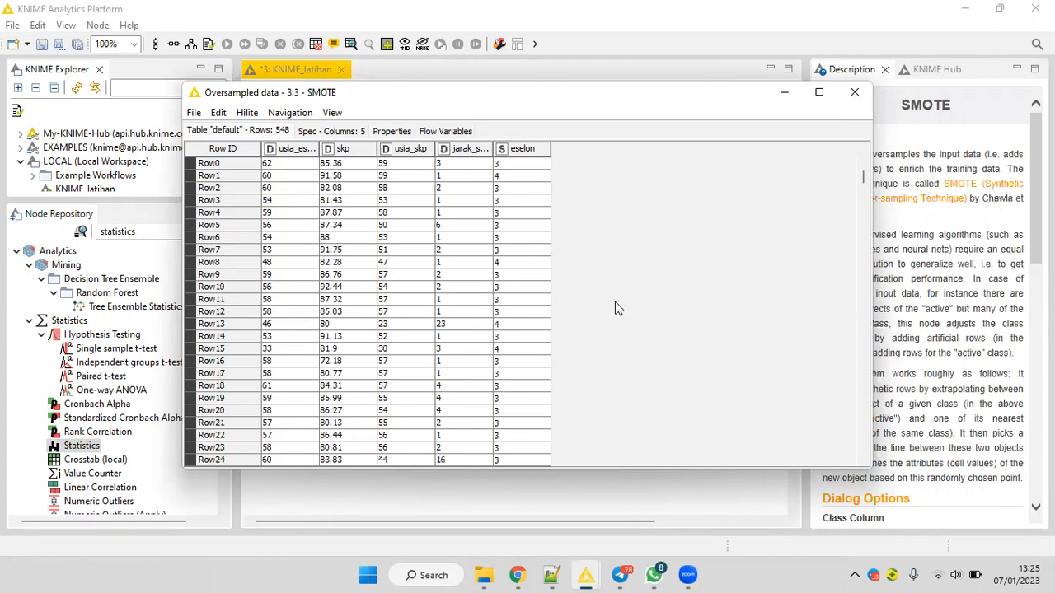
{"action": "left_click", "coordinate": [855, 92]}
Recheck the eselon class balance after SMOTE in the second Statistics node's Nominal Histogram Table, and close it.
{"action": "right_click", "coordinate": [538, 218]}
{"action": "left_click", "coordinate": [620, 528]}
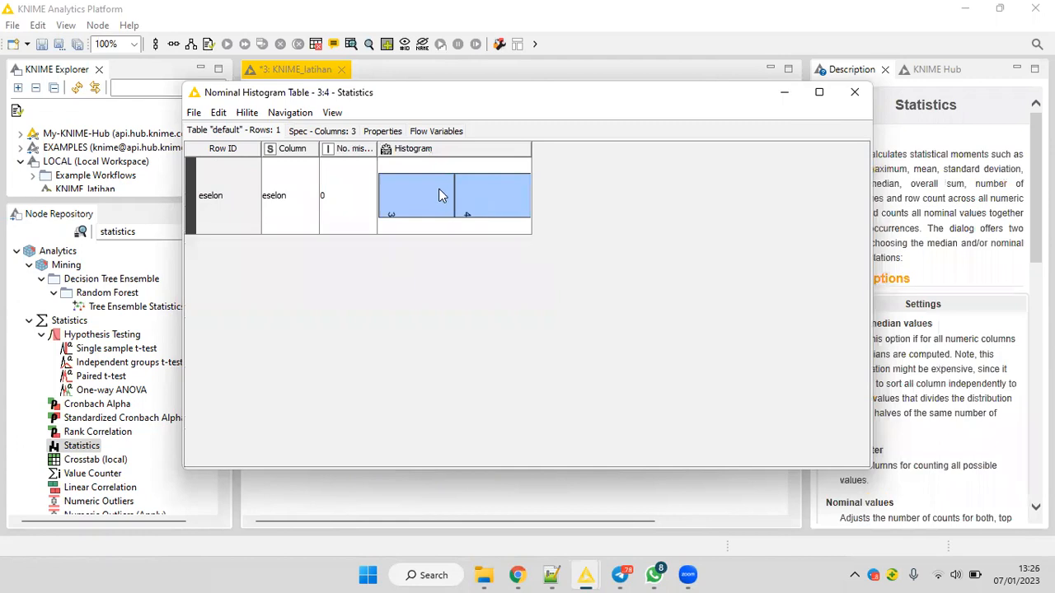
{"action": "left_click", "coordinate": [439, 196]}
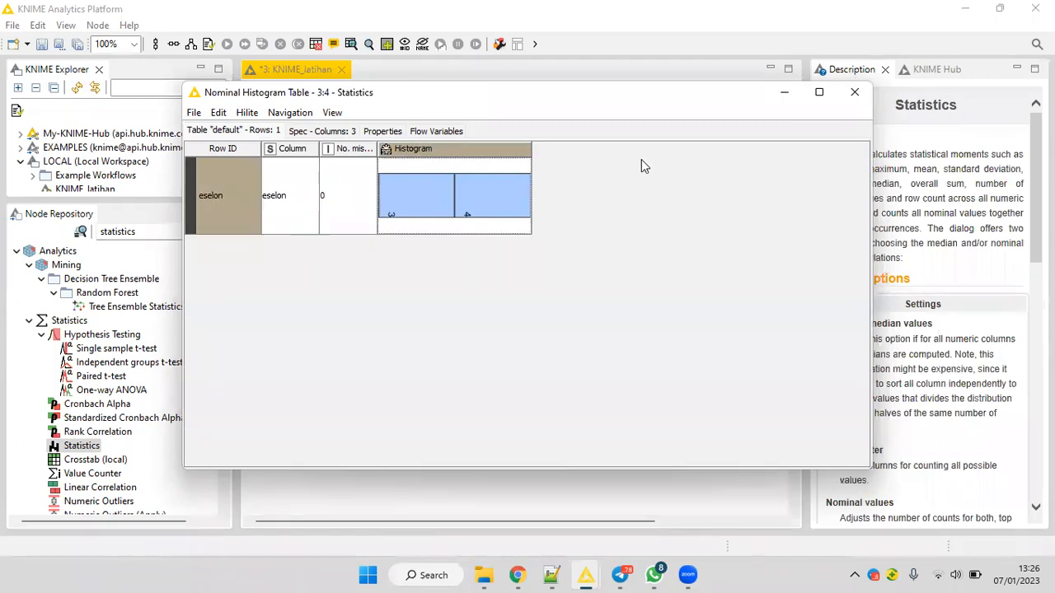
{"action": "left_click", "coordinate": [854, 92]}
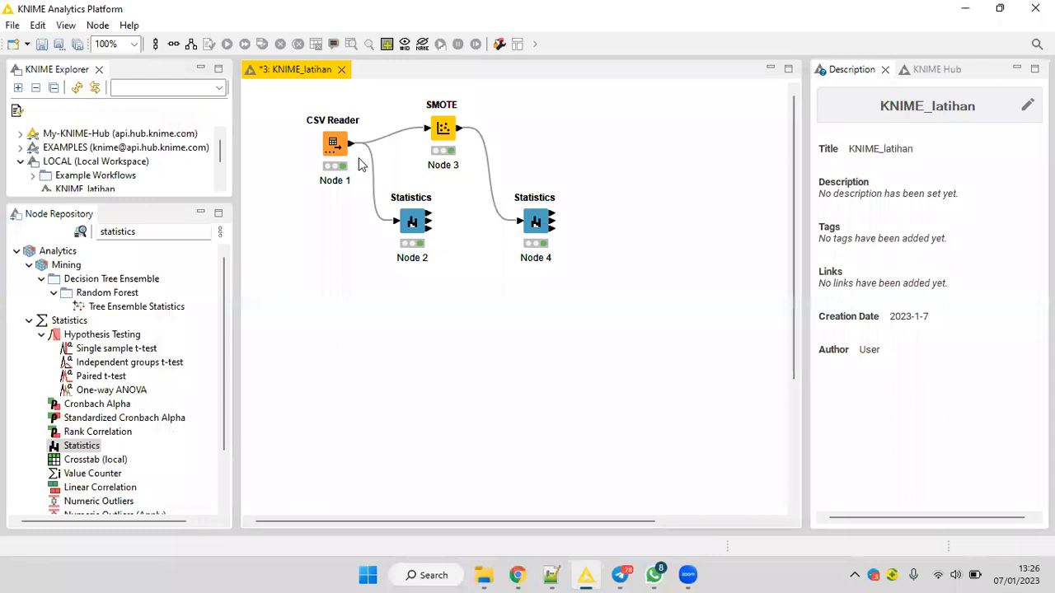
Rearrange the workflow so the CSV Reader sits between two branches, with SMOTE above and the first Statistics node directly below SMOTE.
{"action": "left_click_drag", "start_coordinate": [337, 136], "coordinate": [322, 197]}
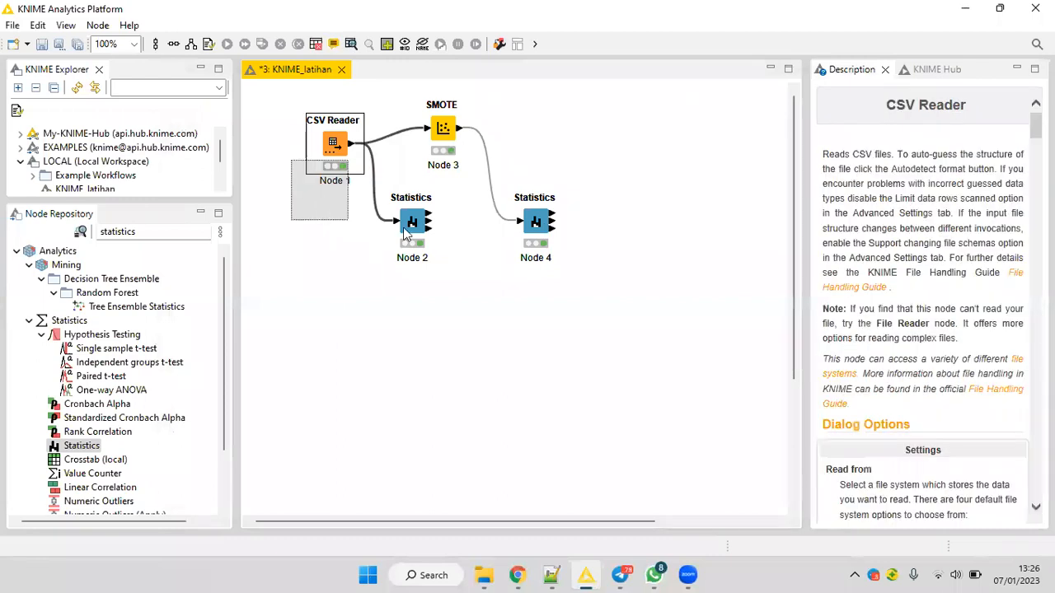
{"action": "left_click_drag", "start_coordinate": [412, 221], "coordinate": [412, 282]}
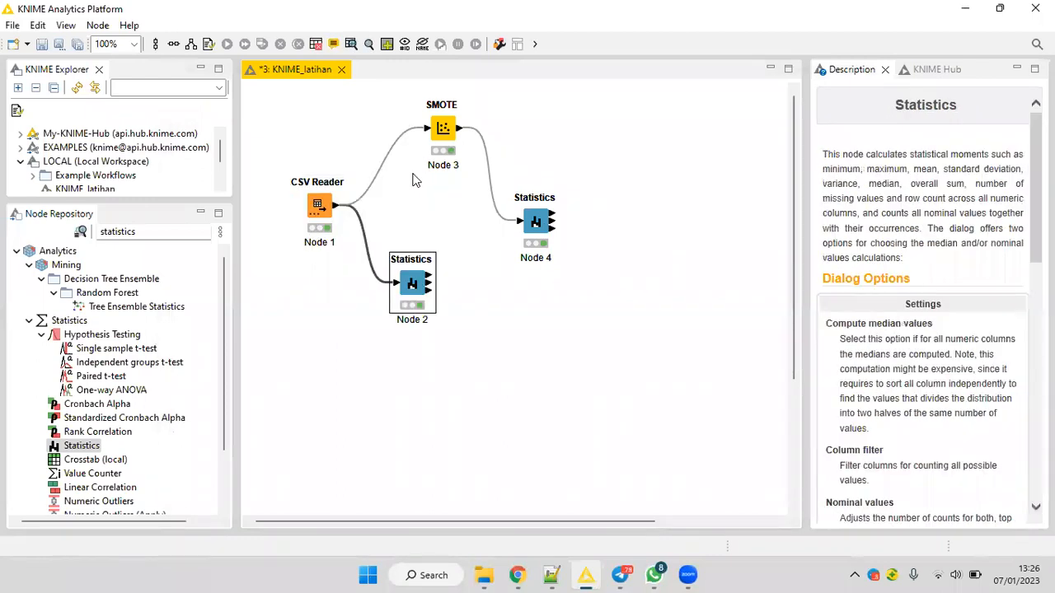
{"action": "left_click_drag", "start_coordinate": [393, 129], "coordinate": [432, 189]}
{"action": "left_click_drag", "start_coordinate": [526, 221], "coordinate": [484, 276]}
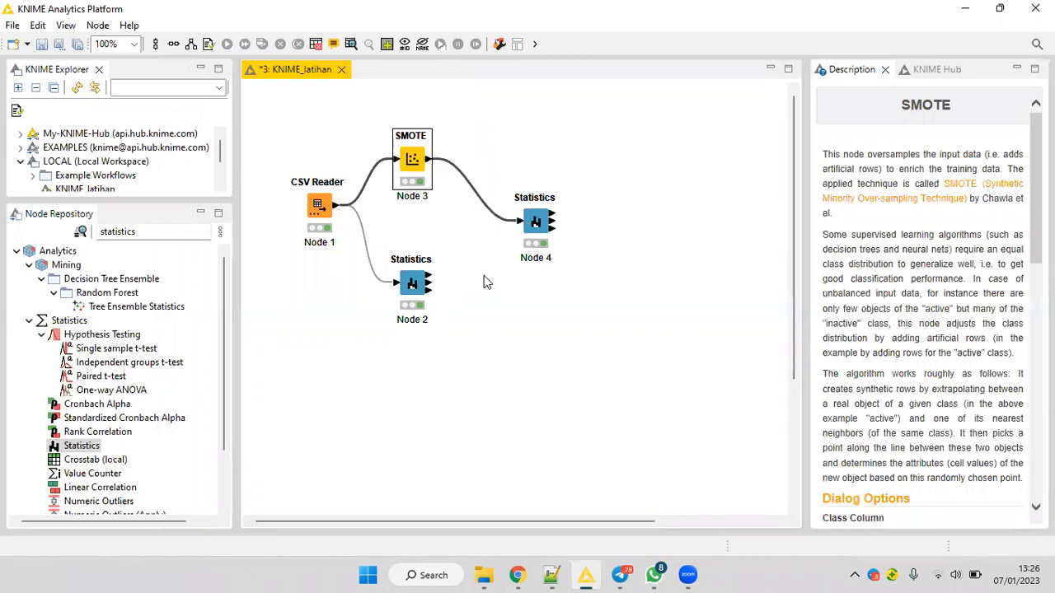
Move the second Statistics node beside the first, and add a Partitioning node fed by SMOTE's output.
{"action": "left_click", "coordinate": [556, 262]}
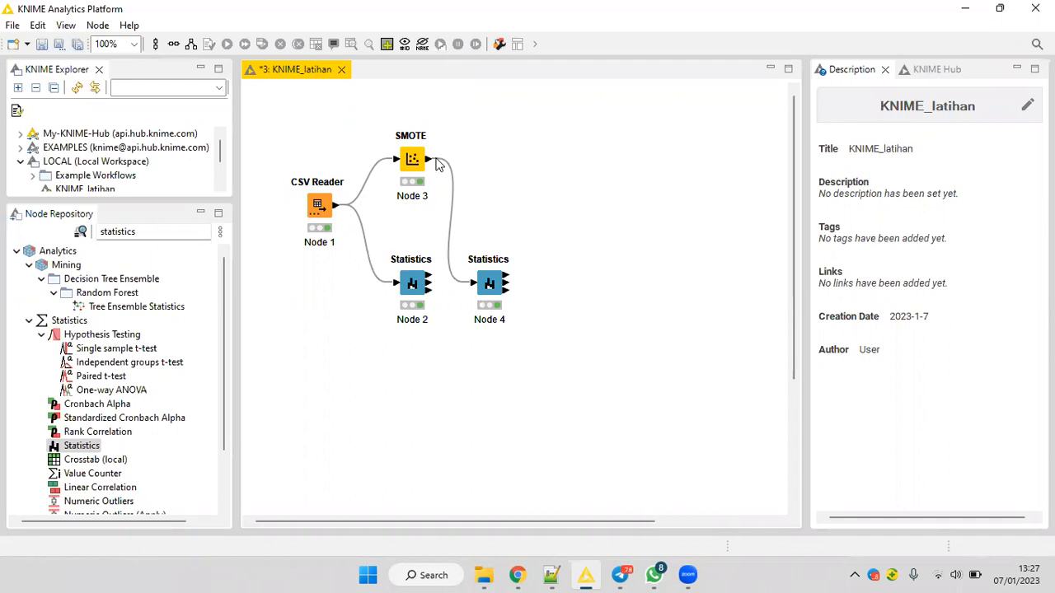
{"action": "left_click_drag", "start_coordinate": [164, 231], "coordinate": [97, 234]}
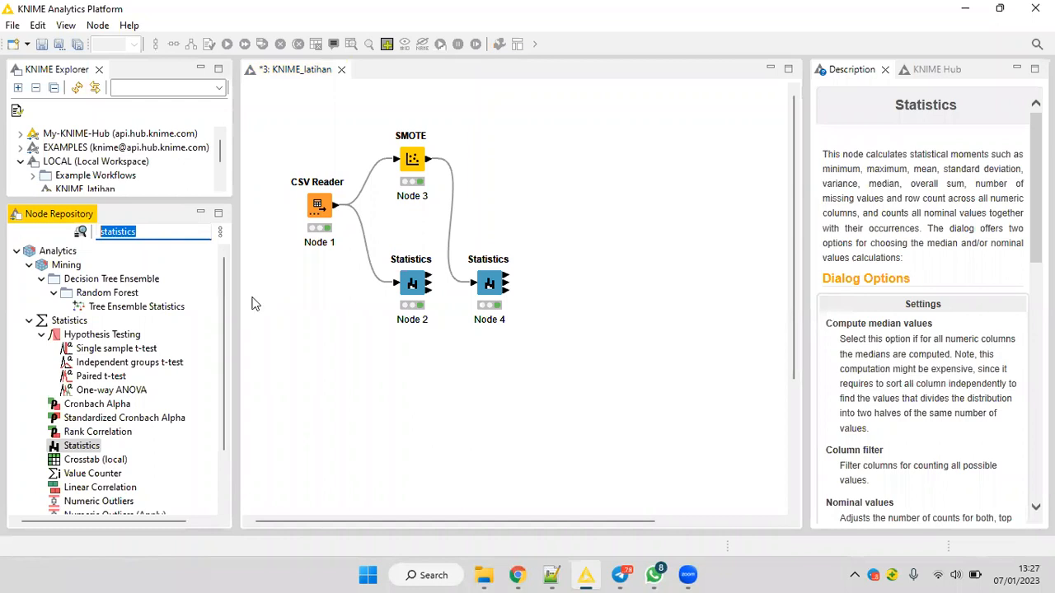
{"action": "type", "text": "part"}
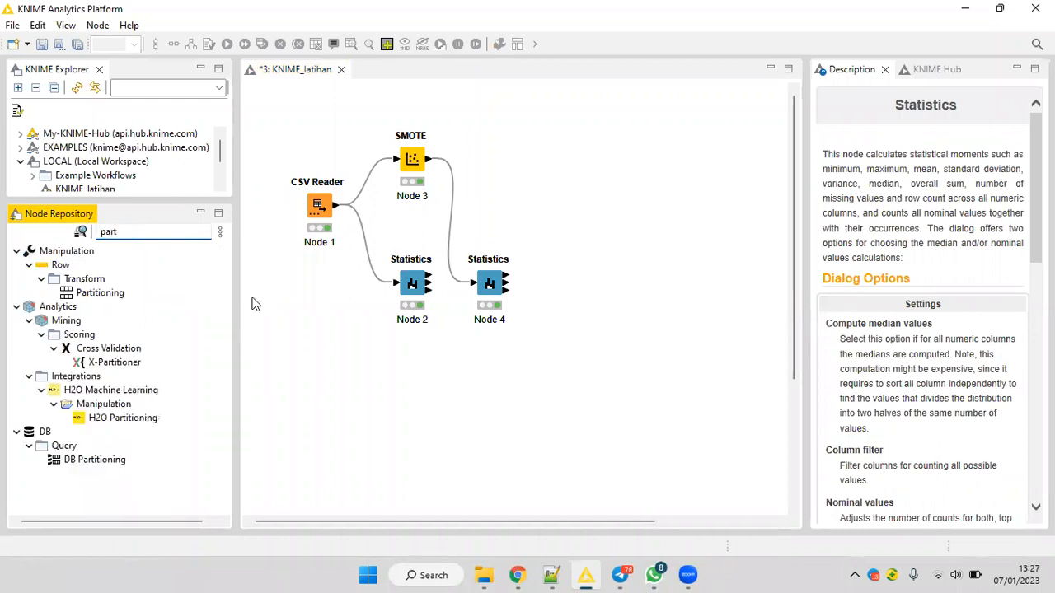
{"action": "type", "text": "i"}
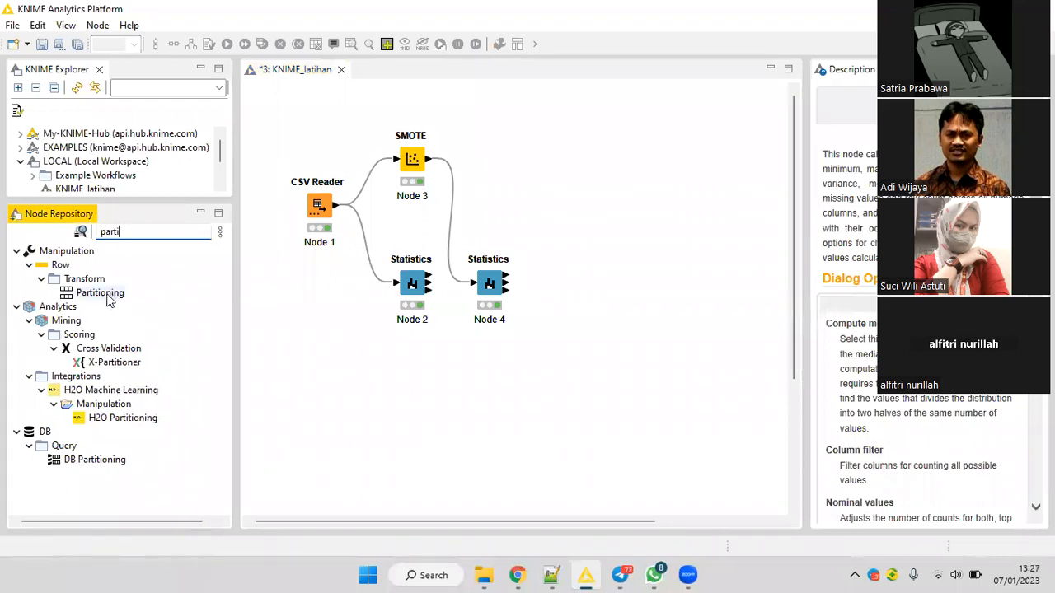
{"action": "left_click_drag", "start_coordinate": [95, 297], "coordinate": [550, 157]}
{"action": "left_click_drag", "start_coordinate": [461, 156], "coordinate": [473, 145]}
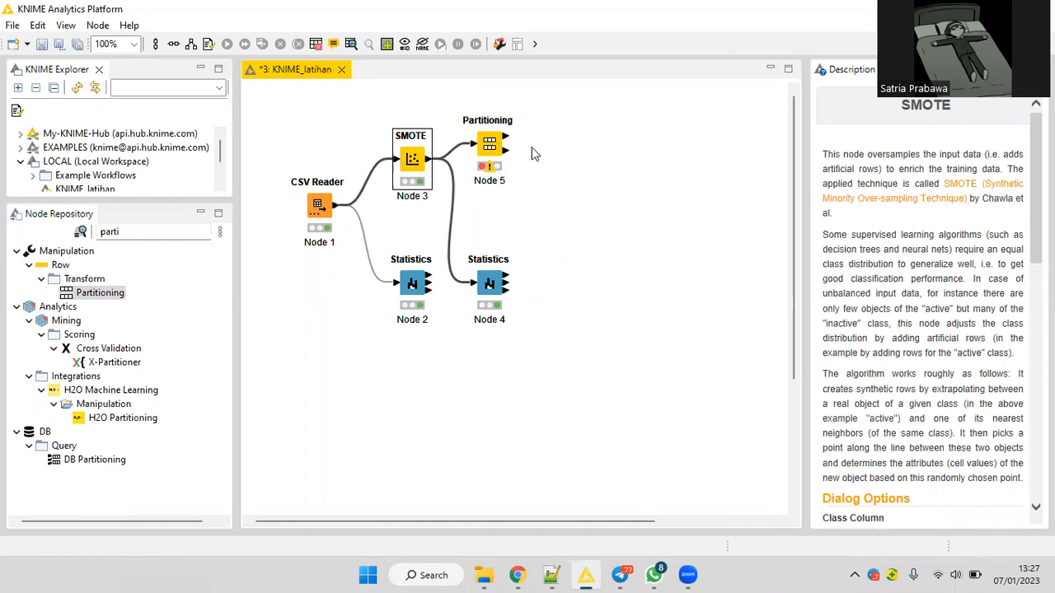
Set the Partitioning node's first partition to a relative size of 75%.
{"action": "right_click", "coordinate": [496, 144]}
{"action": "left_click", "coordinate": [534, 154]}
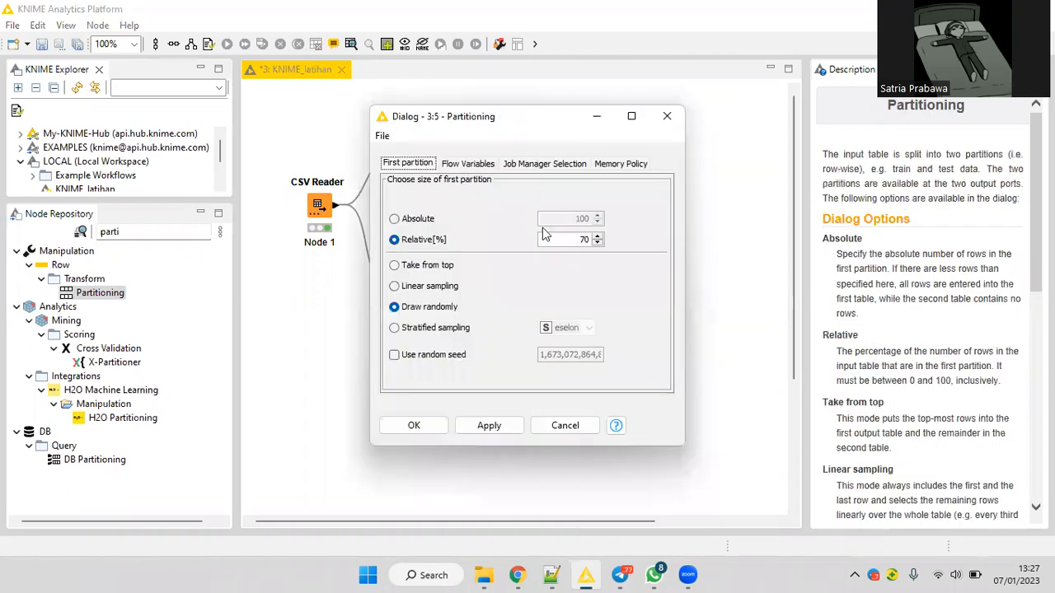
{"action": "double_click", "coordinate": [591, 244]}
{"action": "type", "text": "75"}
{"action": "left_click", "coordinate": [592, 239]}
{"action": "double_click", "coordinate": [601, 240]}
{"action": "type", "text": "70"}
{"action": "key", "text": "ctrl+a"}
{"action": "type", "text": "75"}
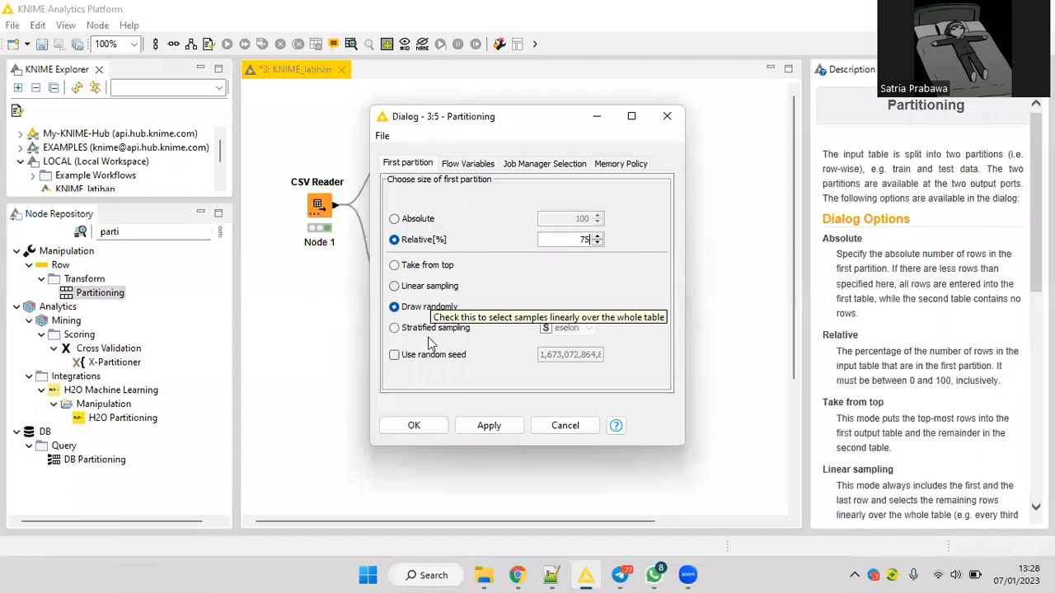
Set the partitioning to stratified sampling on eselon with a random seed, apply the settings, and execute the node.
{"action": "left_click", "coordinate": [410, 329]}
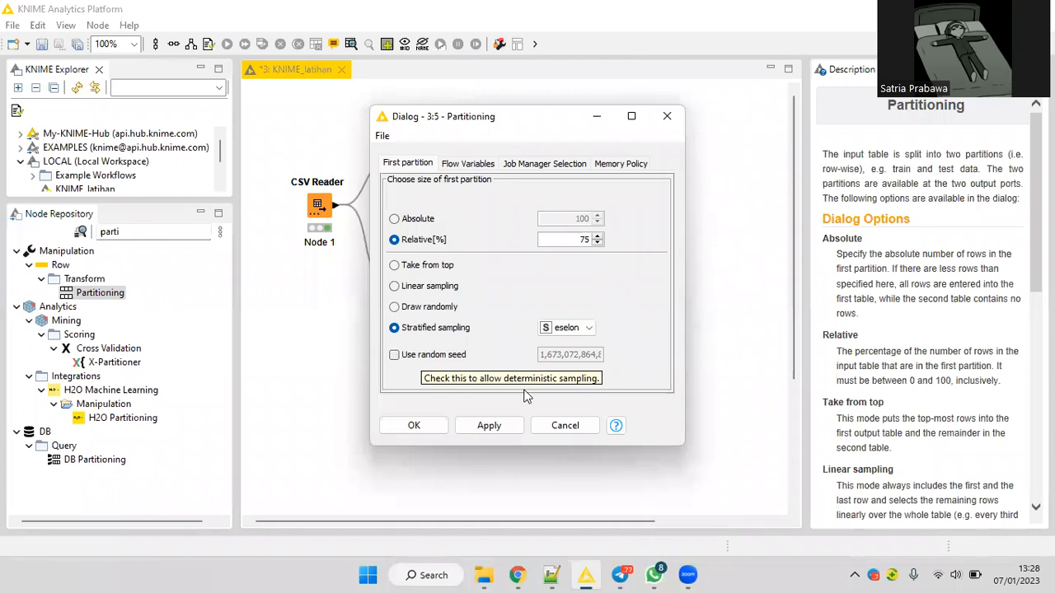
{"action": "left_click", "coordinate": [428, 356]}
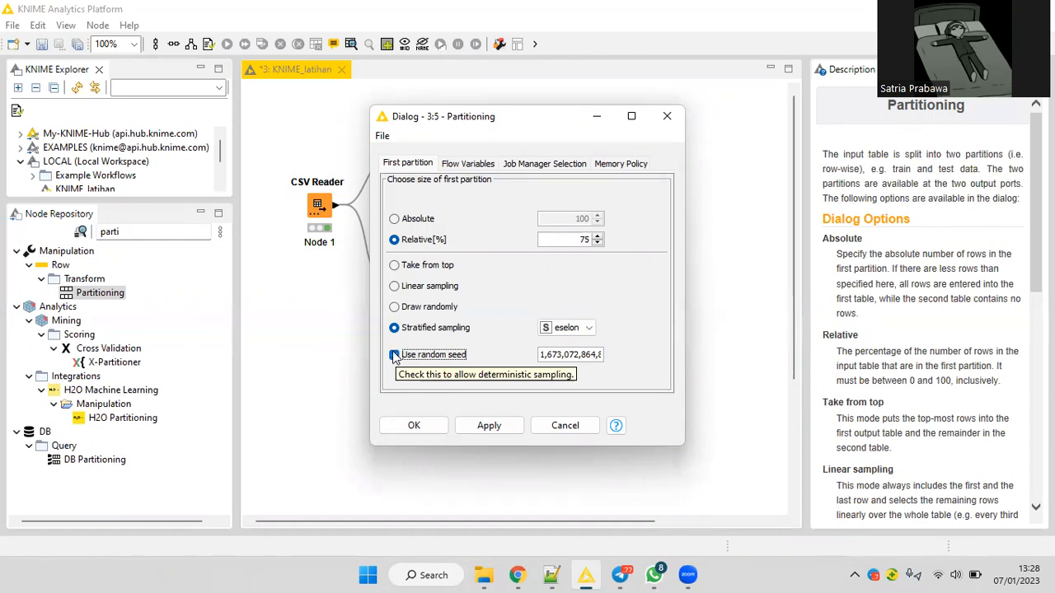
{"action": "left_click", "coordinate": [394, 356]}
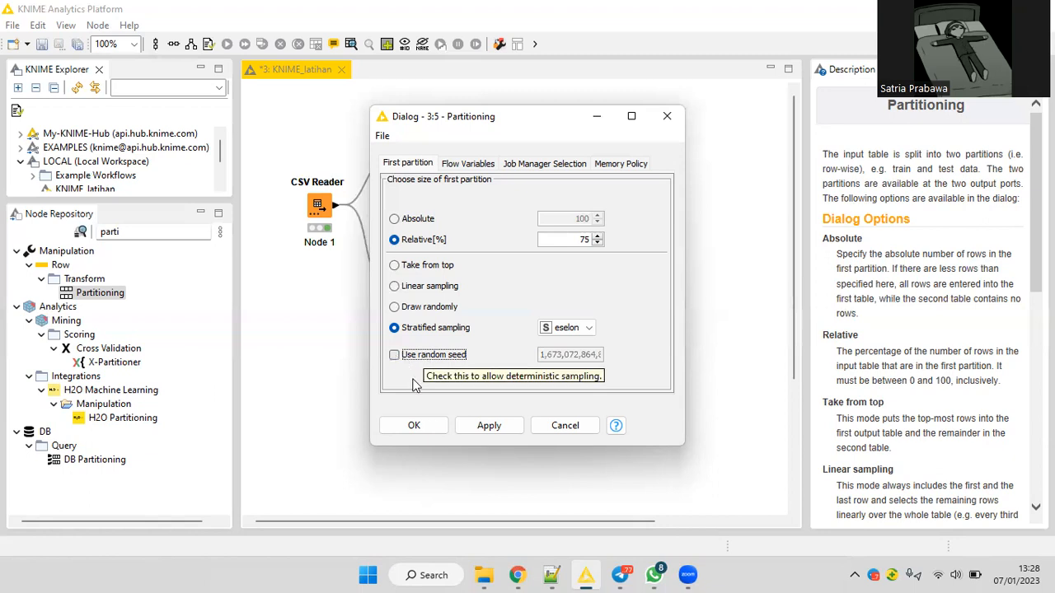
{"action": "left_click", "coordinate": [417, 356]}
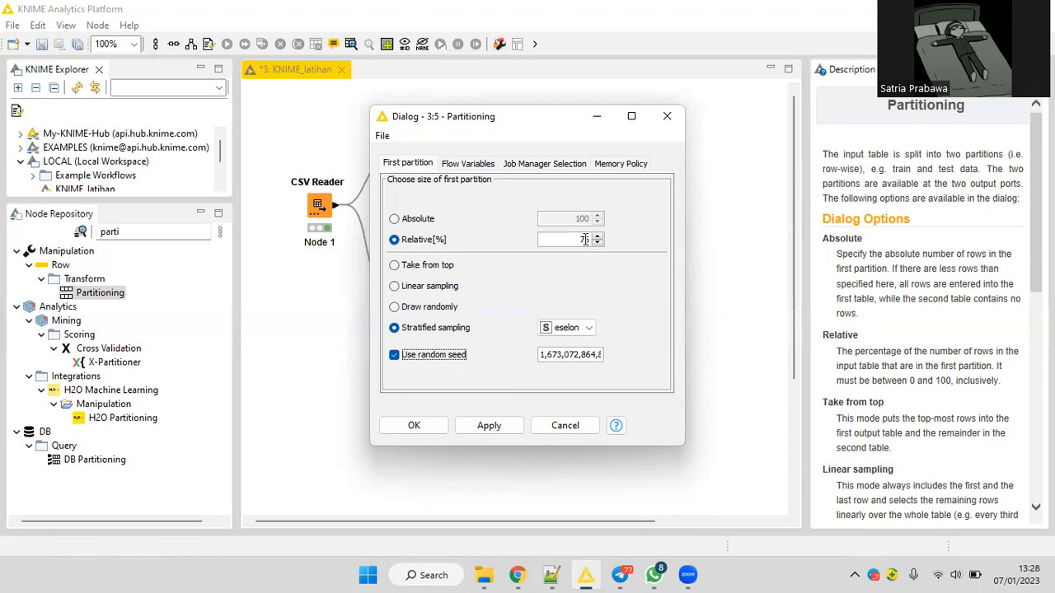
{"action": "left_click", "coordinate": [427, 435]}
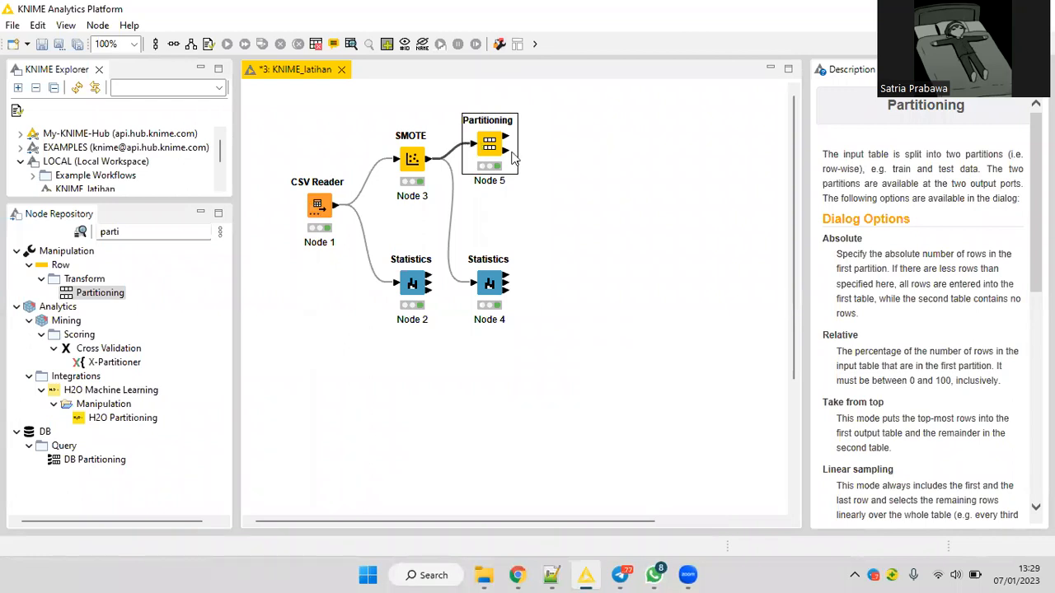
Review the Partitioning node's configuration, and close it without changes.
{"action": "mouse_move", "coordinate": [513, 159]}
{"action": "right_click", "coordinate": [517, 165]}
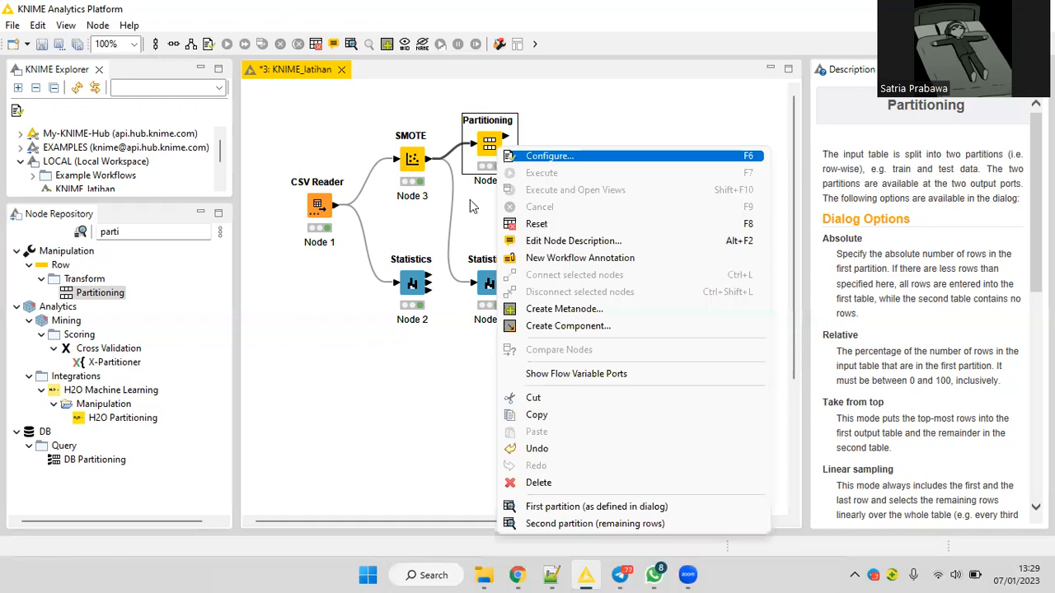
{"action": "left_click", "coordinate": [523, 156]}
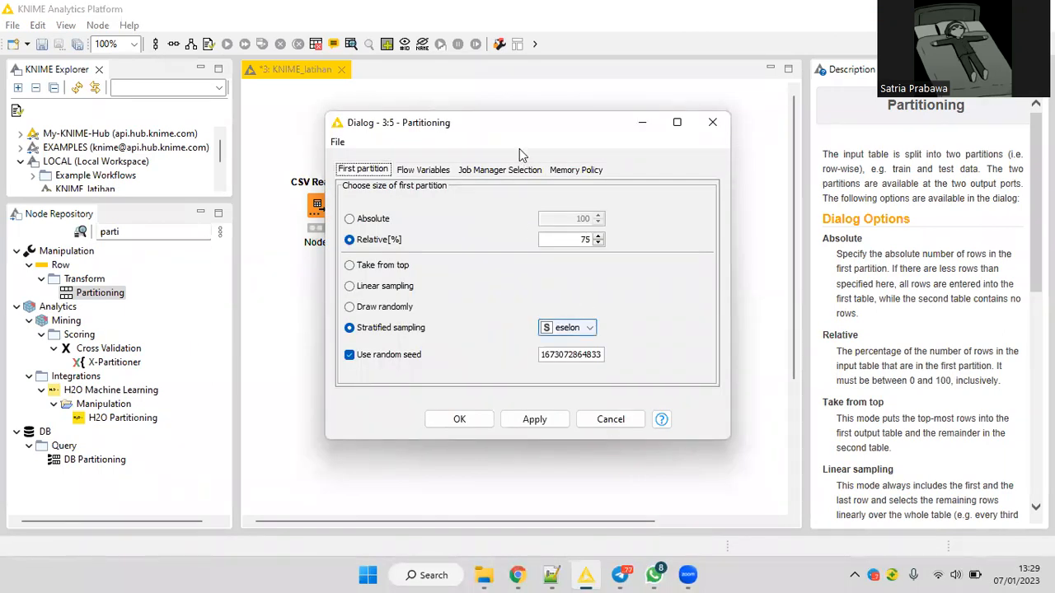
{"action": "key", "text": "Escape"}
Find the tree nodes in the repository, and add a Decision Tree Learner fed by Partitioning's first output.
{"action": "left_click_drag", "start_coordinate": [168, 229], "coordinate": [92, 237]}
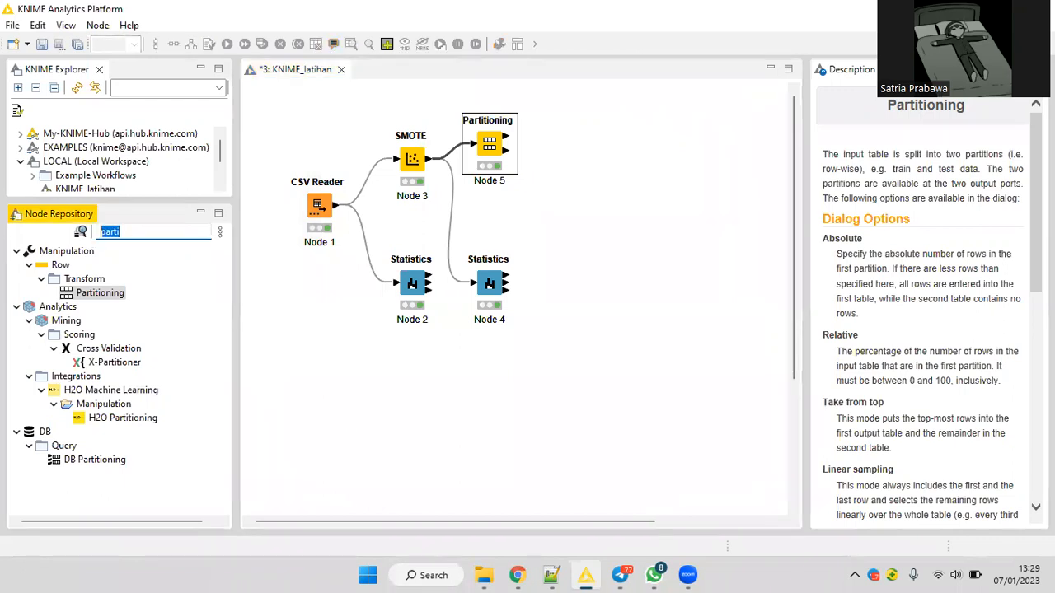
{"action": "type", "text": "tree"}
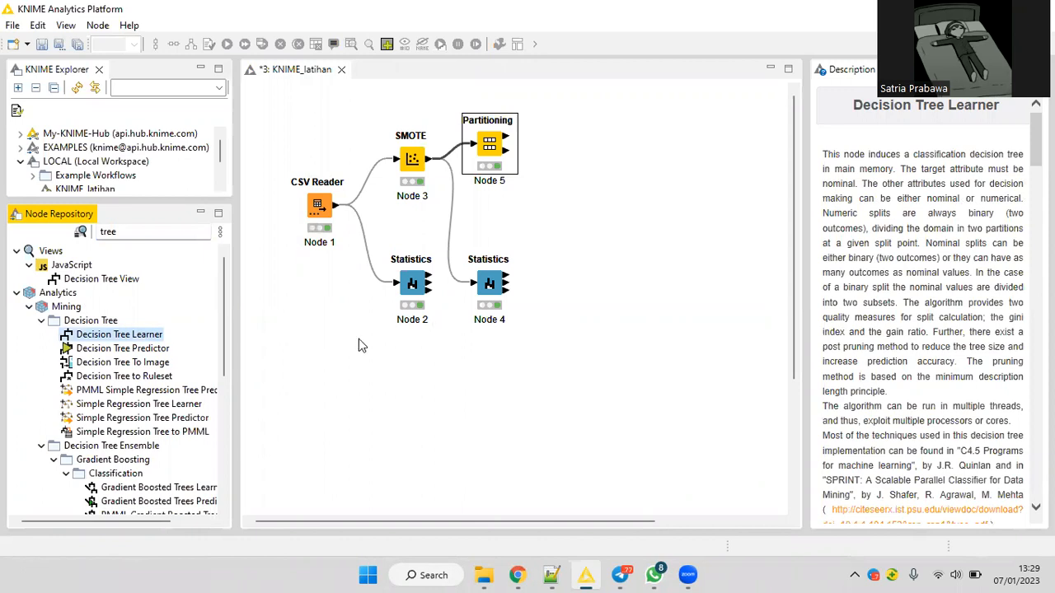
{"action": "left_click", "coordinate": [153, 349]}
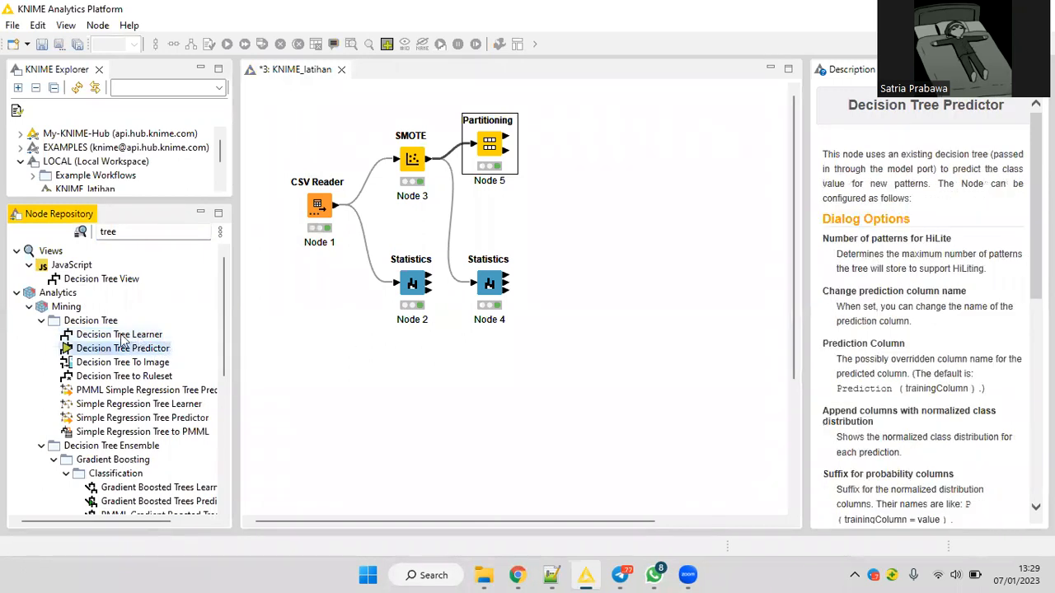
{"action": "left_click", "coordinate": [122, 337]}
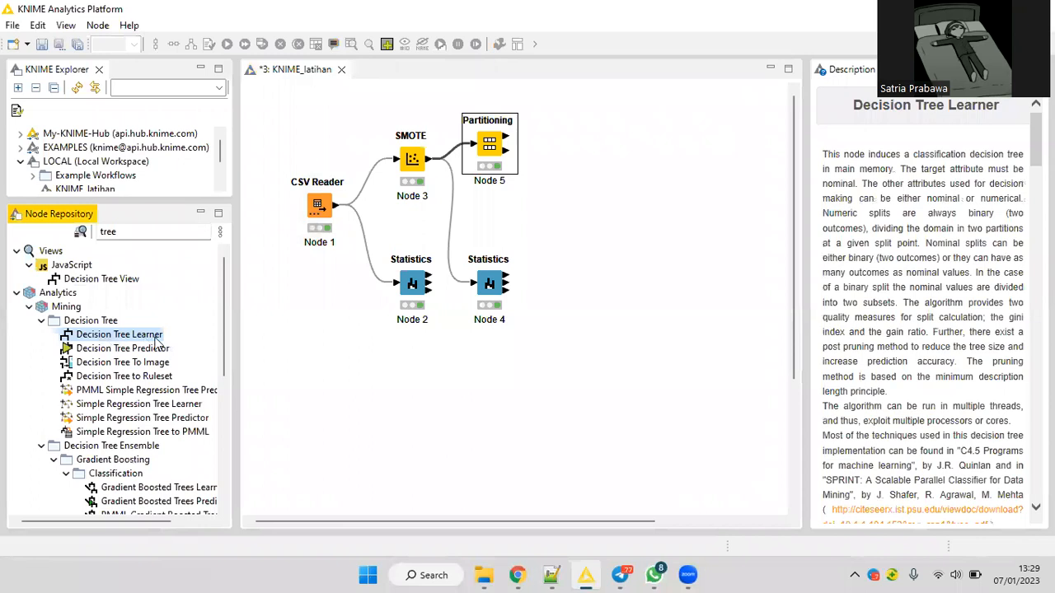
{"action": "left_click_drag", "start_coordinate": [145, 334], "coordinate": [582, 128]}
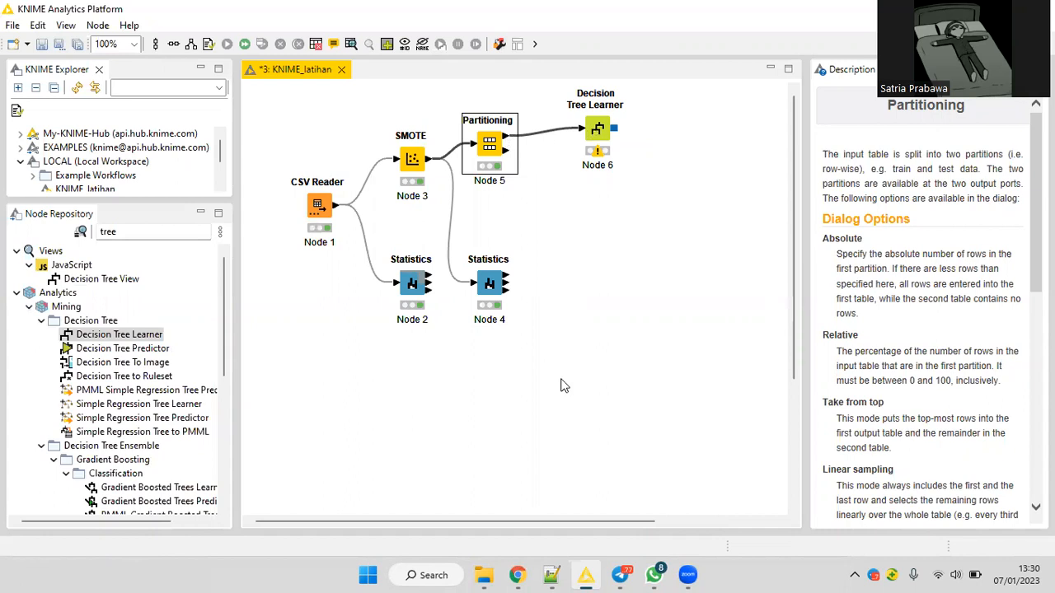
Check the row counts in Partitioning's First partition and Second partition tables, closing each table after viewing.
{"action": "right_click", "coordinate": [507, 139]}
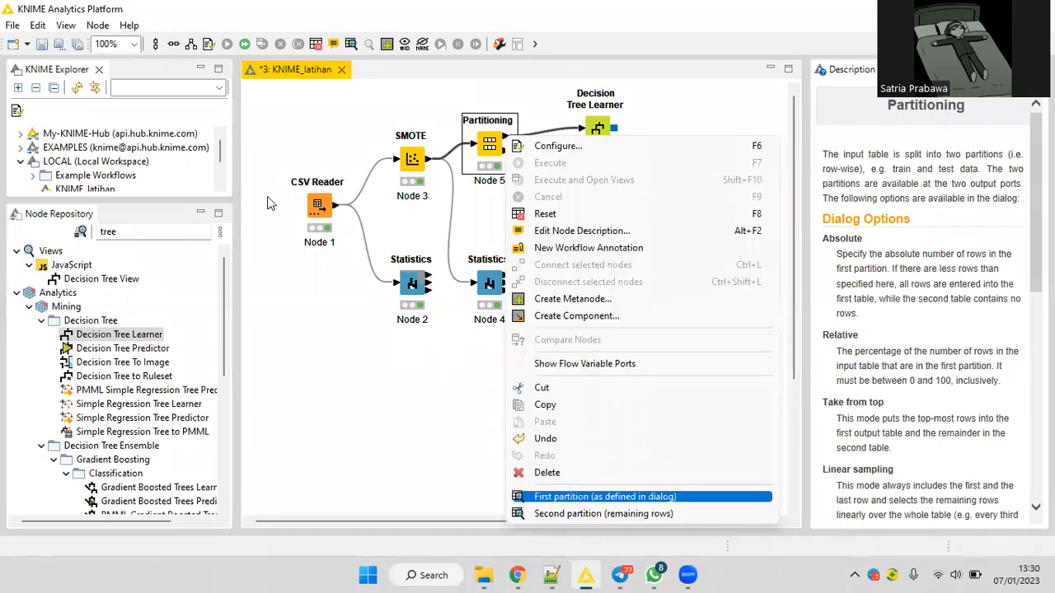
{"action": "key", "text": "Return"}
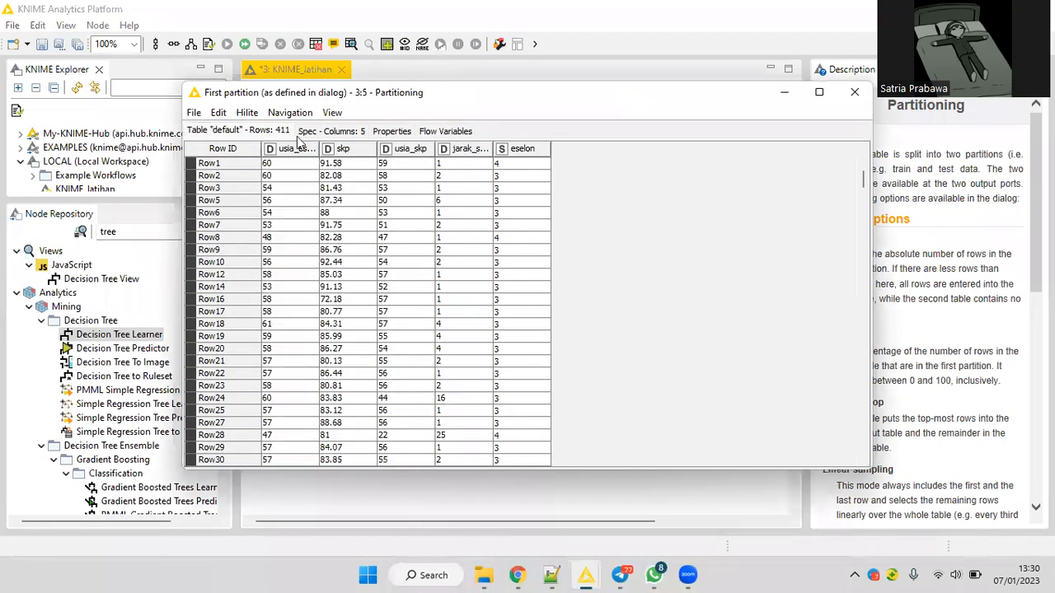
{"action": "left_click", "coordinate": [853, 91]}
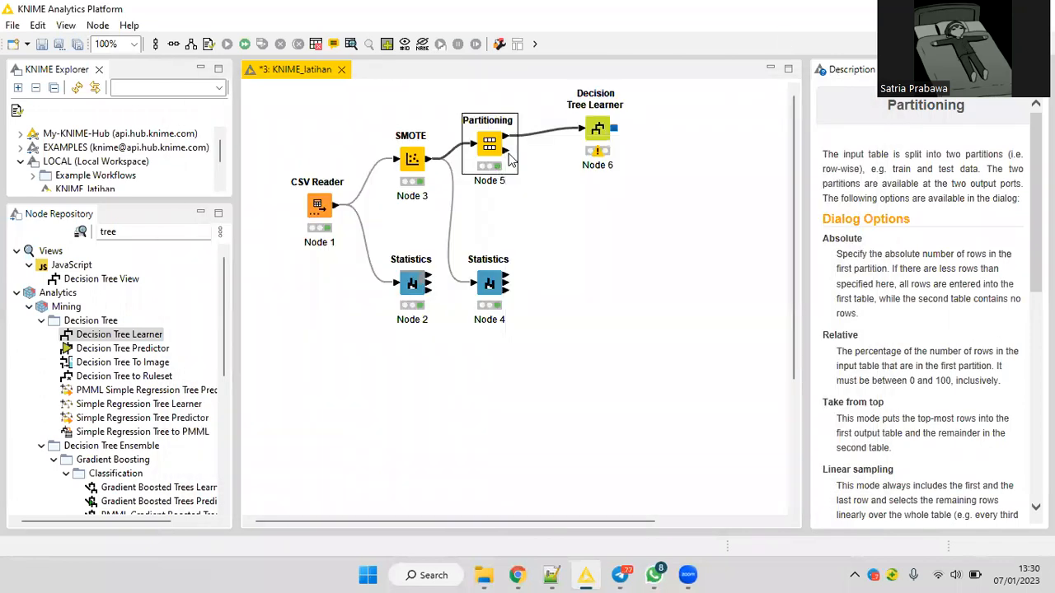
{"action": "right_click", "coordinate": [508, 154]}
{"action": "left_click", "coordinate": [574, 518]}
{"action": "left_click", "coordinate": [589, 514]}
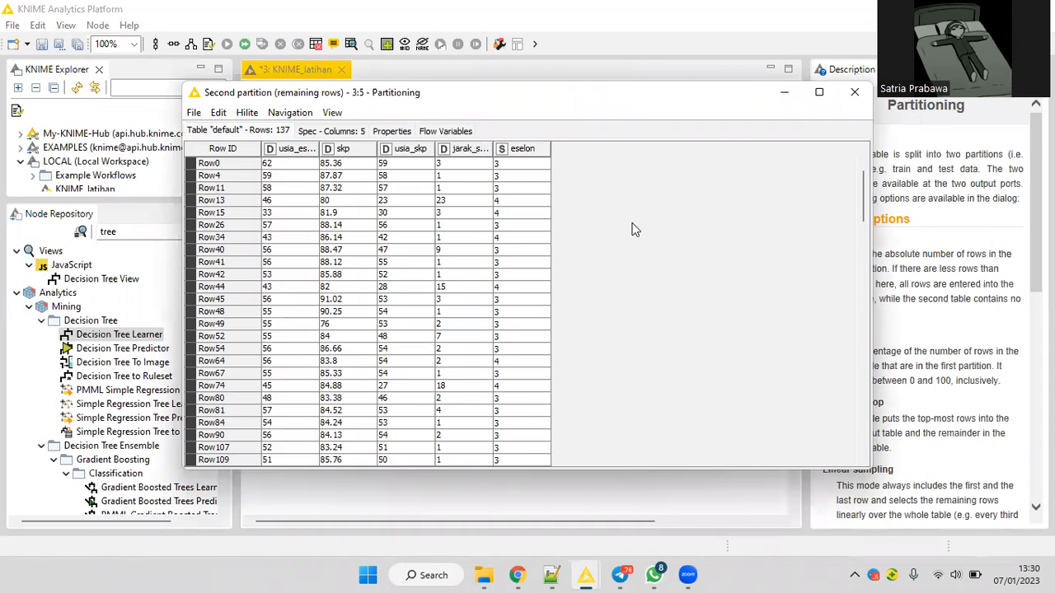
{"action": "key", "text": "Escape"}
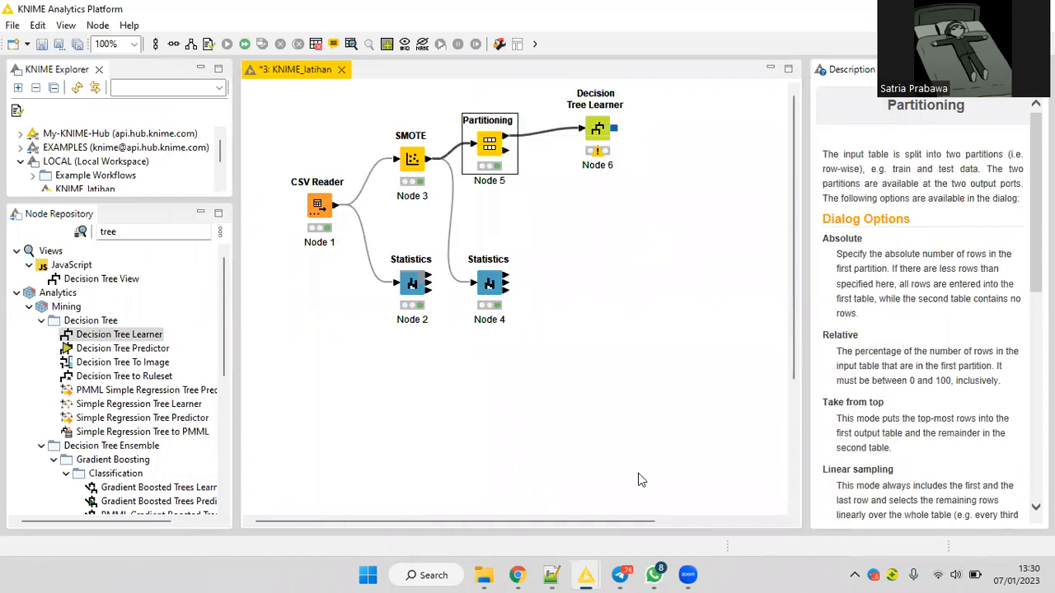
Shift the Decision Tree Learner slightly closer to Partitioning, set its quality measure to Gain ratio, and execute it.
{"action": "right_click", "coordinate": [601, 136]}
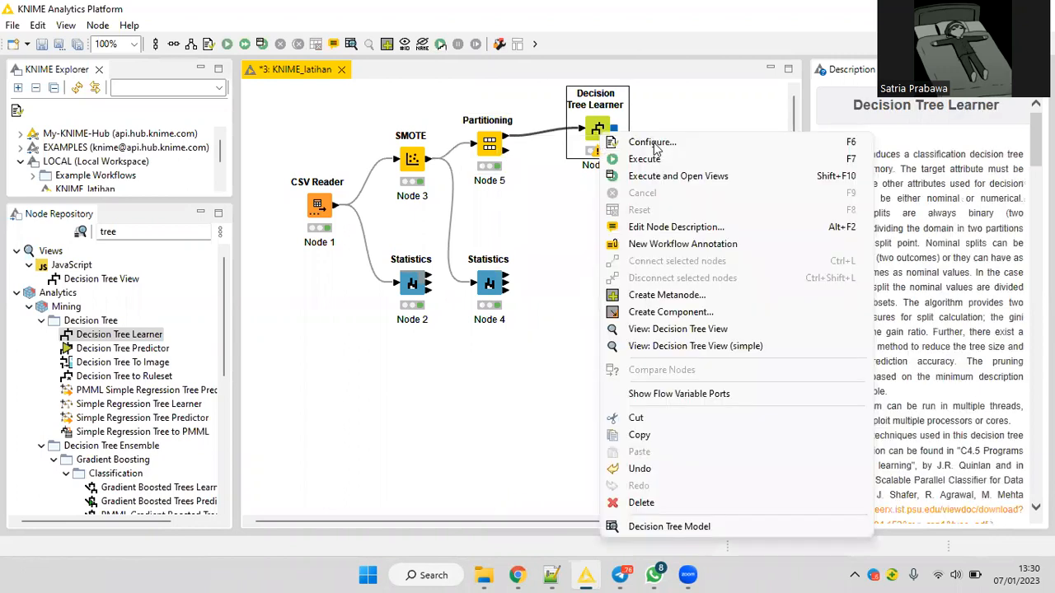
{"action": "mouse_move", "coordinate": [596, 132]}
{"action": "left_mouse_down"}
{"action": "mouse_move", "coordinate": [556, 131]}
{"action": "mouse_move", "coordinate": [582, 139]}
{"action": "left_mouse_up"}
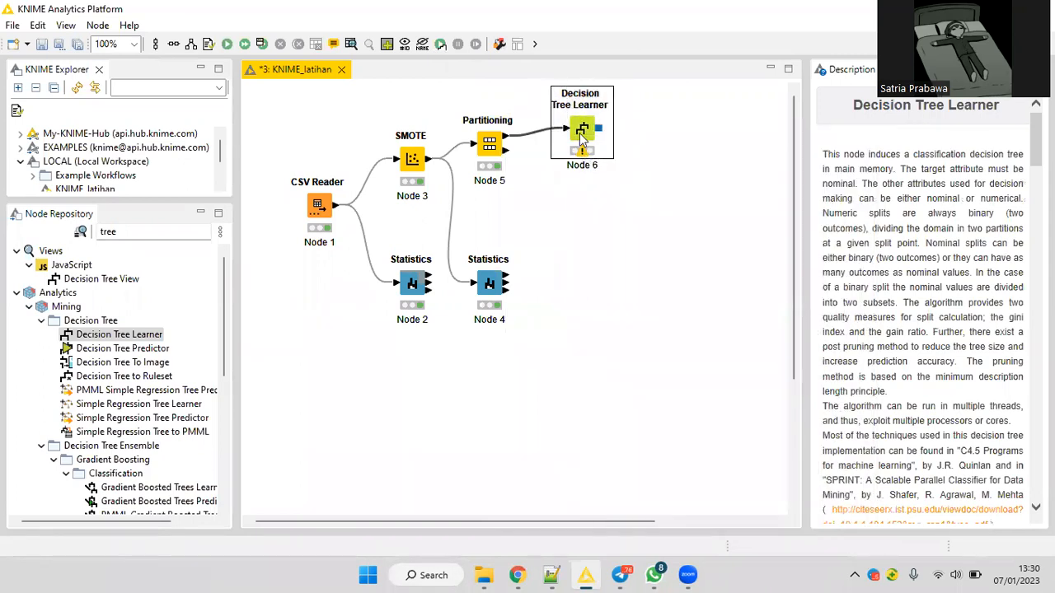
{"action": "right_click", "coordinate": [582, 138]}
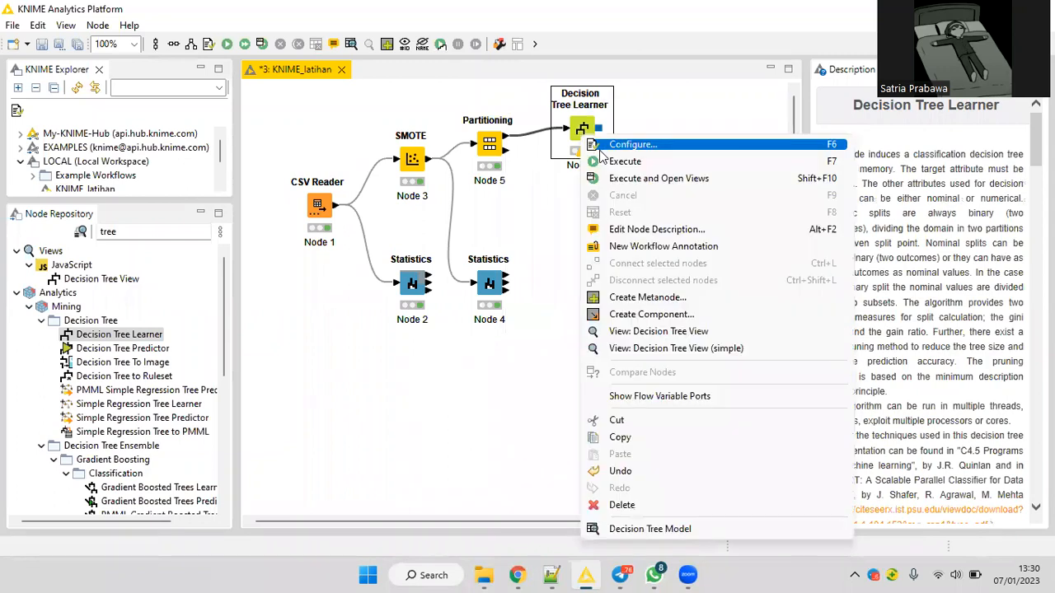
{"action": "left_click", "coordinate": [600, 146]}
{"action": "left_click", "coordinate": [580, 121]}
{"action": "left_click", "coordinate": [574, 134]}
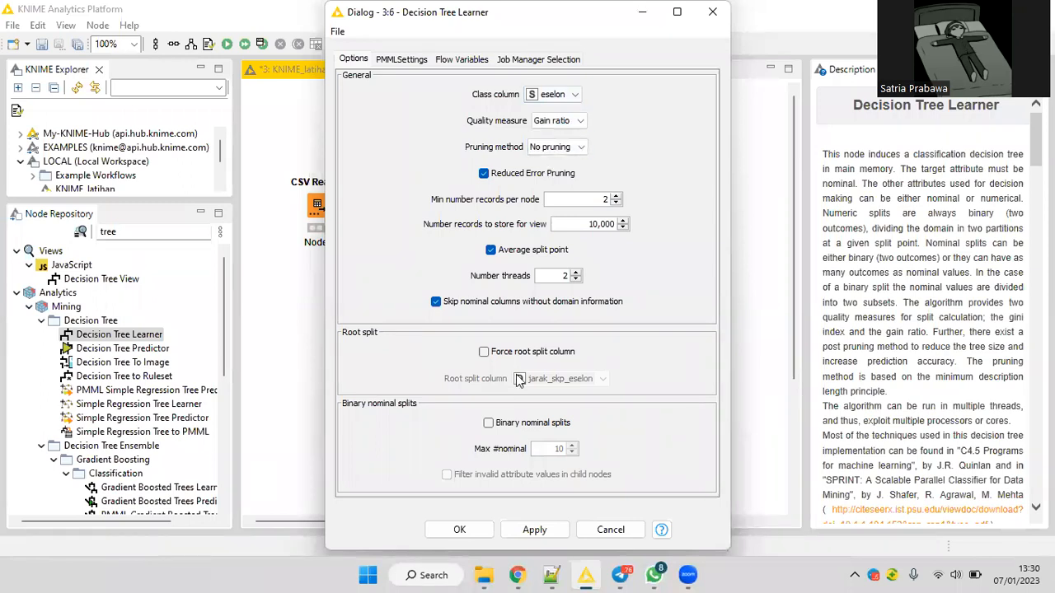
{"action": "left_click", "coordinate": [463, 530]}
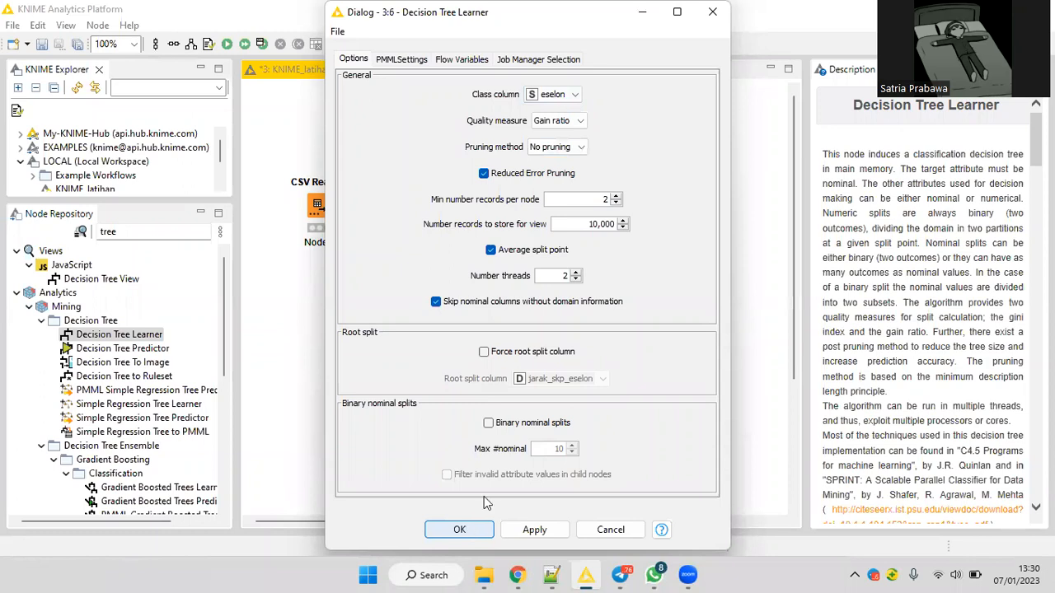
{"action": "left_click", "coordinate": [467, 530]}
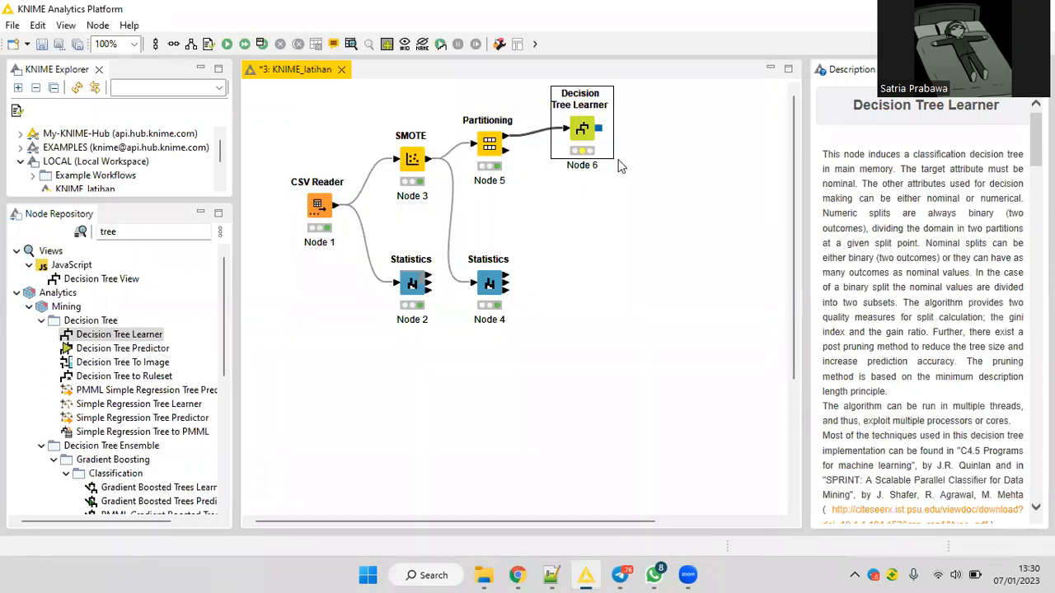
{"action": "right_click", "coordinate": [580, 137]}
{"action": "left_click", "coordinate": [590, 161]}
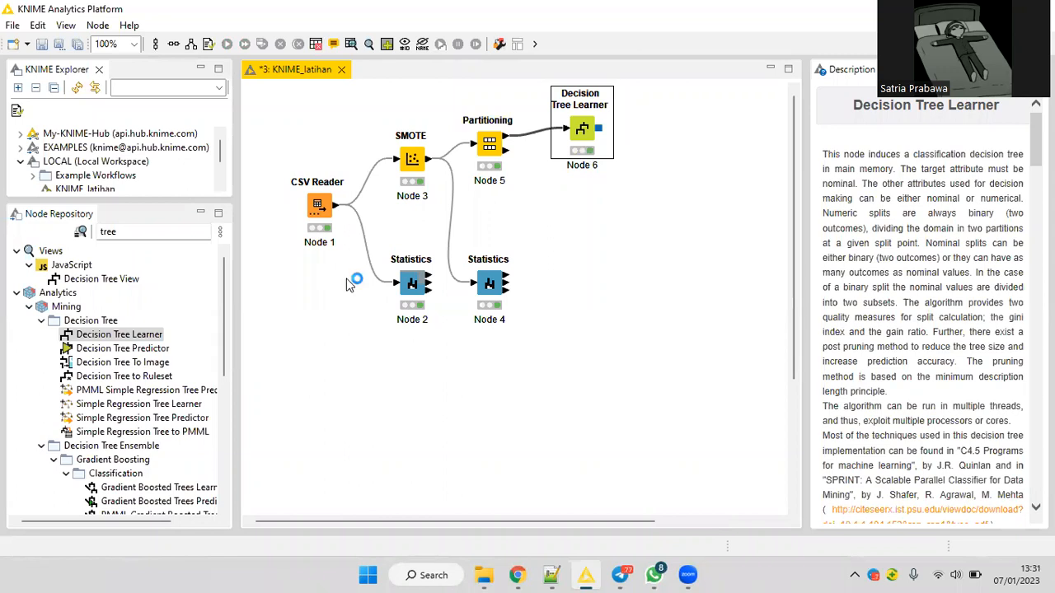
Add a Decision Tree Predictor below the learner, and connect it to the learner's model and Partitioning's second output.
{"action": "left_click_drag", "start_coordinate": [163, 351], "coordinate": [590, 346]}
{"action": "left_click_drag", "start_coordinate": [654, 216], "coordinate": [623, 226]}
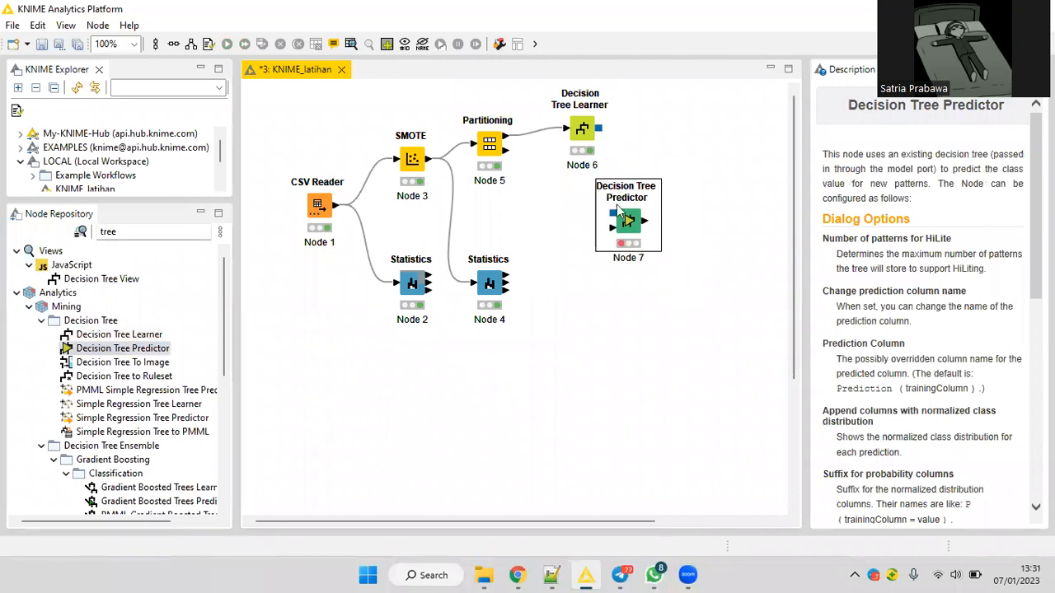
{"action": "left_click_drag", "start_coordinate": [599, 129], "coordinate": [613, 214]}
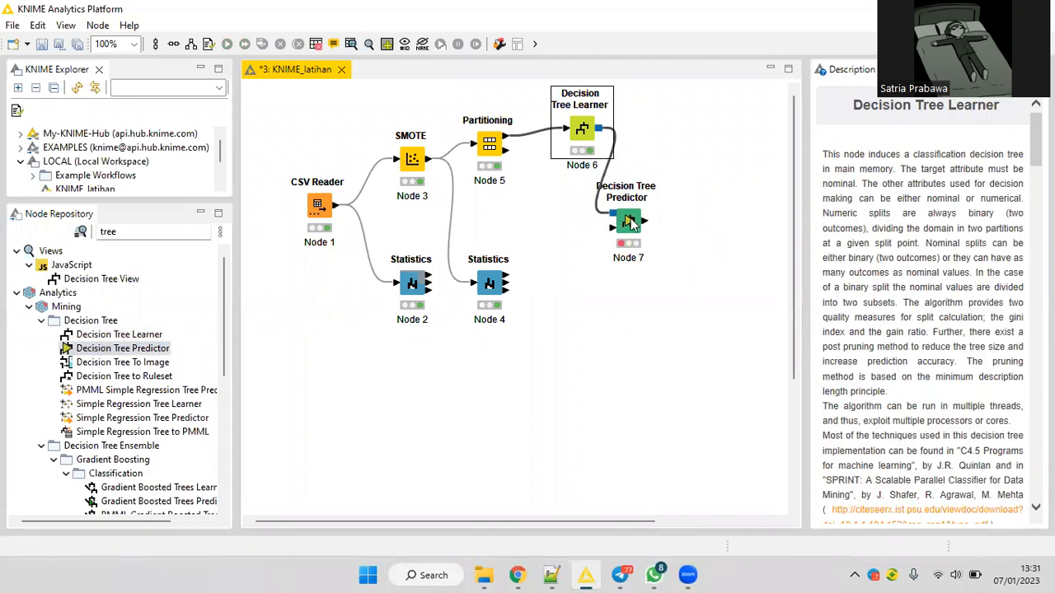
{"action": "left_click_drag", "start_coordinate": [631, 222], "coordinate": [646, 223]}
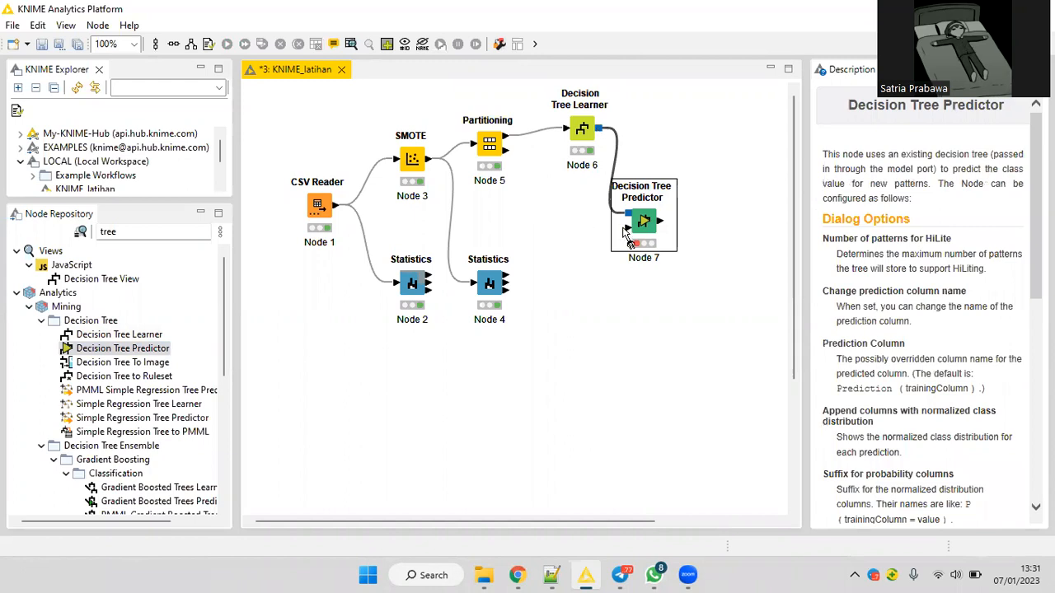
{"action": "left_click_drag", "start_coordinate": [506, 151], "coordinate": [627, 230]}
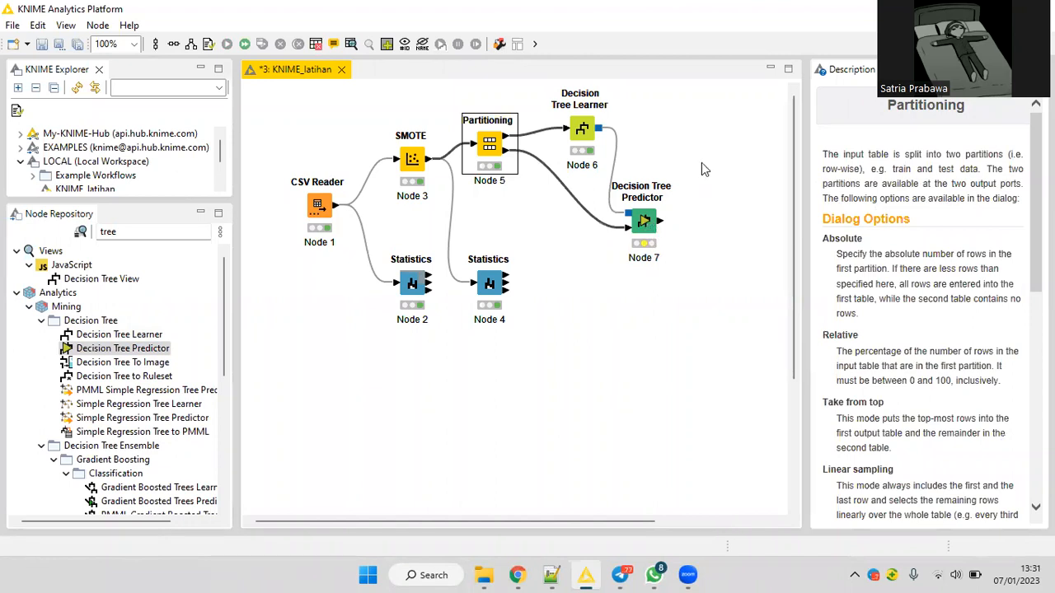
Apply the Decision Tree Predictor's default settings and execute the node.
{"action": "right_click", "coordinate": [645, 221]}
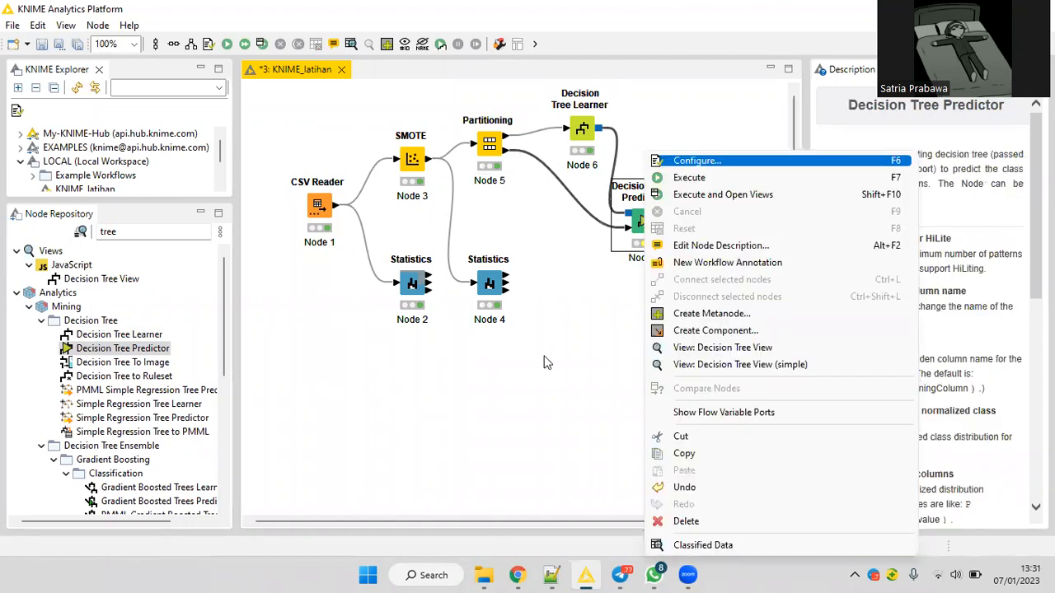
{"action": "key", "text": "Return"}
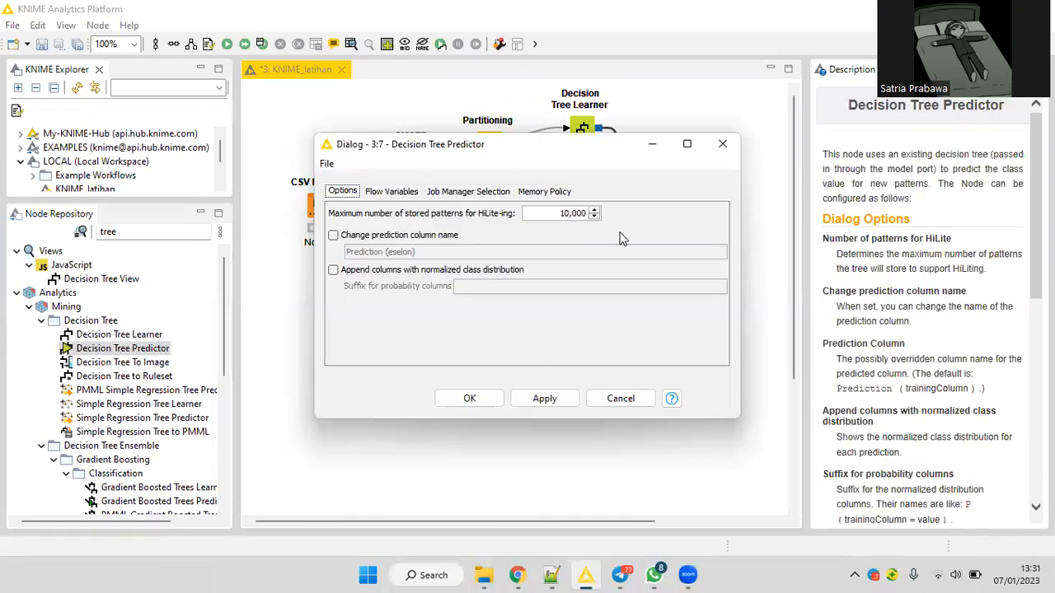
{"action": "left_click", "coordinate": [539, 398]}
{"action": "key", "text": "Escape"}
{"action": "right_click", "coordinate": [631, 211]}
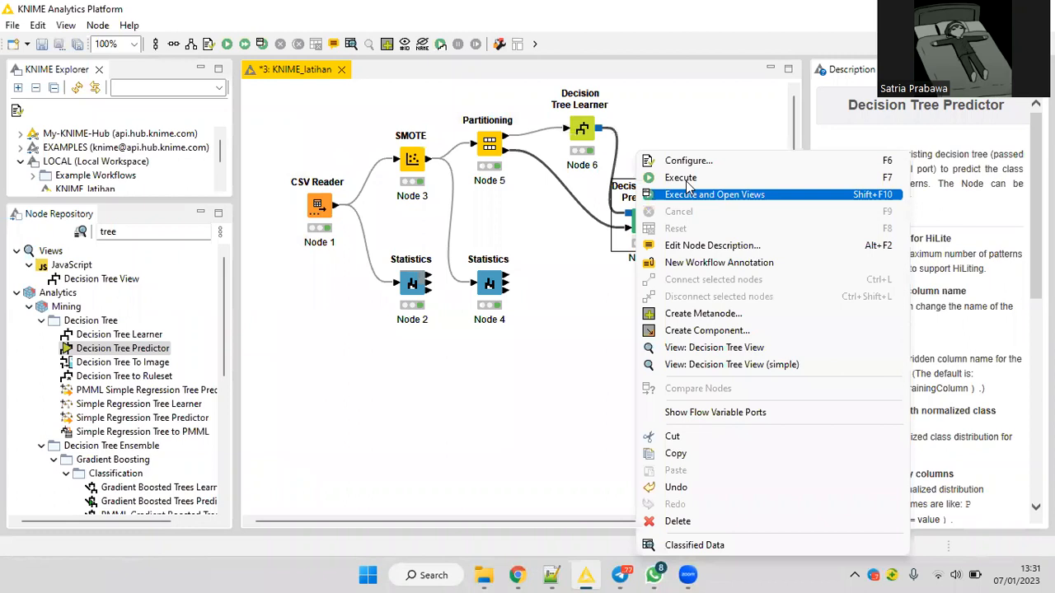
Find the Scorer node in the repository, add it above and beside the Decision Tree Predictor, and connect it to the predictor's output.
{"action": "left_click", "coordinate": [158, 233]}
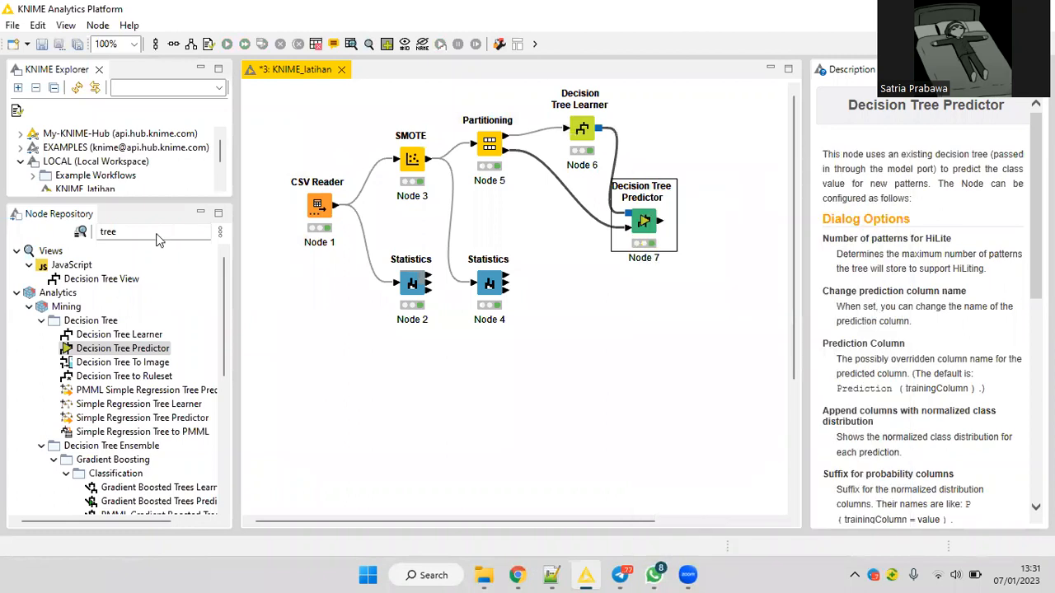
{"action": "left_click", "coordinate": [155, 234]}
{"action": "double_click", "coordinate": [152, 224]}
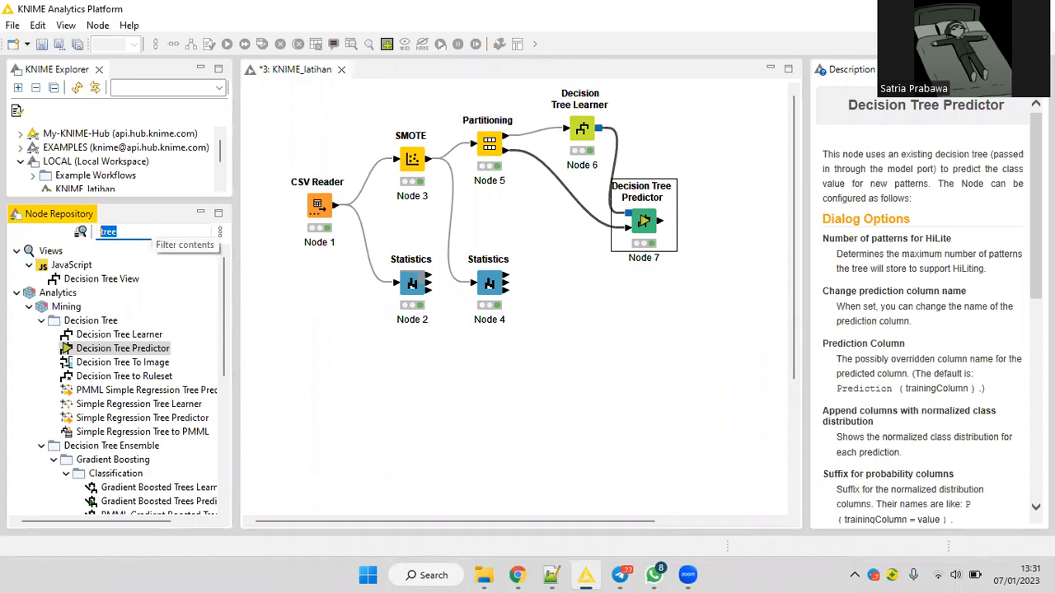
{"action": "type", "text": "scrore"}
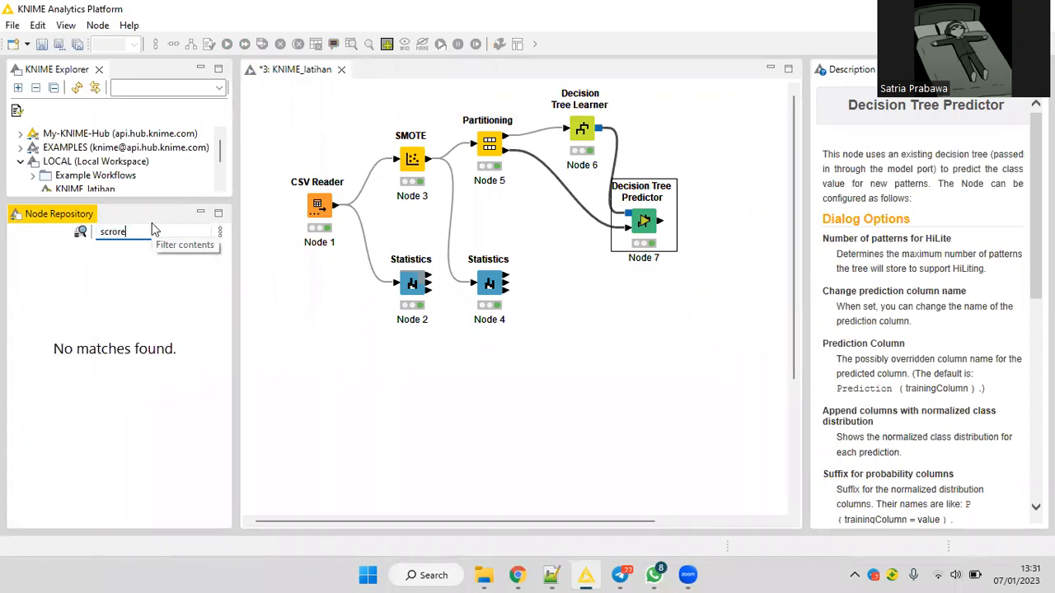
{"action": "key", "text": "BackSpace"}
{"action": "key", "text": "BackSpace"}
{"action": "key", "text": "BackSpace"}
{"action": "key", "text": "BackSpace"}
{"action": "type", "text": "o"}
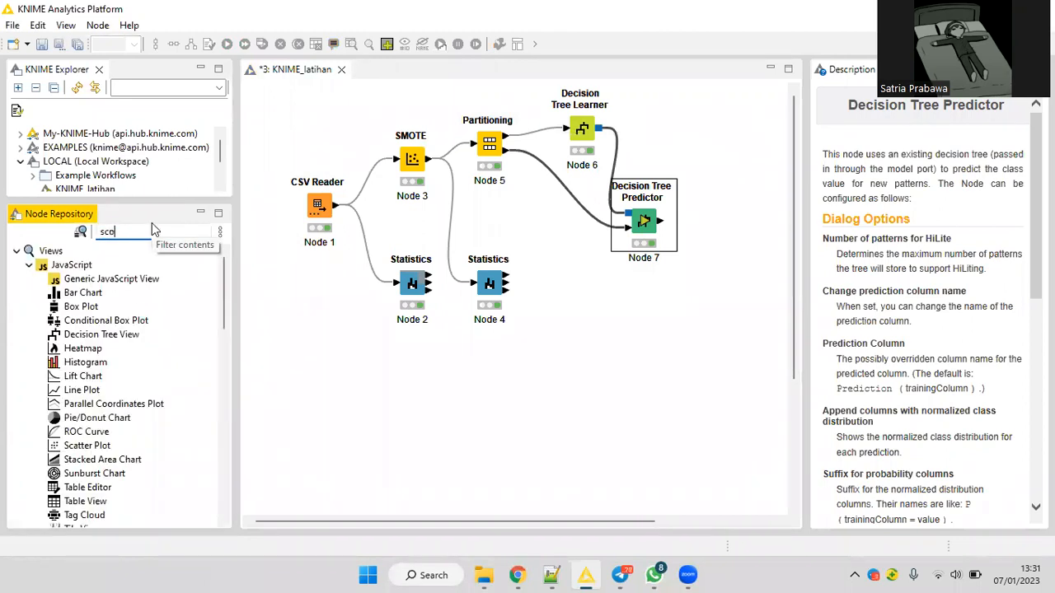
{"action": "type", "text": "rer"}
{"action": "left_click_drag", "start_coordinate": [103, 297], "coordinate": [711, 162]}
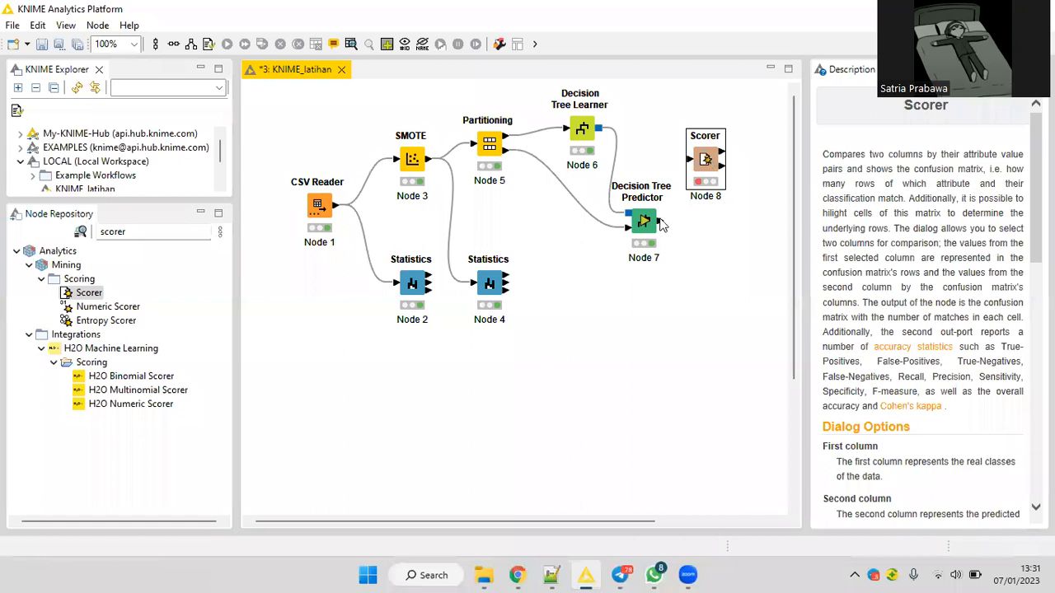
{"action": "left_click_drag", "start_coordinate": [661, 221], "coordinate": [691, 159]}
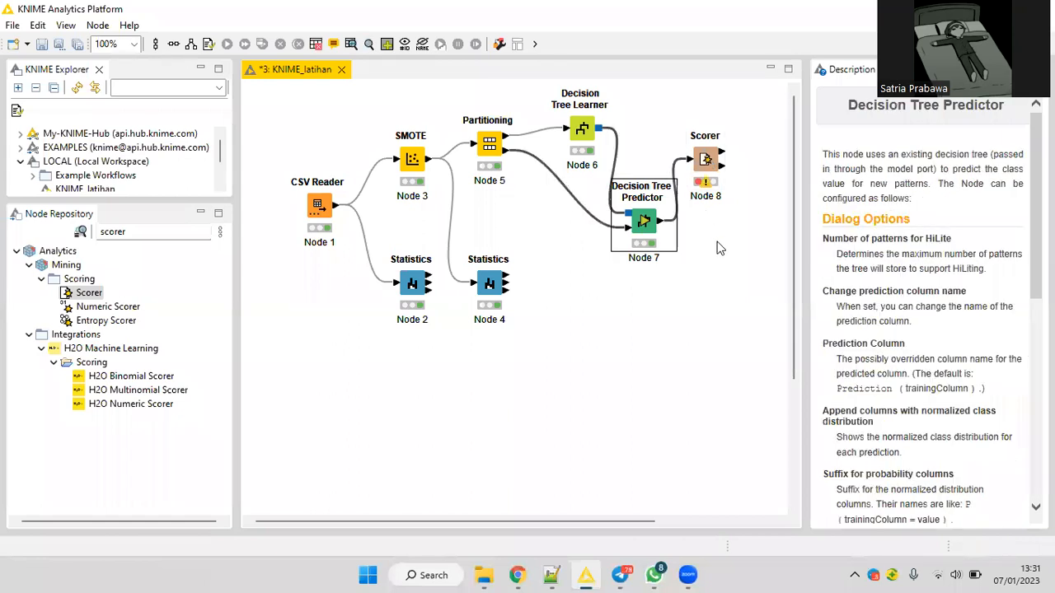
Configure the Scorer to compare eselon with Prediction (eselon), ignoring missing values, and execute it.
{"action": "right_click", "coordinate": [710, 160]}
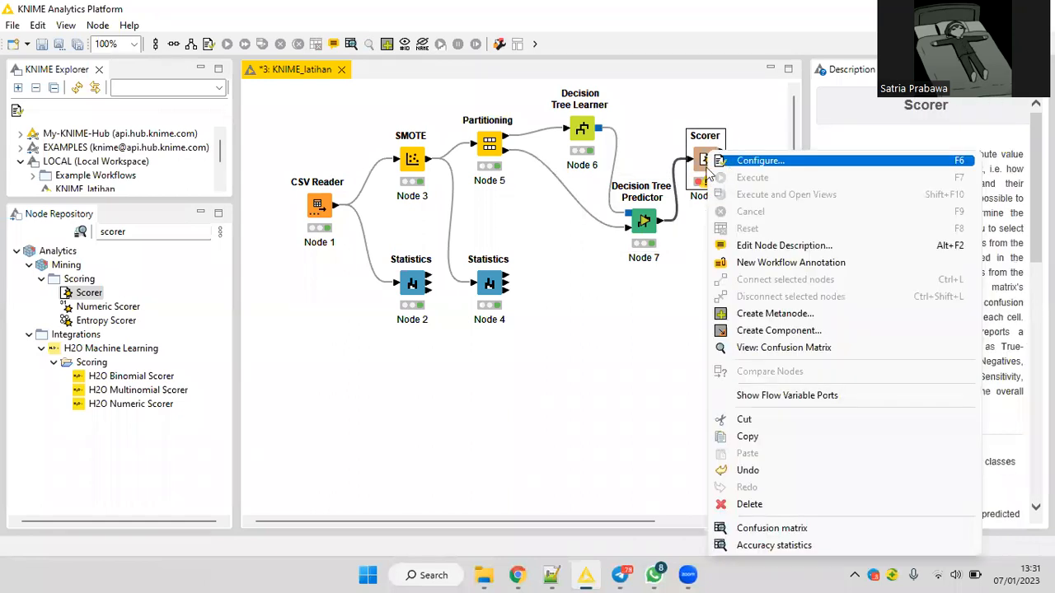
{"action": "key", "text": "Return"}
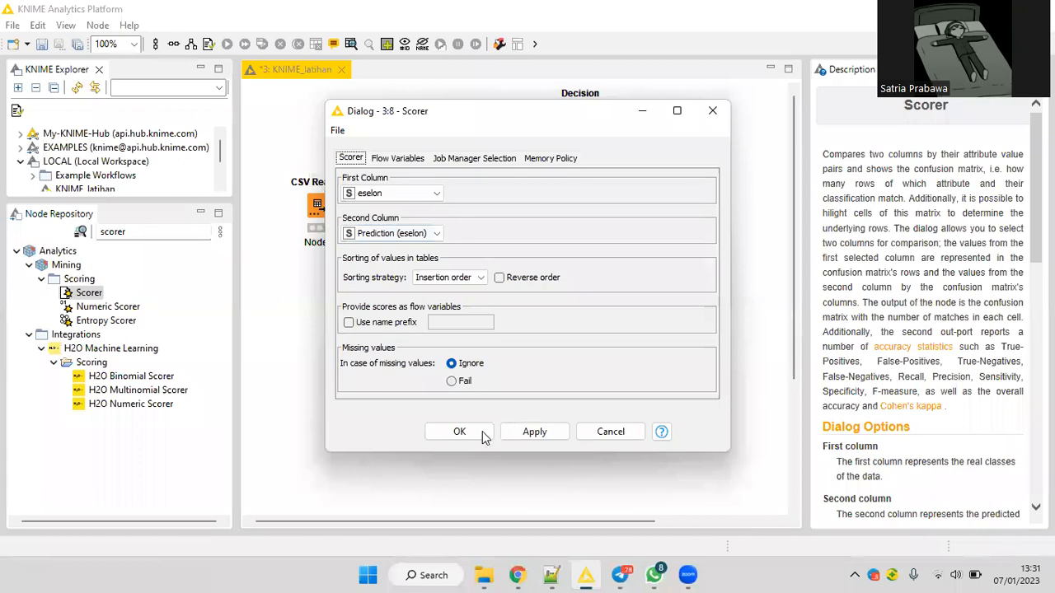
{"action": "key", "text": "Return"}
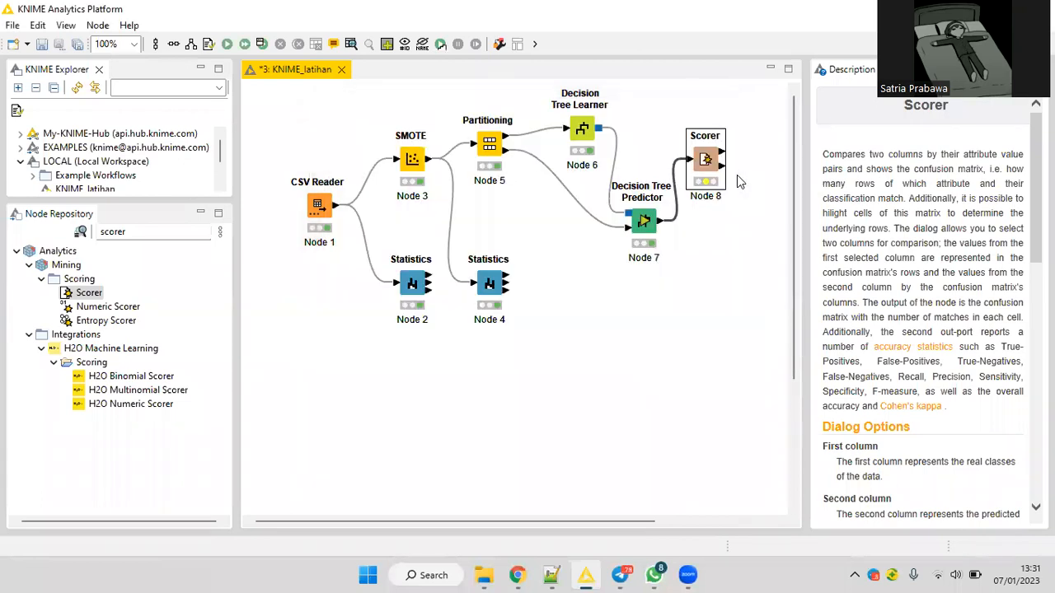
{"action": "right_click", "coordinate": [707, 161]}
{"action": "left_click", "coordinate": [746, 174]}
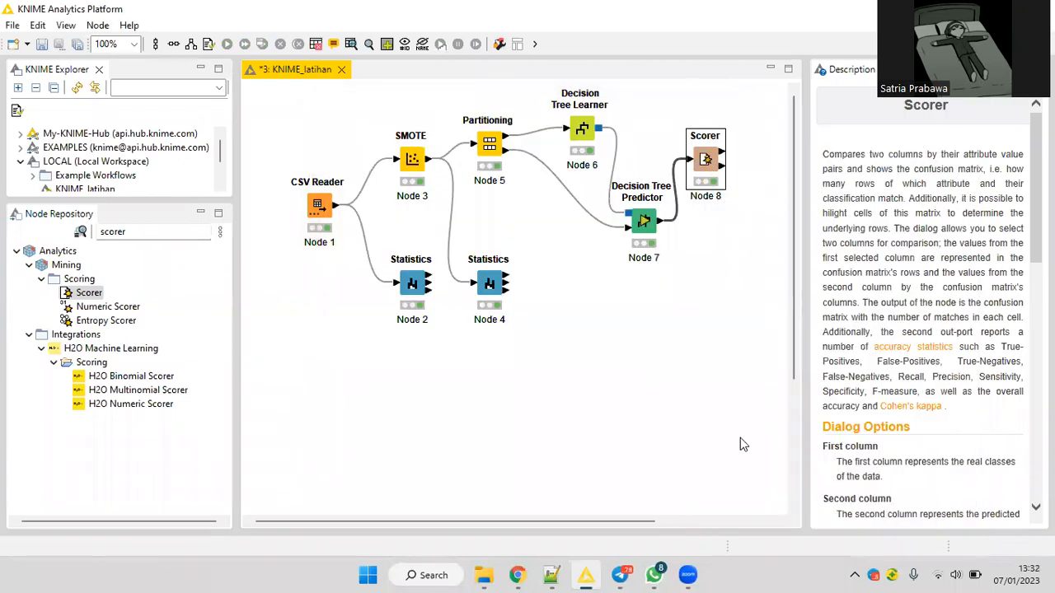
Check the accuracy and misclassifications in the Scorer's Confusion Matrix view, and close the view.
{"action": "right_click", "coordinate": [708, 153]}
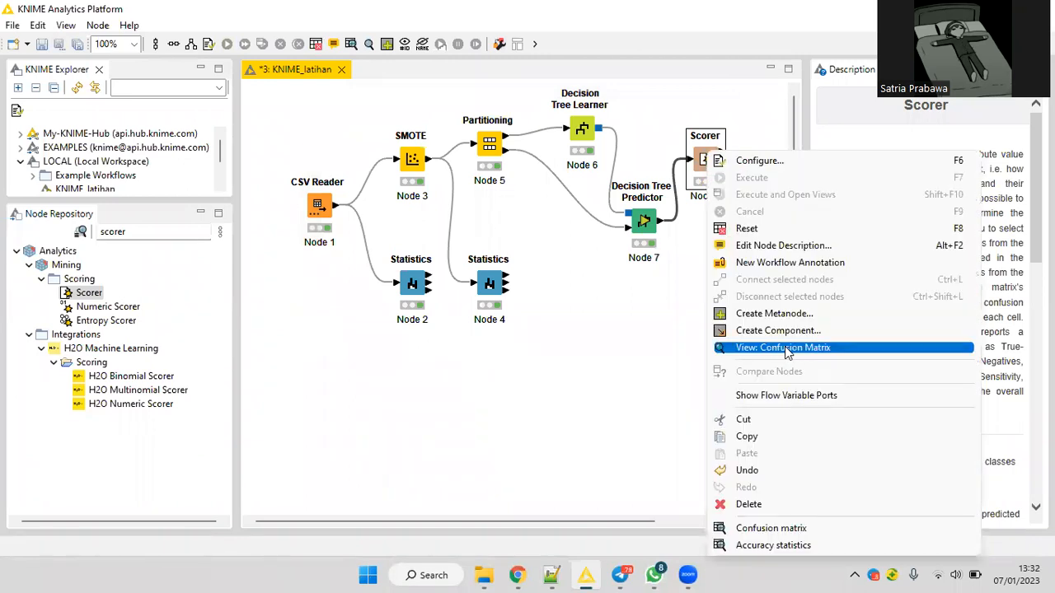
{"action": "left_click", "coordinate": [788, 350]}
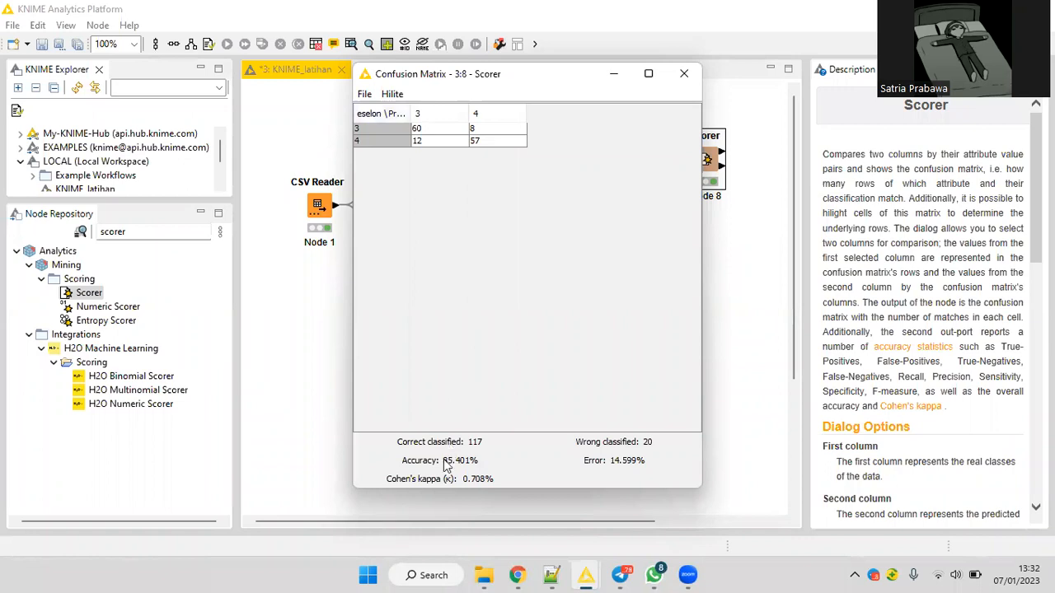
{"action": "left_click", "coordinate": [682, 74]}
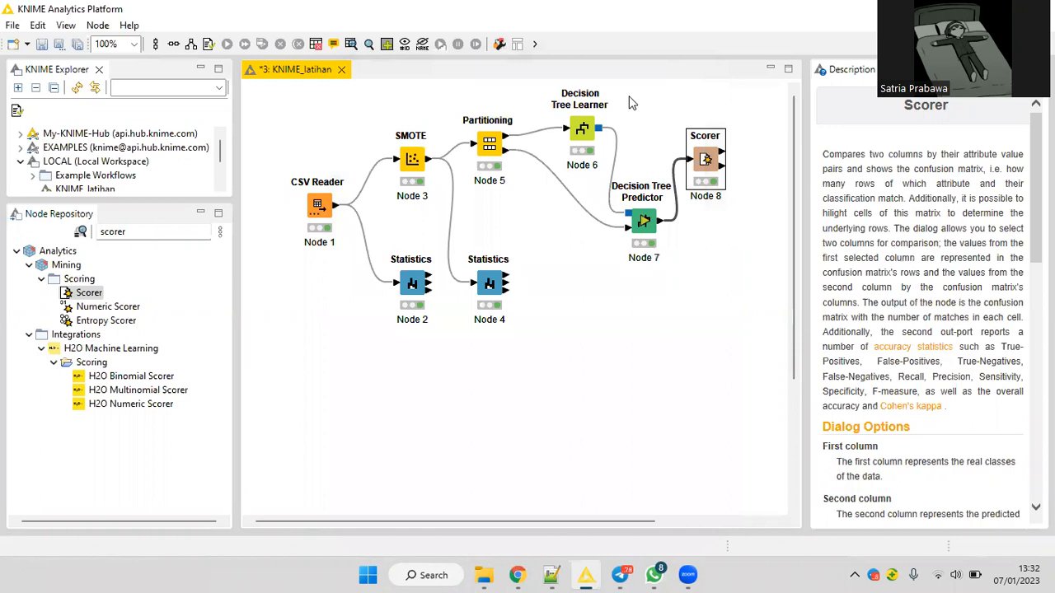
Set the Decision Tree Learner's minimum number of records per node to 4, and accept resetting the connected nodes.
{"action": "right_click", "coordinate": [582, 125]}
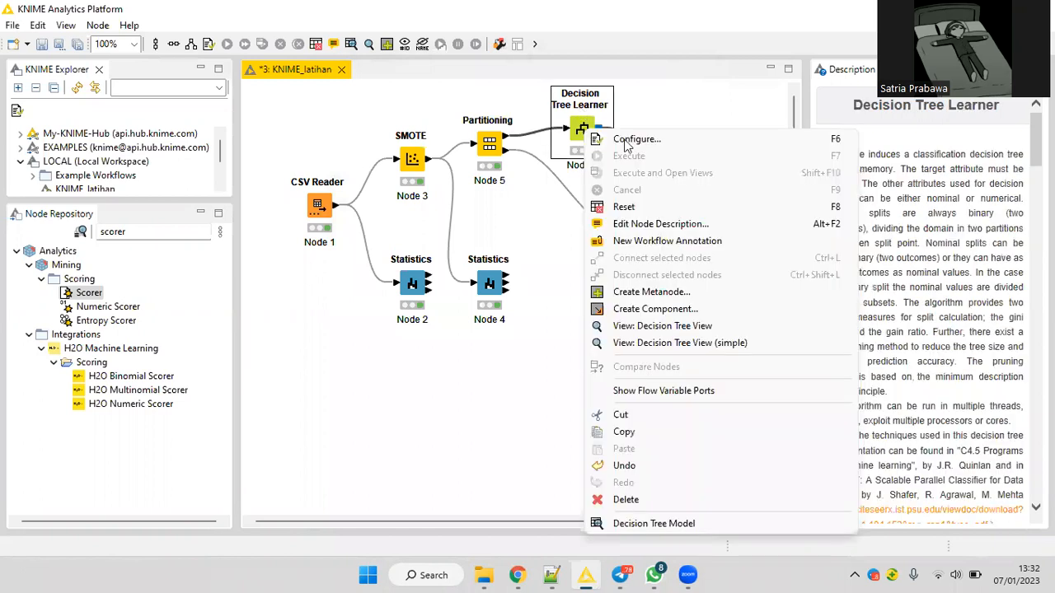
{"action": "key", "text": "Return"}
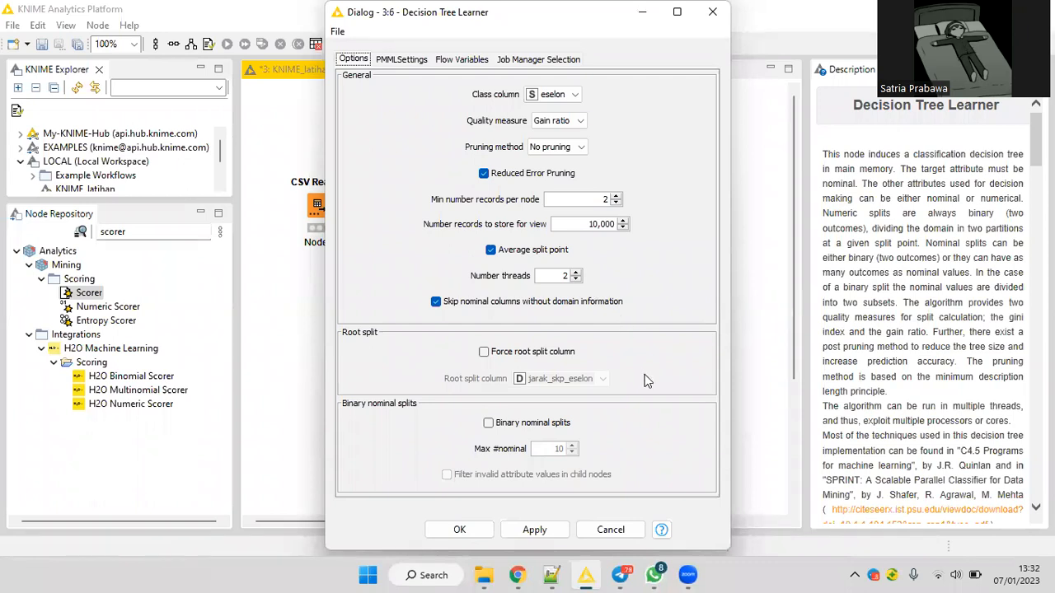
{"action": "double_click", "coordinate": [609, 201]}
{"action": "type", "text": "4"}
{"action": "double_click", "coordinate": [565, 277]}
{"action": "double_click", "coordinate": [608, 199]}
{"action": "key", "text": "Return"}
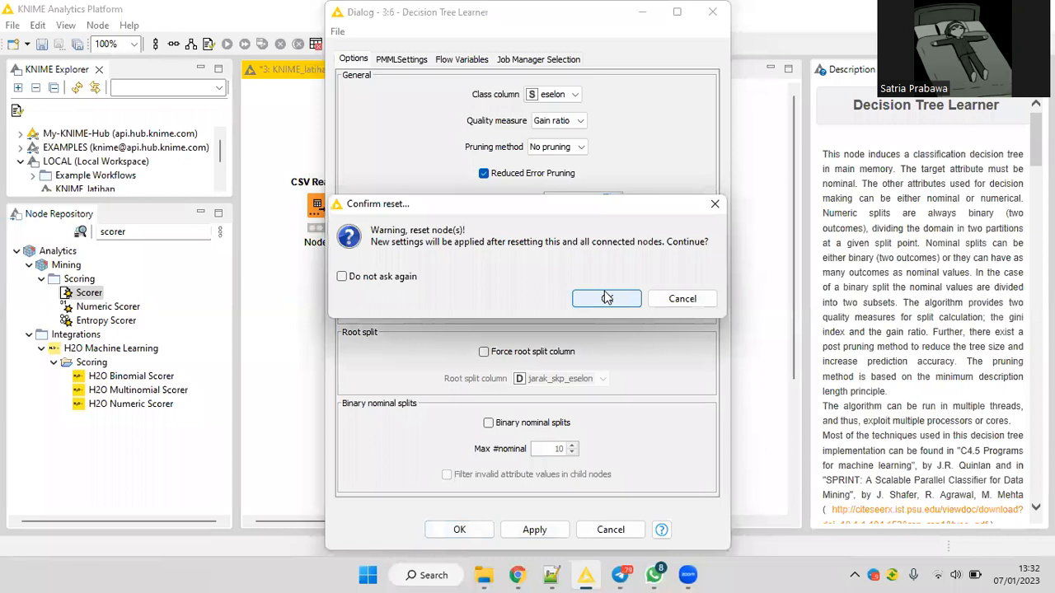
{"action": "left_click", "coordinate": [606, 298]}
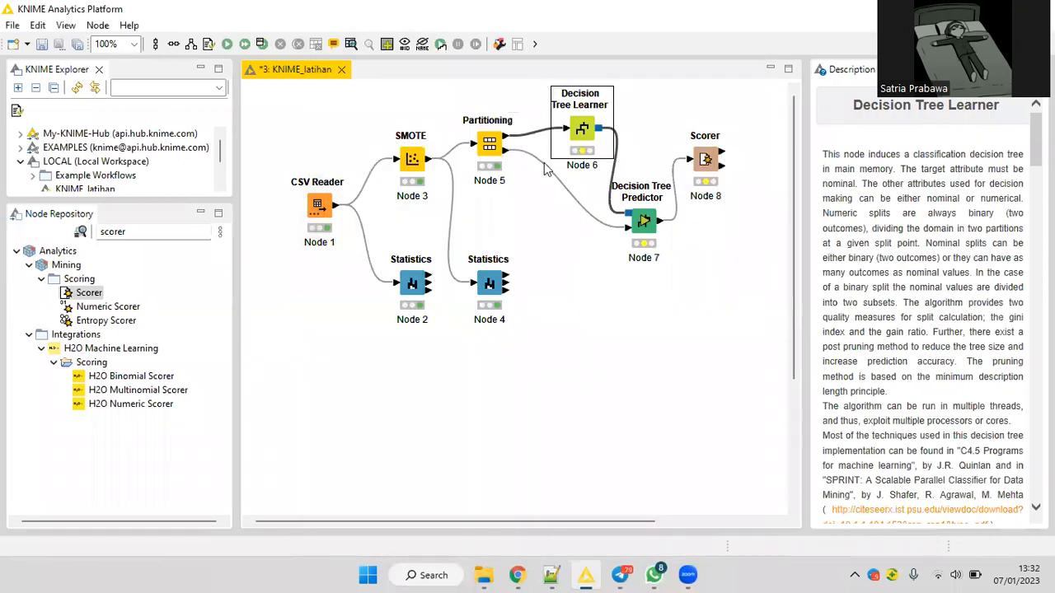
Re-execute the Decision Tree Learner, Predictor and Scorer, and check the Scorer's Confusion Matrix view again.
{"action": "right_click", "coordinate": [585, 142]}
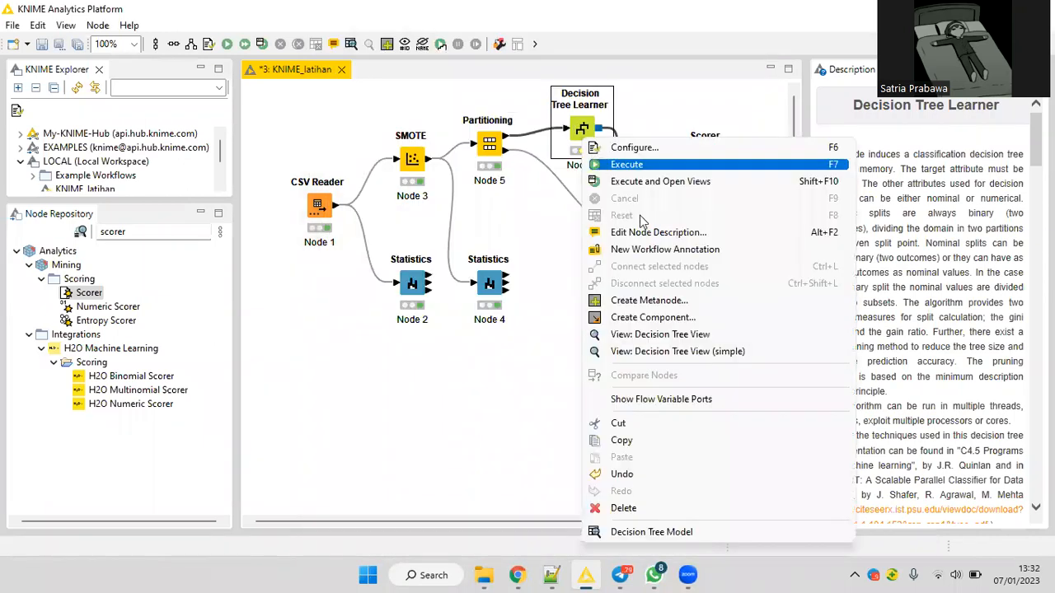
{"action": "left_click", "coordinate": [669, 184]}
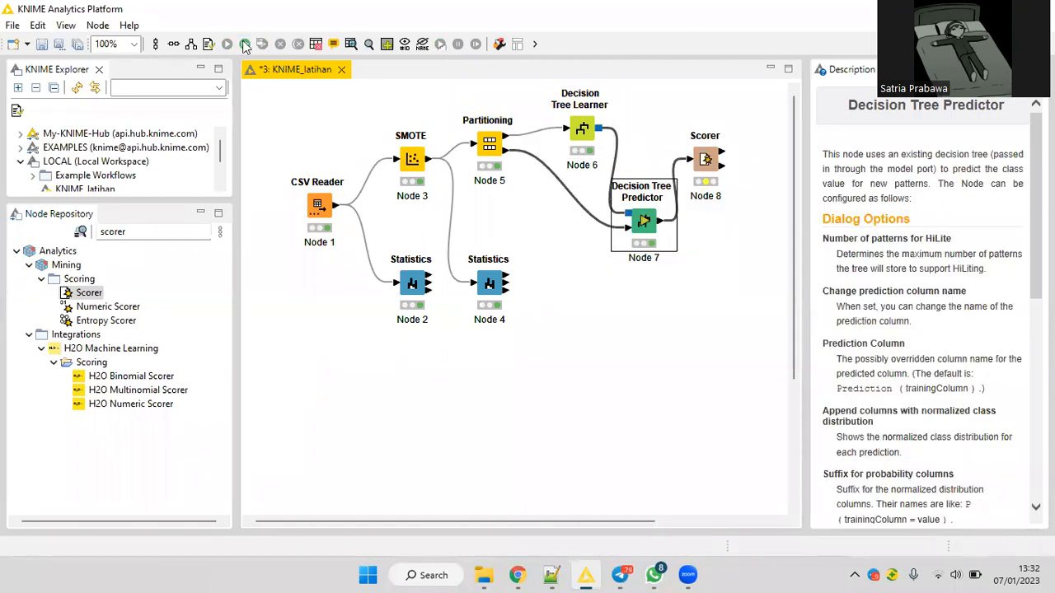
{"action": "right_click", "coordinate": [703, 169]}
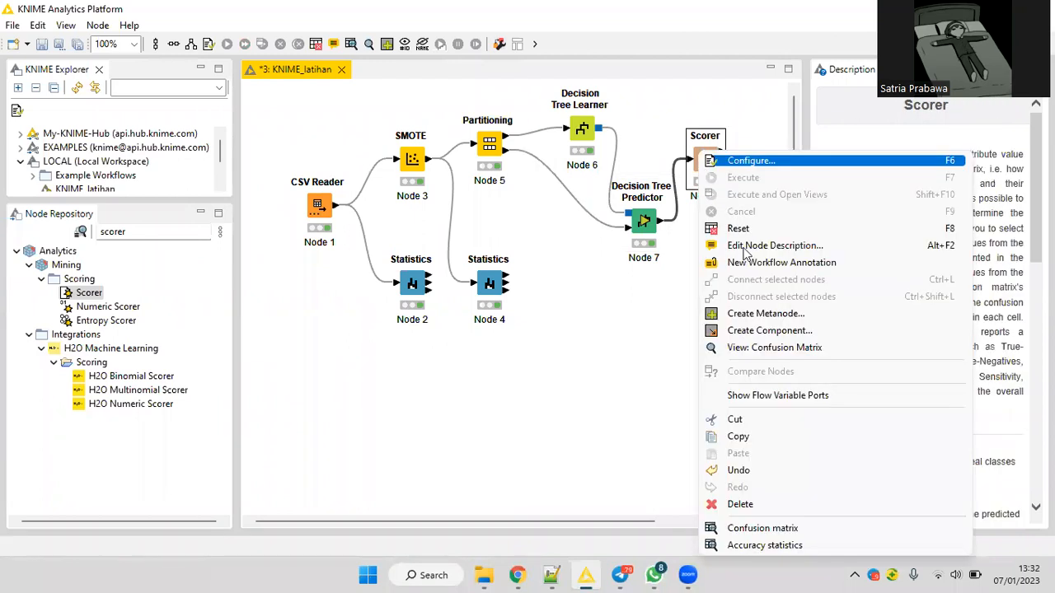
{"action": "left_click", "coordinate": [738, 353]}
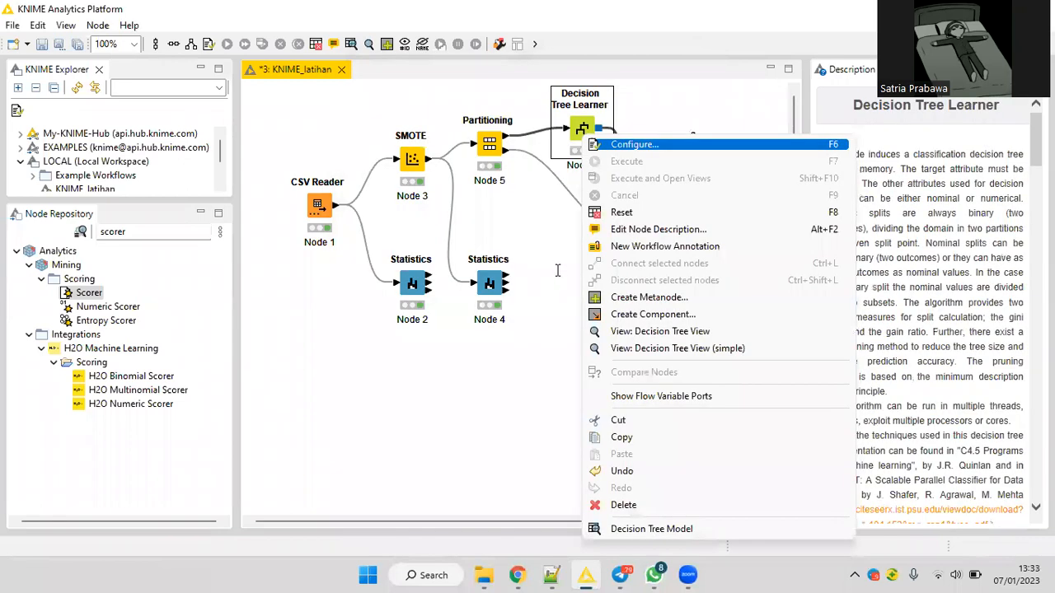
Set the Decision Tree Learner's minimum number of records per node to 2, and accept resetting the connected nodes.
{"action": "key", "text": "Return"}
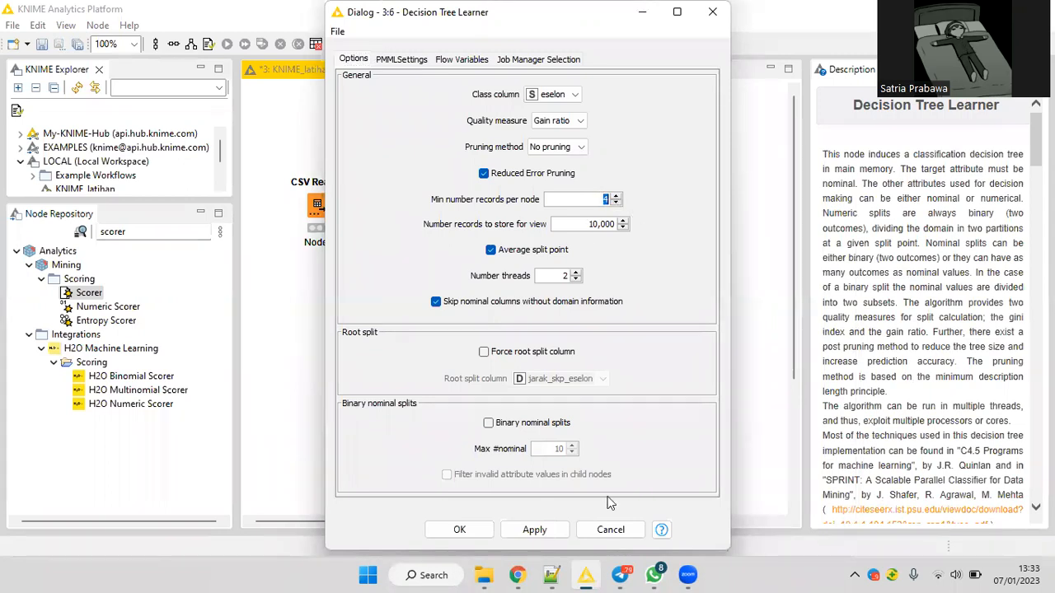
{"action": "type", "text": "2"}
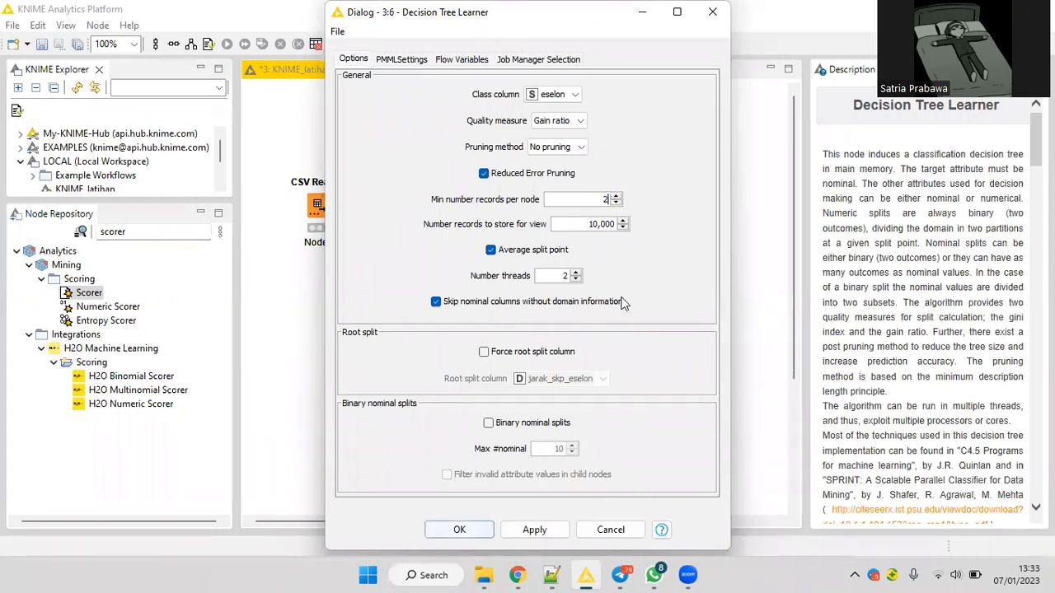
{"action": "key", "text": "Return"}
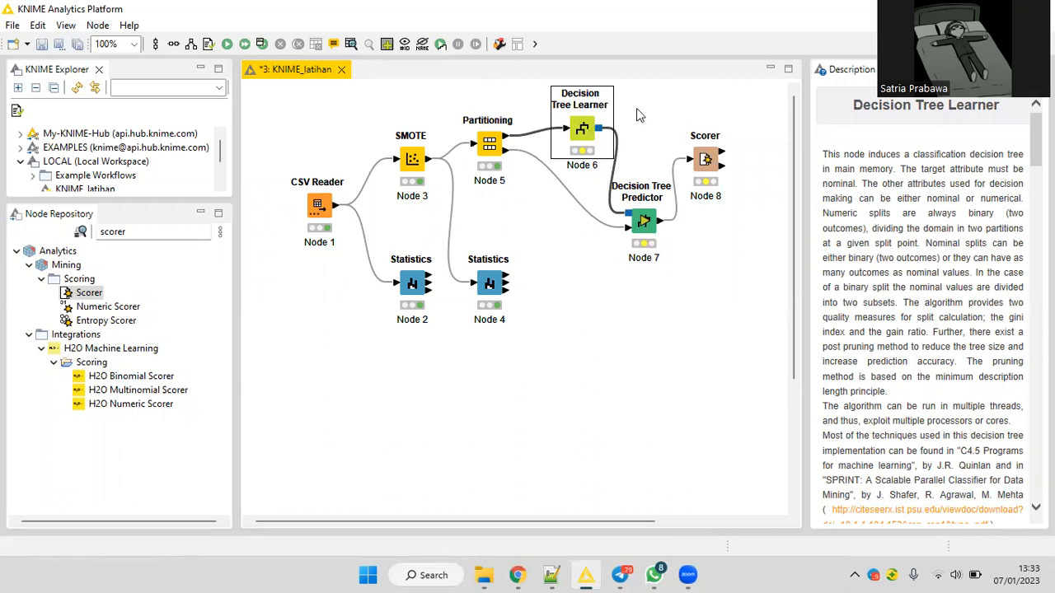
Execute all executable nodes to rerun the Decision Tree Learner, Predictor and Scorer.
{"action": "right_click", "coordinate": [565, 101]}
{"action": "left_click", "coordinate": [300, 82]}
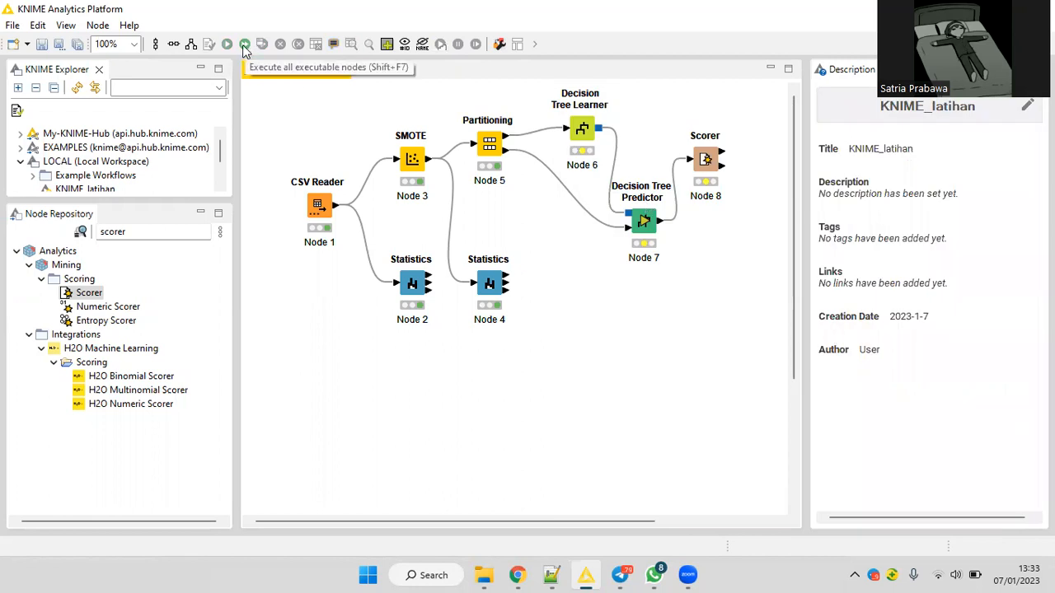
{"action": "left_click", "coordinate": [244, 45]}
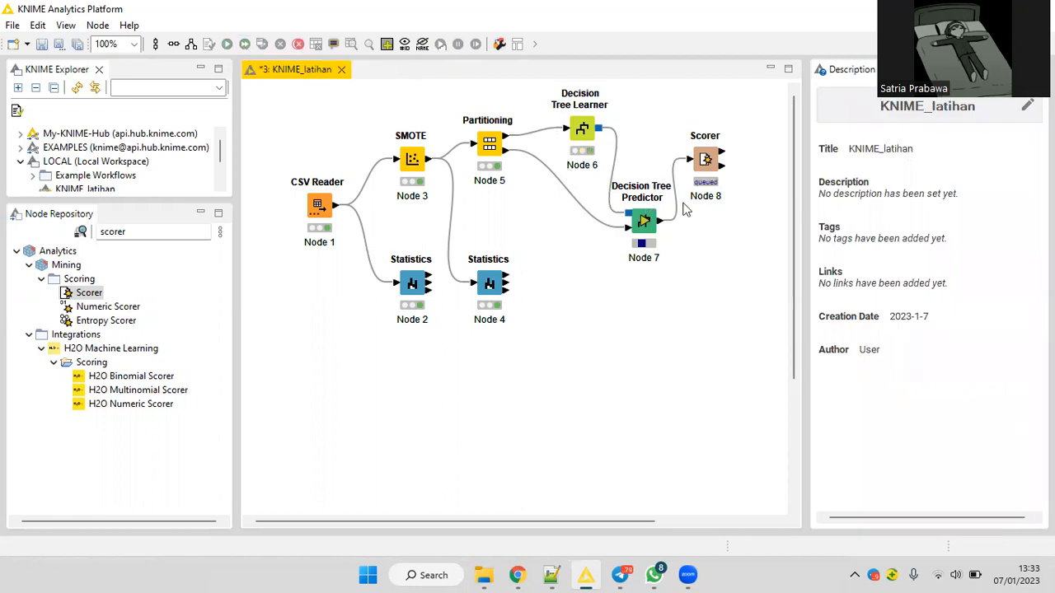
Check the Scorer's confusion matrix output table and its Confusion Matrix view, closing each one.
{"action": "right_click", "coordinate": [706, 158]}
{"action": "left_click", "coordinate": [791, 524]}
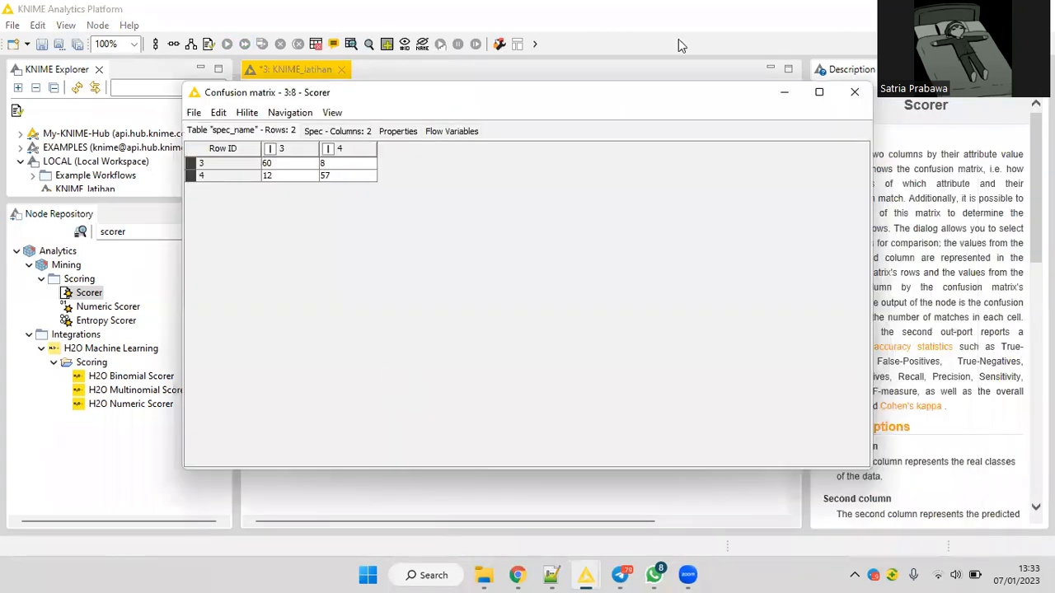
{"action": "left_click", "coordinate": [854, 92]}
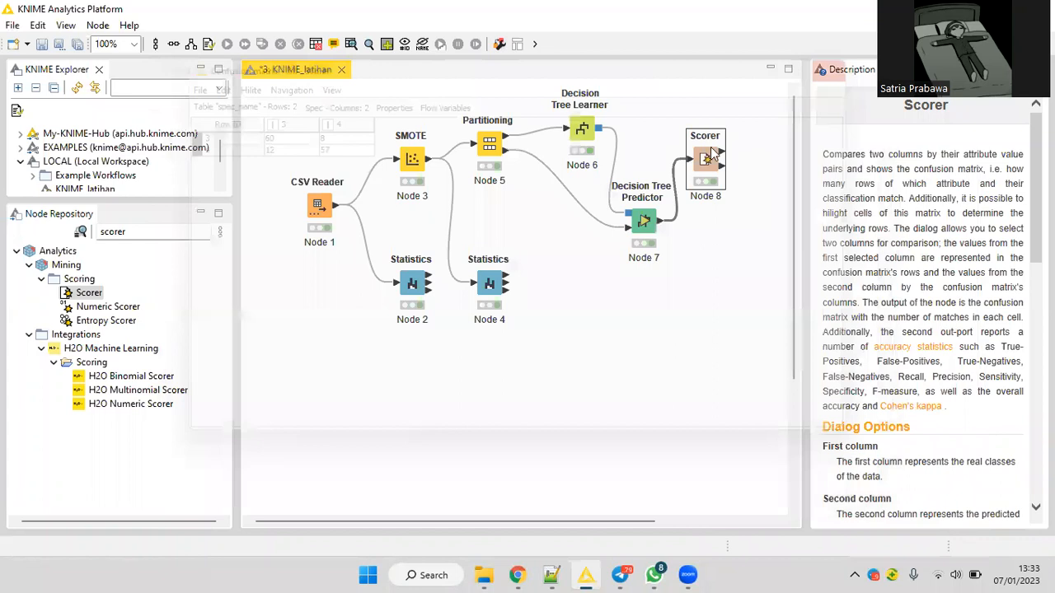
{"action": "right_click", "coordinate": [712, 154]}
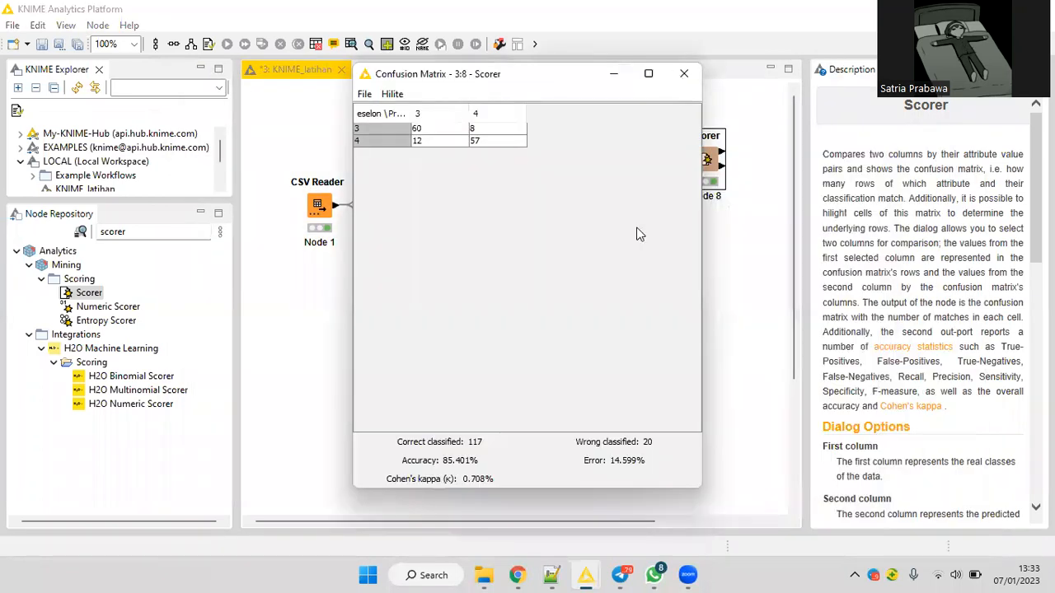
{"action": "left_click", "coordinate": [684, 74]}
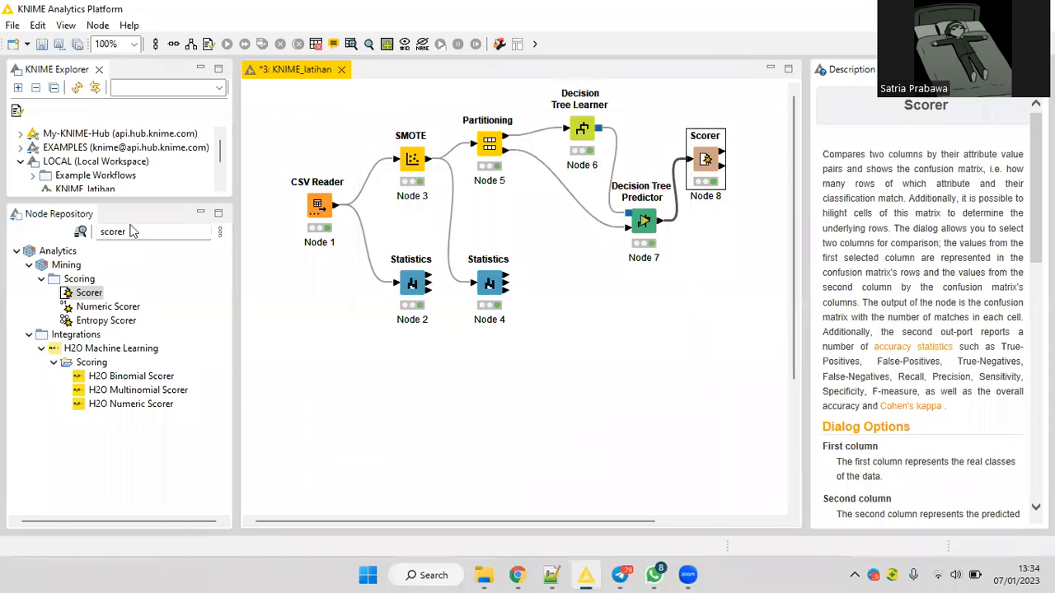
Search the node repository for "random forest".
{"action": "left_click", "coordinate": [132, 235]}
{"action": "double_click", "coordinate": [117, 232]}
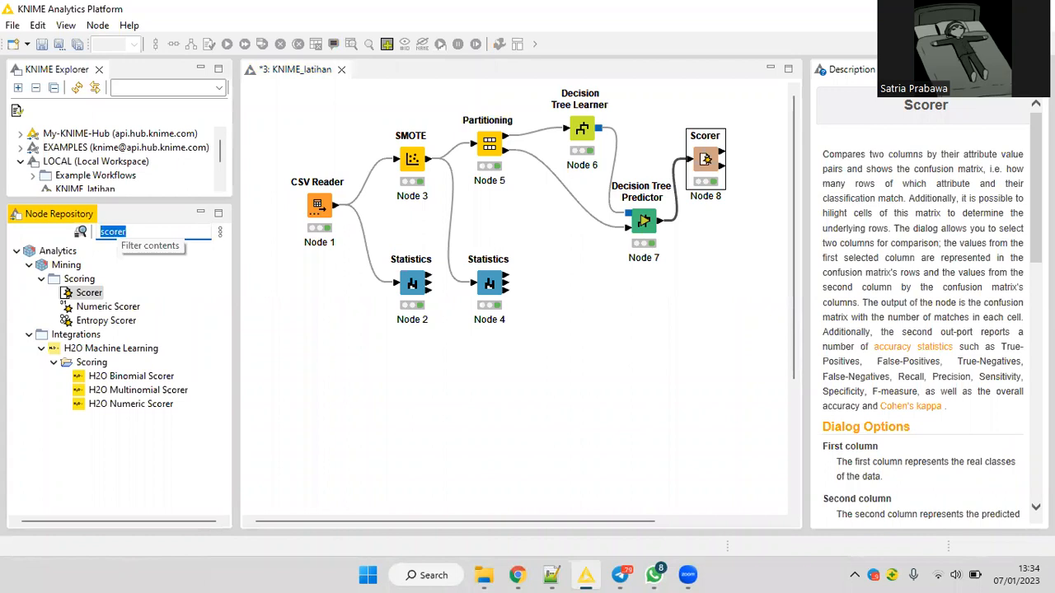
{"action": "type", "text": "random forest"}
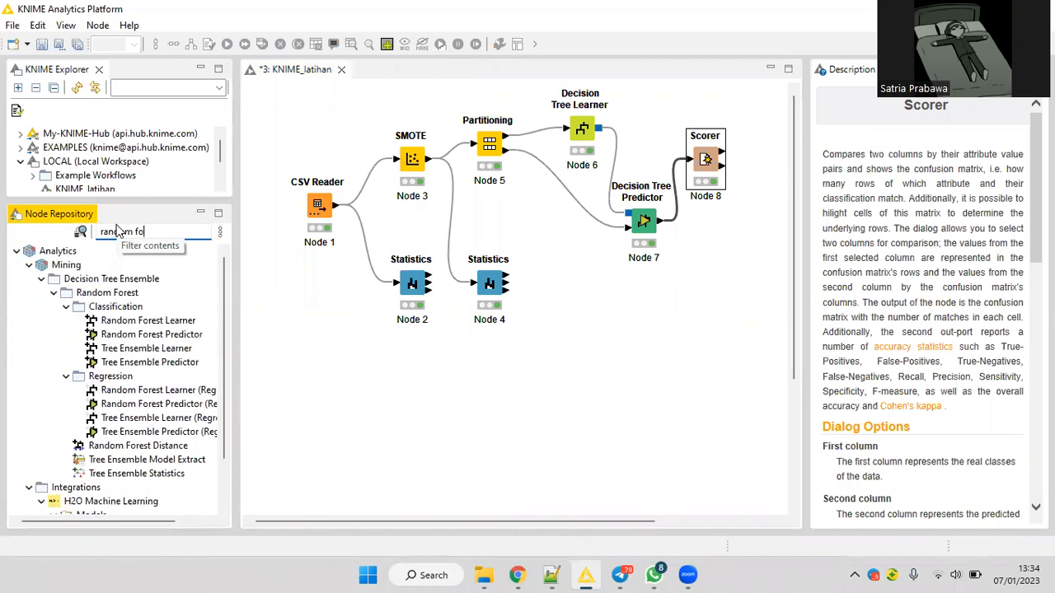
Delete the Decision Tree Learner and Decision Tree Predictor nodes from the workflow.
{"action": "left_click", "coordinate": [589, 146]}
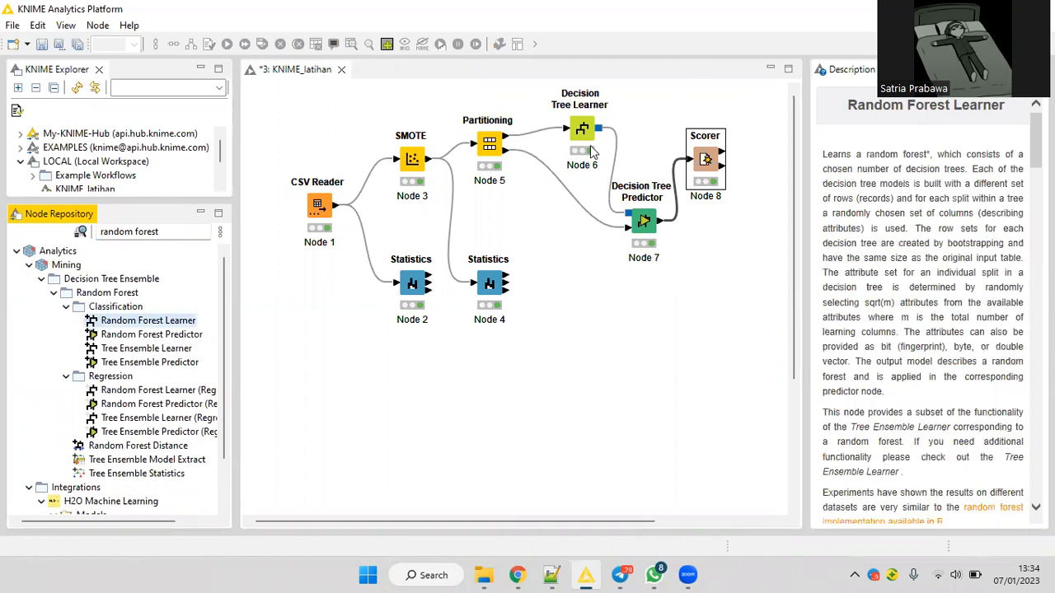
{"action": "left_click", "coordinate": [645, 227], "text": "ctrl"}
{"action": "key", "text": "Delete"}
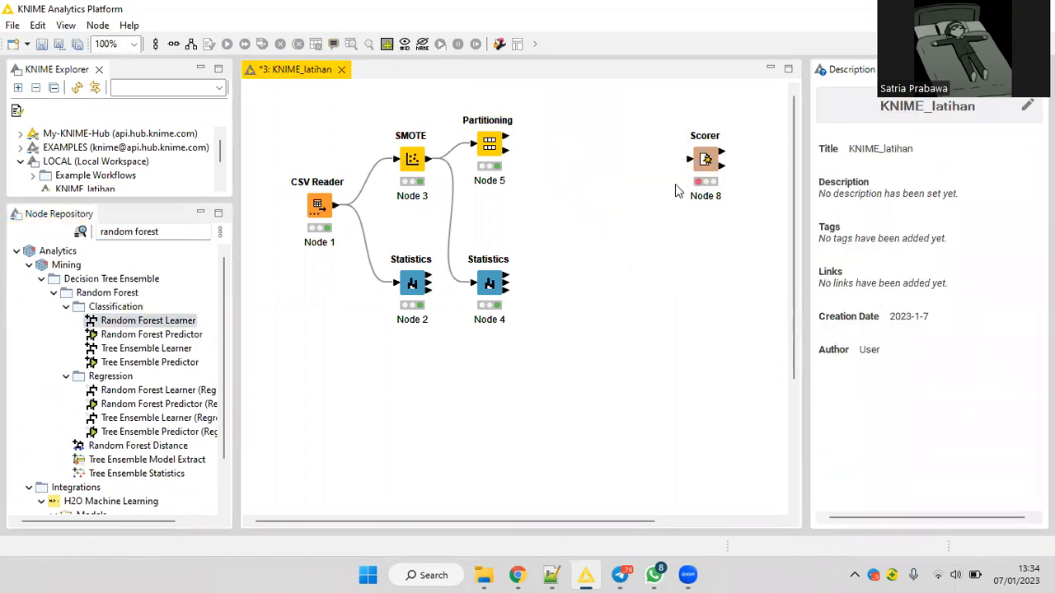
Add a Random Forest Learner fed by Partitioning's first output, and accept its settings with eselon as the target column.
{"action": "left_click_drag", "start_coordinate": [191, 318], "coordinate": [506, 140]}
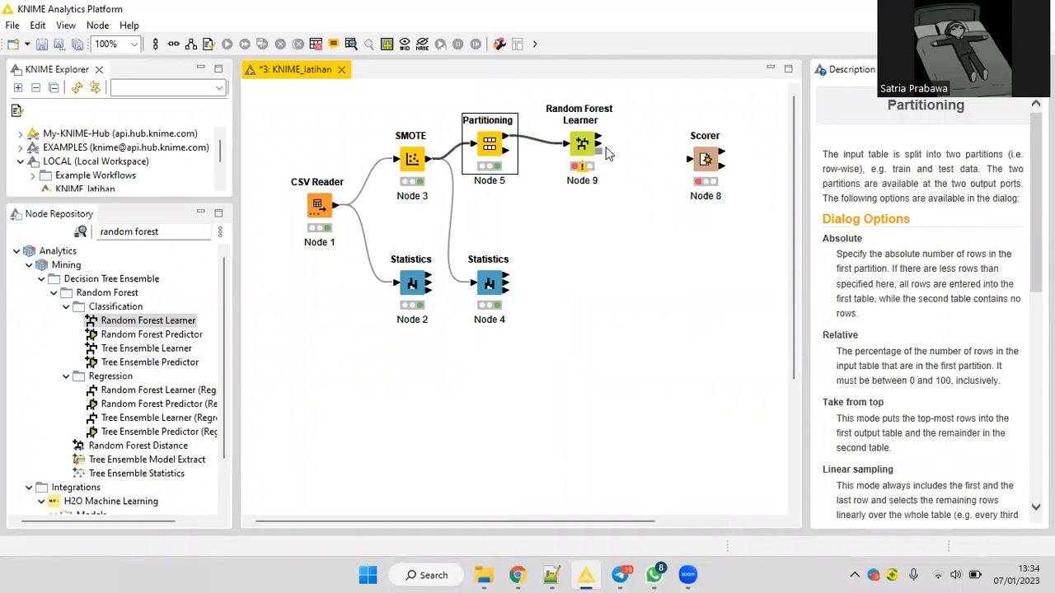
{"action": "double_click", "coordinate": [584, 146]}
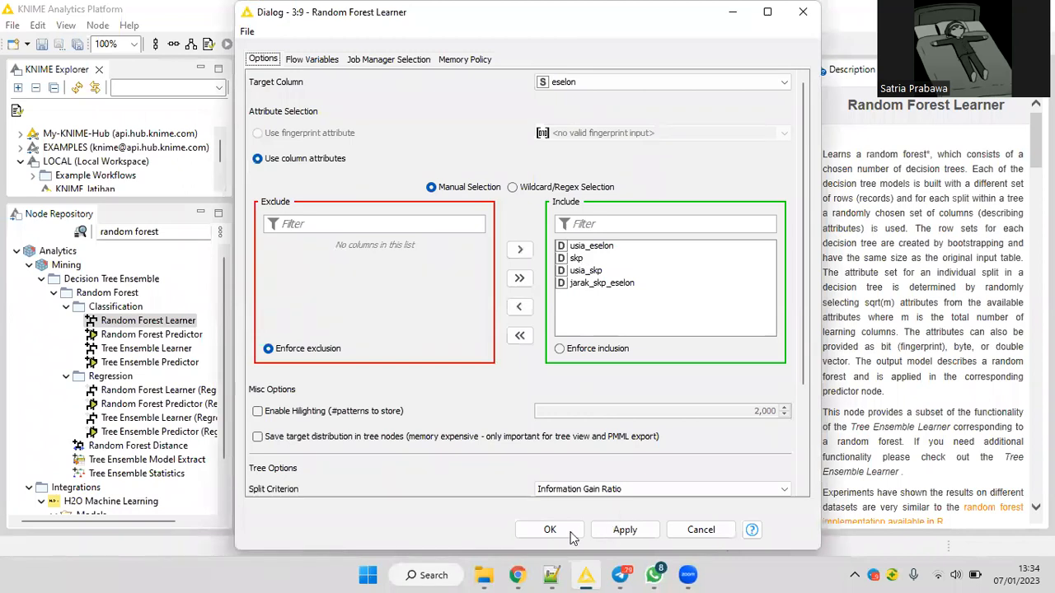
{"action": "key", "text": "Return"}
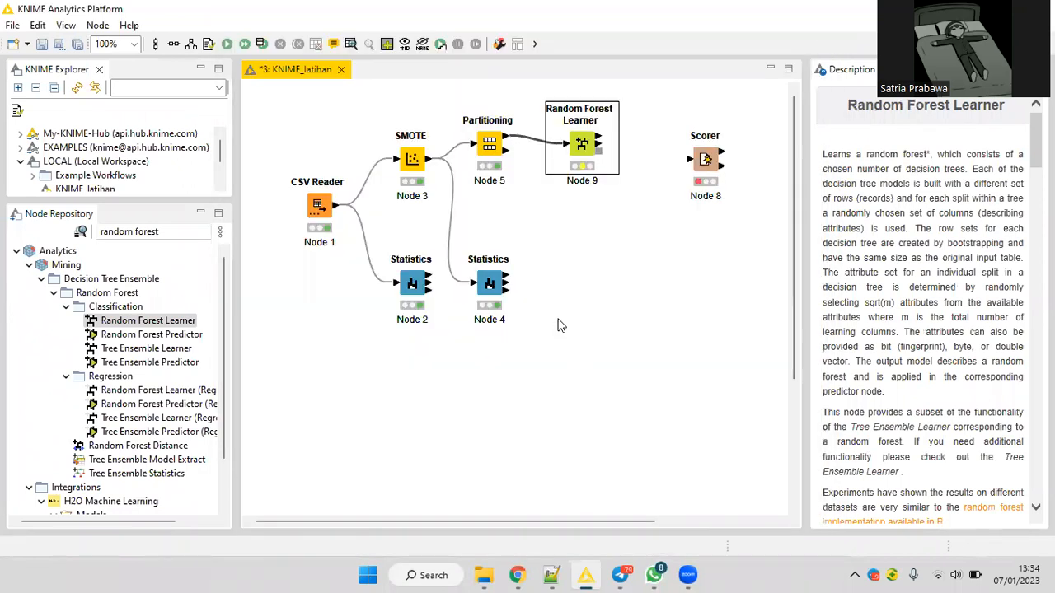
Add a Random Forest Predictor, wire it to the Learner's model, Partitioning's second output and the Scorer, and execute the nodes.
{"action": "left_click", "coordinate": [176, 338]}
{"action": "left_click_drag", "start_coordinate": [177, 340], "coordinate": [614, 236]}
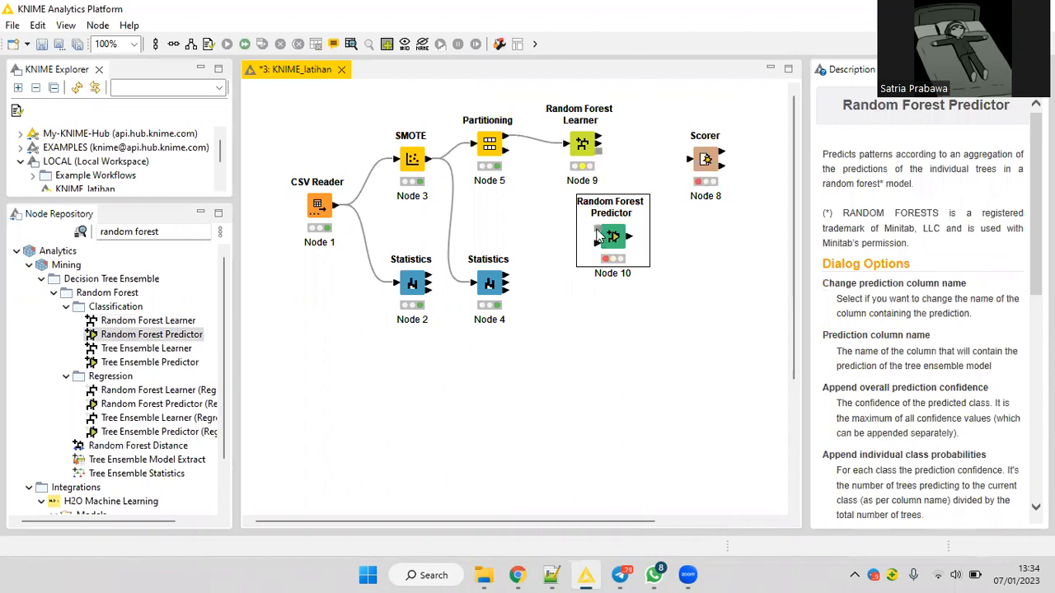
{"action": "left_click_drag", "start_coordinate": [600, 151], "coordinate": [597, 228]}
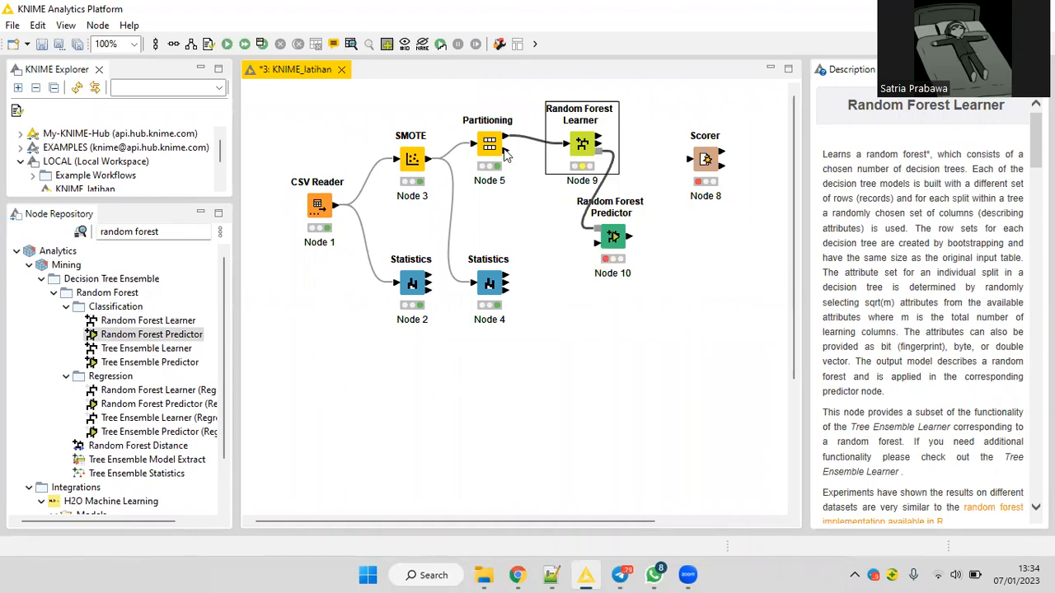
{"action": "left_click_drag", "start_coordinate": [506, 155], "coordinate": [691, 161]}
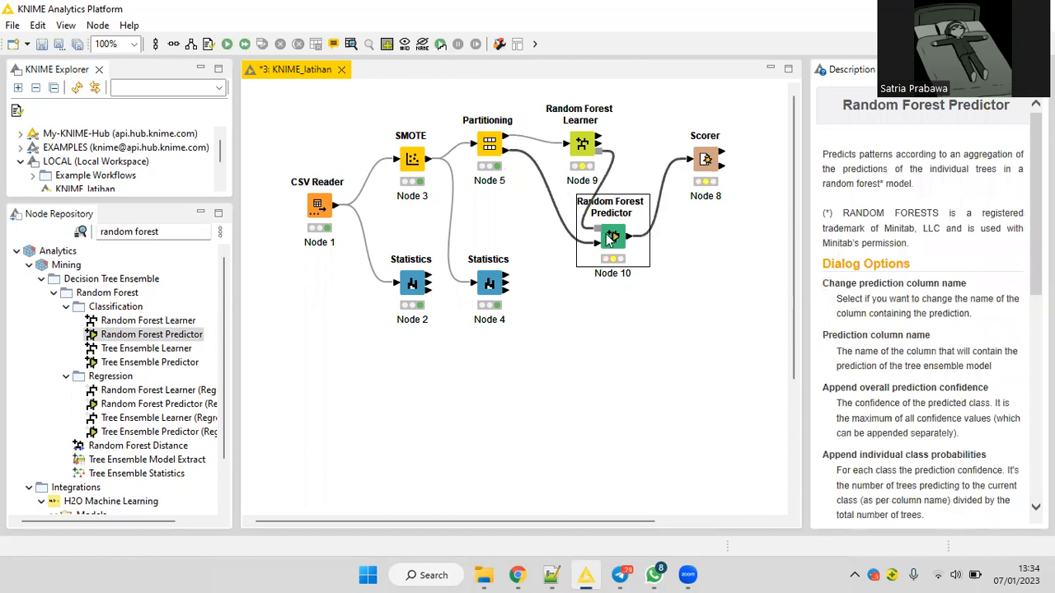
Check the random forest's results in the Scorer's Confusion Matrix view, and close the view.
{"action": "right_click", "coordinate": [709, 157]}
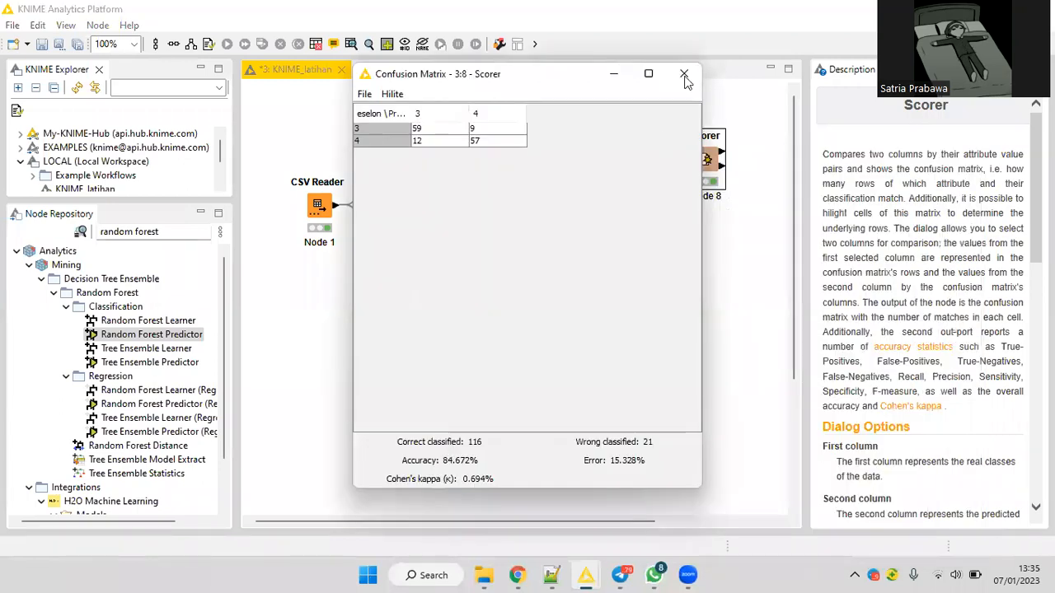
{"action": "left_click", "coordinate": [684, 75]}
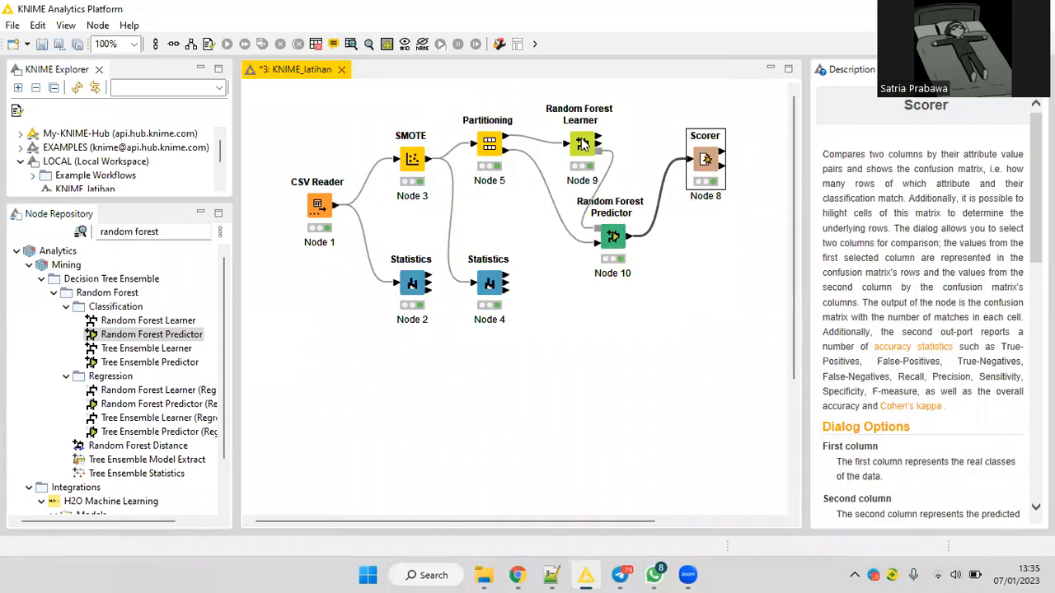
Limit the Random Forest Learner's number of levels (tree depth) to 12.
{"action": "right_click", "coordinate": [582, 145]}
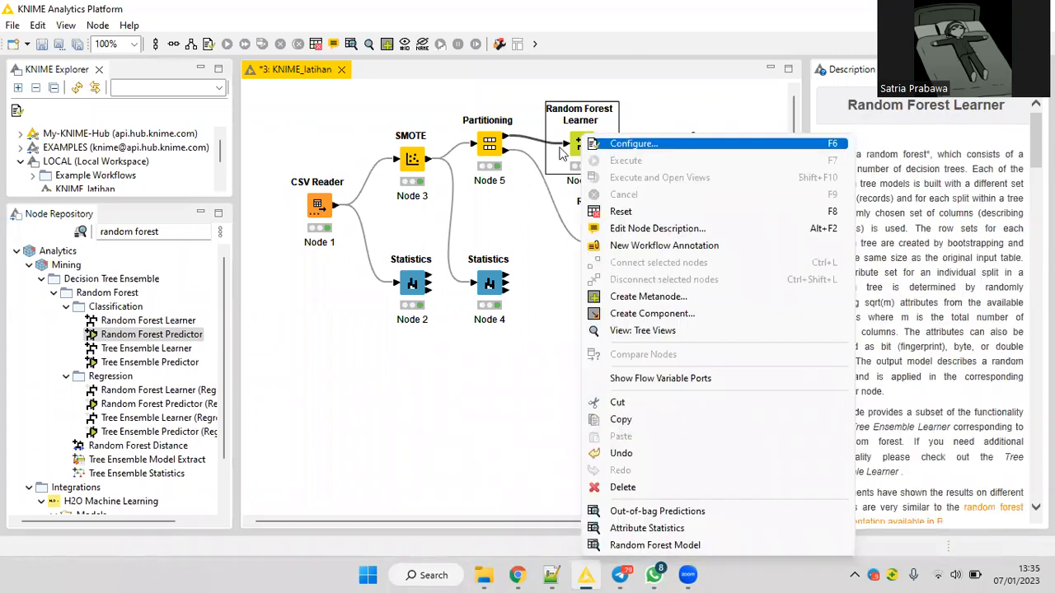
{"action": "key", "text": "Return"}
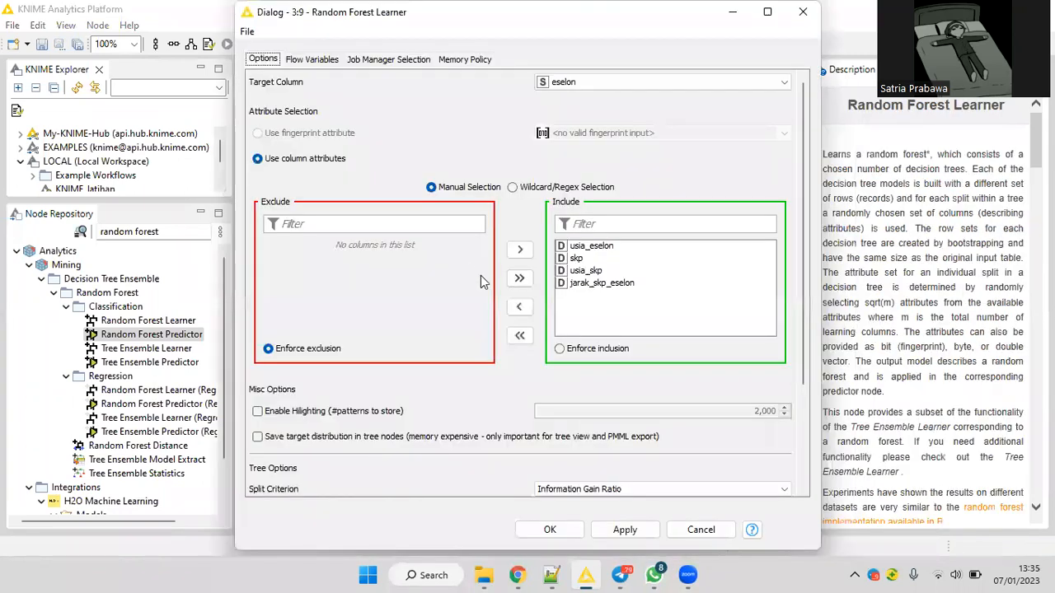
{"action": "scroll", "coordinate": [497, 297], "scroll_direction": "down", "scroll_amount": 1}
{"action": "scroll", "coordinate": [531, 340], "scroll_direction": "down", "scroll_amount": 1}
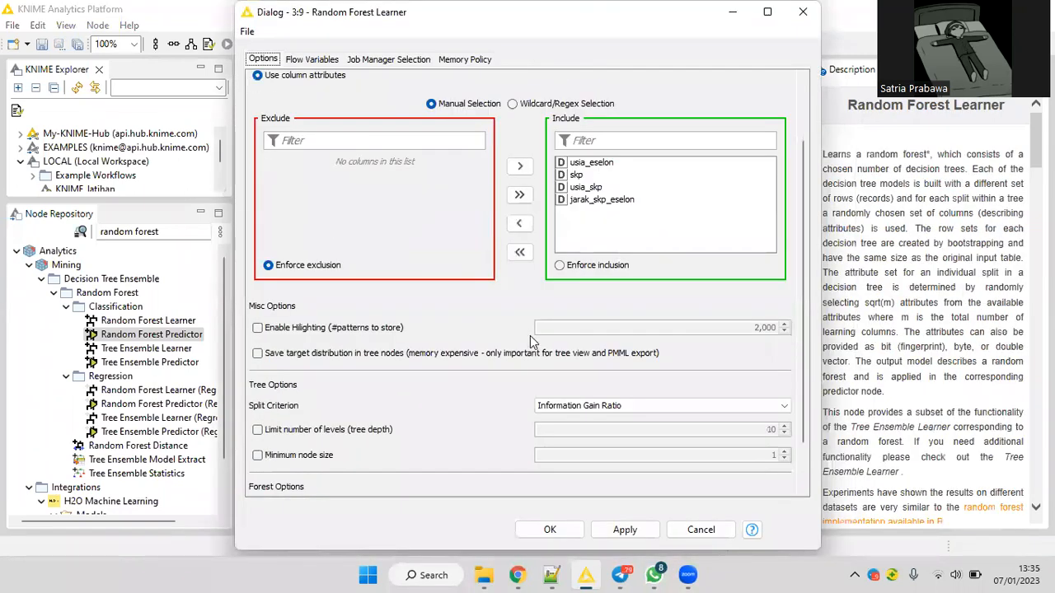
{"action": "scroll", "coordinate": [536, 334], "scroll_direction": "down", "scroll_amount": 1}
{"action": "left_click", "coordinate": [602, 350]}
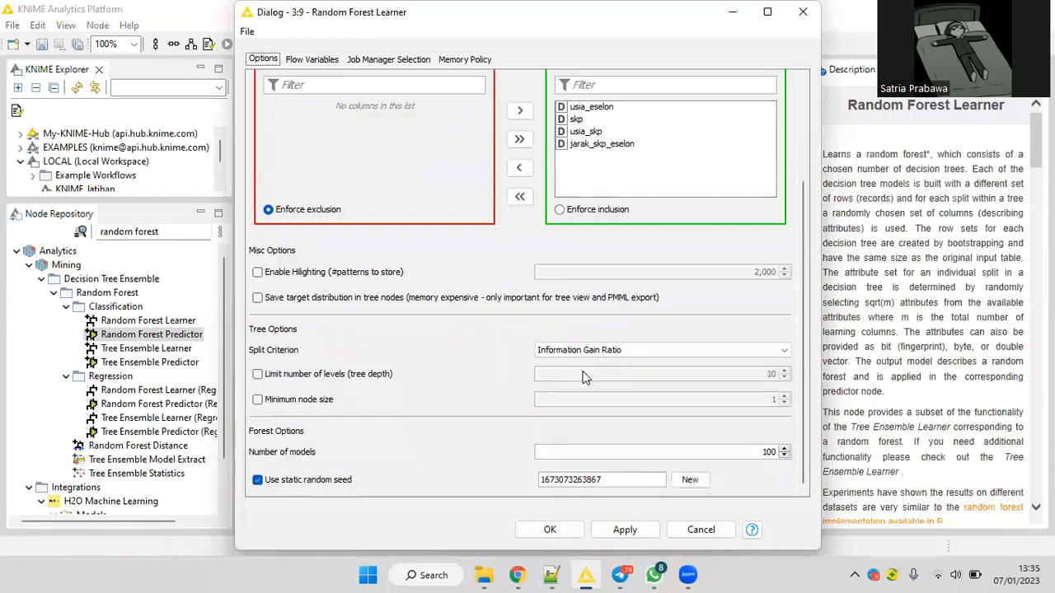
{"action": "left_click", "coordinate": [643, 377]}
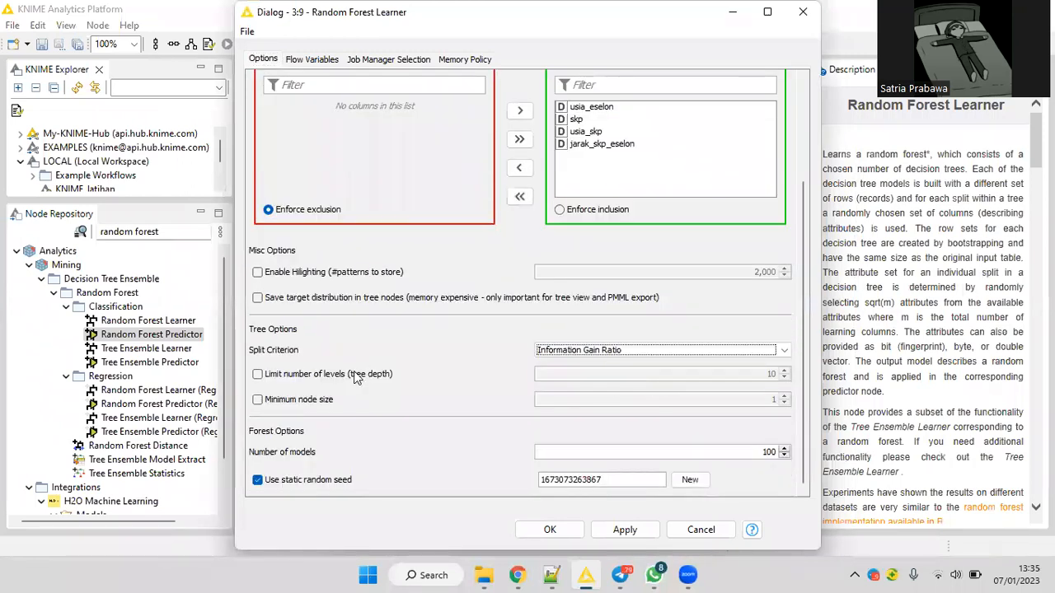
{"action": "left_click", "coordinate": [355, 374]}
{"action": "left_click", "coordinate": [786, 376]}
{"action": "type", "text": "12"}
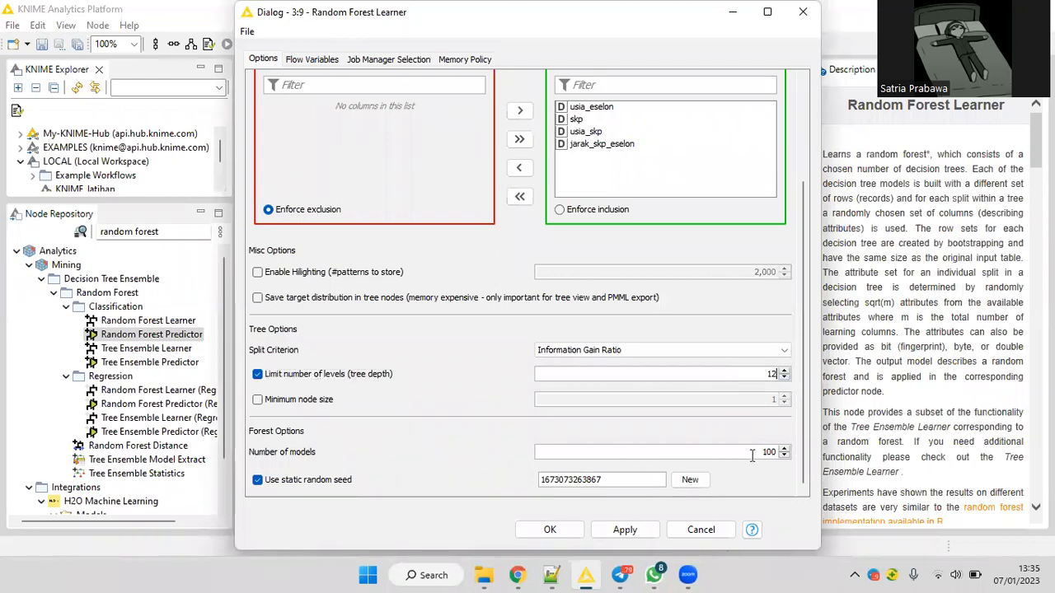
Set the Random Forest Learner's number of models to 20, accept the reset without being asked again, and re-execute the nodes.
{"action": "left_click", "coordinate": [784, 454]}
{"action": "type", "text": "20"}
{"action": "left_click", "coordinate": [550, 530]}
{"action": "left_click", "coordinate": [407, 276]}
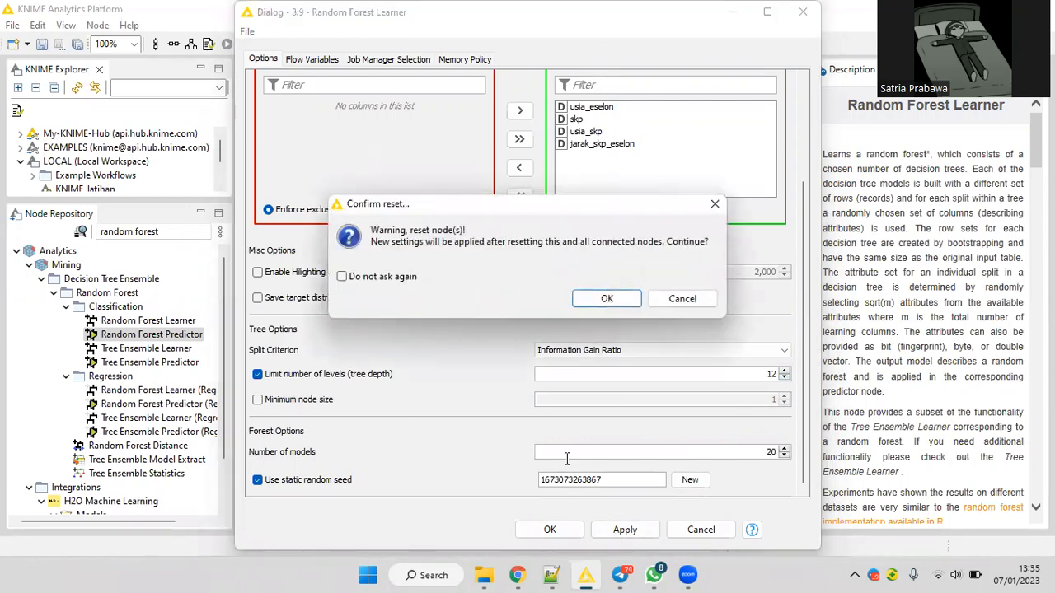
{"action": "key", "text": "Return"}
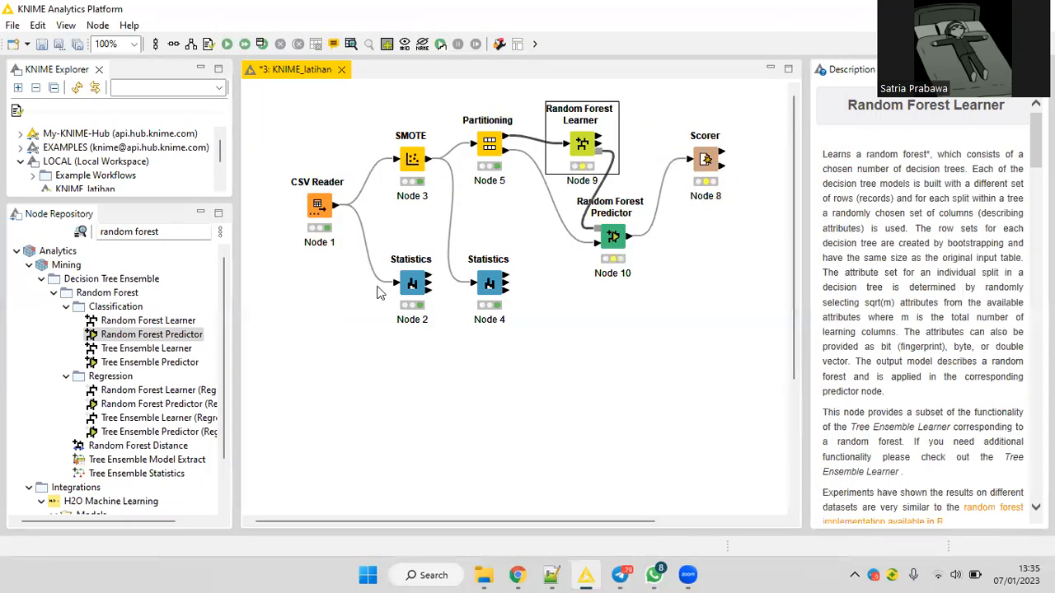
Check the Scorer's Confusion Matrix view for the 20-model random forest, and close the view.
{"action": "right_click", "coordinate": [707, 156]}
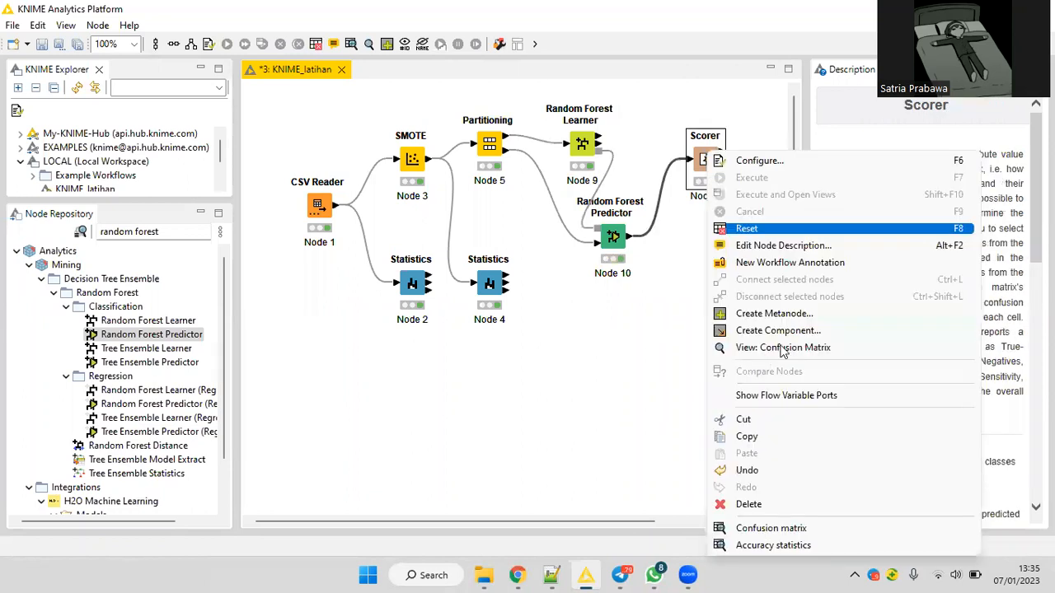
{"action": "left_click", "coordinate": [782, 348]}
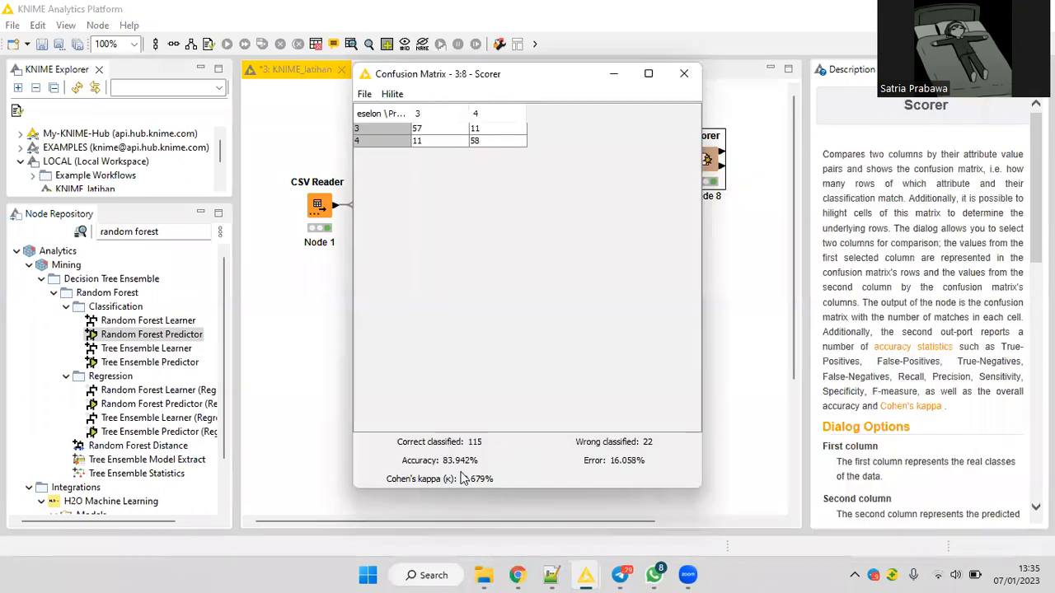
{"action": "key", "text": "alt+F4"}
Set the Random Forest Learner's number of models to 50, and re-execute all executable nodes.
{"action": "right_click", "coordinate": [582, 139]}
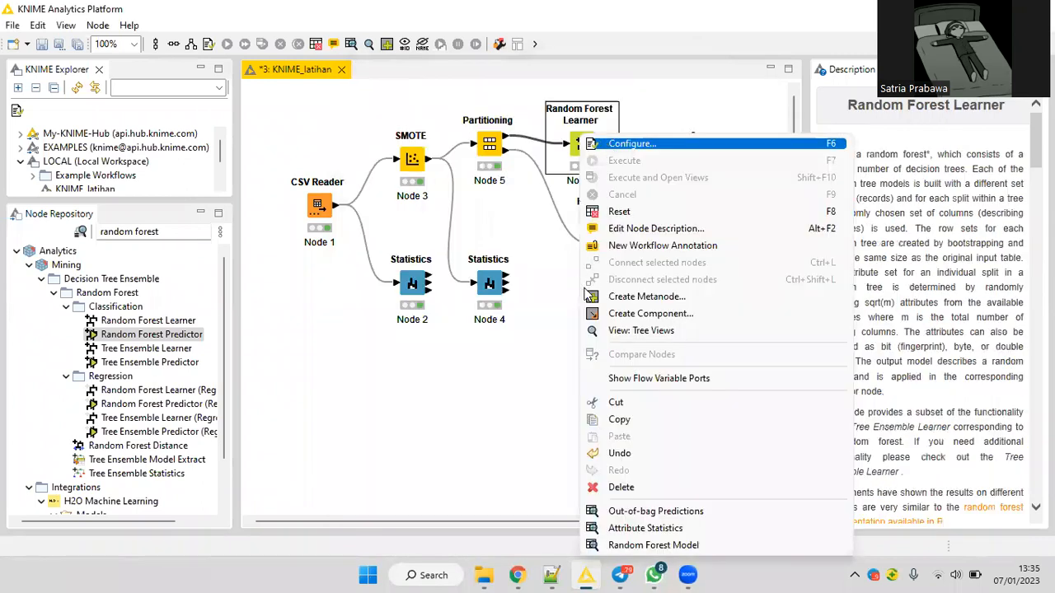
{"action": "key", "text": "Return"}
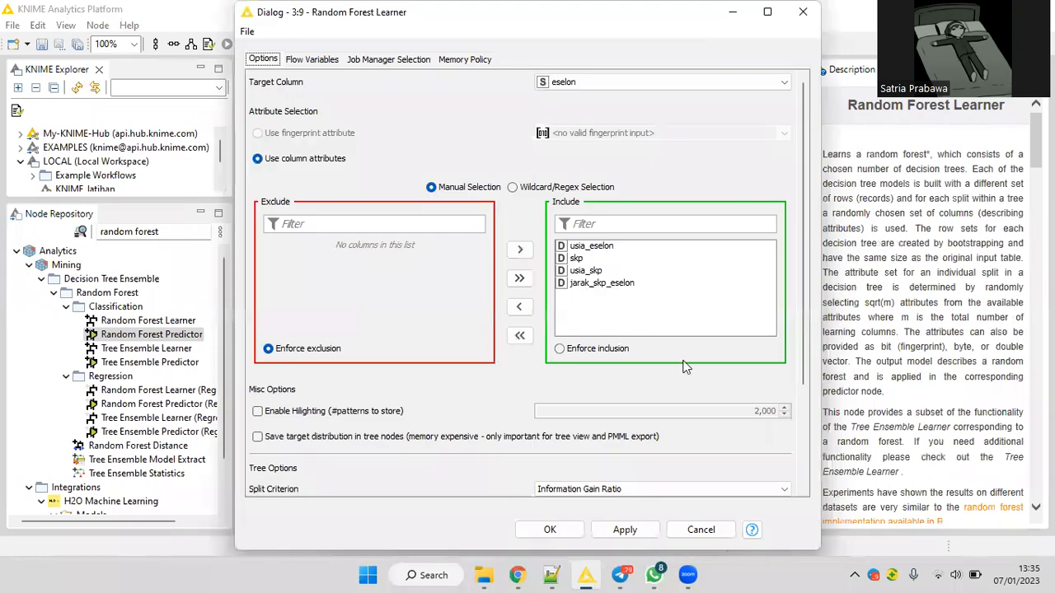
{"action": "scroll", "coordinate": [684, 375], "scroll_direction": "down", "scroll_amount": 2}
{"action": "scroll", "coordinate": [785, 456], "scroll_direction": "down", "scroll_amount": 2}
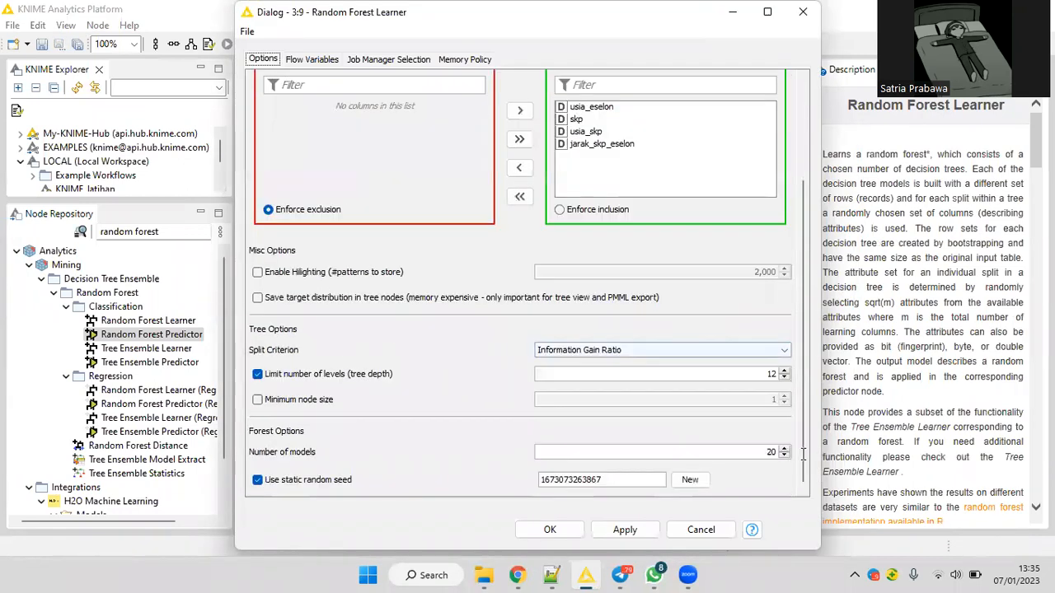
{"action": "left_click", "coordinate": [785, 456]}
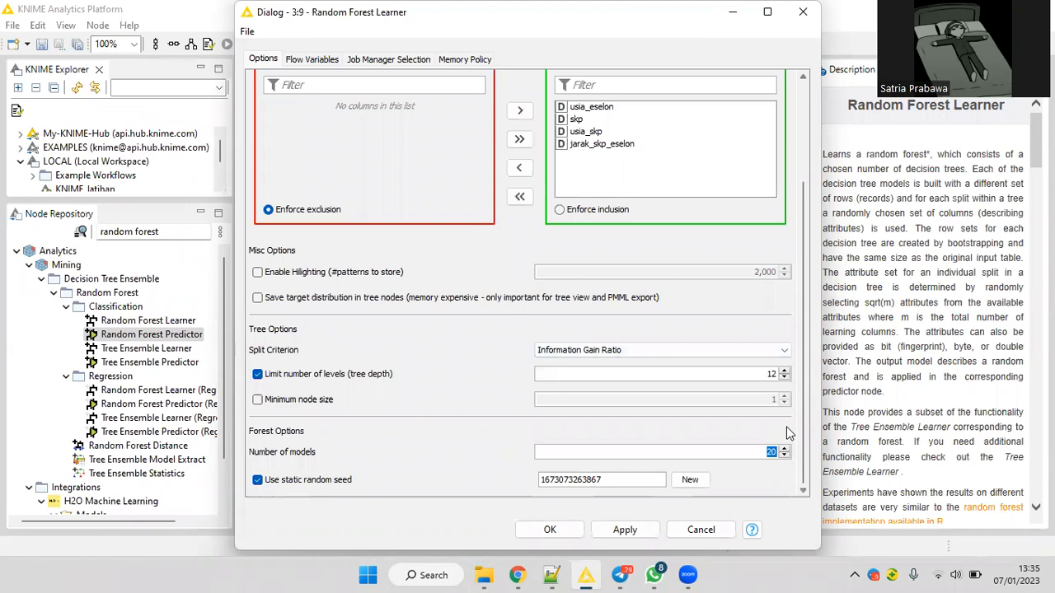
{"action": "type", "text": "50"}
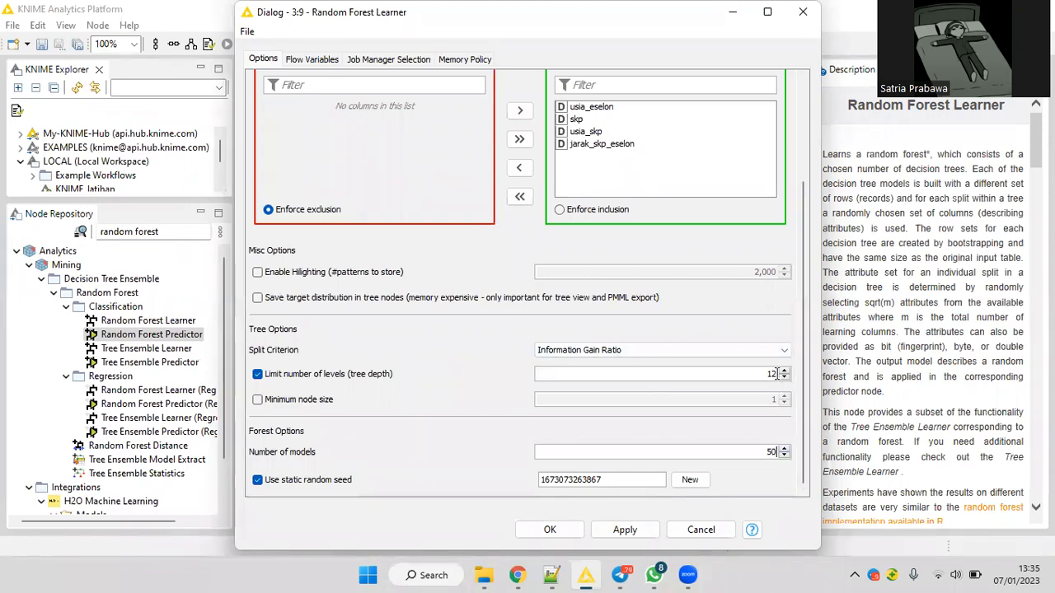
{"action": "left_click", "coordinate": [778, 374]}
{"action": "left_click", "coordinate": [559, 532]}
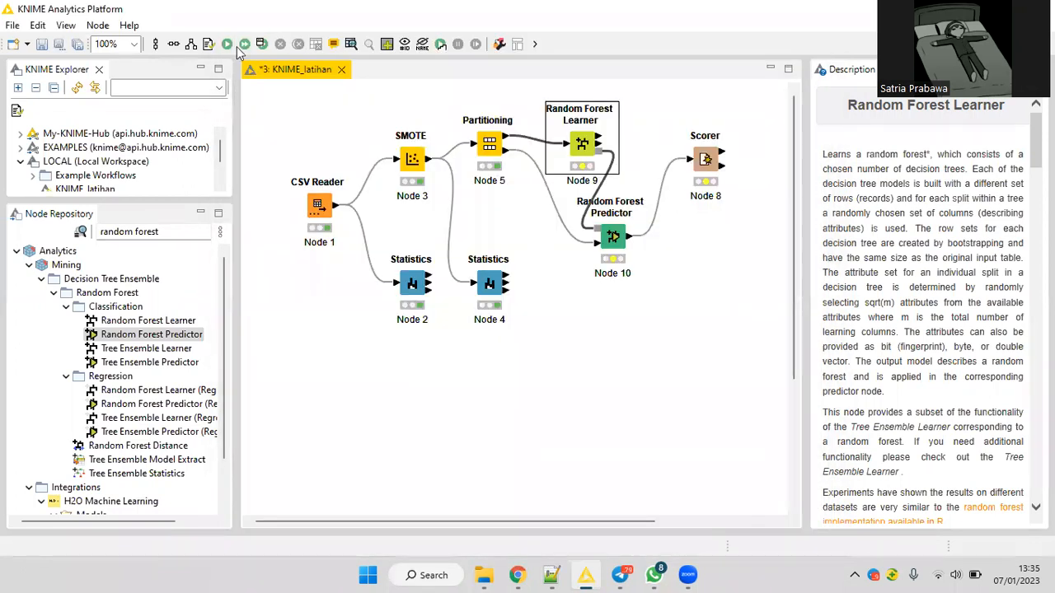
{"action": "left_click", "coordinate": [245, 45]}
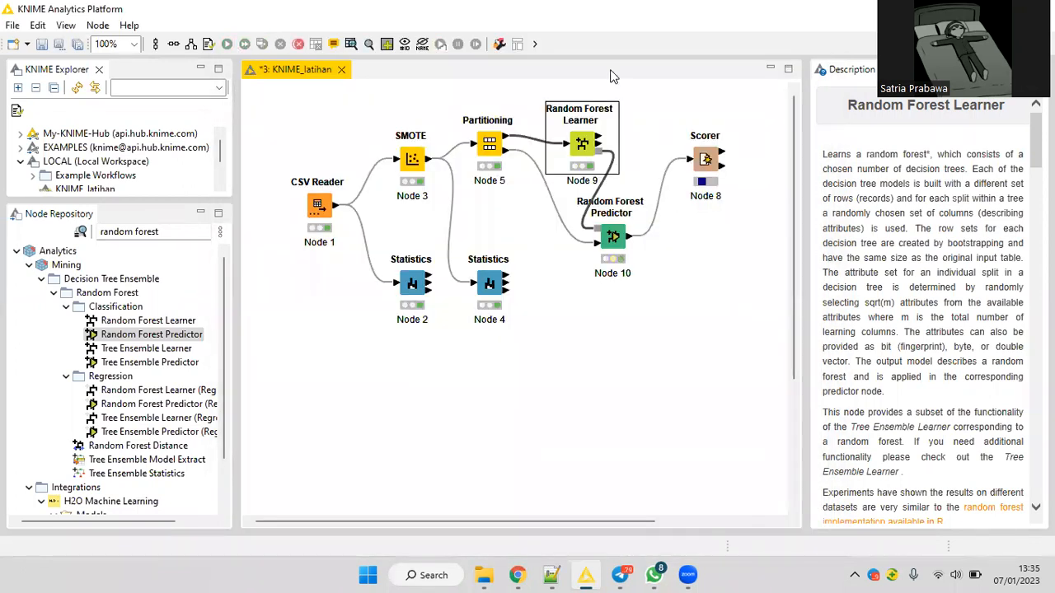
Check the Scorer's Confusion Matrix view for the 50-model random forest, and close the view.
{"action": "right_click", "coordinate": [709, 155]}
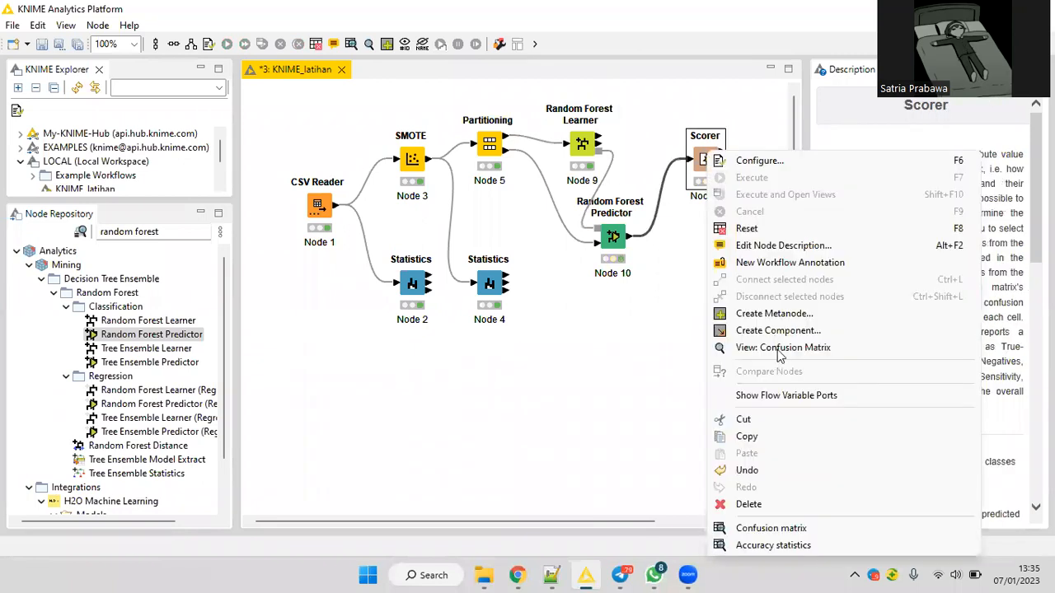
{"action": "left_click", "coordinate": [780, 347]}
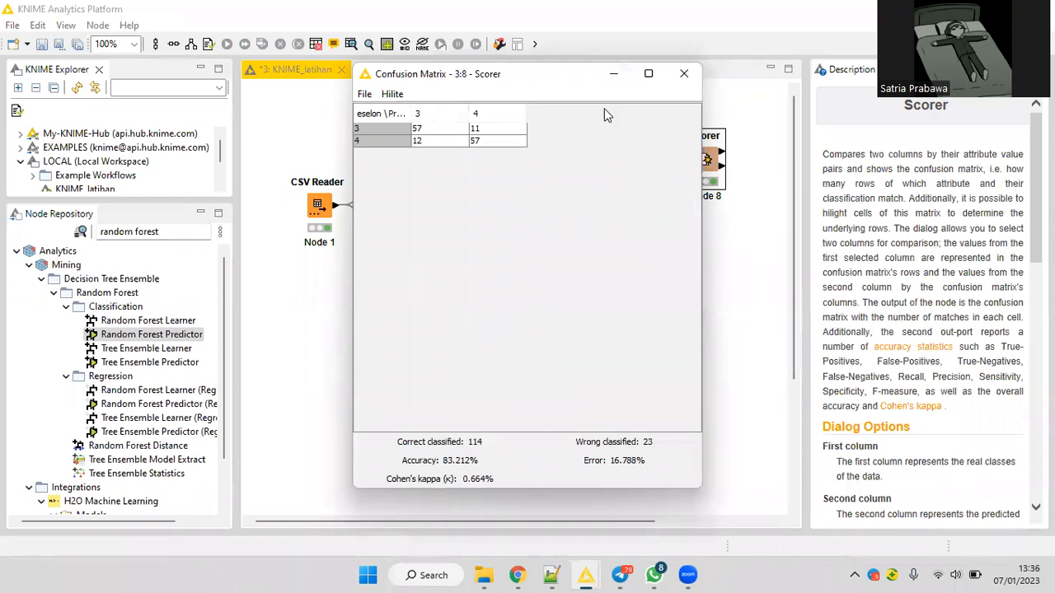
{"action": "left_click", "coordinate": [684, 74]}
Lower the Partitioning node's relative first-partition size, keeping stratified sampling on eselon, and re-execute all executable nodes.
{"action": "left_click", "coordinate": [582, 144]}
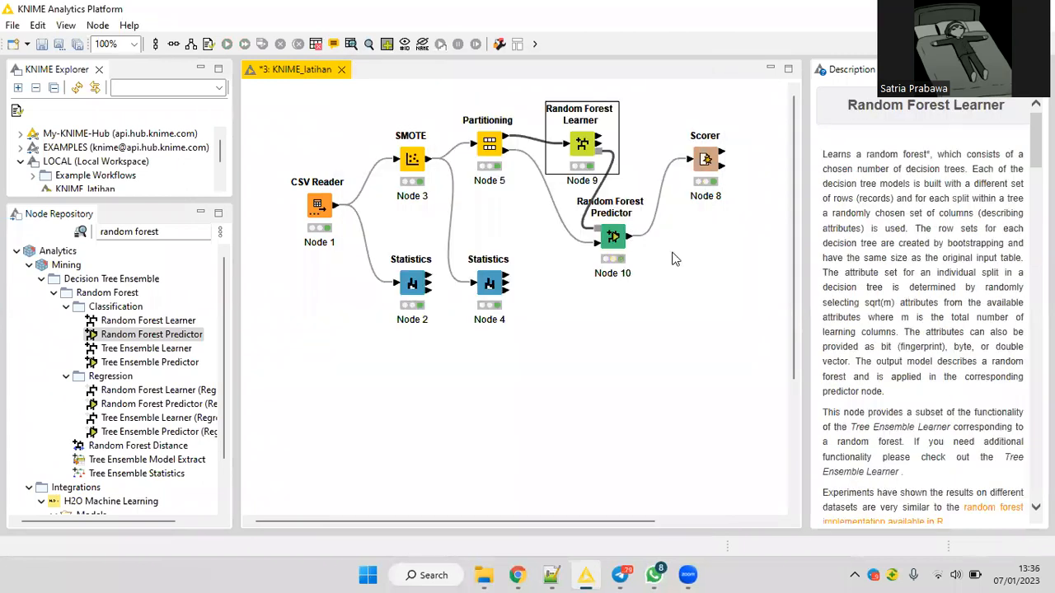
{"action": "left_click", "coordinate": [613, 236]}
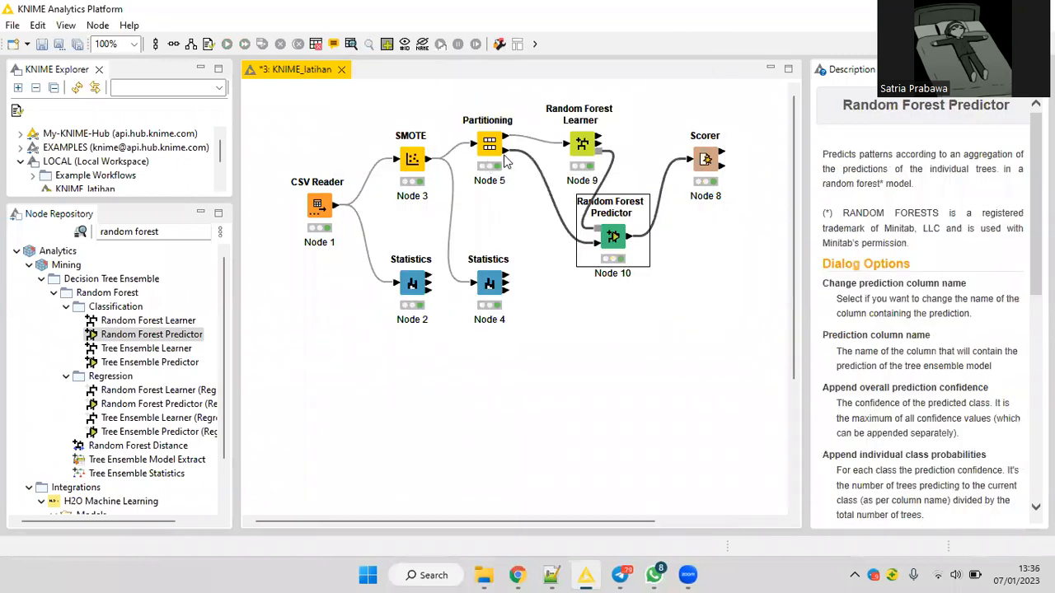
{"action": "right_click", "coordinate": [488, 148]}
{"action": "double_click", "coordinate": [584, 238]}
{"action": "type", "text": "50"}
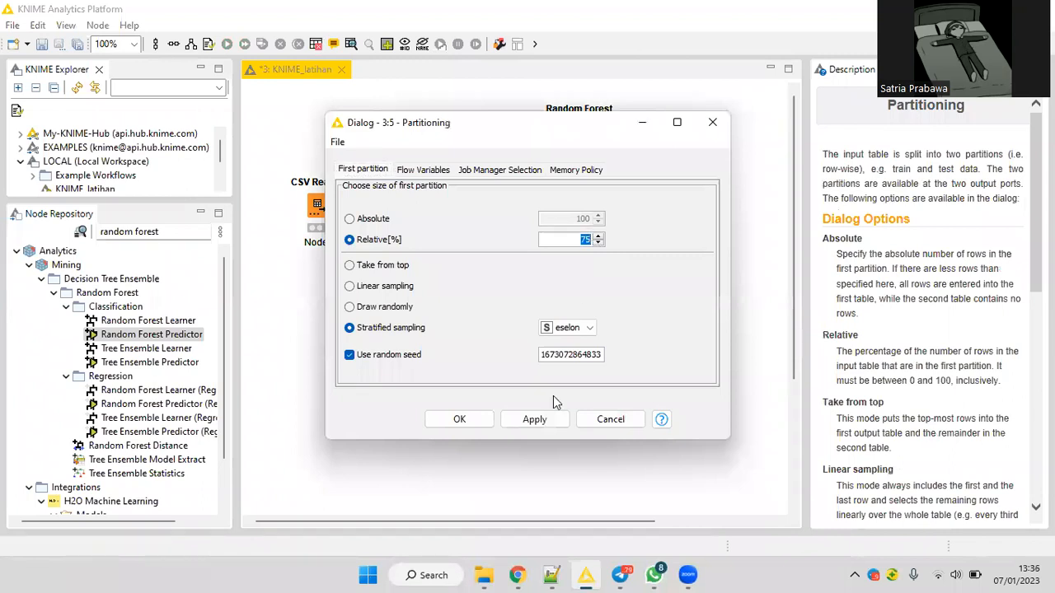
{"action": "left_click", "coordinate": [486, 420]}
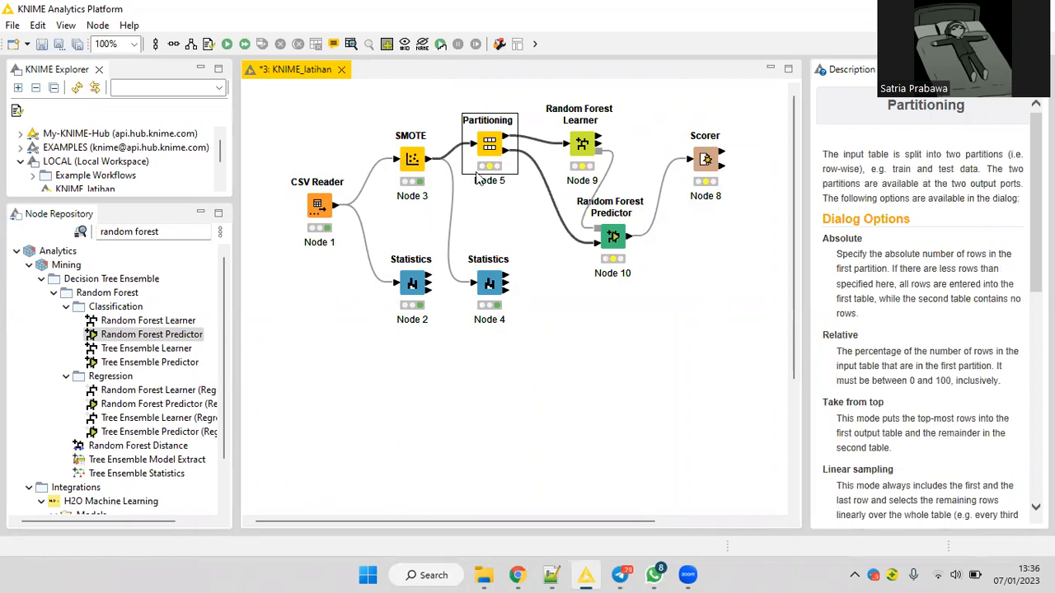
{"action": "left_click", "coordinate": [245, 46]}
Check the Scorer's Confusion Matrix view for the changed partition split, and close the view.
{"action": "right_click", "coordinate": [706, 161]}
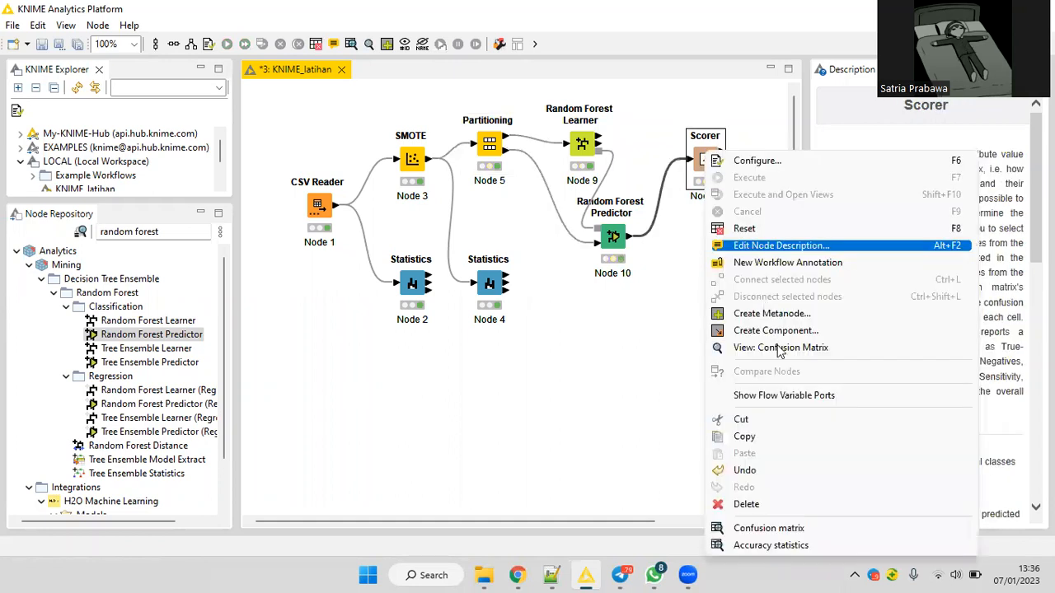
{"action": "left_click", "coordinate": [779, 348]}
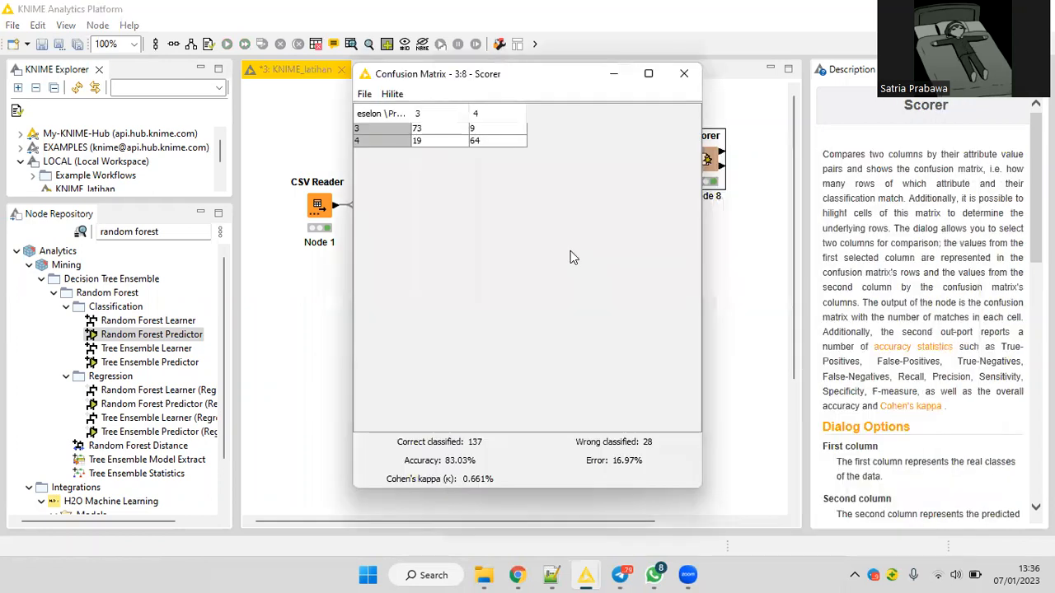
{"action": "key", "text": "Escape"}
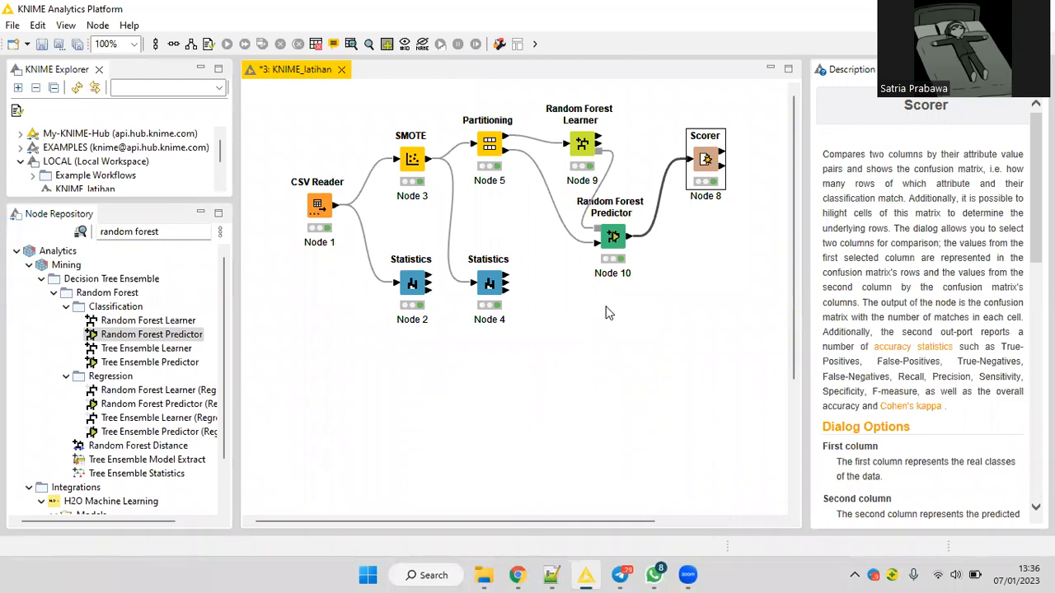
Search the node repository for excel and read the Excel Reader node's description as an alternative to the CSV Reader.
{"action": "left_click", "coordinate": [321, 205]}
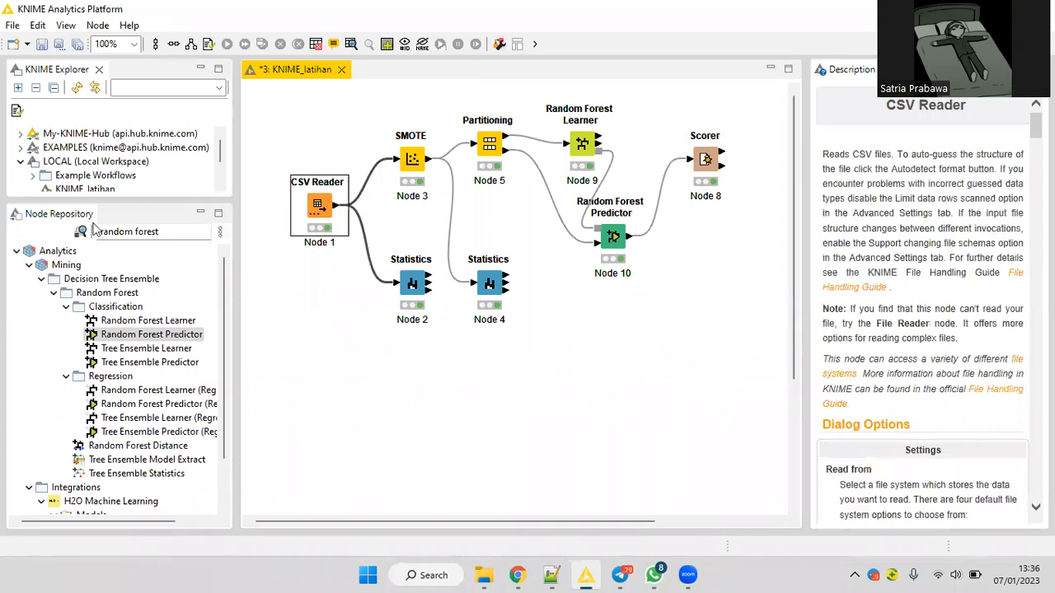
{"action": "left_click", "coordinate": [97, 232]}
{"action": "type", "text": "excel"}
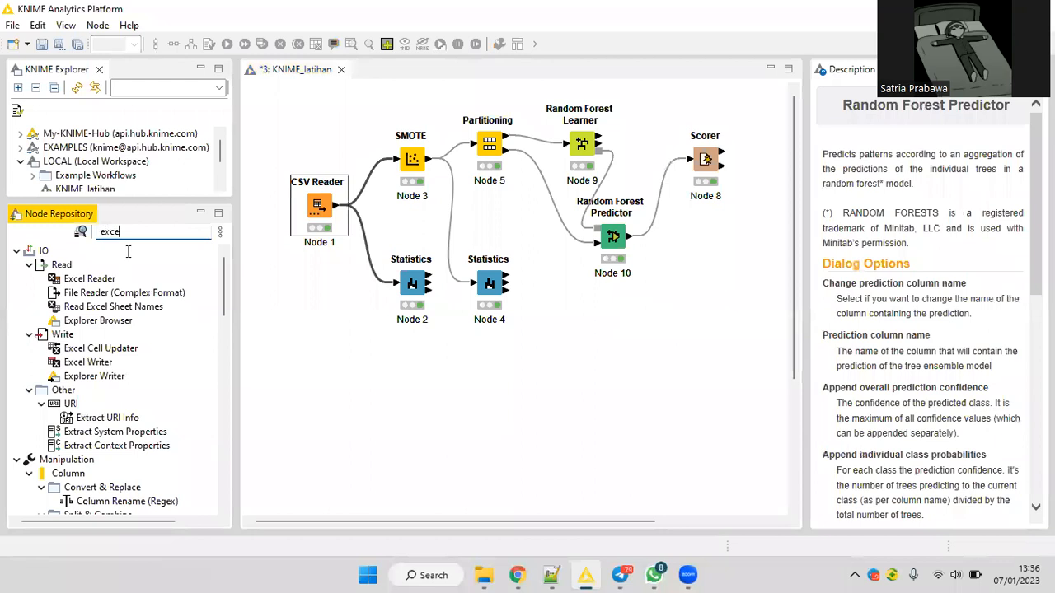
{"action": "left_click", "coordinate": [92, 279]}
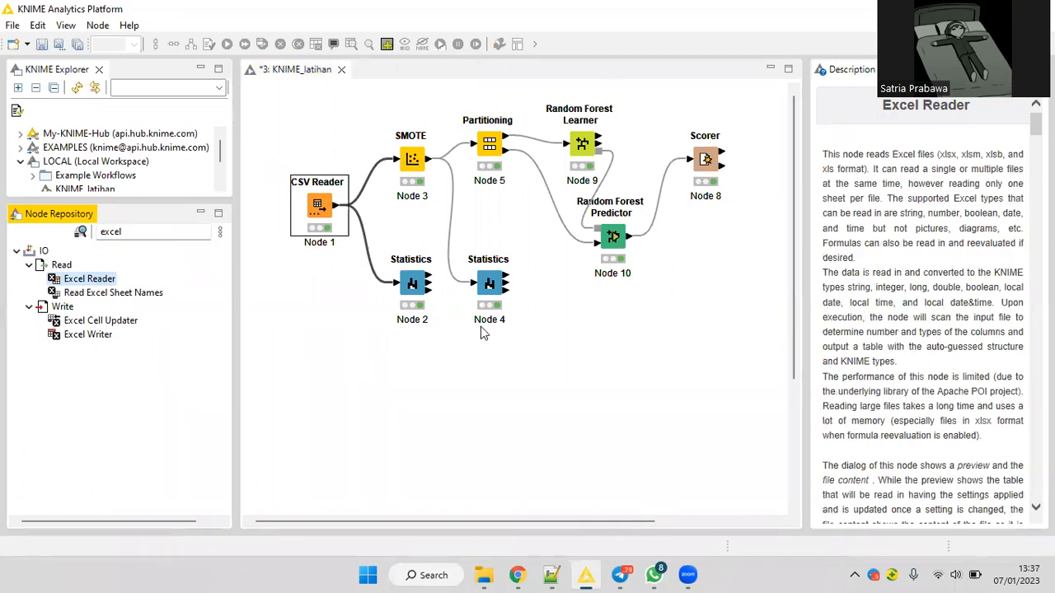
{"action": "left_click", "coordinate": [698, 97]}
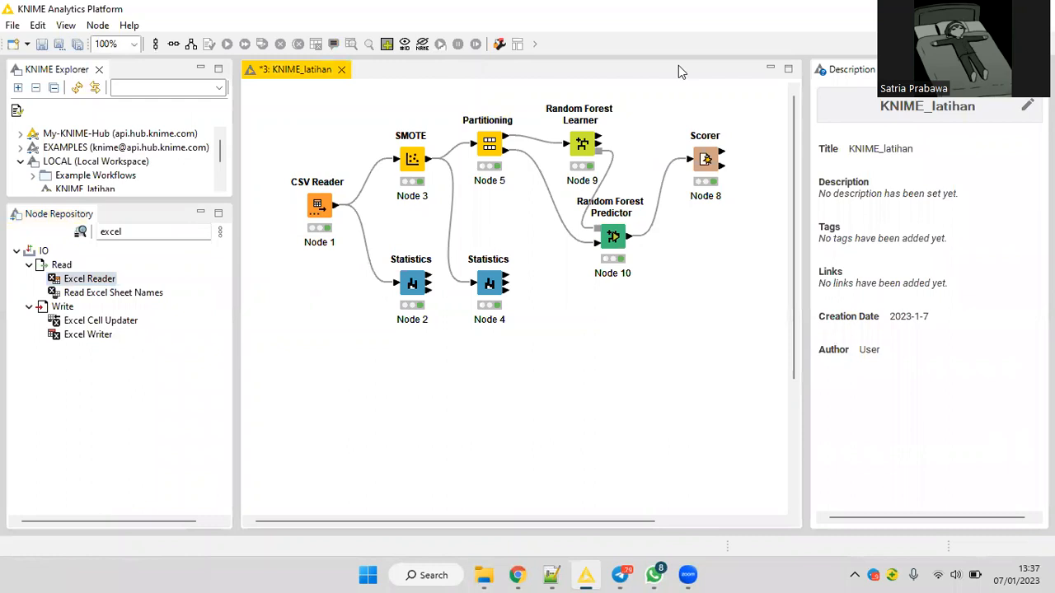
Show the desktop, search the installed apps for RapidMiner, and launch RapidMiner Studio.
{"action": "key", "text": "super+d"}
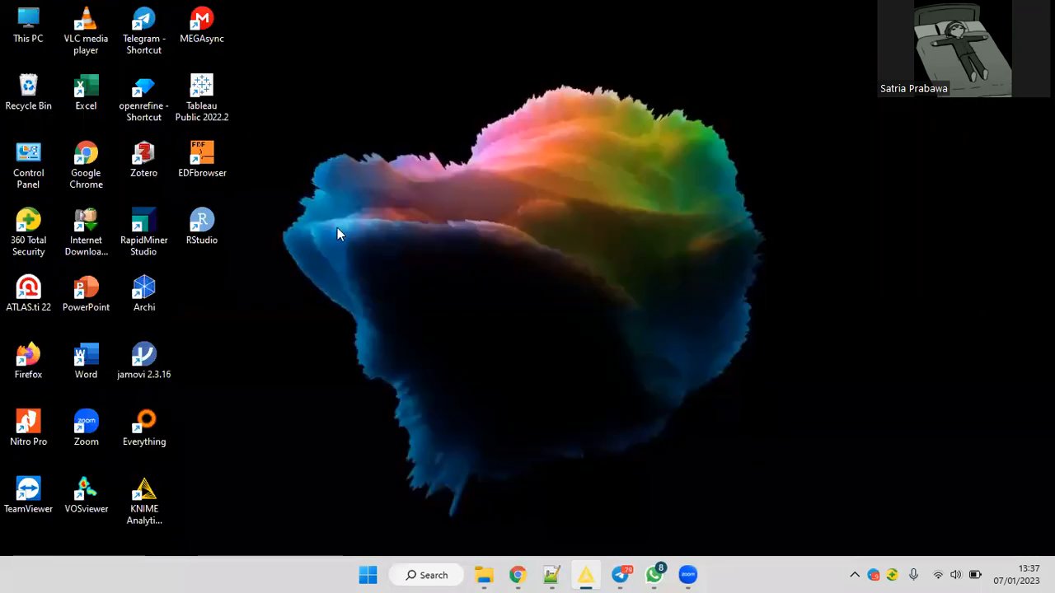
{"action": "left_click", "coordinate": [370, 574]}
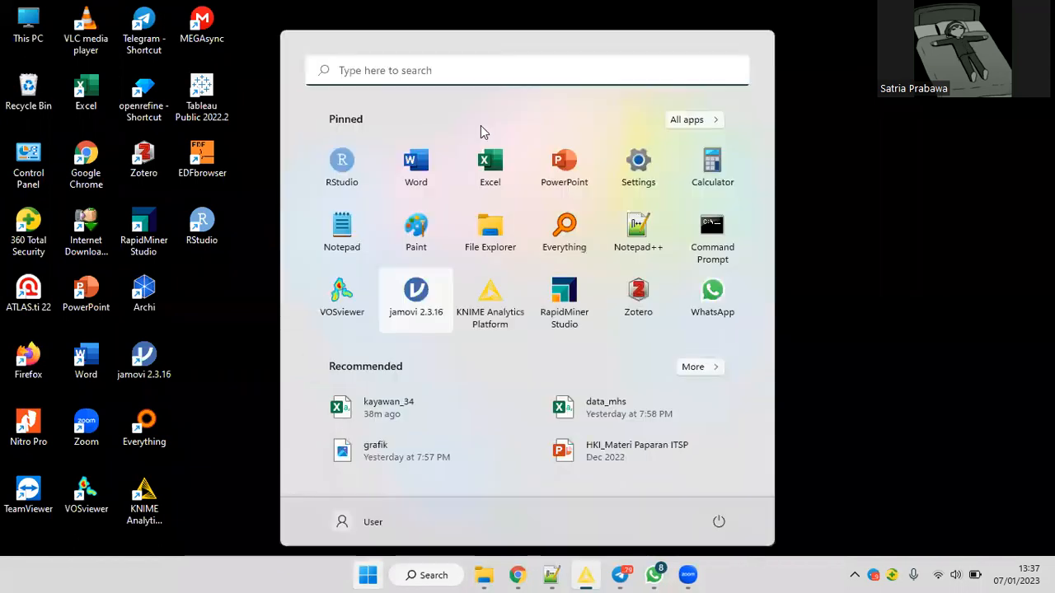
{"action": "left_click", "coordinate": [415, 73]}
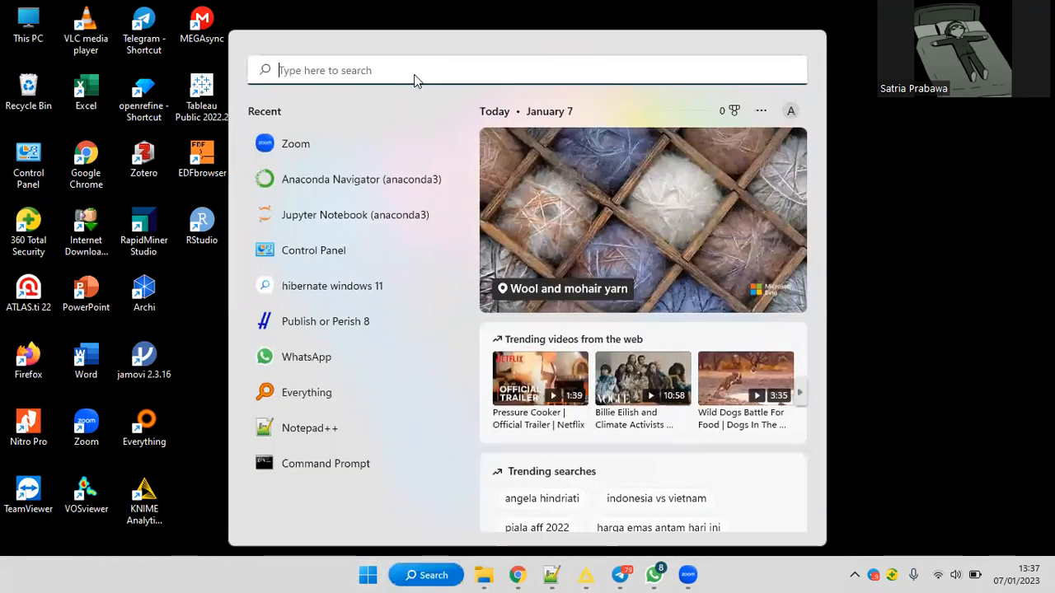
{"action": "type", "text": "rapidmin"}
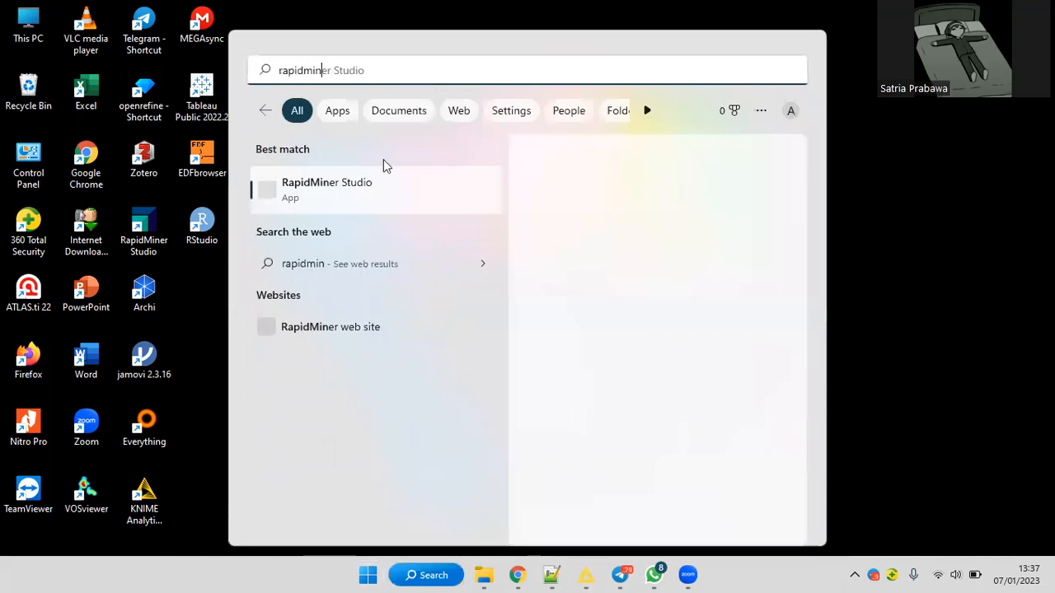
{"action": "left_click", "coordinate": [394, 179]}
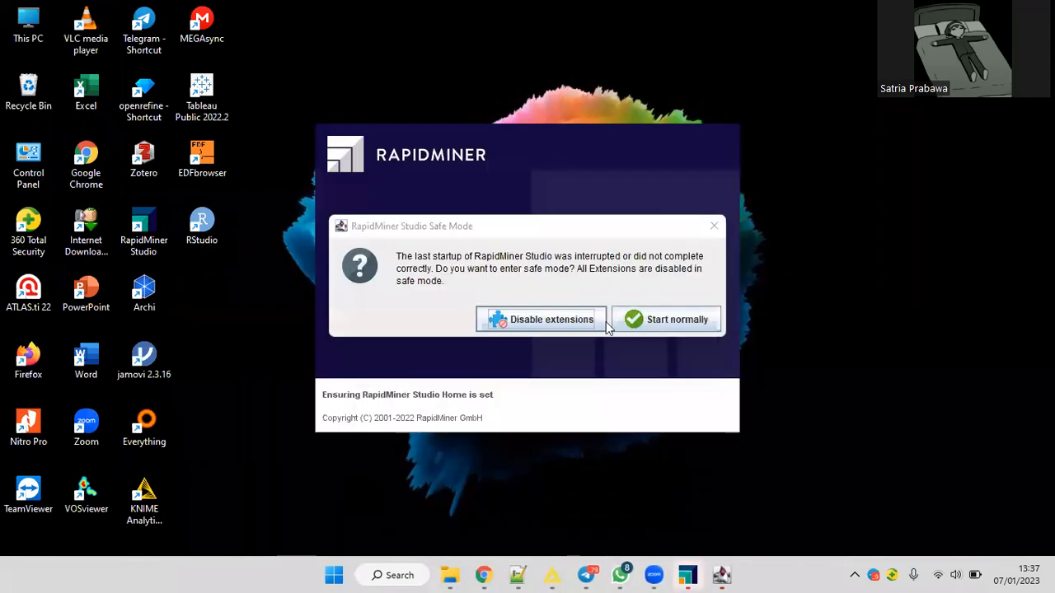
Start RapidMiner Studio normally with extensions enabled, continue working under the Free license, and create a blank process.
{"action": "left_click", "coordinate": [657, 323]}
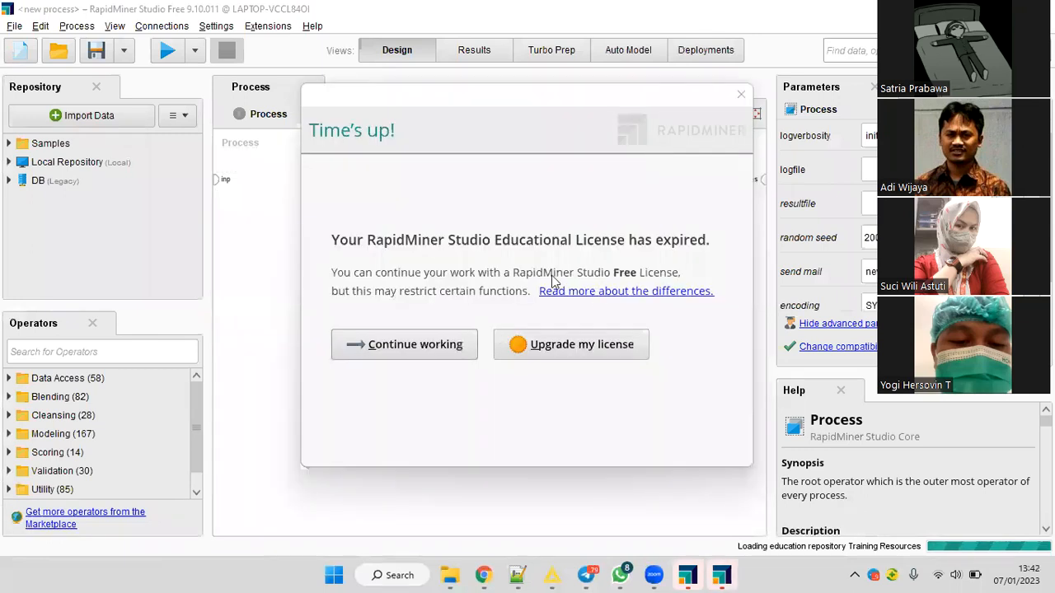
{"action": "left_click", "coordinate": [404, 348]}
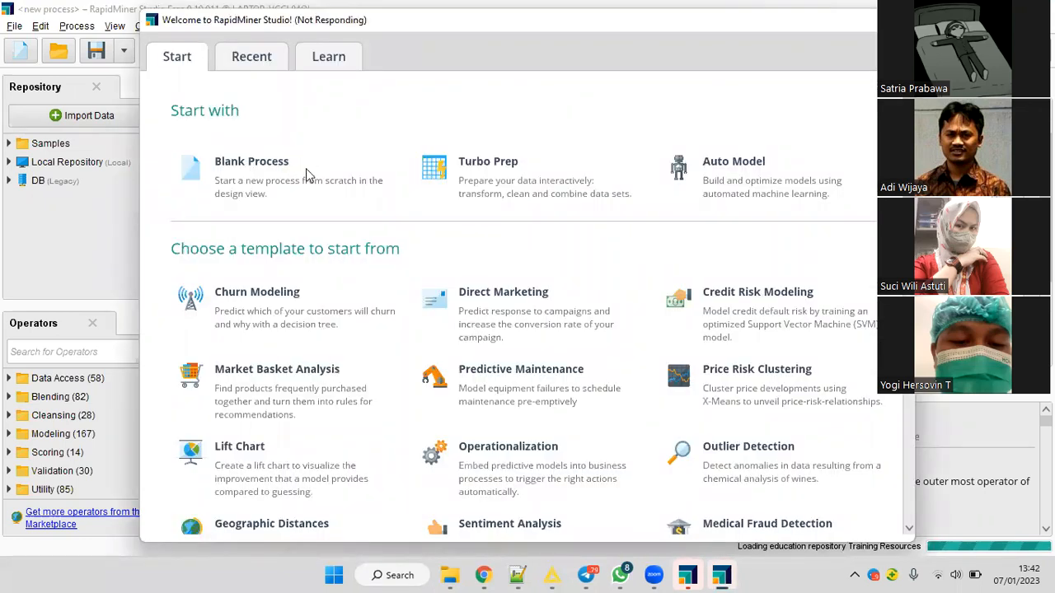
{"action": "left_click", "coordinate": [306, 168]}
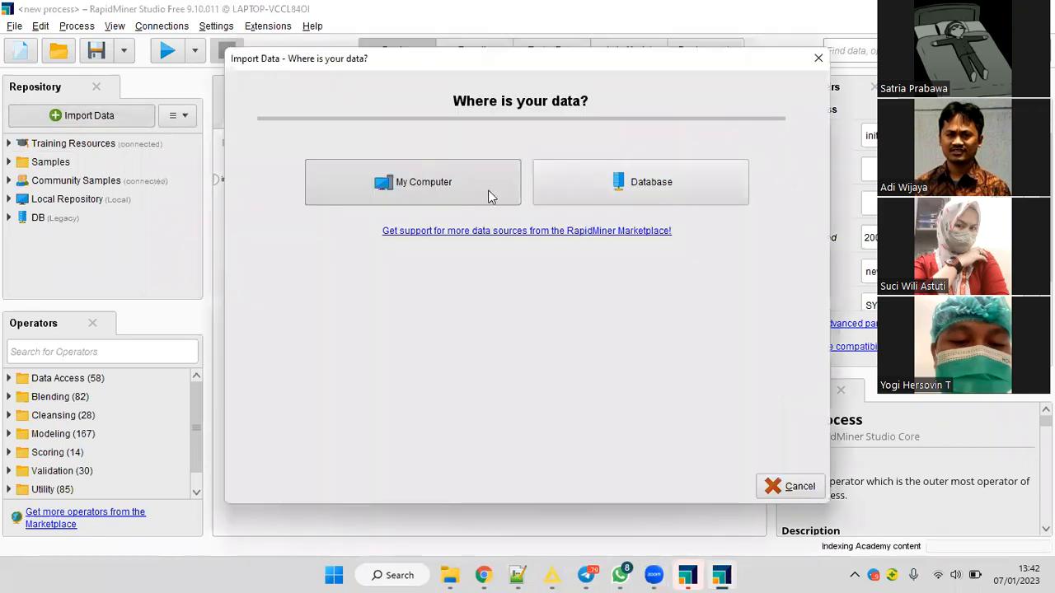
Choose kayawan_34.csv on the DATA (D:) drive of this computer as the file to import, and proceed to the column formatting.
{"action": "left_click", "coordinate": [488, 196]}
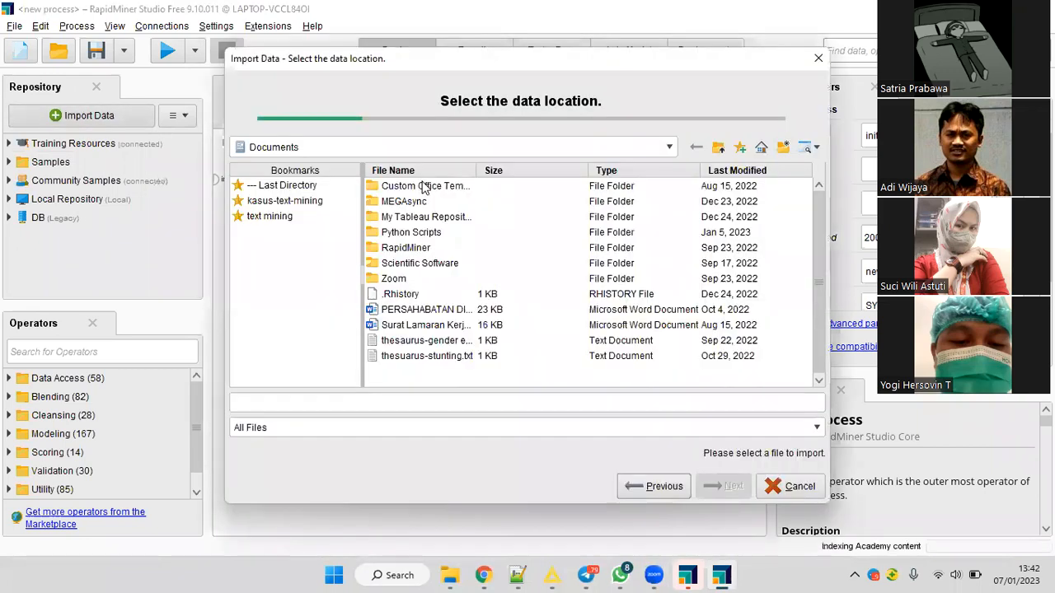
{"action": "left_click", "coordinate": [456, 146]}
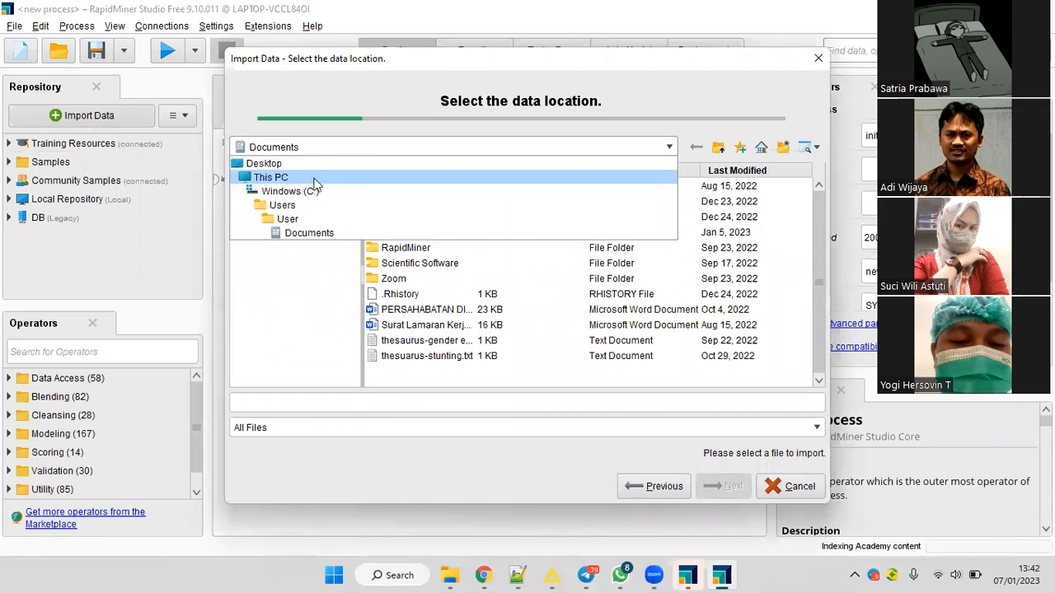
{"action": "left_click", "coordinate": [314, 183]}
{"action": "double_click", "coordinate": [404, 192]}
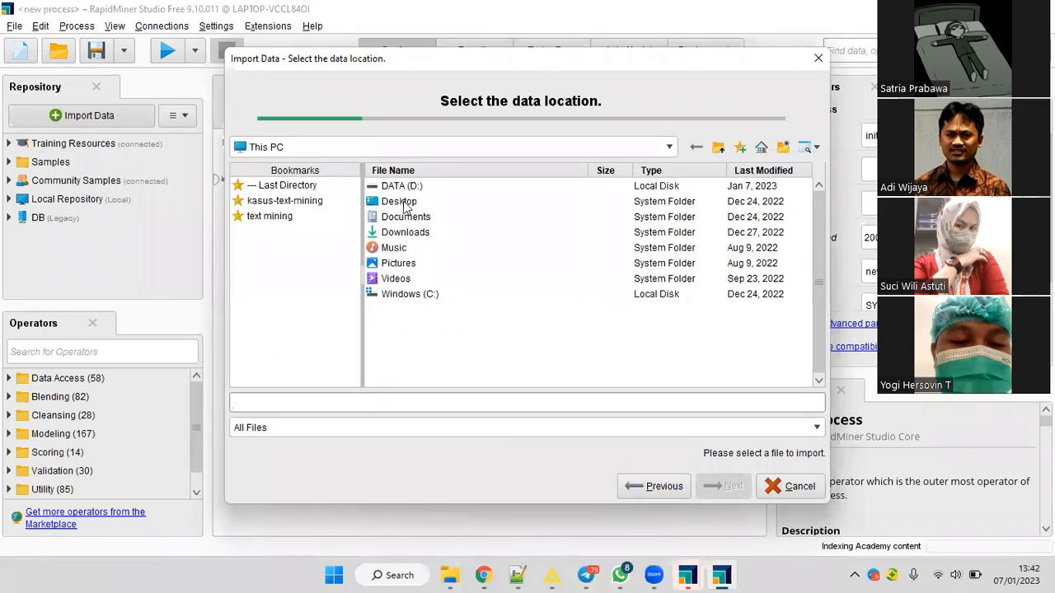
{"action": "left_click", "coordinate": [426, 371]}
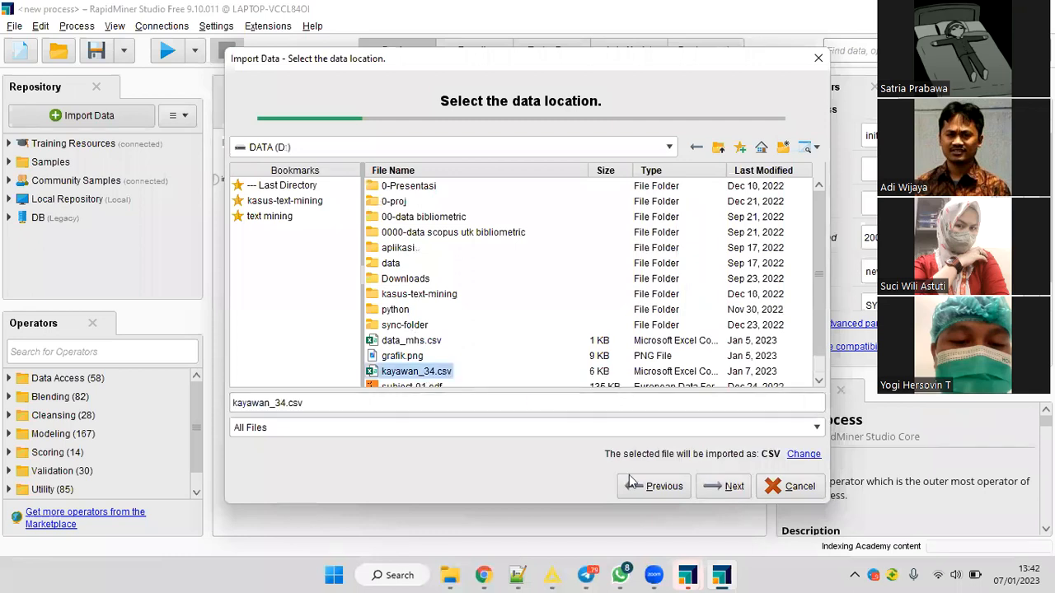
{"action": "left_click", "coordinate": [723, 485]}
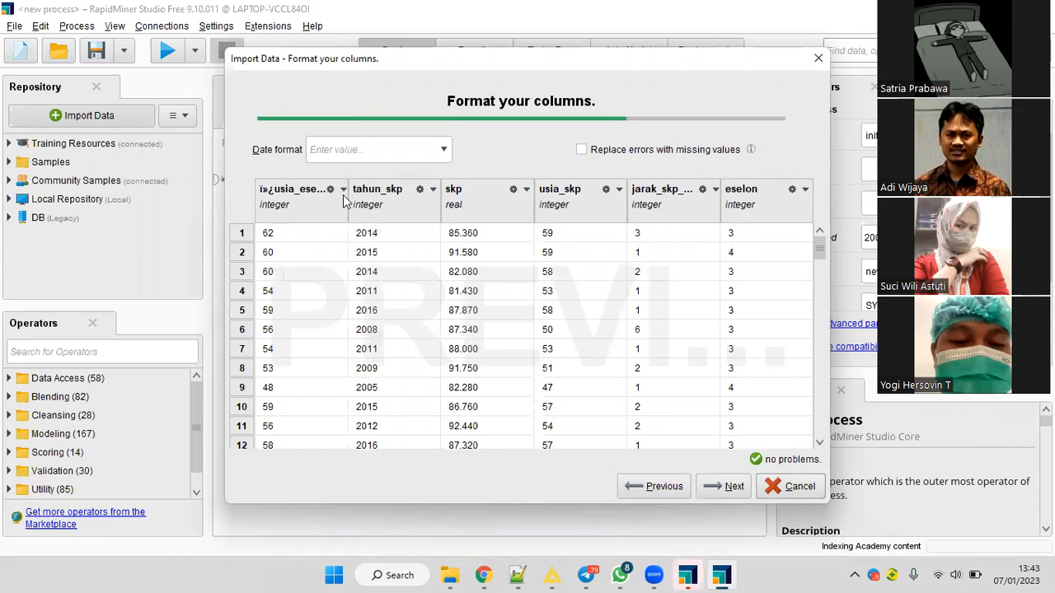
Rename the first import column to usia_eselon by removing the stray characters at the start of its name.
{"action": "left_click", "coordinate": [344, 193]}
{"action": "left_click", "coordinate": [385, 255]}
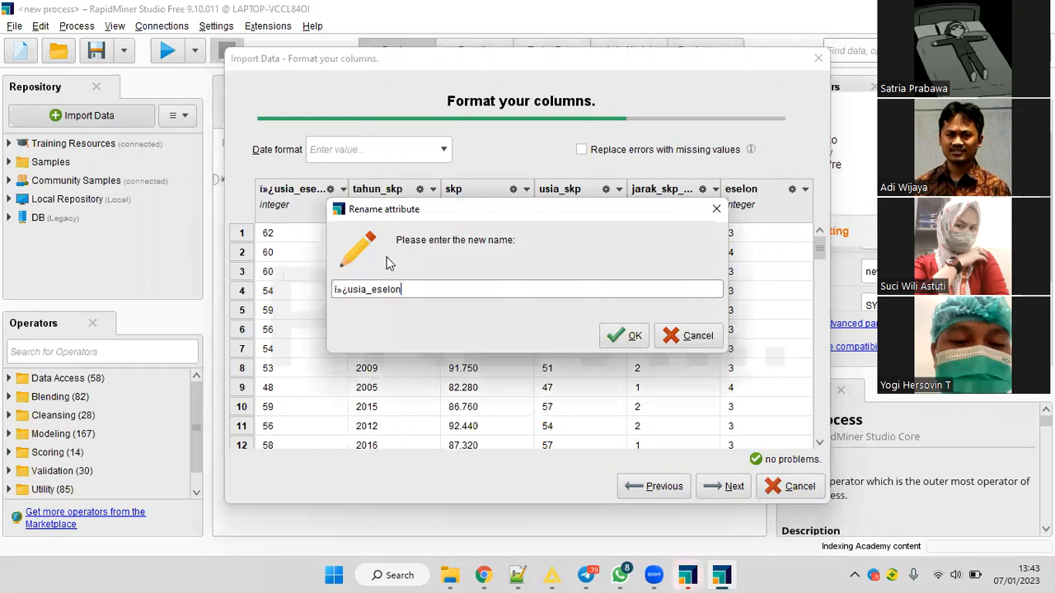
{"action": "key", "text": "Home"}
{"action": "key", "text": "Delete"}
{"action": "key", "text": "Delete"}
{"action": "key", "text": "Delete"}
{"action": "left_click", "coordinate": [616, 337]}
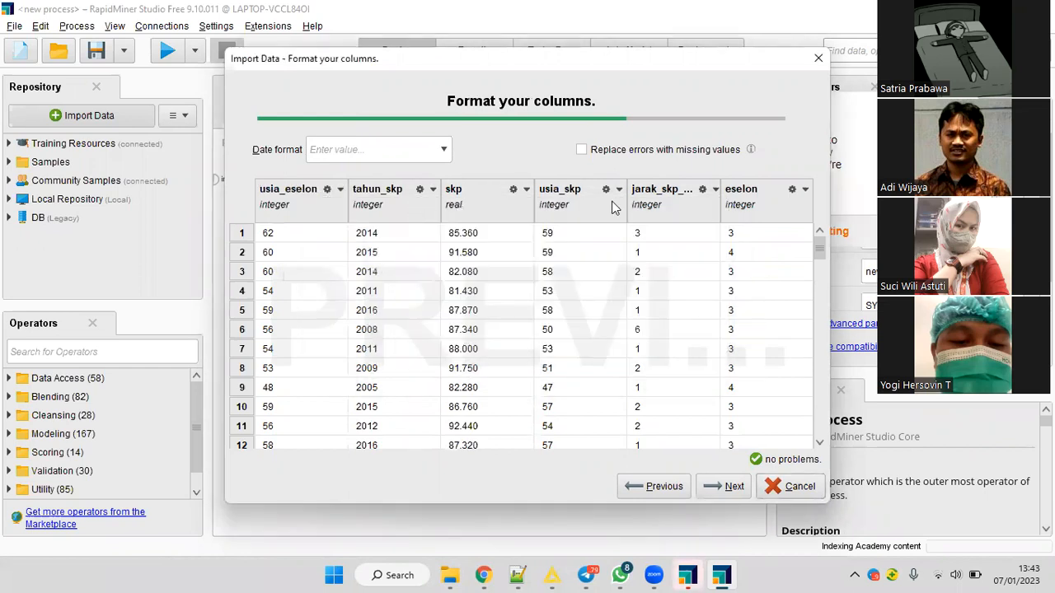
Exclude the tahun_skp column from the import and proceed to choosing the storage location.
{"action": "left_click", "coordinate": [432, 192]}
{"action": "left_click", "coordinate": [416, 265]}
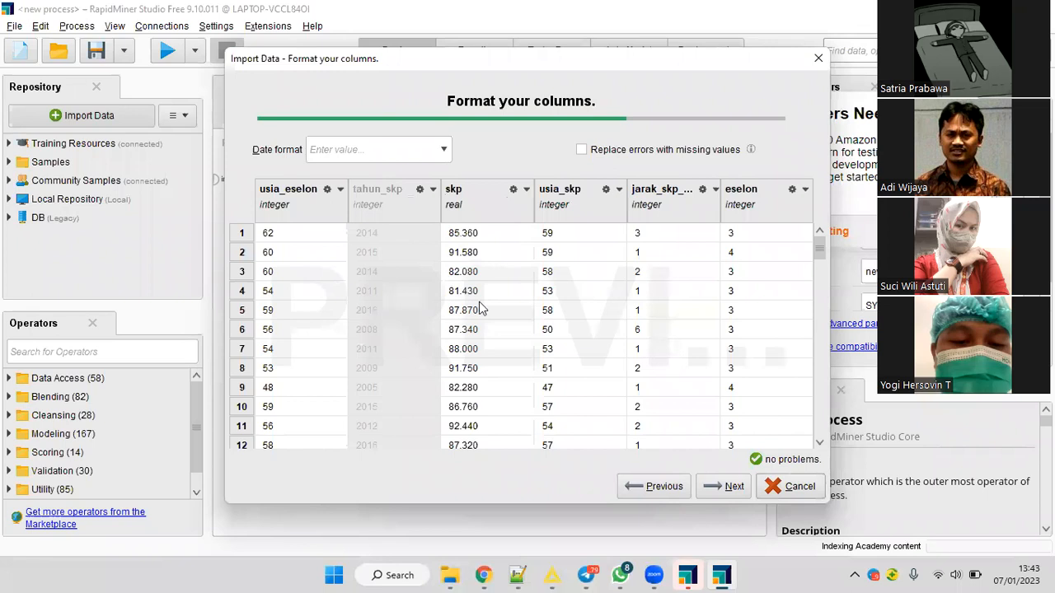
{"action": "left_click", "coordinate": [724, 487]}
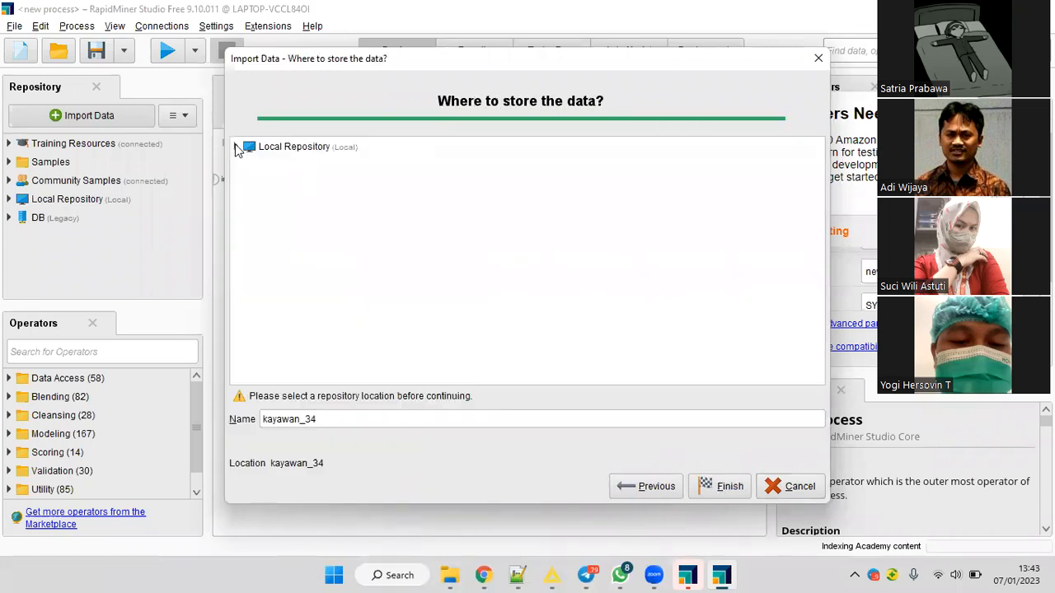
Store the imported data as kayawan_34 in the Local Repository's data folder, and return to the process design view.
{"action": "double_click", "coordinate": [251, 150]}
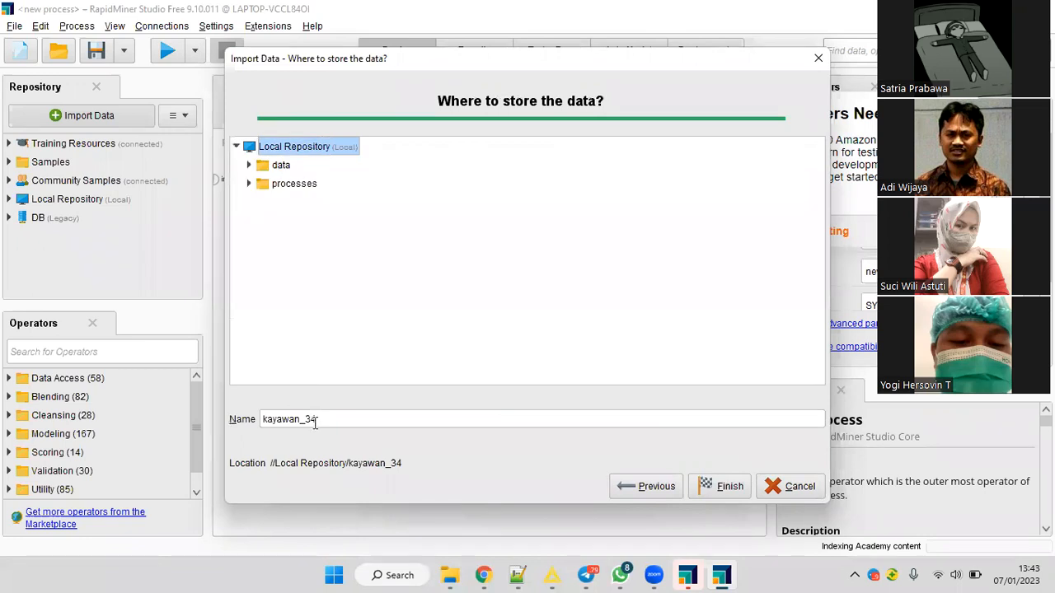
{"action": "left_click", "coordinate": [280, 167]}
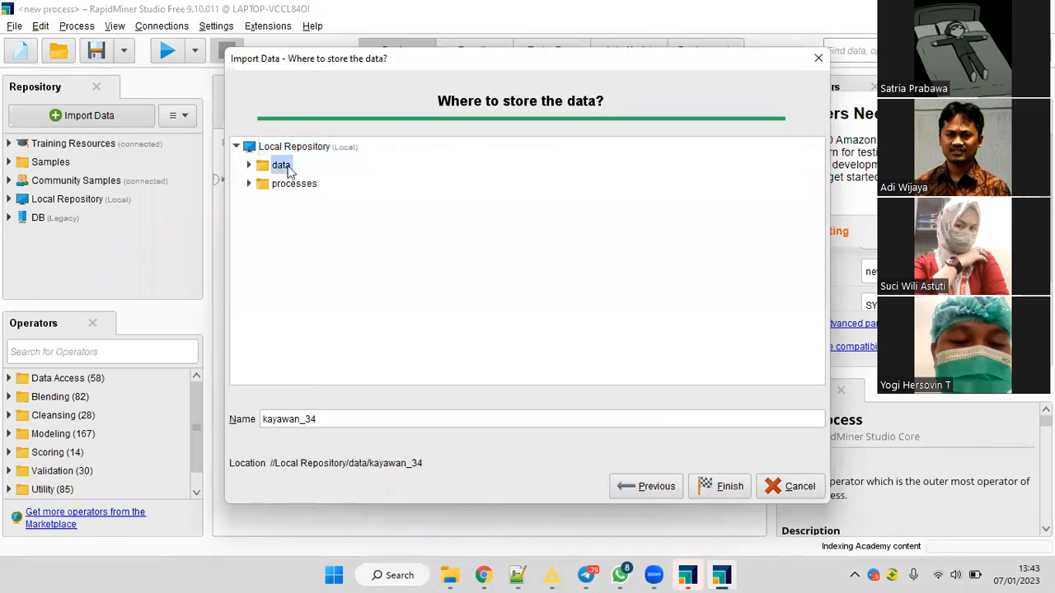
{"action": "left_click", "coordinate": [307, 422]}
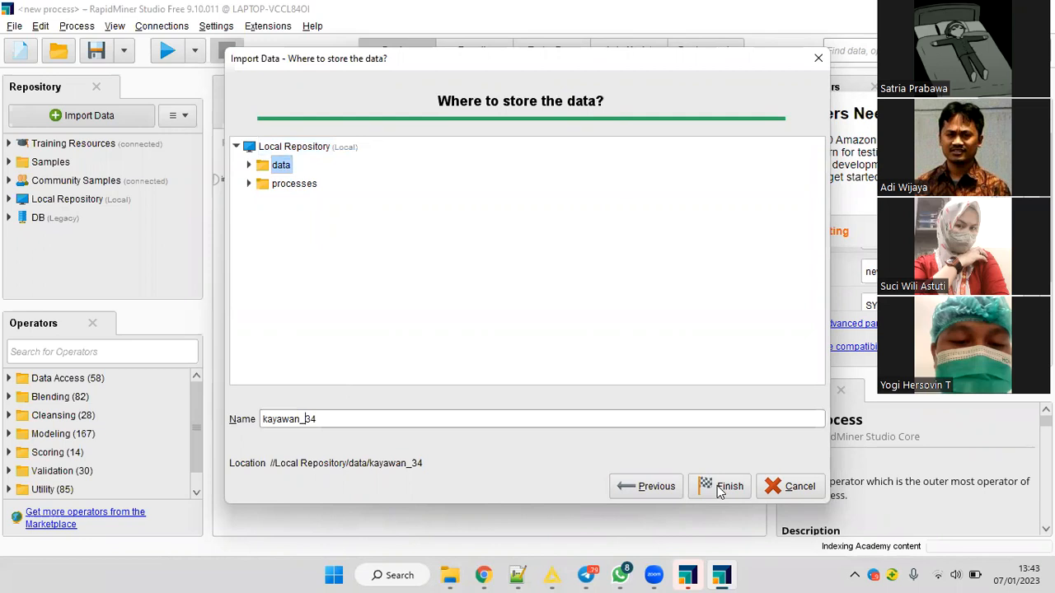
{"action": "left_click", "coordinate": [721, 488]}
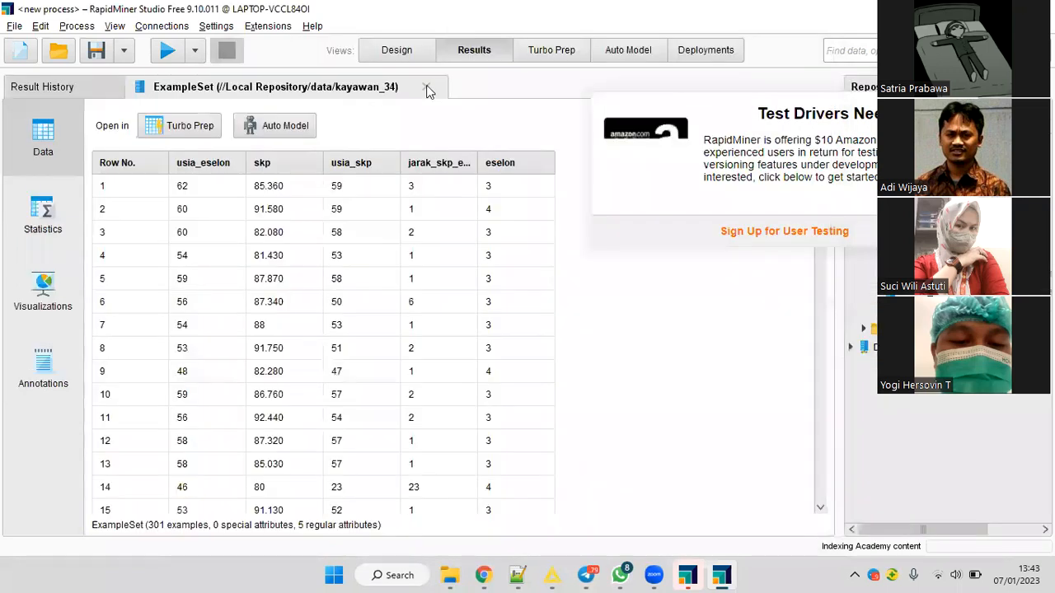
{"action": "left_click", "coordinate": [402, 43]}
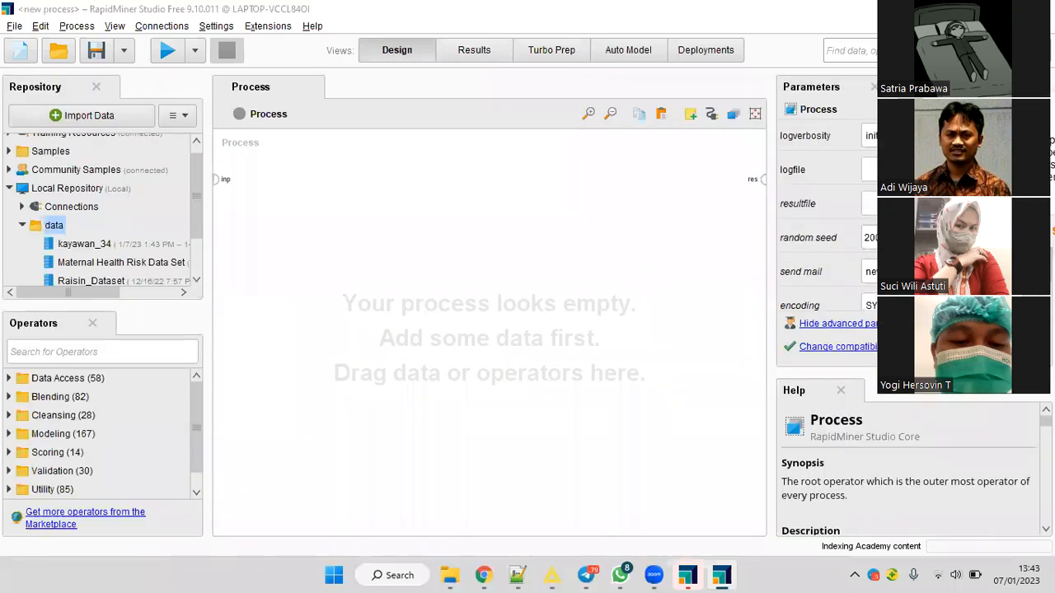
Add the stored kayawan_34 data to the process, connect its output to the process result, and run the process.
{"action": "left_click_drag", "start_coordinate": [97, 246], "coordinate": [321, 183]}
{"action": "left_click", "coordinate": [320, 179]}
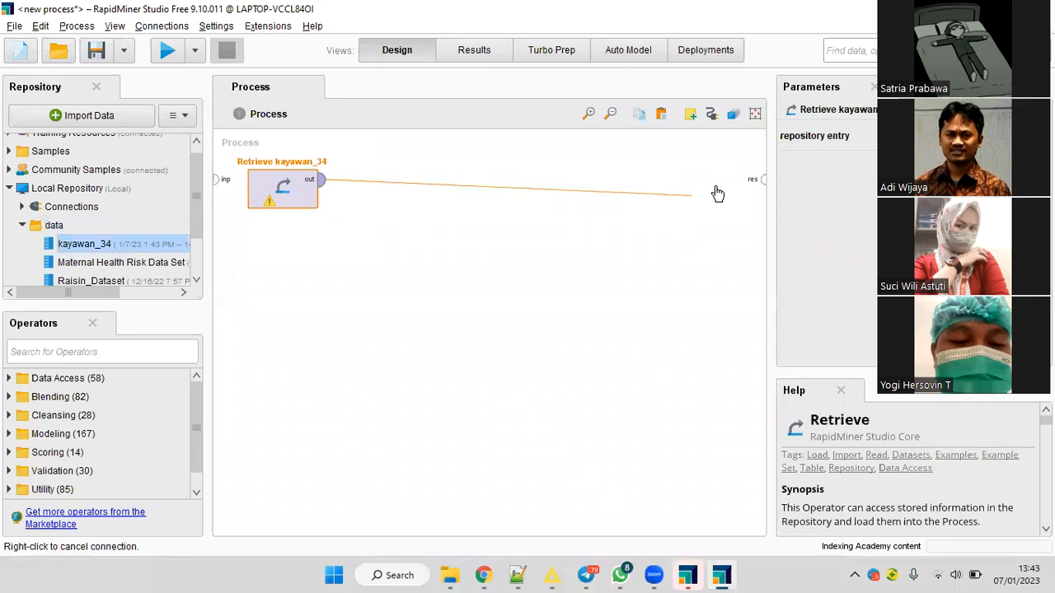
{"action": "left_click", "coordinate": [761, 178]}
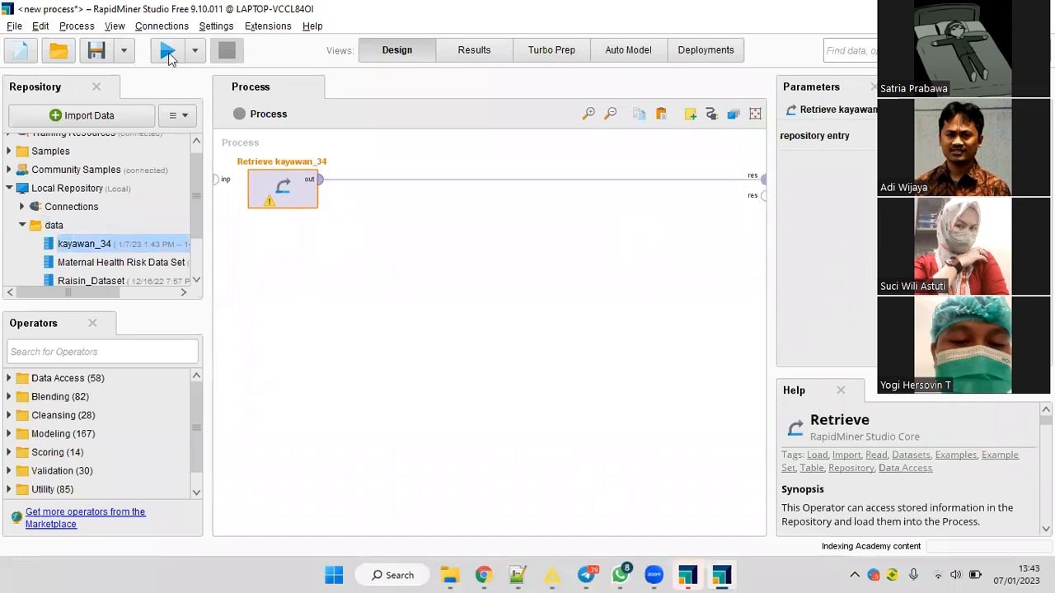
{"action": "left_click", "coordinate": [168, 54]}
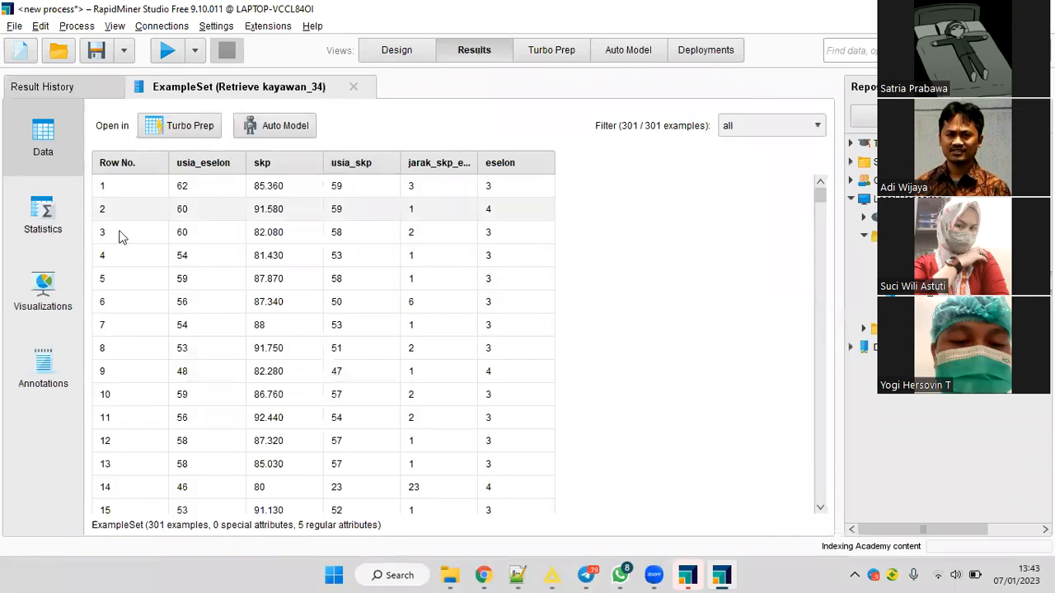
Examine the attribute statistics and the distribution of eselon, and return to the process design.
{"action": "left_click", "coordinate": [43, 215]}
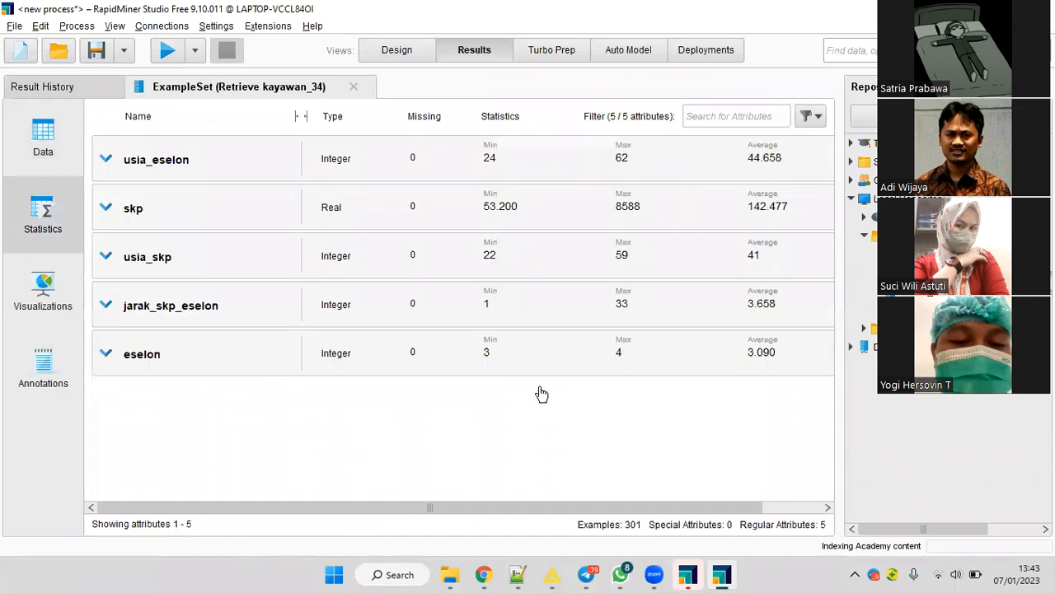
{"action": "left_click", "coordinate": [516, 356]}
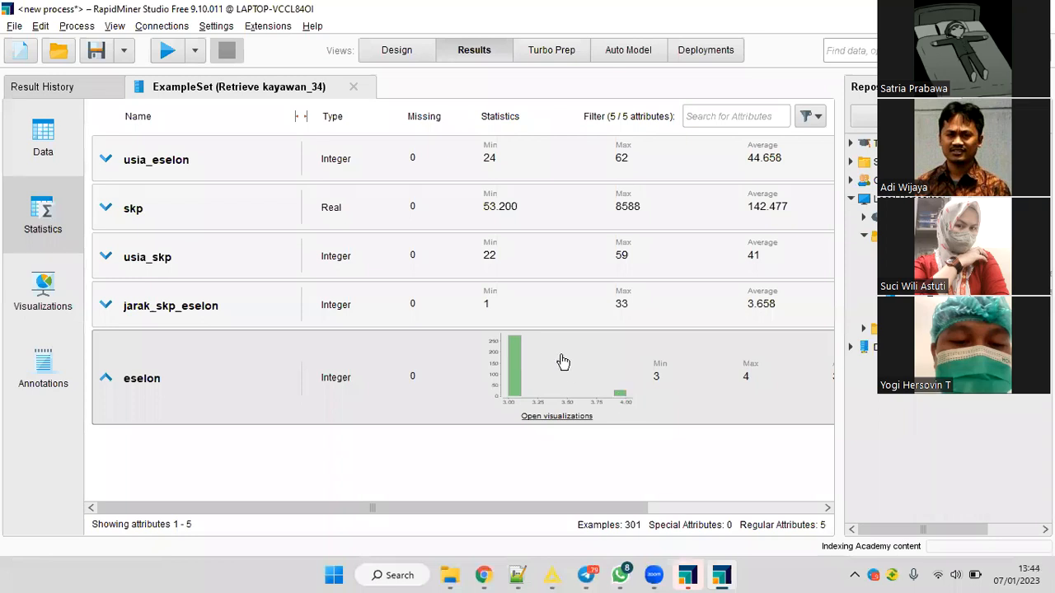
{"action": "left_click", "coordinate": [383, 59]}
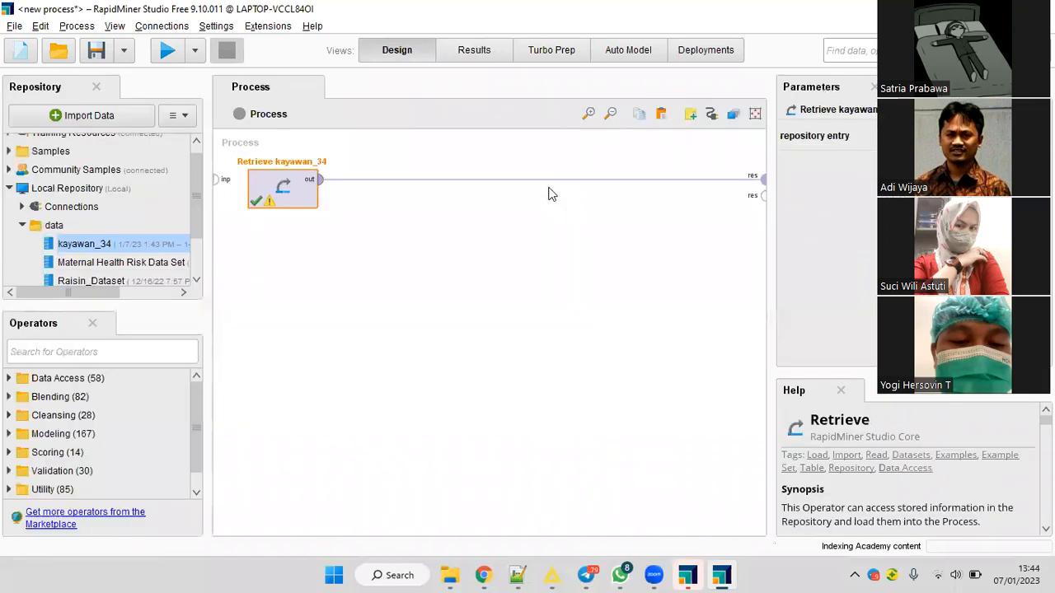
Remove the connection between Retrieve kayawan_34 and the process result, and search the operators for smote.
{"action": "left_click", "coordinate": [547, 181]}
{"action": "left_click", "coordinate": [117, 353]}
{"action": "type", "text": "somte"}
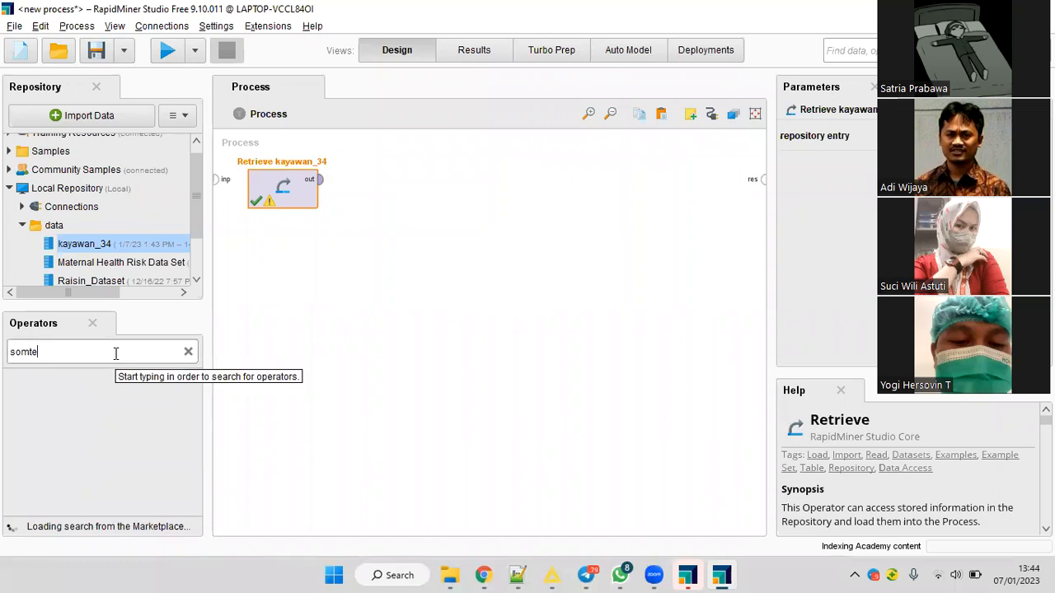
{"action": "key", "text": "BackSpace"}
{"action": "key", "text": "BackSpace"}
{"action": "key", "text": "BackSpace"}
{"action": "key", "text": "BackSpace"}
{"action": "type", "text": "mote"}
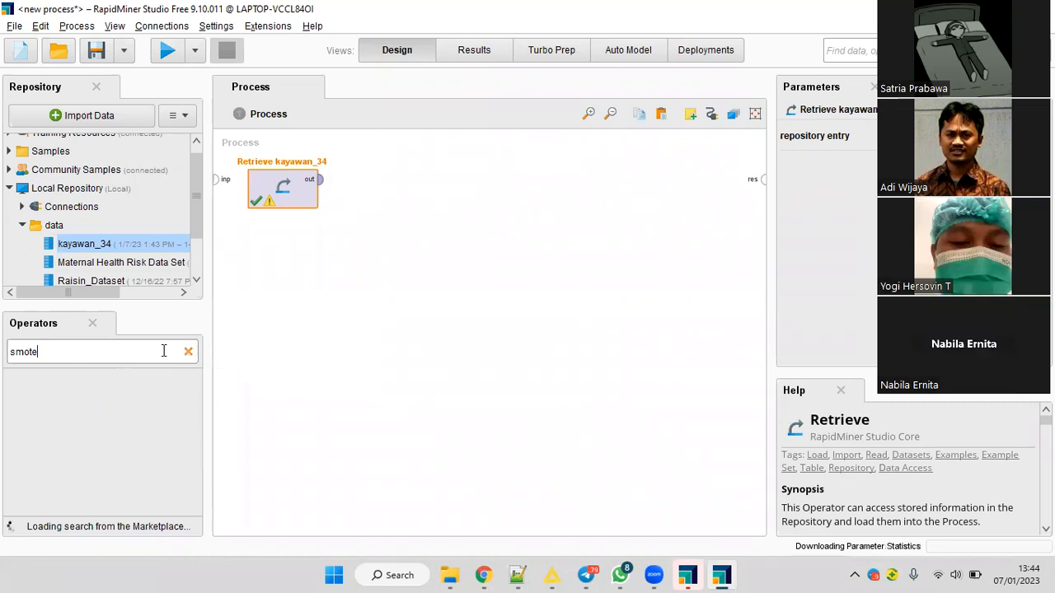
Clear the operator search and repeat it for smote.
{"action": "key", "text": "Escape"}
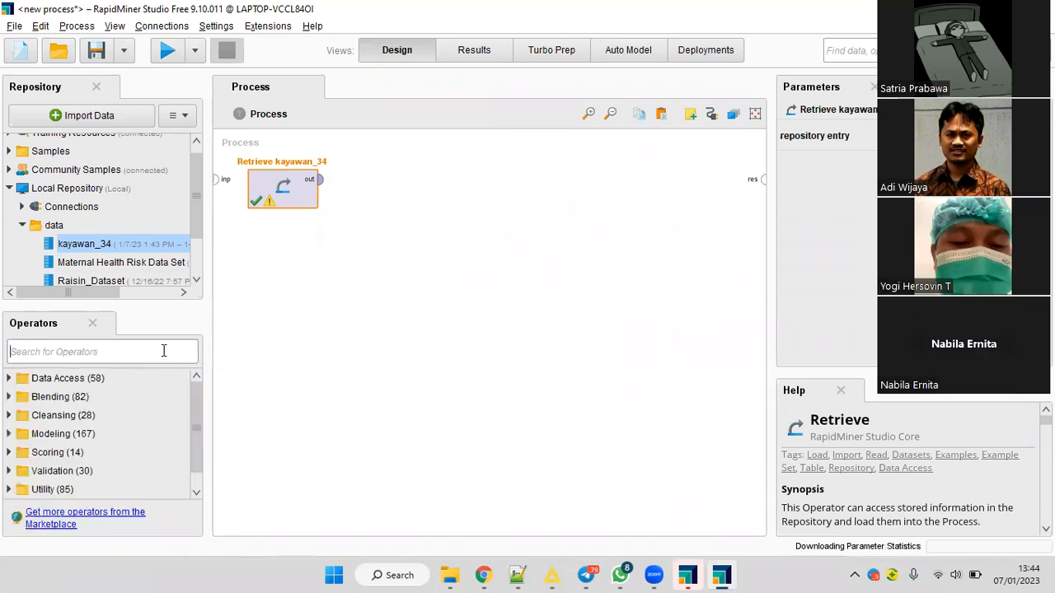
{"action": "type", "text": "smote"}
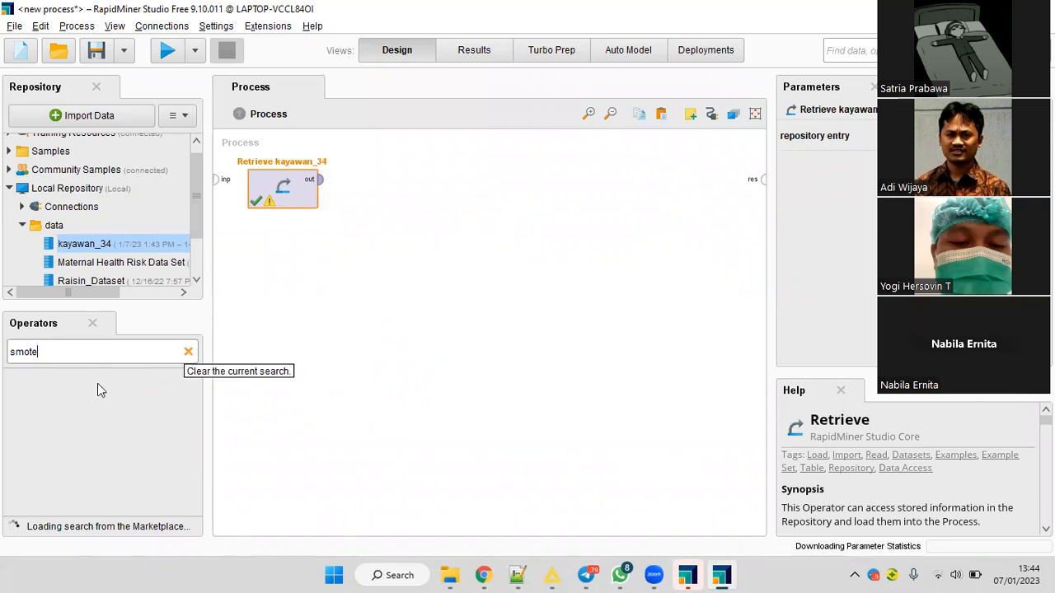
{"action": "left_click", "coordinate": [188, 351]}
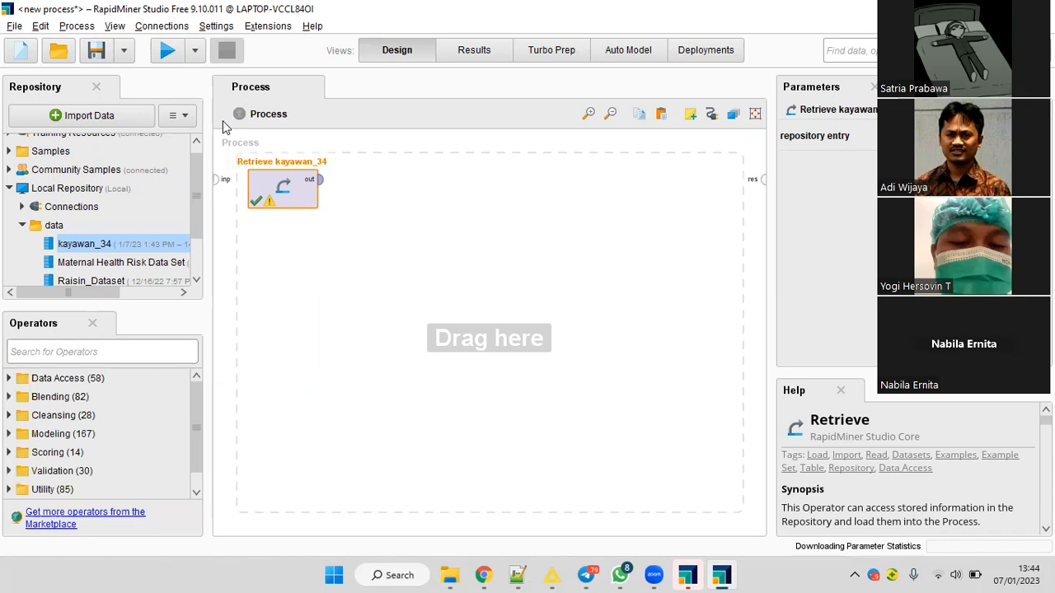
{"action": "left_click", "coordinate": [270, 29]}
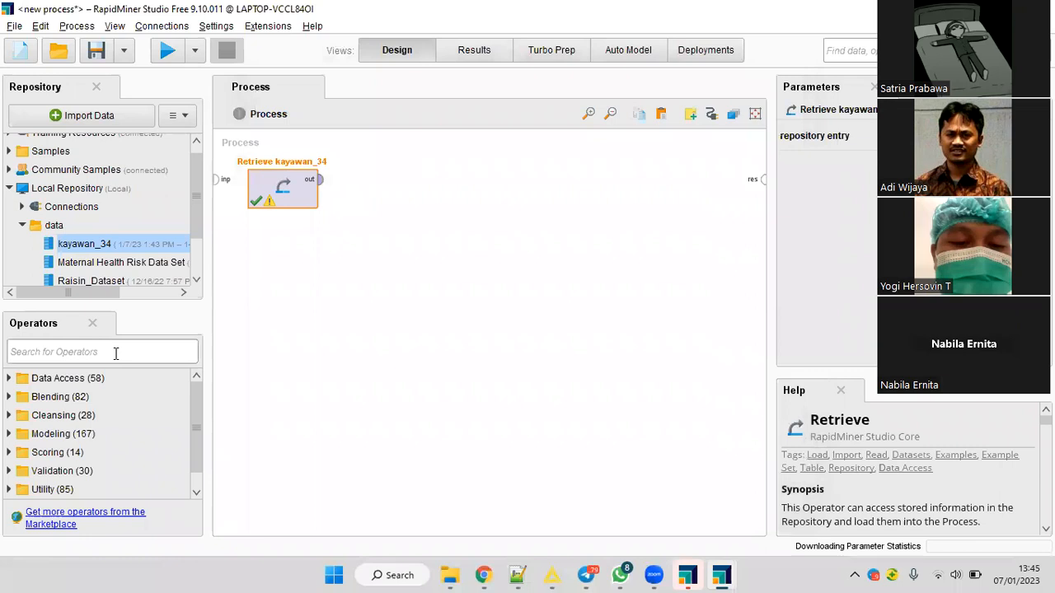
{"action": "left_click", "coordinate": [115, 352]}
{"action": "type", "text": "smote"}
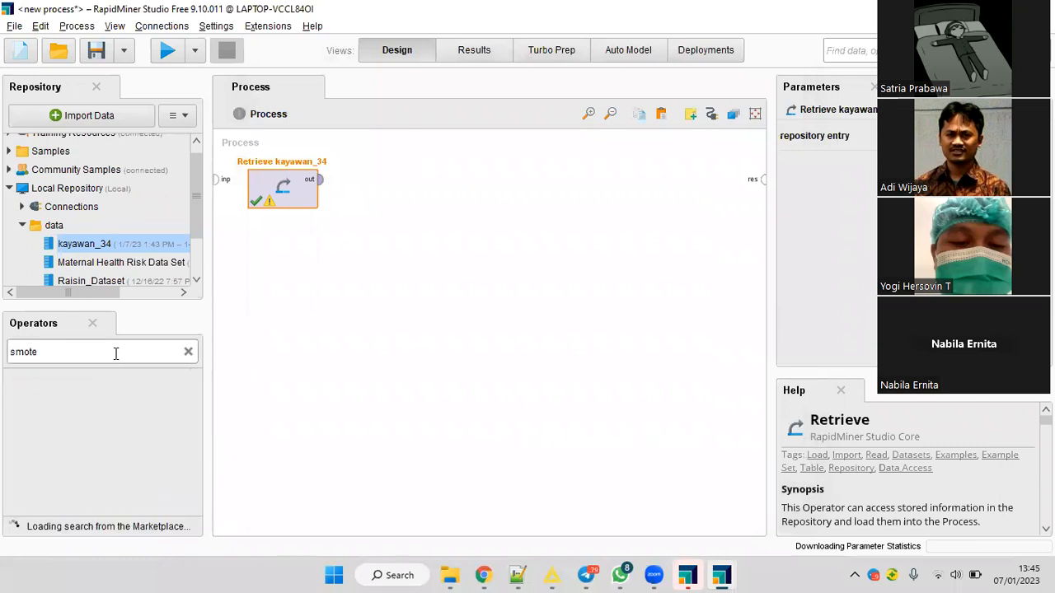
Try to open the extension marketplace, and stop pending background tasks such as the parameter statistics download and local extension searches.
{"action": "left_click", "coordinate": [268, 28]}
{"action": "left_click", "coordinate": [272, 42]}
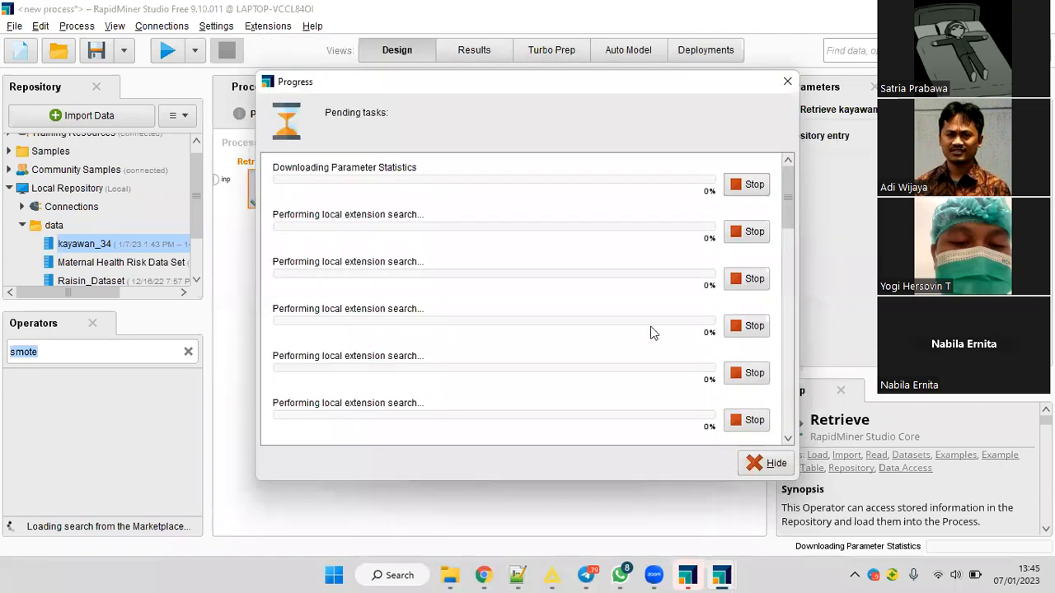
{"action": "left_click", "coordinate": [748, 184]}
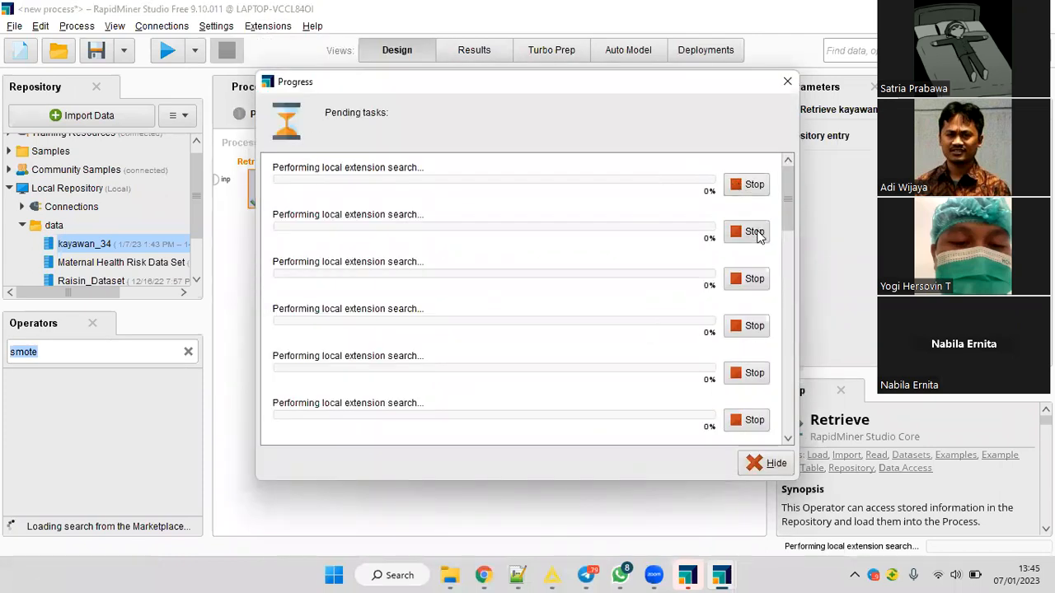
{"action": "left_click", "coordinate": [757, 274]}
{"action": "left_click", "coordinate": [753, 329]}
{"action": "left_click", "coordinate": [750, 365]}
{"action": "scroll", "coordinate": [749, 359], "scroll_direction": "down", "scroll_amount": 5}
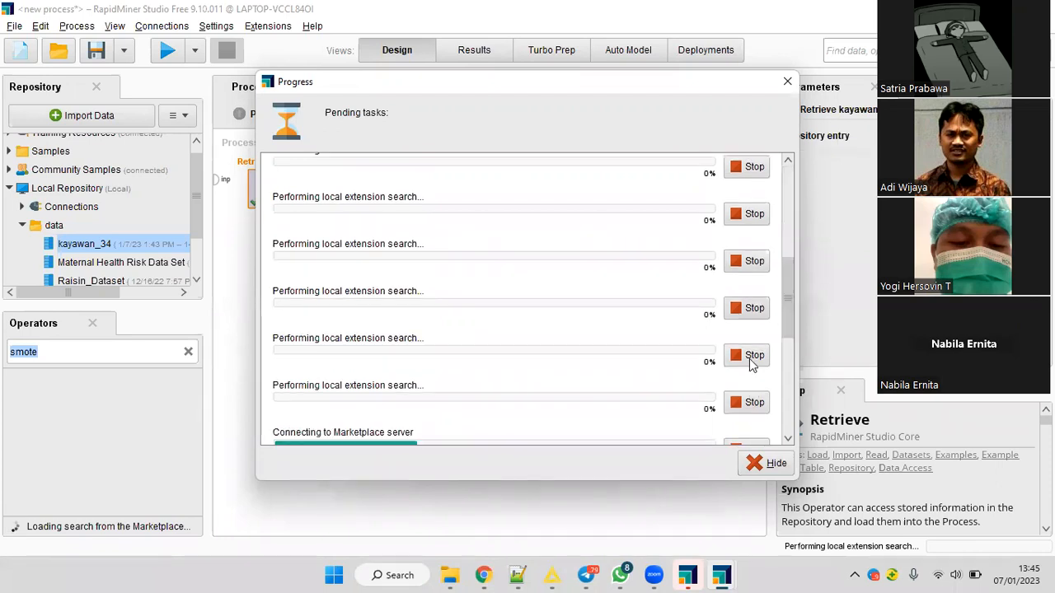
{"action": "left_click", "coordinate": [727, 220]}
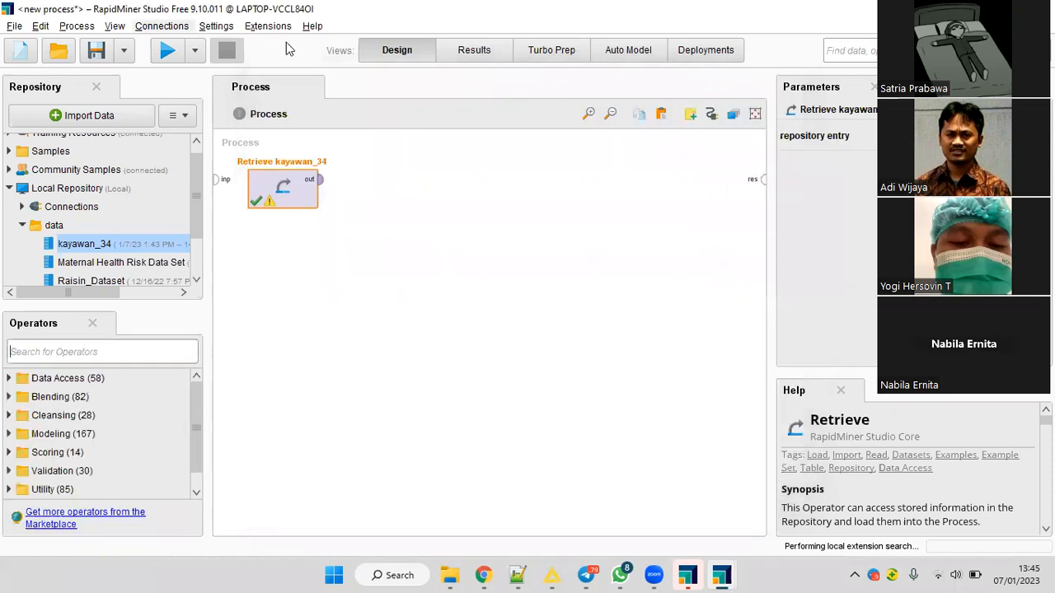
Try again to open the extension marketplace and look through the list of pending tasks.
{"action": "left_click", "coordinate": [280, 32]}
{"action": "left_click", "coordinate": [286, 42]}
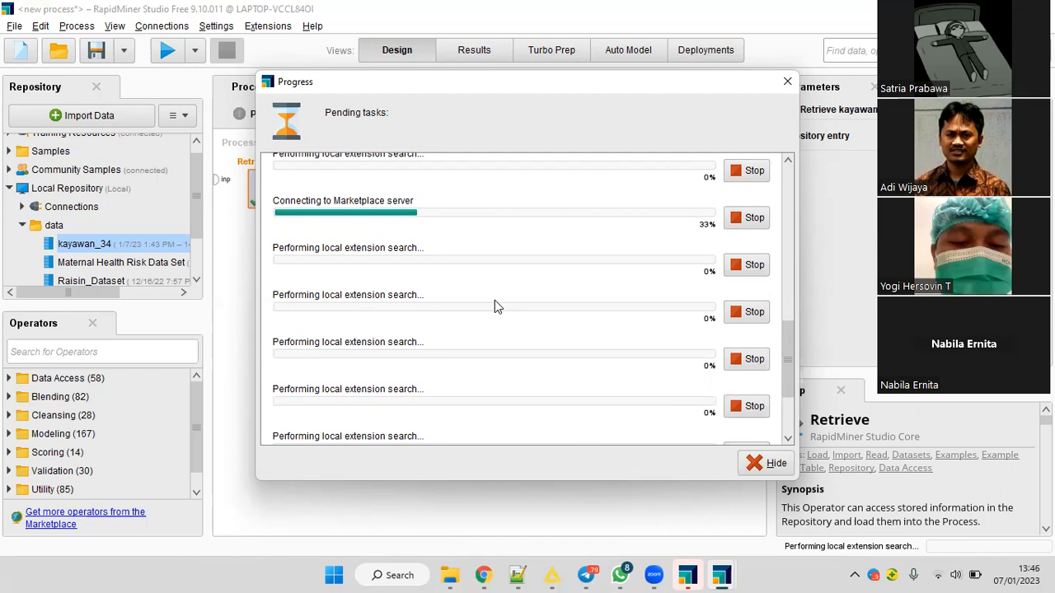
{"action": "scroll", "coordinate": [485, 275], "scroll_direction": "up", "scroll_amount": 2}
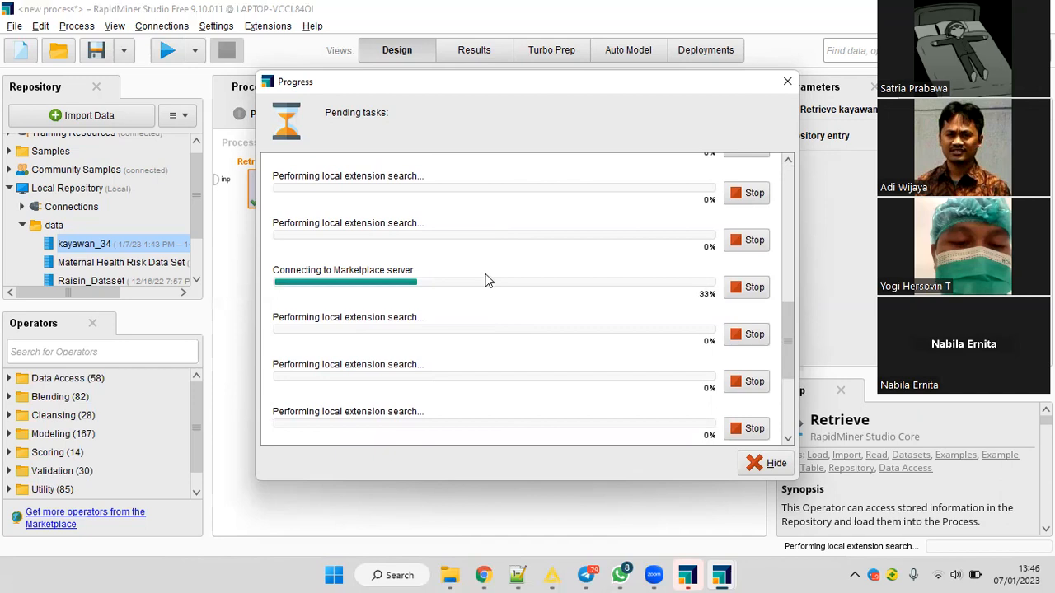
{"action": "scroll", "coordinate": [485, 281], "scroll_direction": "down", "scroll_amount": 1}
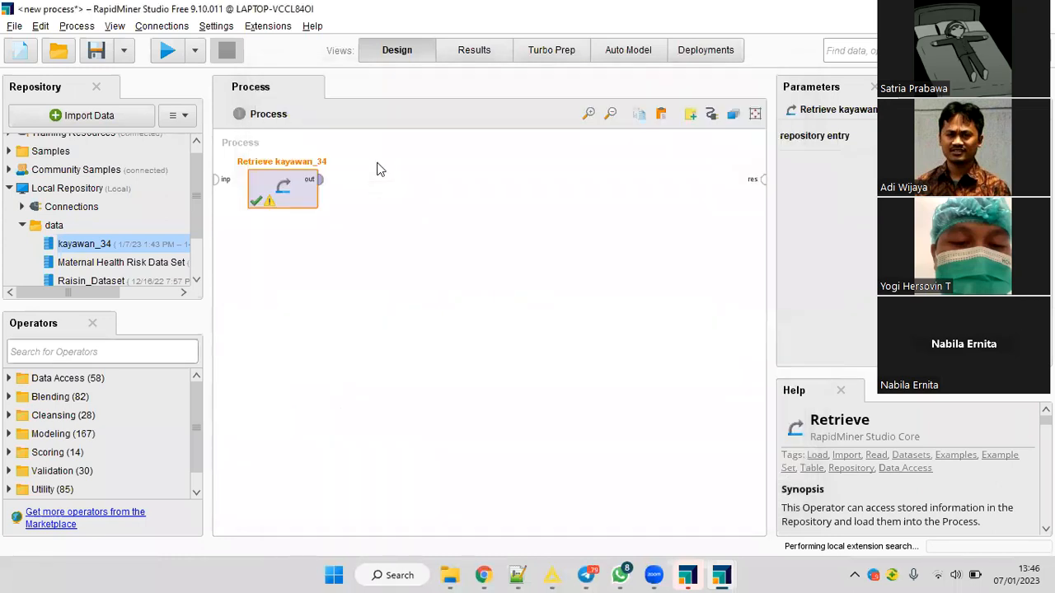
Dismiss the process canvas options and close the newly opened welcome window.
{"action": "right_click", "coordinate": [378, 163]}
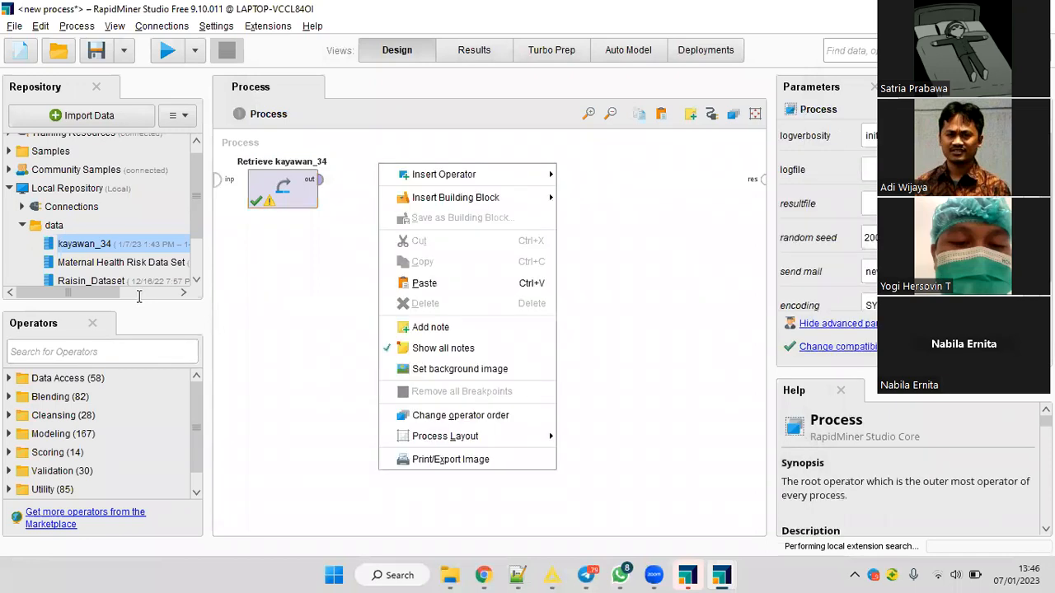
{"action": "left_click", "coordinate": [139, 297]}
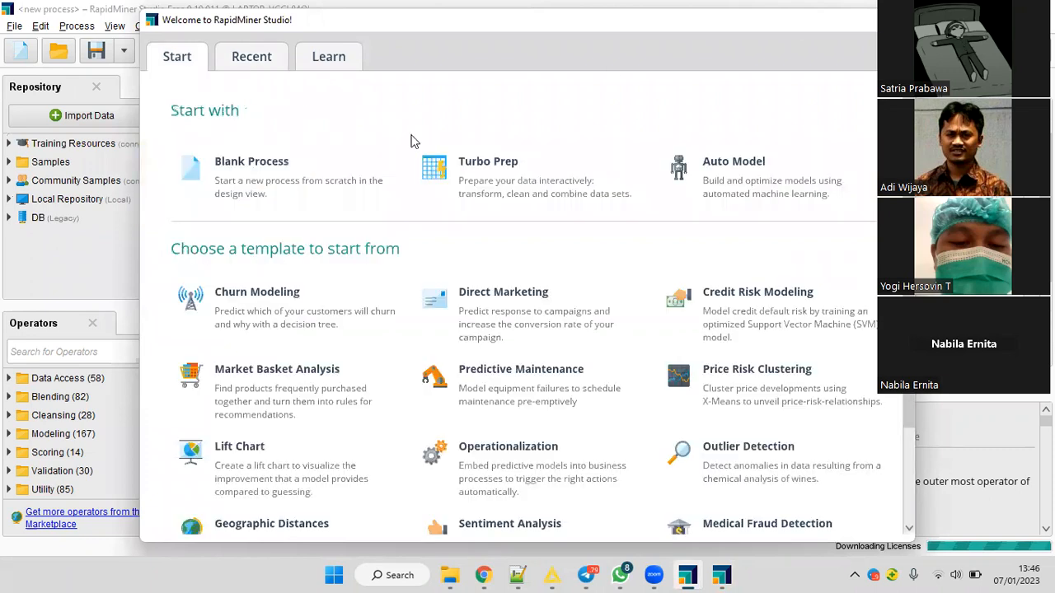
{"action": "left_click", "coordinate": [899, 20]}
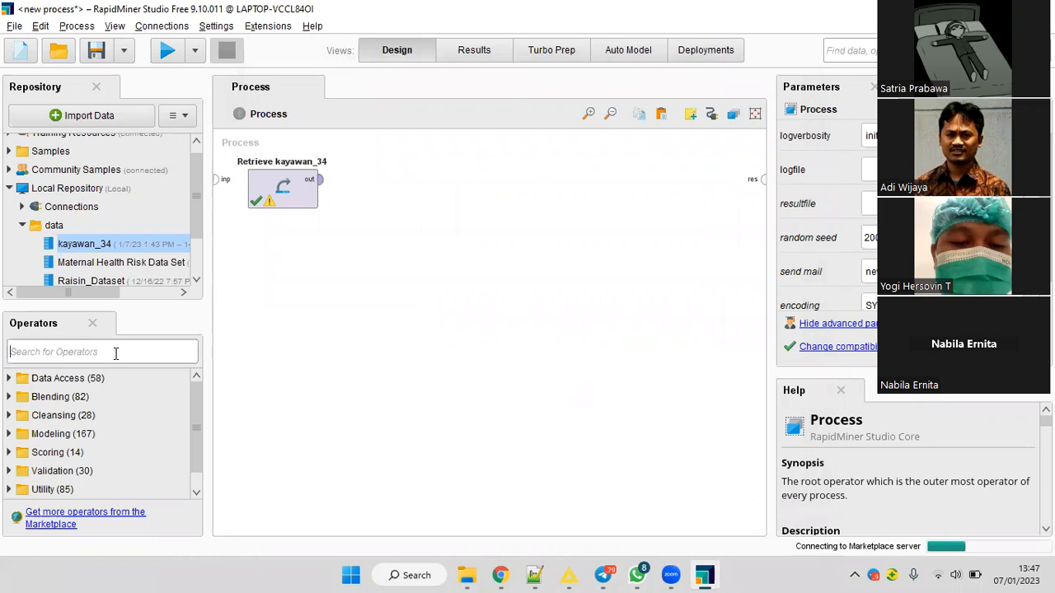
Find the Split Data operator and add it to the process beside Retrieve kayawan_34.
{"action": "type", "text": "split"}
{"action": "left_click_drag", "start_coordinate": [102, 433], "coordinate": [355, 189]}
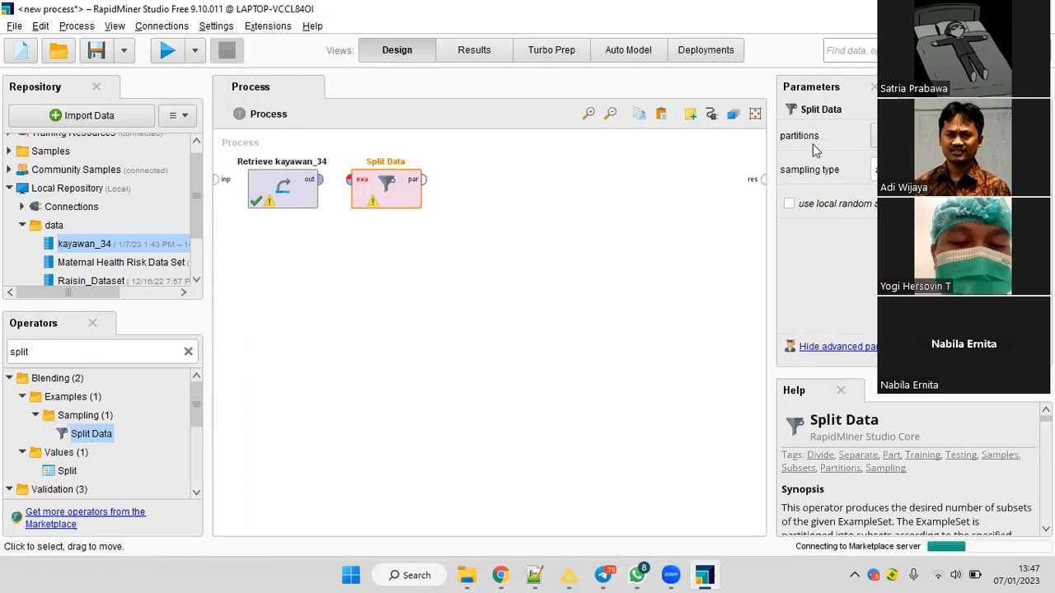
Define two partitions for Split Data with ratios 0.7 and 0.3.
{"action": "left_click", "coordinate": [903, 136]}
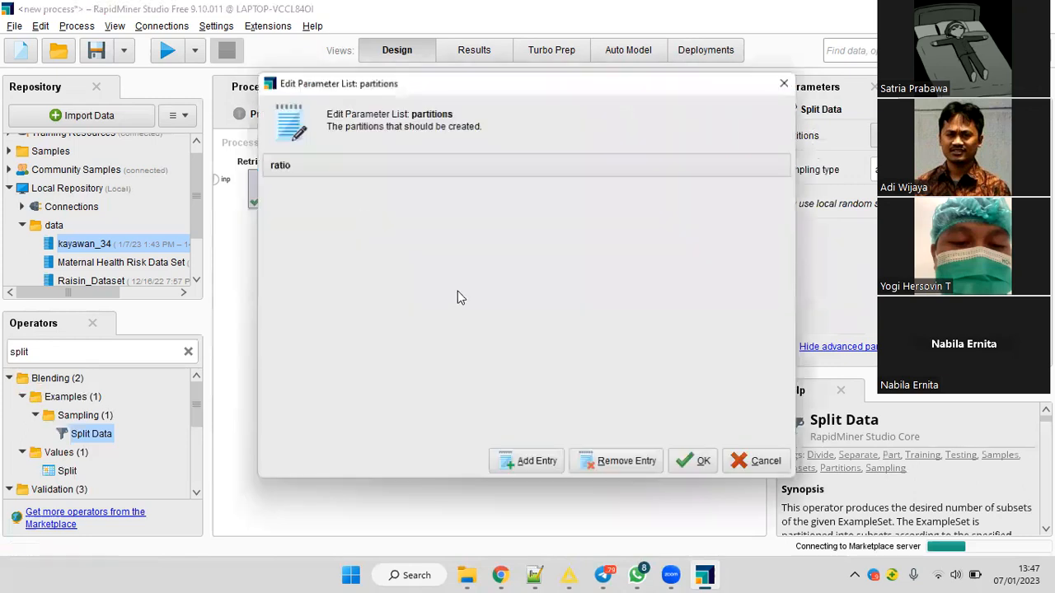
{"action": "left_click", "coordinate": [537, 457]}
{"action": "type", "text": "0.7"}
{"action": "key", "text": "BackSpace"}
{"action": "key", "text": "BackSpace"}
{"action": "key", "text": "BackSpace"}
{"action": "type", "text": "0.7"}
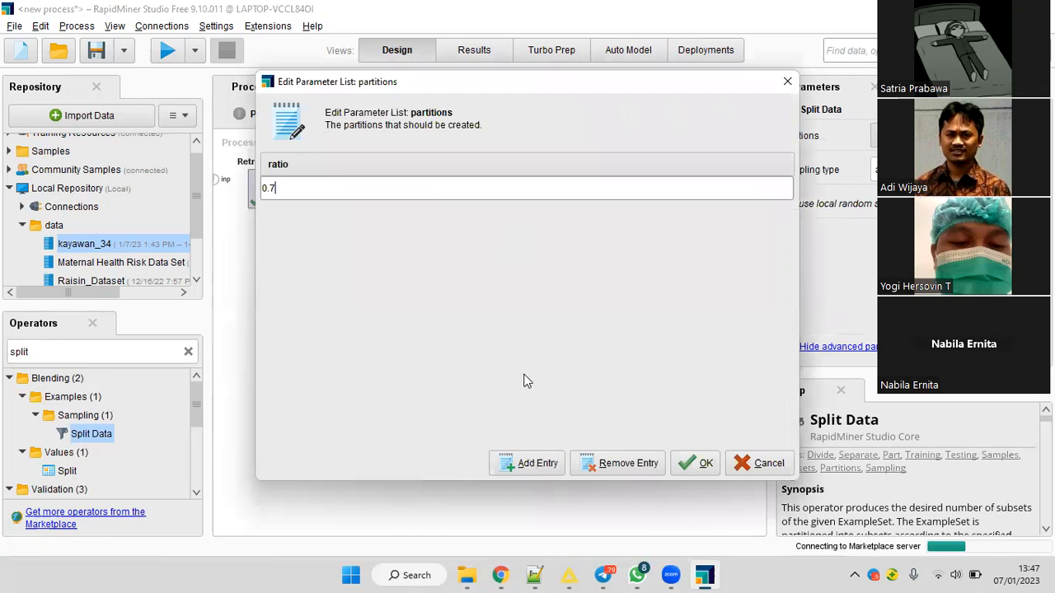
{"action": "key", "text": "Return"}
{"action": "type", "text": "0.3"}
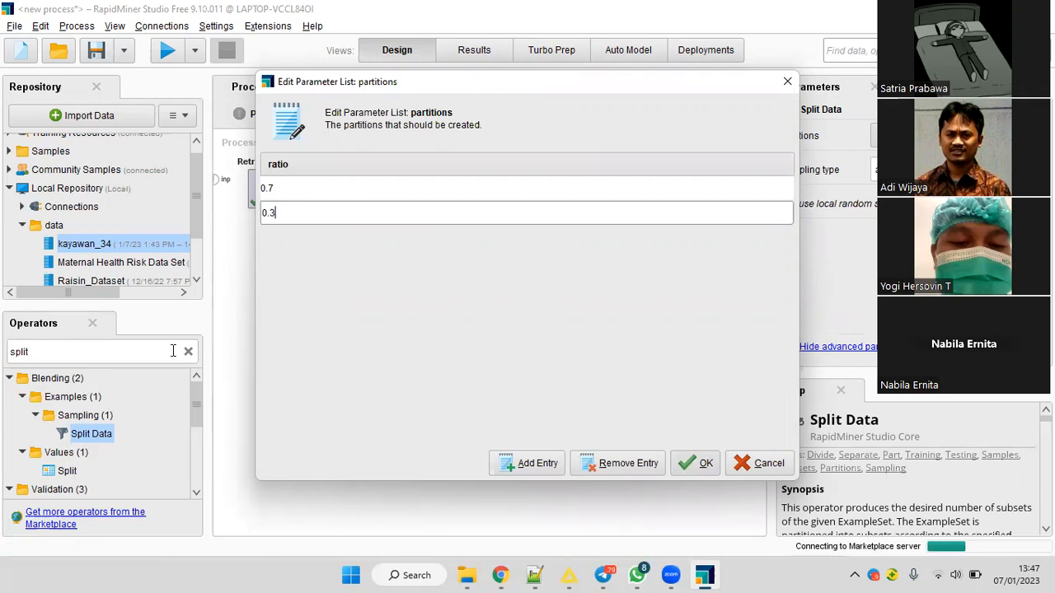
{"action": "key", "text": "Return"}
Add a Decision Tree operator and connect the first partition of Split Data to its training input.
{"action": "left_click", "coordinate": [162, 352]}
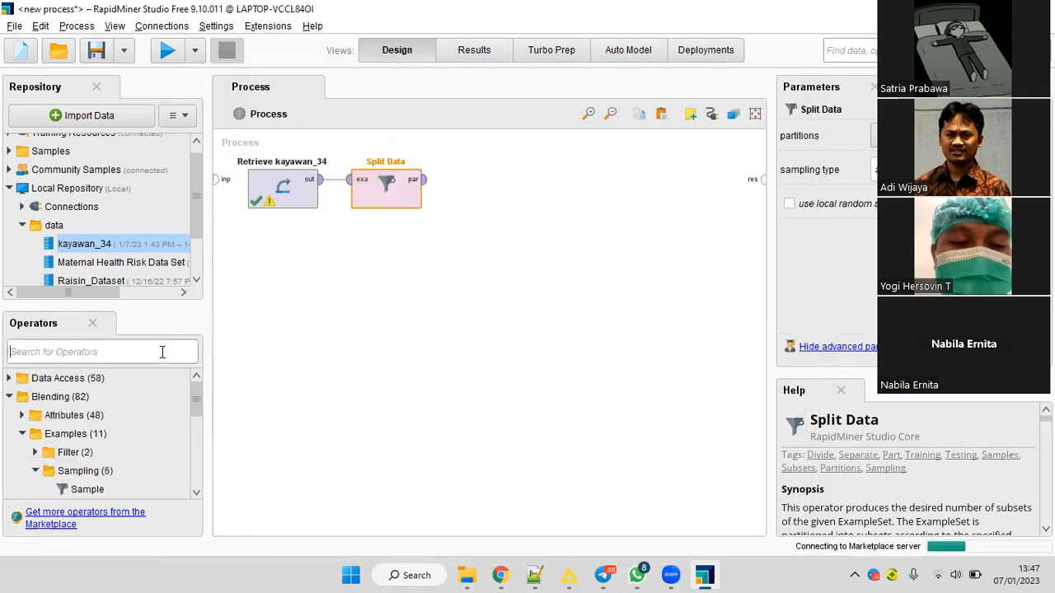
{"action": "type", "text": "tree"}
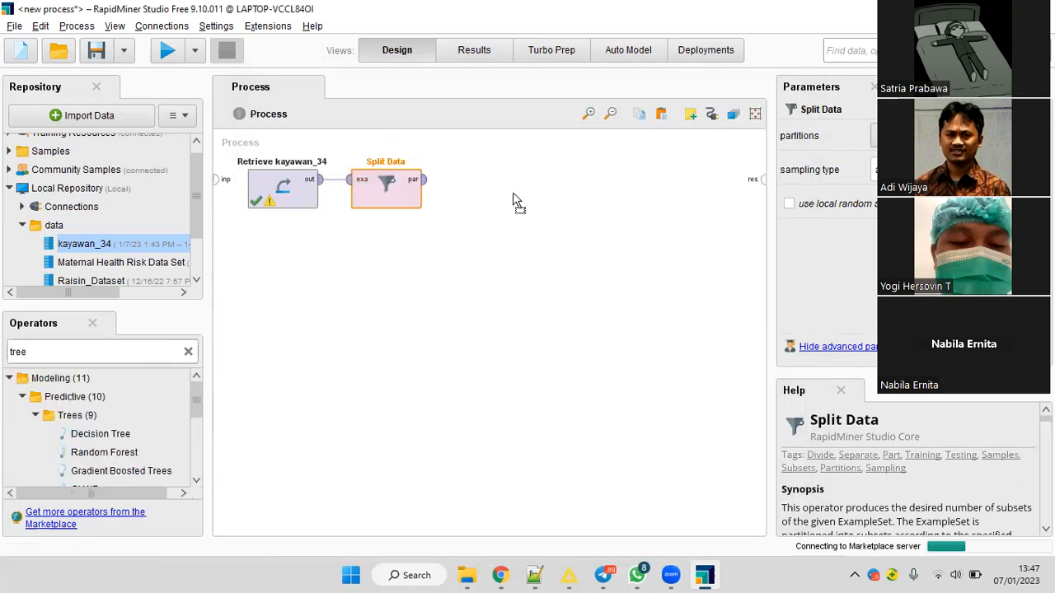
{"action": "left_click_drag", "start_coordinate": [514, 198], "coordinate": [458, 202]}
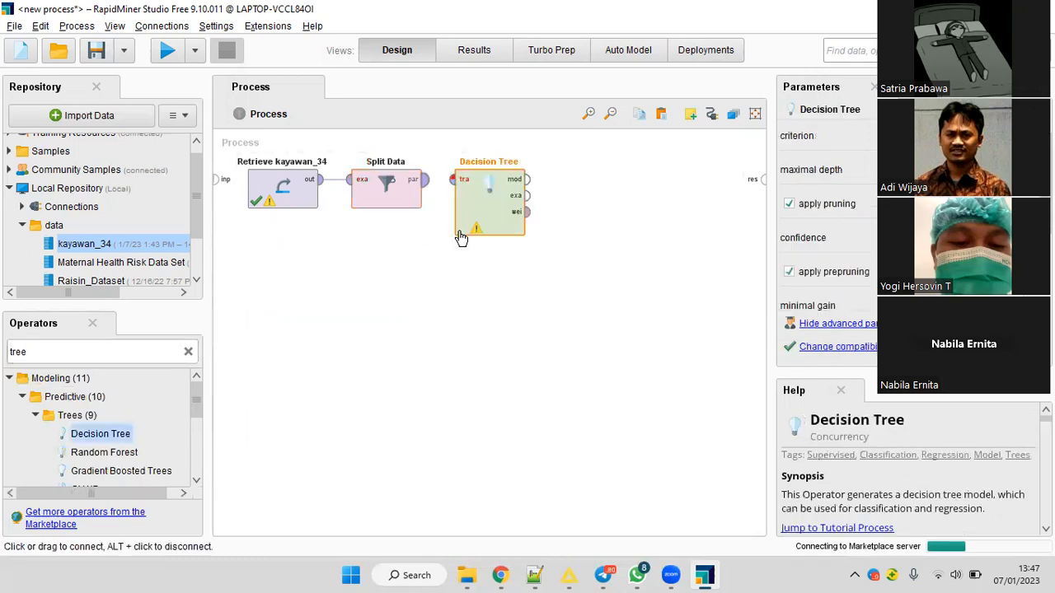
{"action": "left_click", "coordinate": [424, 180]}
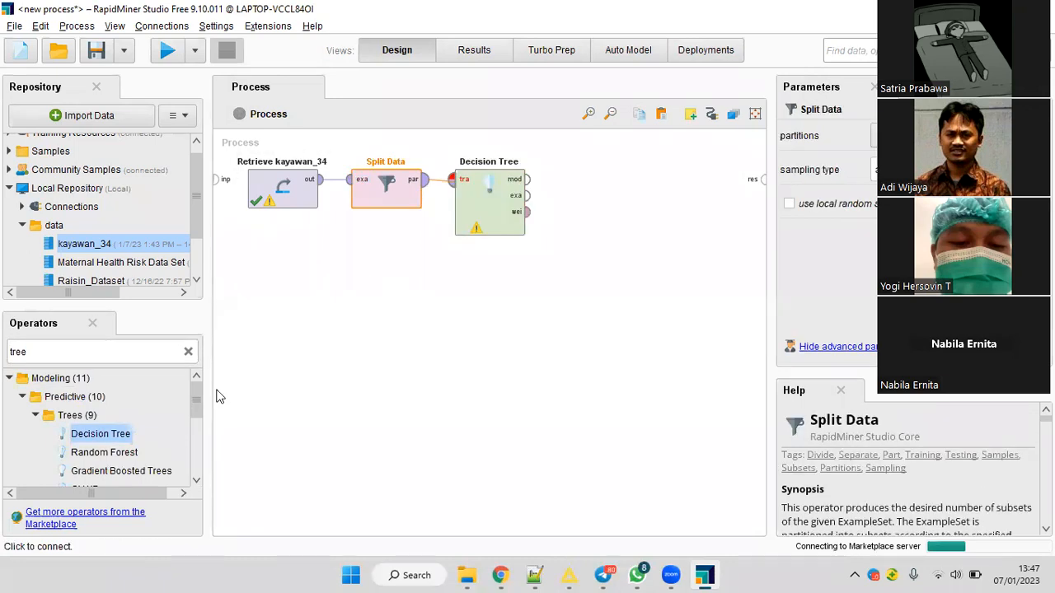
Add an Apply Model operator and feed it the Decision Tree model and the second partition of Split Data.
{"action": "left_click", "coordinate": [109, 352]}
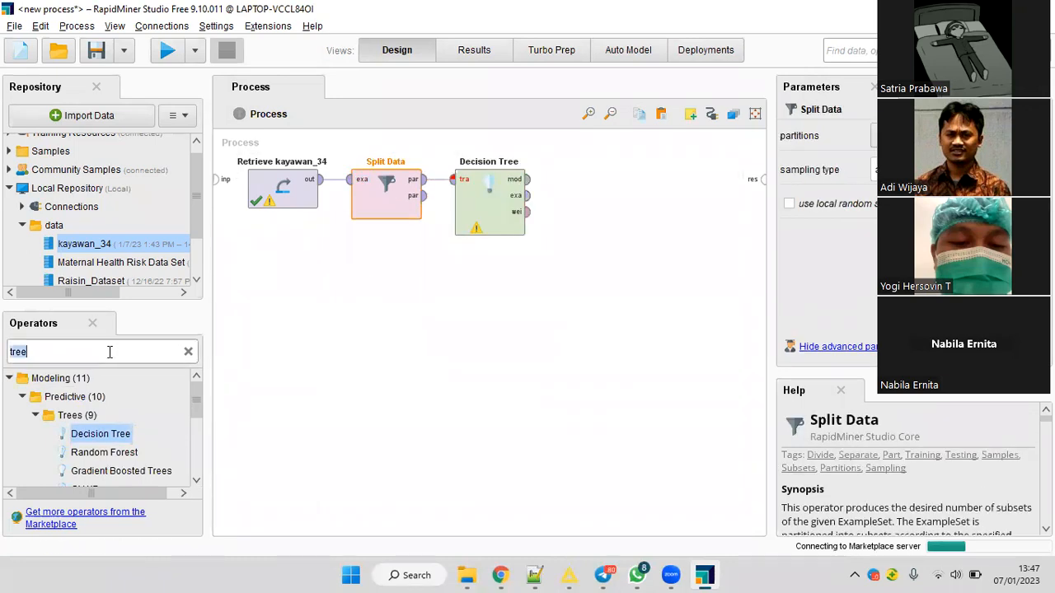
{"action": "type", "text": "apply"}
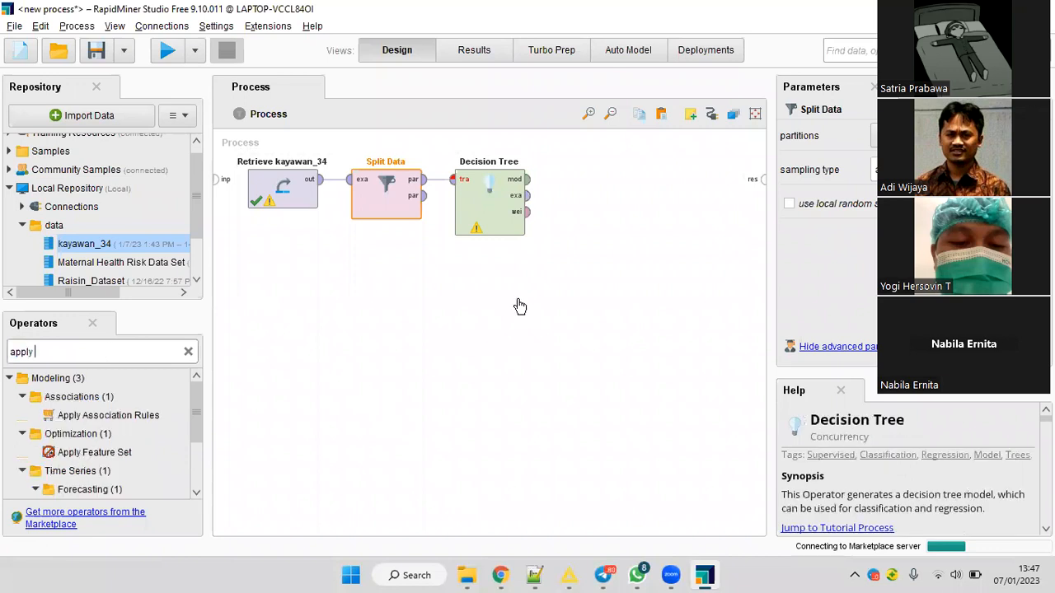
{"action": "type", "text": " model"}
{"action": "left_click_drag", "start_coordinate": [70, 471], "coordinate": [510, 305]}
{"action": "left_click_drag", "start_coordinate": [527, 179], "coordinate": [504, 297]}
{"action": "left_click_drag", "start_coordinate": [424, 196], "coordinate": [503, 314]}
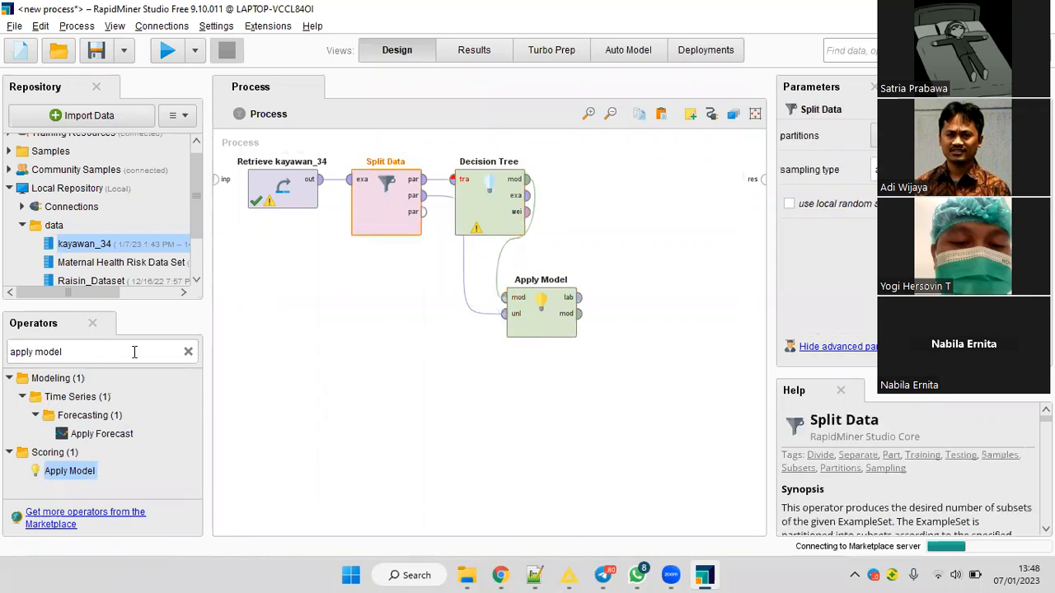
Add a Performance (Binominal Classification) operator and connect the labelled output of Apply Model to it.
{"action": "triple_click", "coordinate": [134, 352]}
{"action": "type", "text": "perfoemance"}
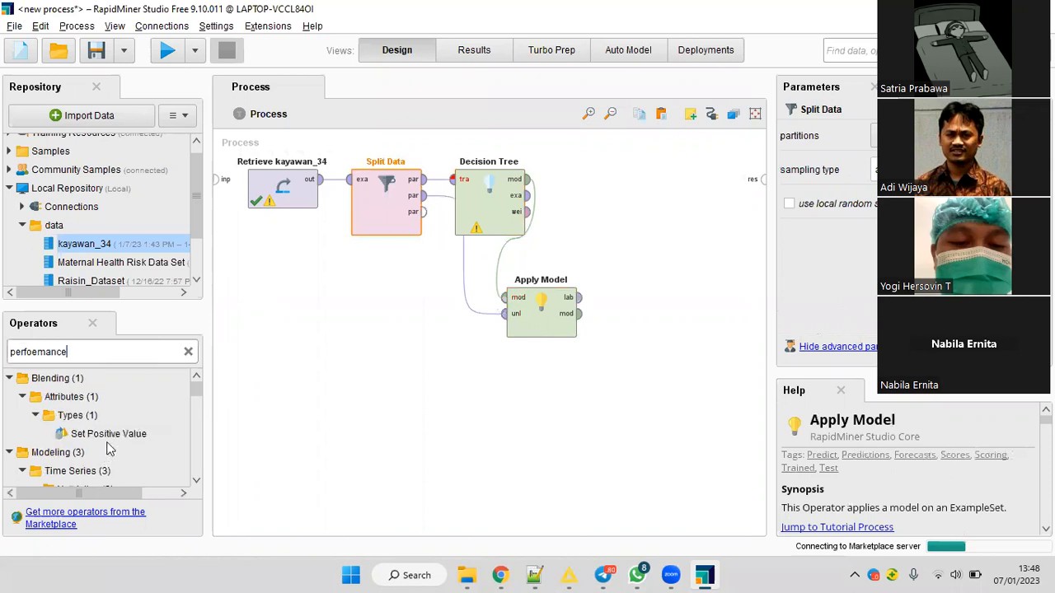
{"action": "scroll", "coordinate": [115, 453], "scroll_direction": "down", "scroll_amount": 5}
{"action": "scroll", "coordinate": [132, 466], "scroll_direction": "down", "scroll_amount": 2}
{"action": "left_click", "coordinate": [132, 456]}
{"action": "mouse_move", "coordinate": [581, 313]}
{"action": "left_mouse_down"}
{"action": "mouse_move", "coordinate": [610, 229]}
{"action": "mouse_move", "coordinate": [646, 237]}
{"action": "left_mouse_up"}
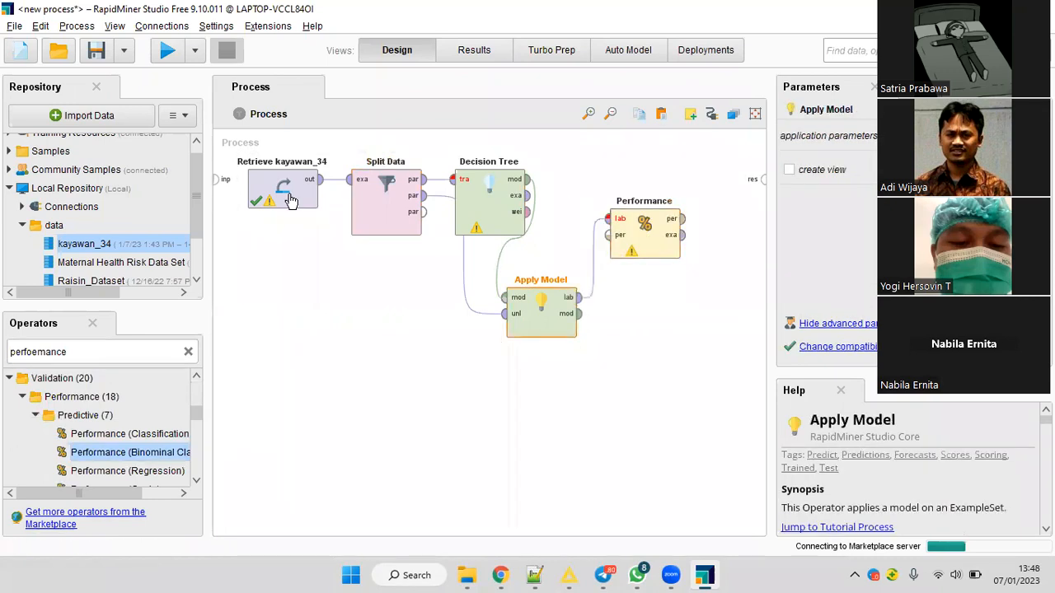
Add a Set Role operator between Retrieve kayawan_34 and Split Data.
{"action": "double_click", "coordinate": [98, 350]}
{"action": "type", "text": "set role"}
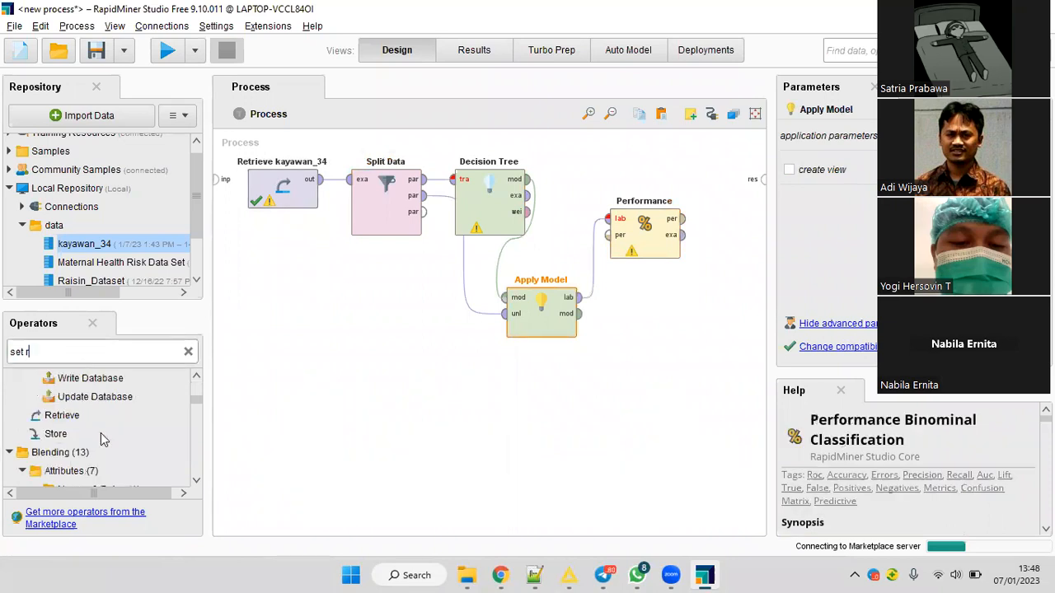
{"action": "left_click_drag", "start_coordinate": [322, 263], "coordinate": [349, 181]}
{"action": "left_click", "coordinate": [357, 284]}
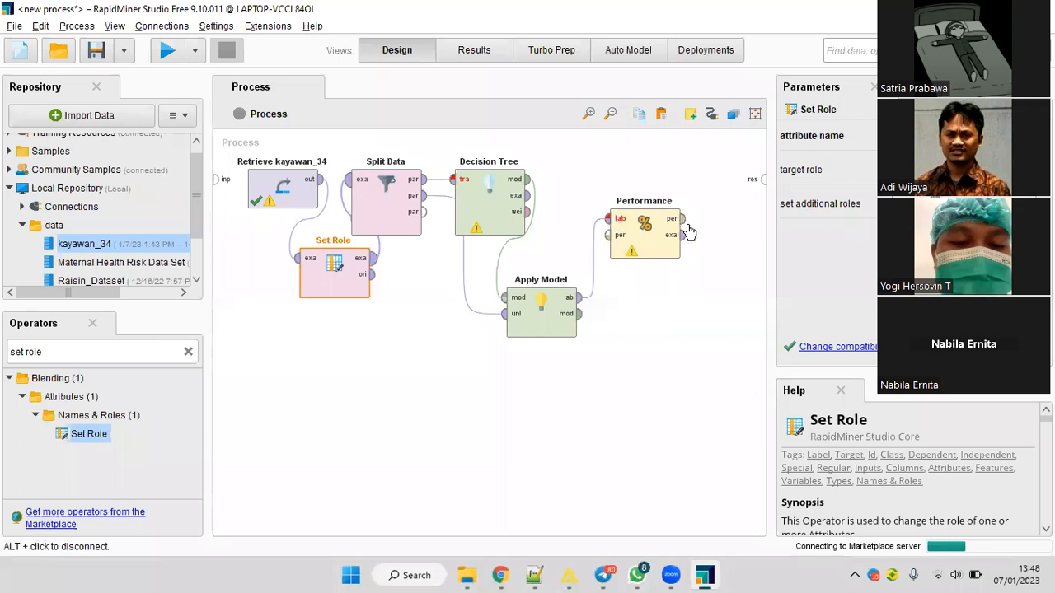
Connect the performance output of the Performance operator to the process result and run the process.
{"action": "left_click", "coordinate": [688, 233]}
{"action": "left_click", "coordinate": [758, 179]}
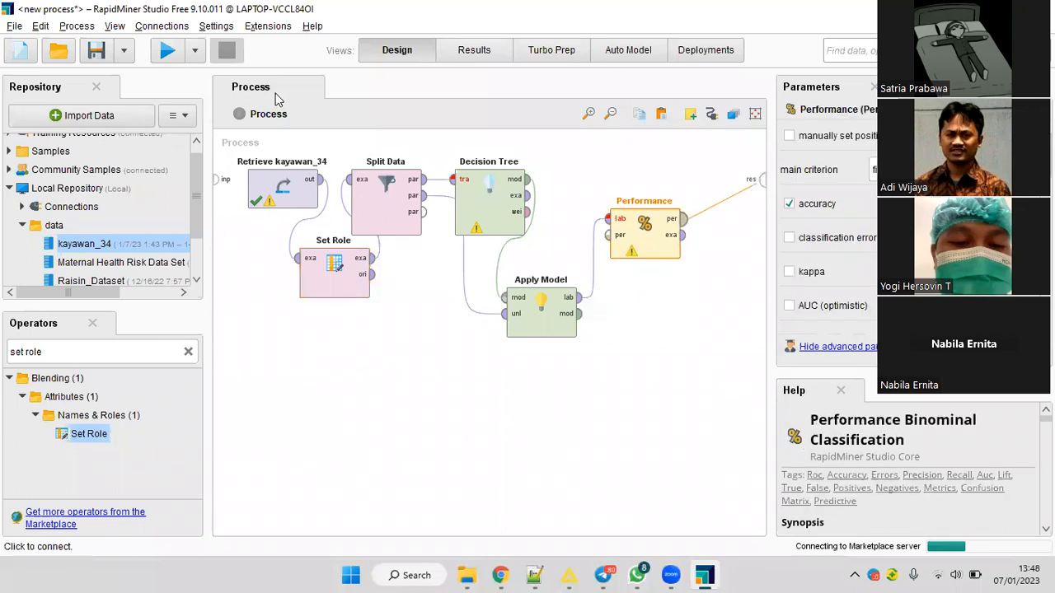
{"action": "left_click", "coordinate": [169, 51]}
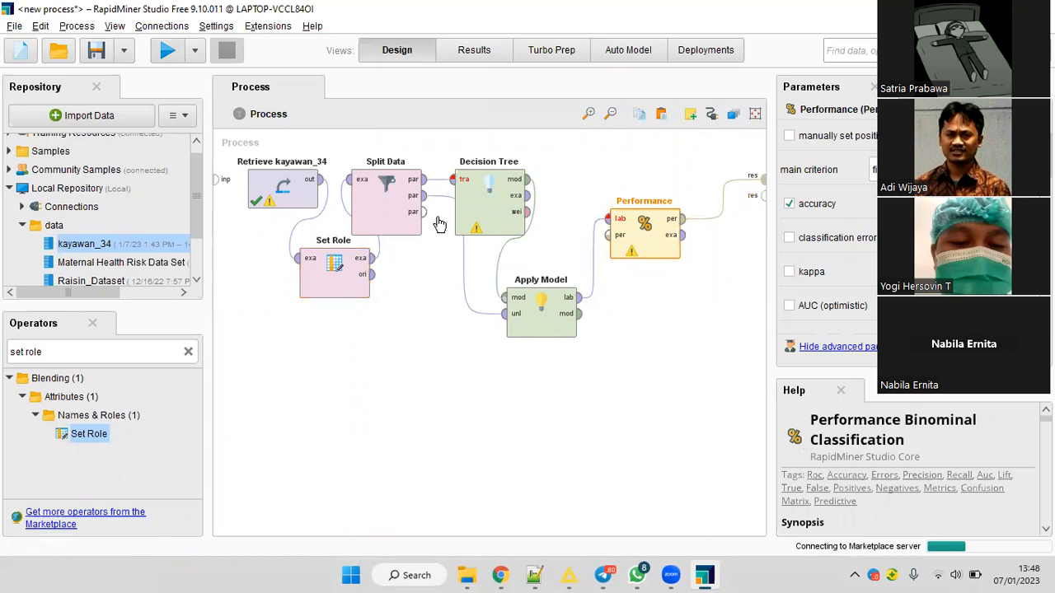
{"action": "left_click", "coordinate": [525, 346]}
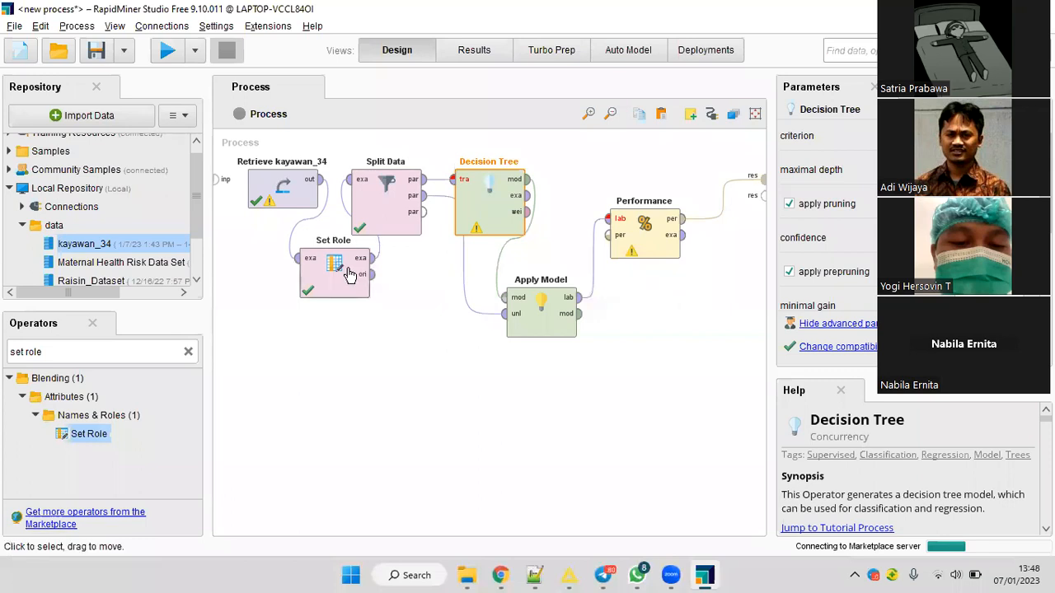
Add a Nominal to Numerical operator between Set Role and Split Data.
{"action": "left_click", "coordinate": [99, 361]}
{"action": "key", "text": "BackSpace"}
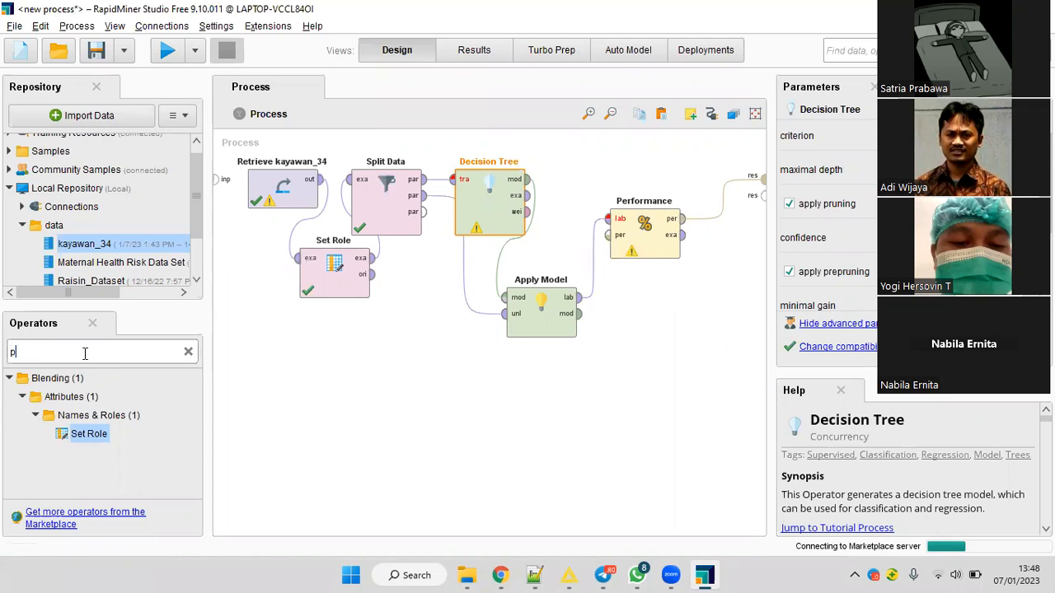
{"action": "type", "text": "nominal to"}
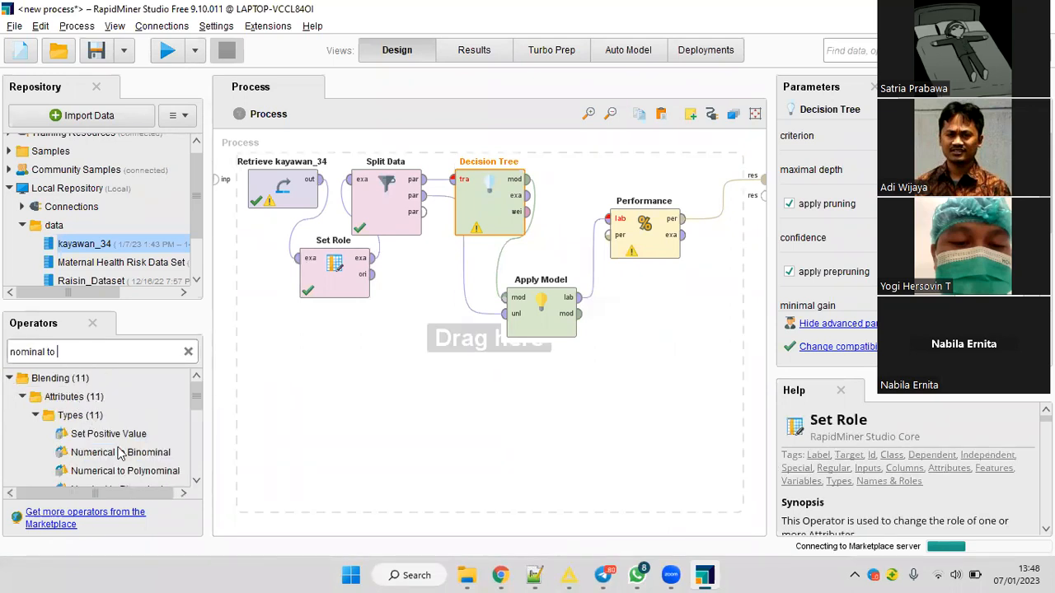
{"action": "scroll", "coordinate": [127, 451], "scroll_direction": "down", "scroll_amount": 2}
{"action": "scroll", "coordinate": [132, 449], "scroll_direction": "down", "scroll_amount": 1}
{"action": "left_click_drag", "start_coordinate": [136, 458], "coordinate": [375, 337]}
{"action": "left_click_drag", "start_coordinate": [374, 259], "coordinate": [352, 339]}
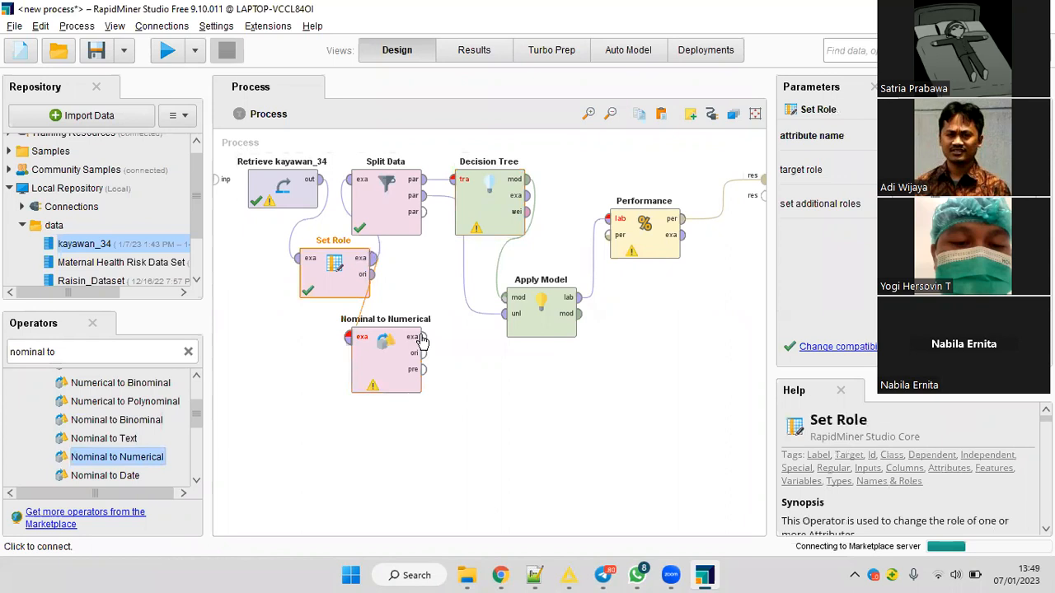
{"action": "left_click", "coordinate": [387, 354]}
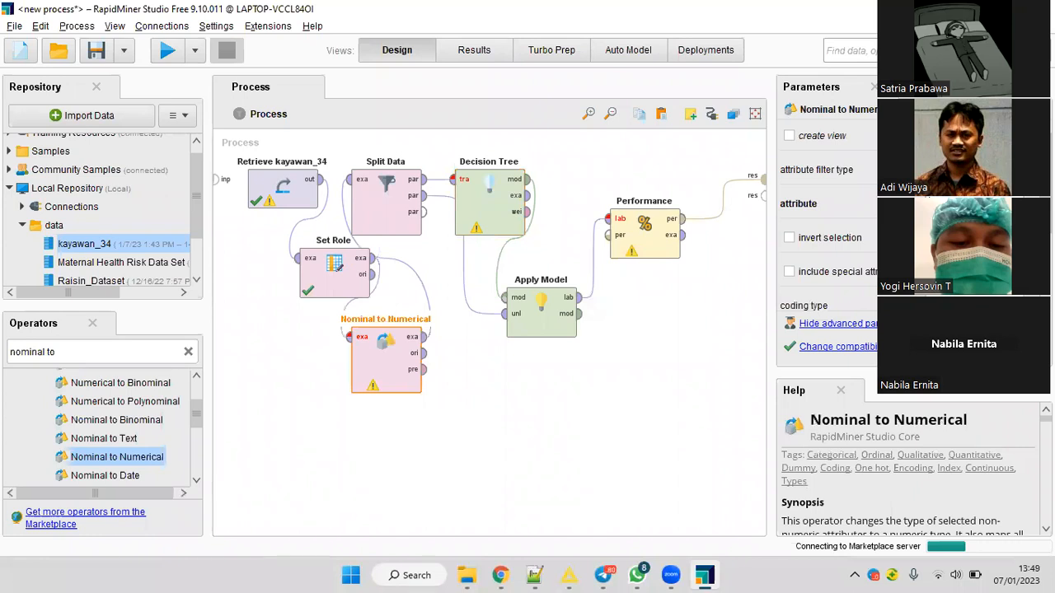
Include special attributes in Nominal to Numerical and check its attribute selection for columns to convert.
{"action": "left_click", "coordinate": [789, 272]}
{"action": "left_click", "coordinate": [861, 209]}
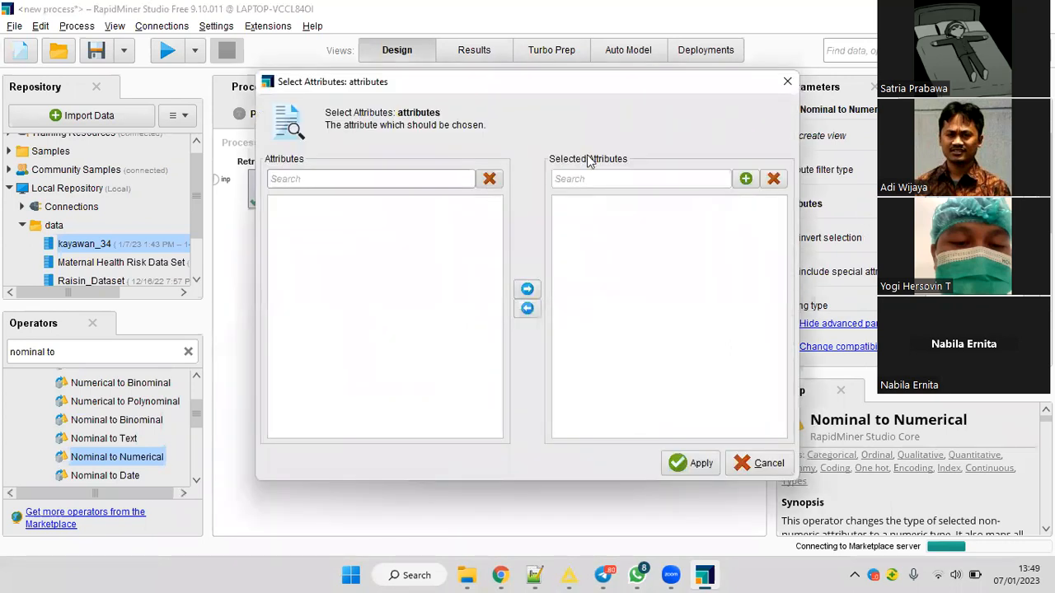
{"action": "key", "text": "Escape"}
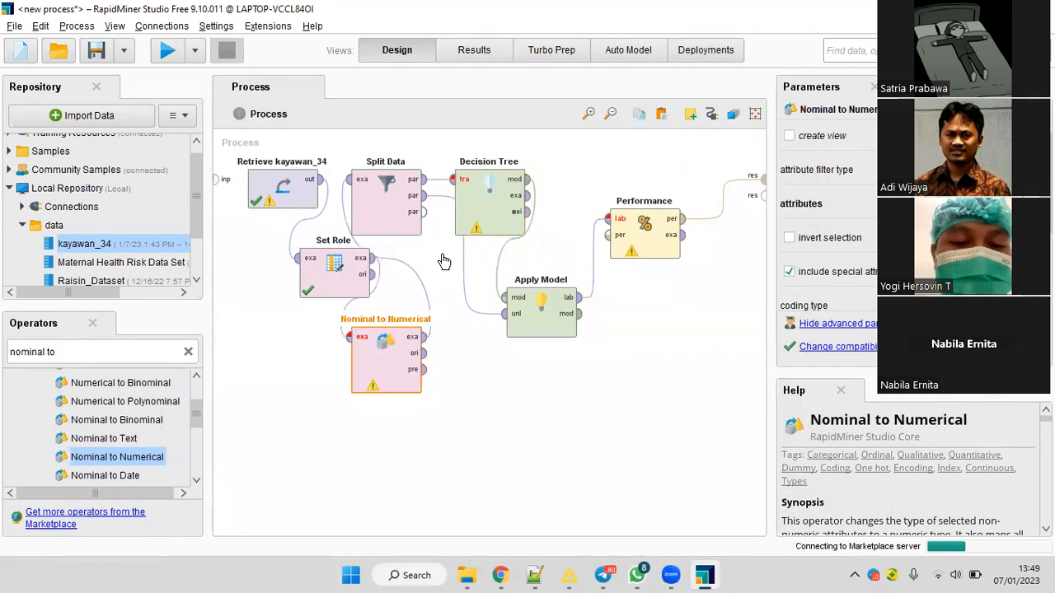
{"action": "left_click_drag", "start_coordinate": [300, 284], "coordinate": [250, 284]}
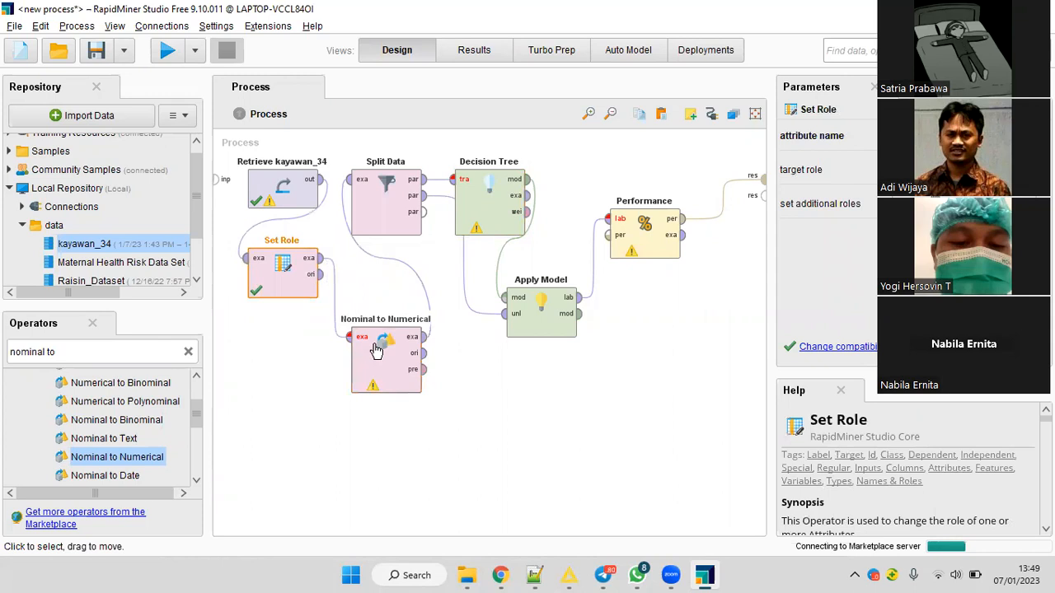
{"action": "left_click", "coordinate": [376, 351]}
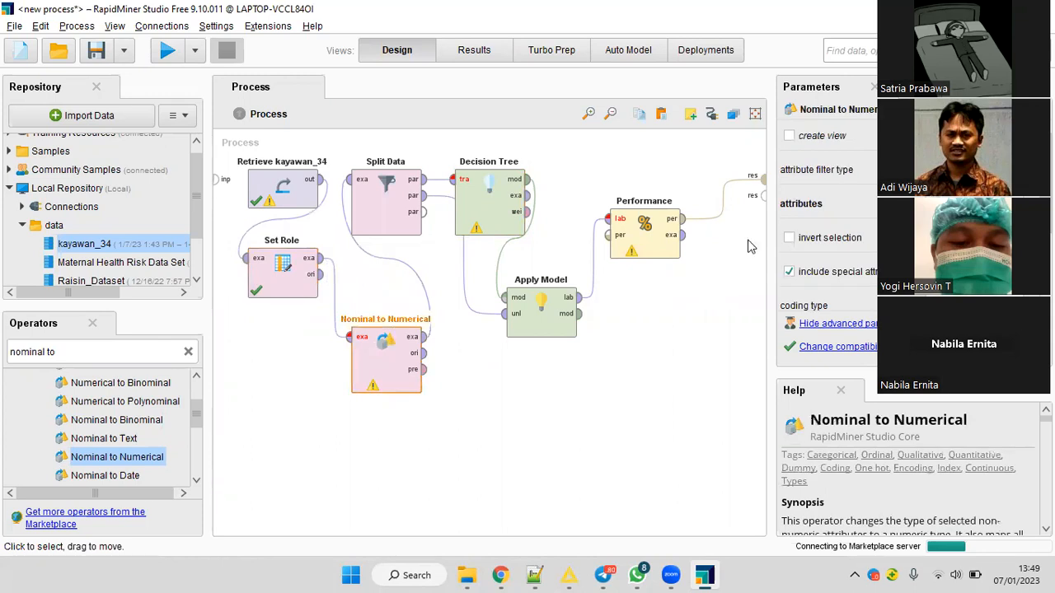
{"action": "scroll", "coordinate": [907, 231], "scroll_direction": "down", "scroll_amount": 1}
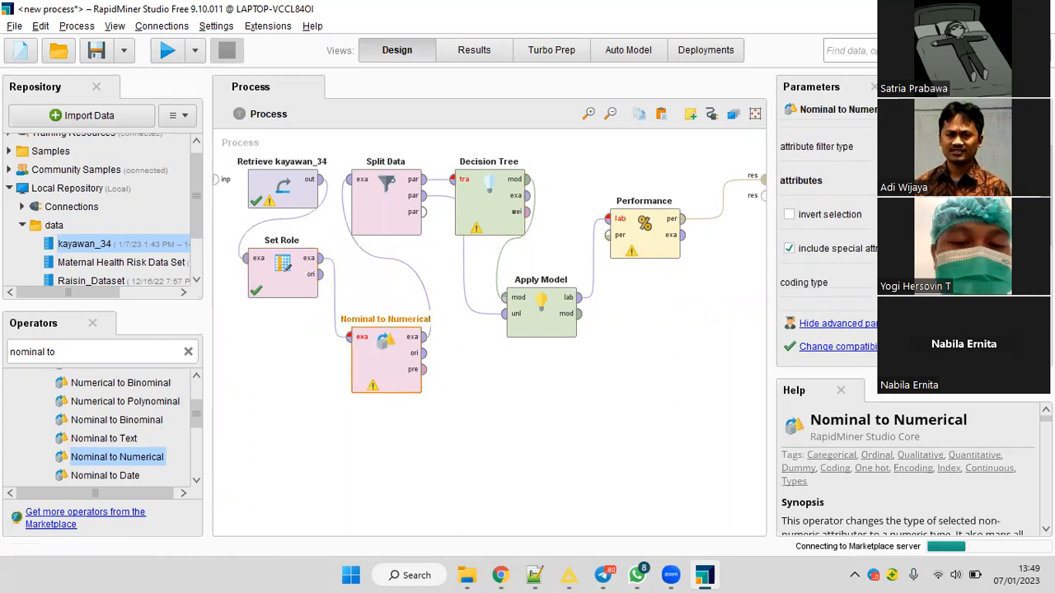
{"action": "scroll", "coordinate": [906, 231], "scroll_direction": "down", "scroll_amount": 1}
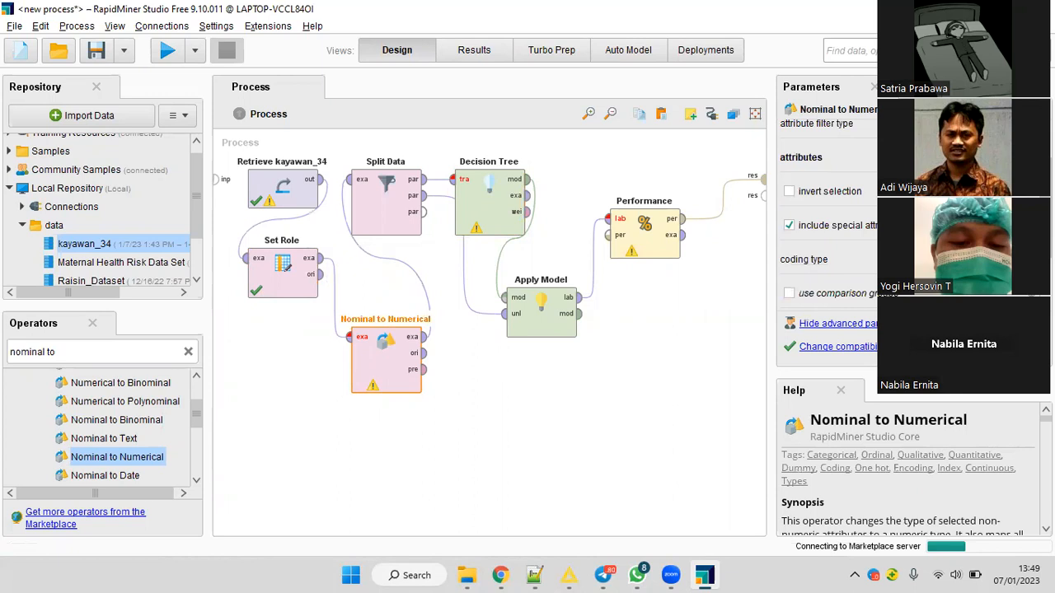
{"action": "scroll", "coordinate": [907, 231], "scroll_direction": "down", "scroll_amount": 2}
{"action": "scroll", "coordinate": [906, 230], "scroll_direction": "up", "scroll_amount": 4}
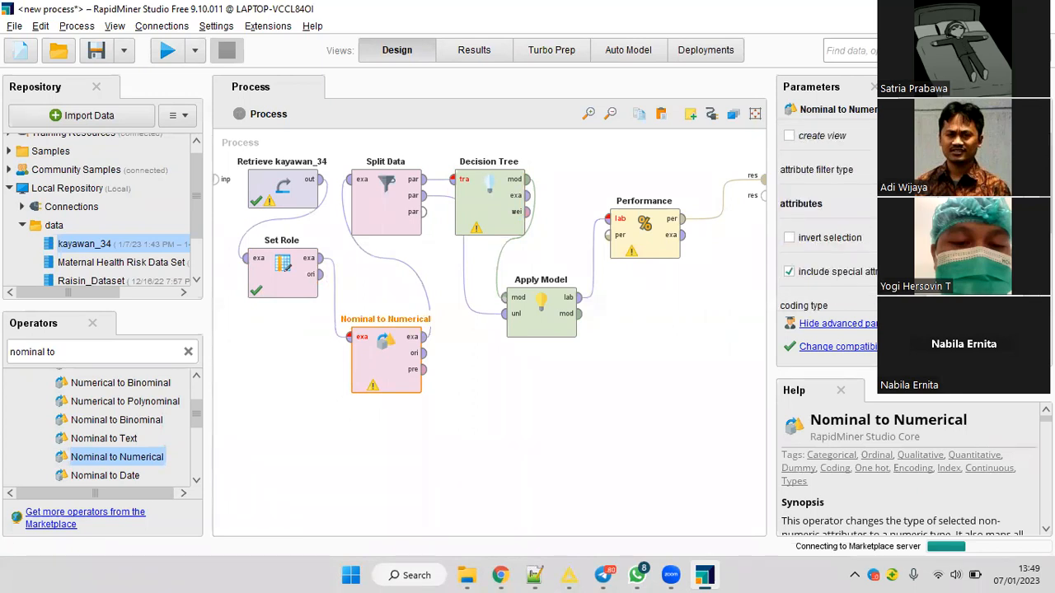
{"action": "left_click", "coordinate": [965, 204]}
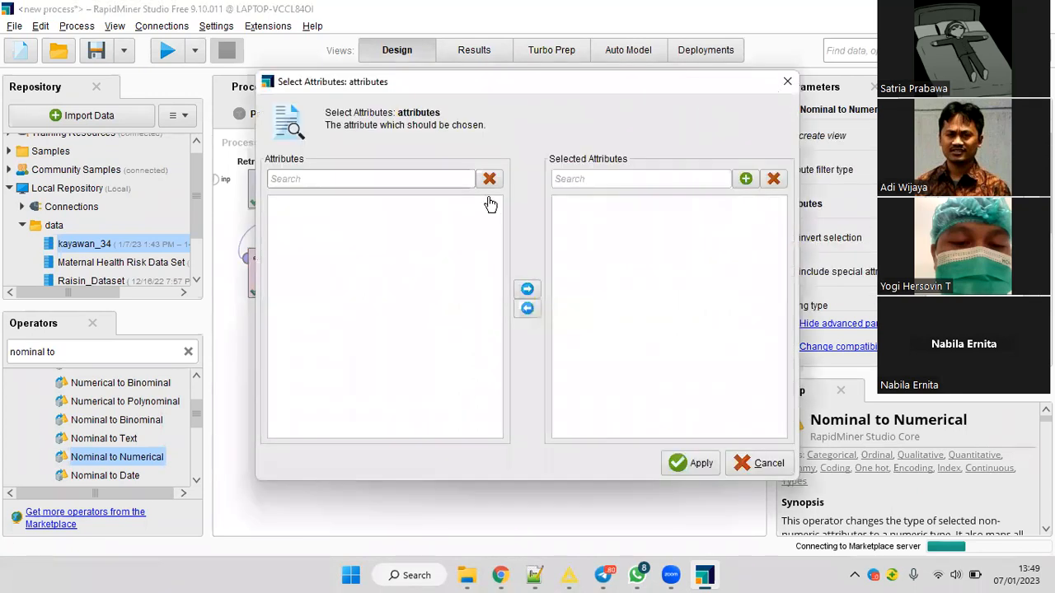
{"action": "key", "text": "Escape"}
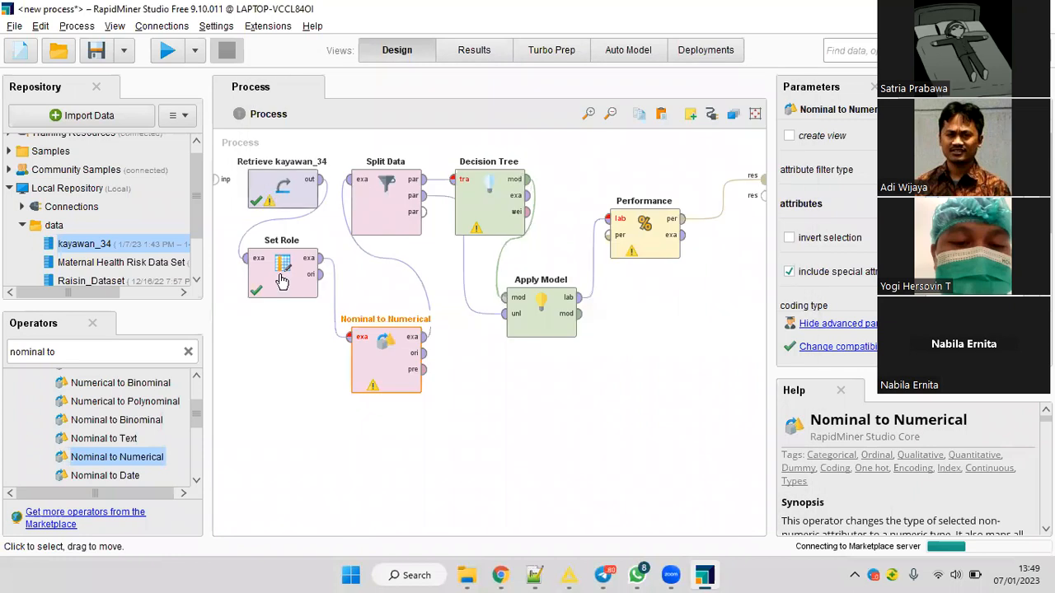
Delete Retrieve kayawan_34 and Set Role from the process, and load kayawan_34.csv from DATA (D:) for a fresh import.
{"action": "left_click_drag", "start_coordinate": [233, 152], "coordinate": [342, 337]}
{"action": "key", "text": "Delete"}
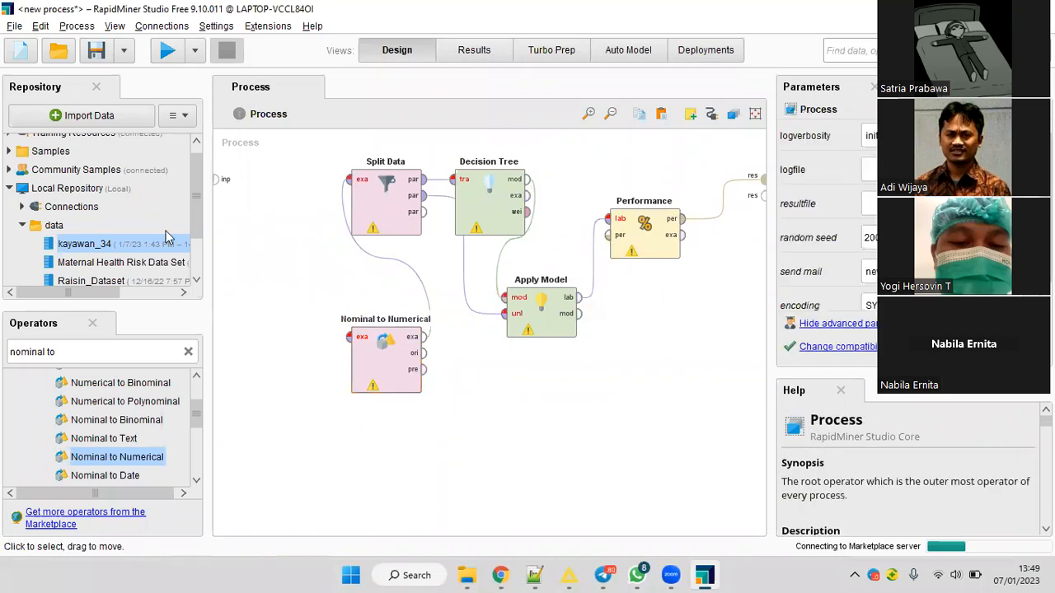
{"action": "left_click", "coordinate": [90, 119]}
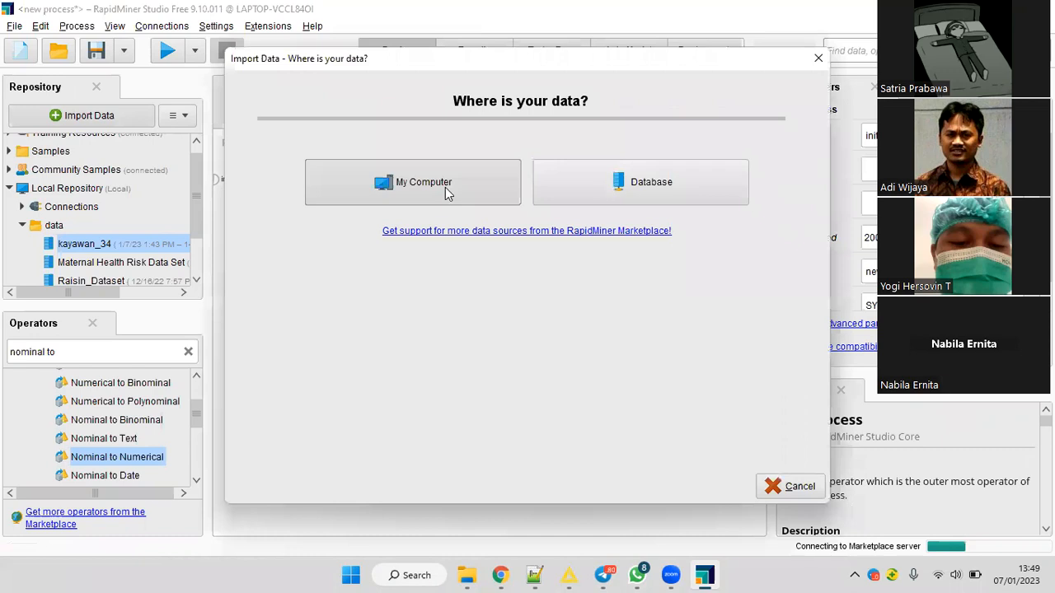
{"action": "left_click", "coordinate": [446, 182]}
{"action": "left_click", "coordinate": [297, 147]}
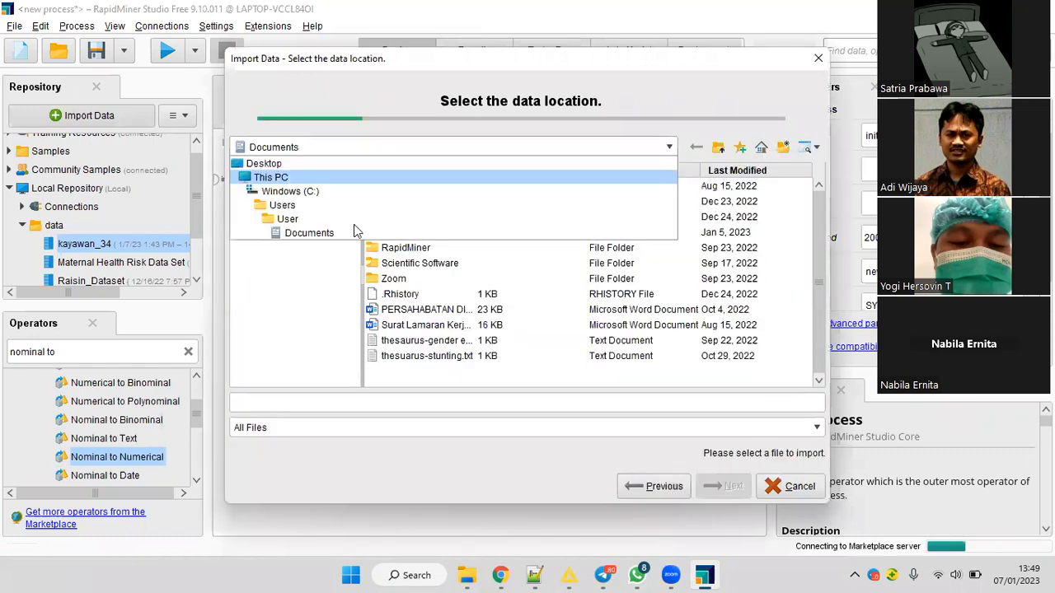
{"action": "left_click", "coordinate": [408, 177]}
{"action": "double_click", "coordinate": [404, 186]}
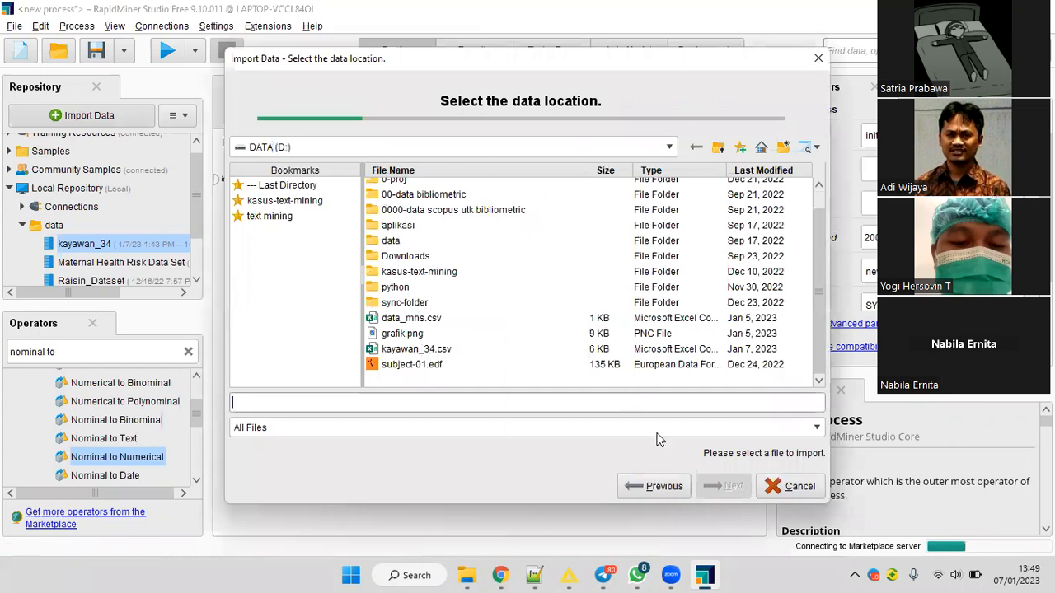
{"action": "left_click", "coordinate": [712, 478]}
{"action": "left_click", "coordinate": [724, 485]}
Rename the first import column to usia_eselon and exclude the tahun_skp column.
{"action": "left_click", "coordinate": [343, 190]}
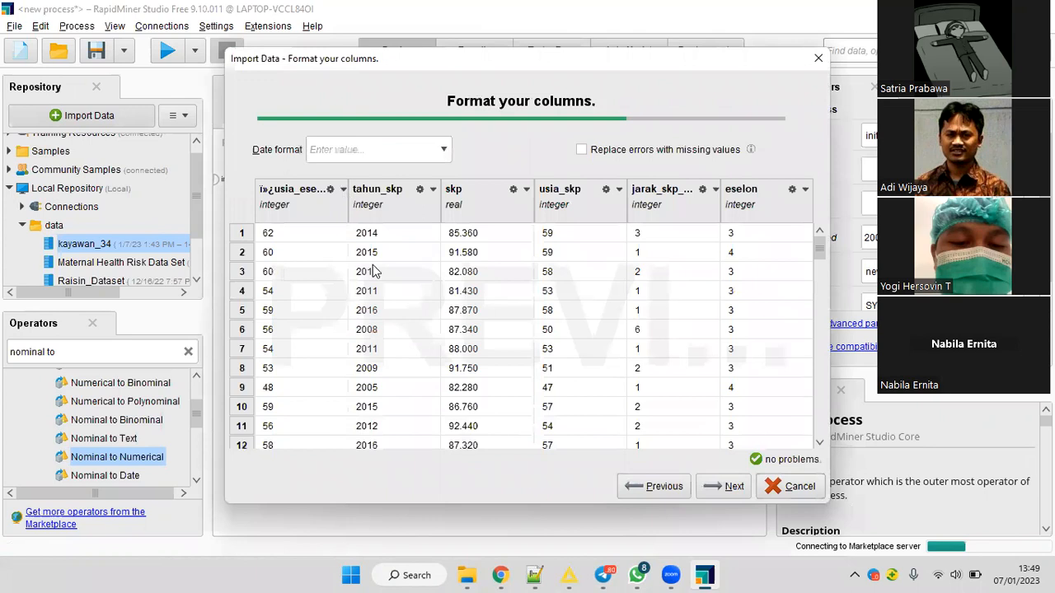
{"action": "left_click", "coordinate": [376, 250]}
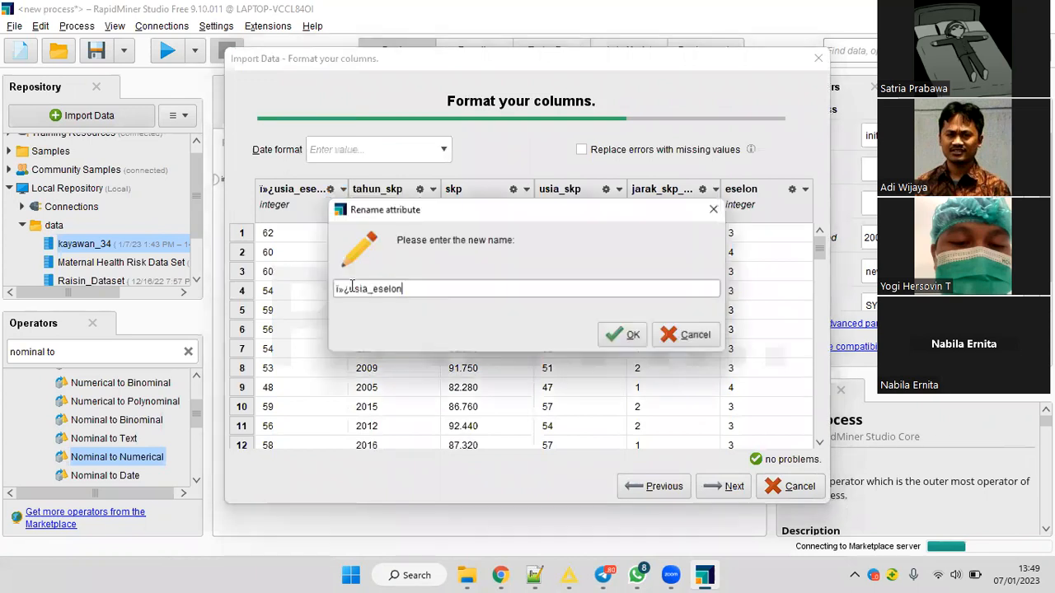
{"action": "key", "text": "Home"}
{"action": "key", "text": "Delete"}
{"action": "key", "text": "Delete"}
{"action": "key", "text": "Delete"}
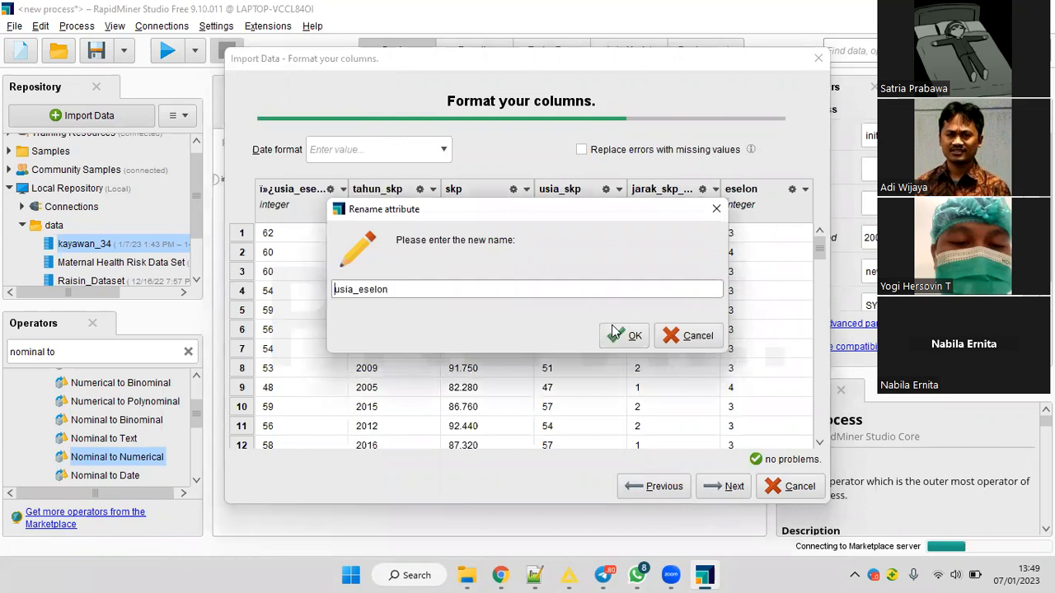
{"action": "key", "text": "Return"}
{"action": "left_click", "coordinate": [419, 188]}
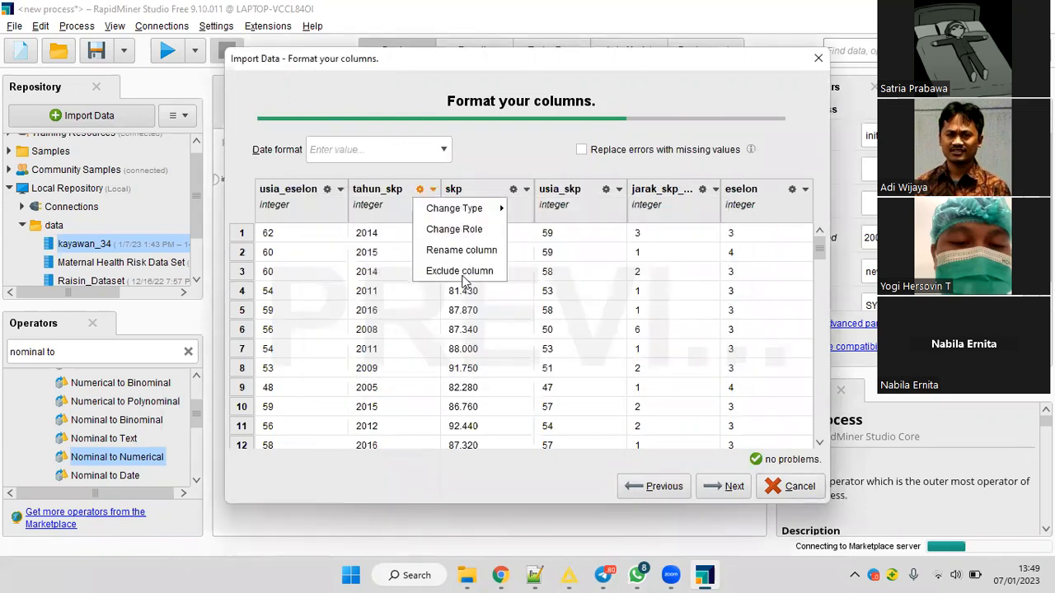
{"action": "left_click", "coordinate": [459, 271]}
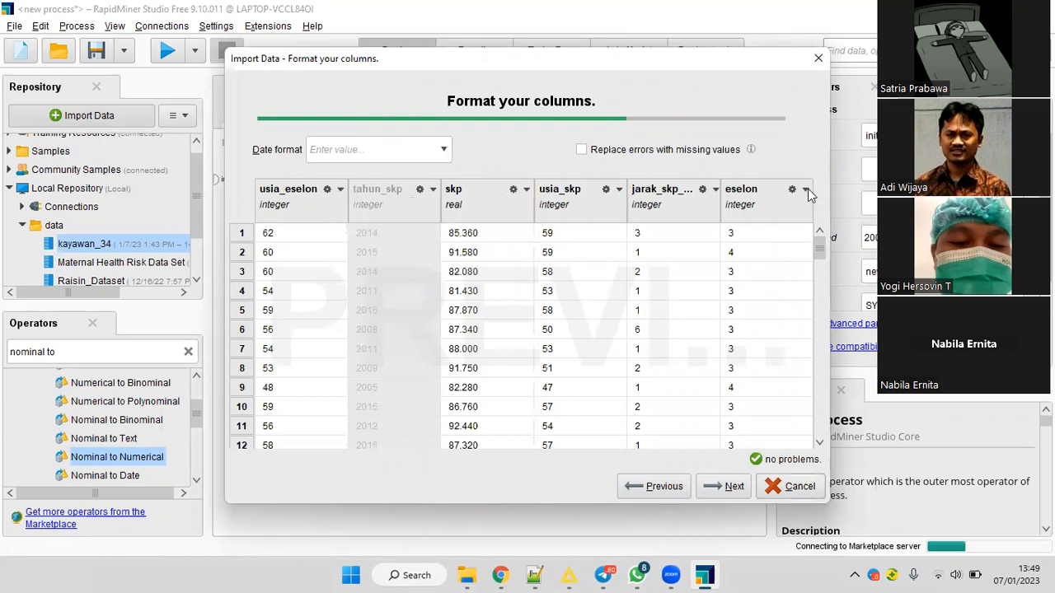
Change the eselon column's type to binominal and its role to label.
{"action": "left_click", "coordinate": [805, 191]}
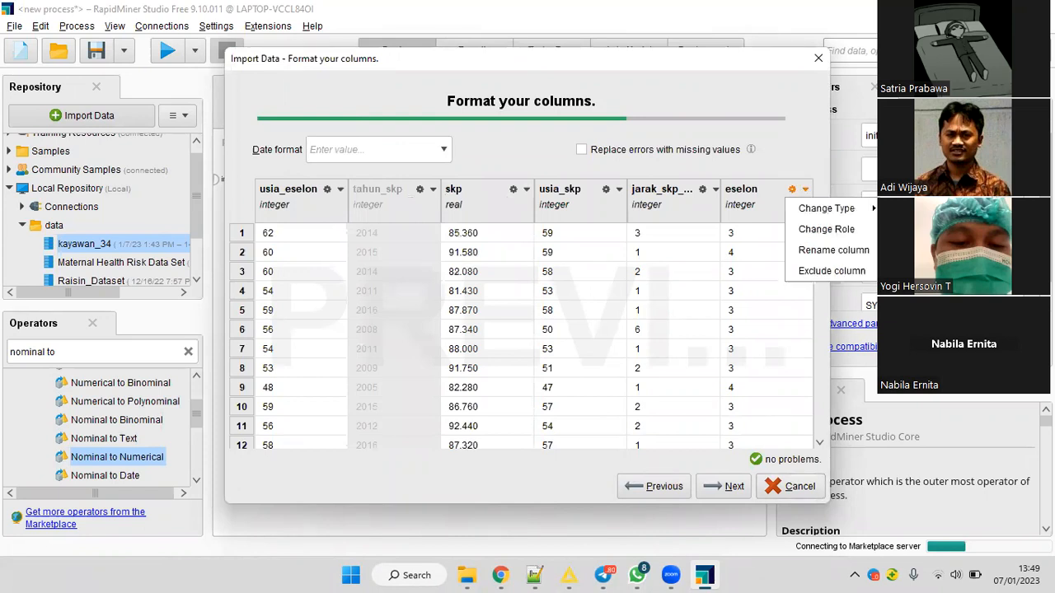
{"action": "left_click", "coordinate": [906, 229]}
{"action": "left_click", "coordinate": [804, 189]}
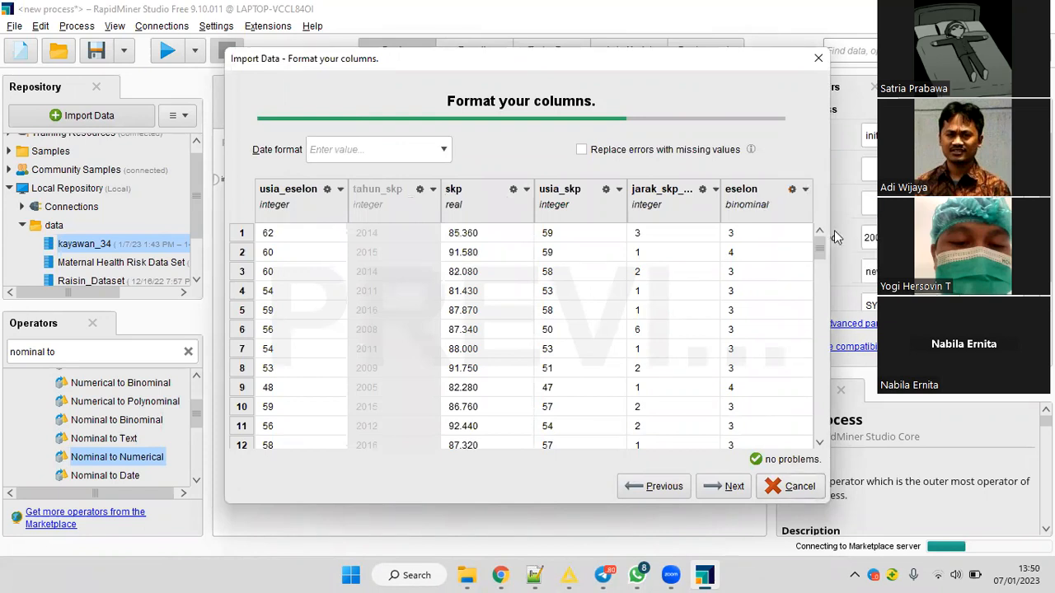
{"action": "left_click", "coordinate": [836, 230]}
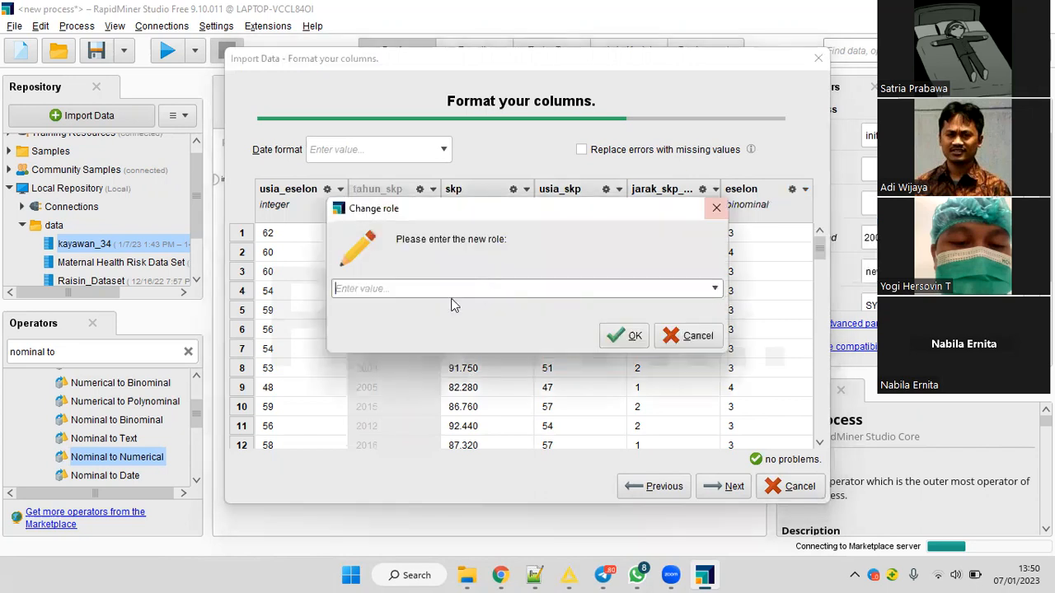
{"action": "left_click", "coordinate": [511, 286]}
{"action": "left_click", "coordinate": [527, 304]}
{"action": "left_click", "coordinate": [626, 336]}
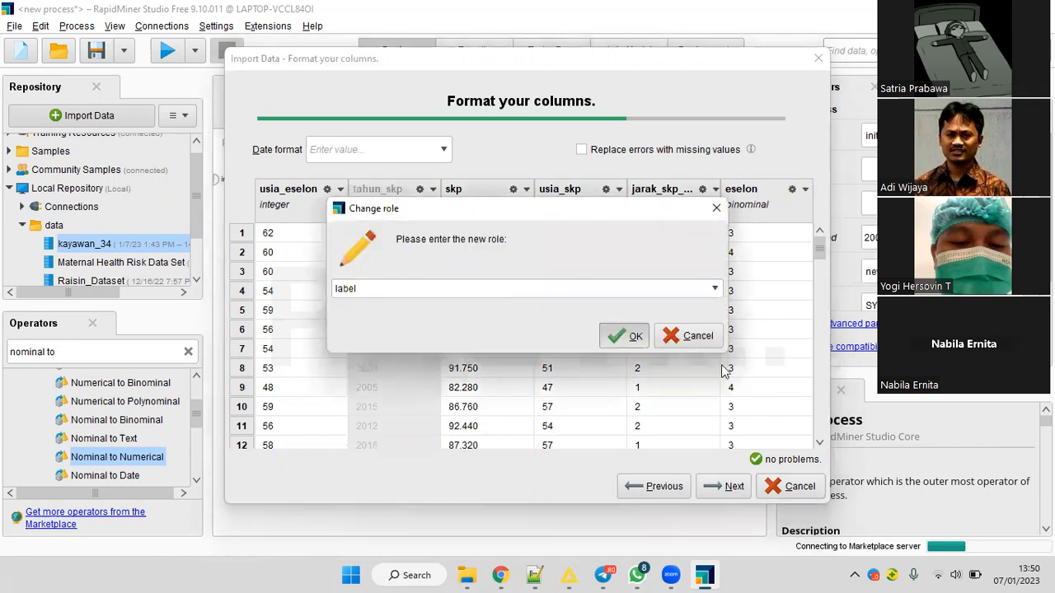
Store the import as kayawan_34 in the Local Repository data folder, overwriting the existing entry.
{"action": "left_click", "coordinate": [739, 488]}
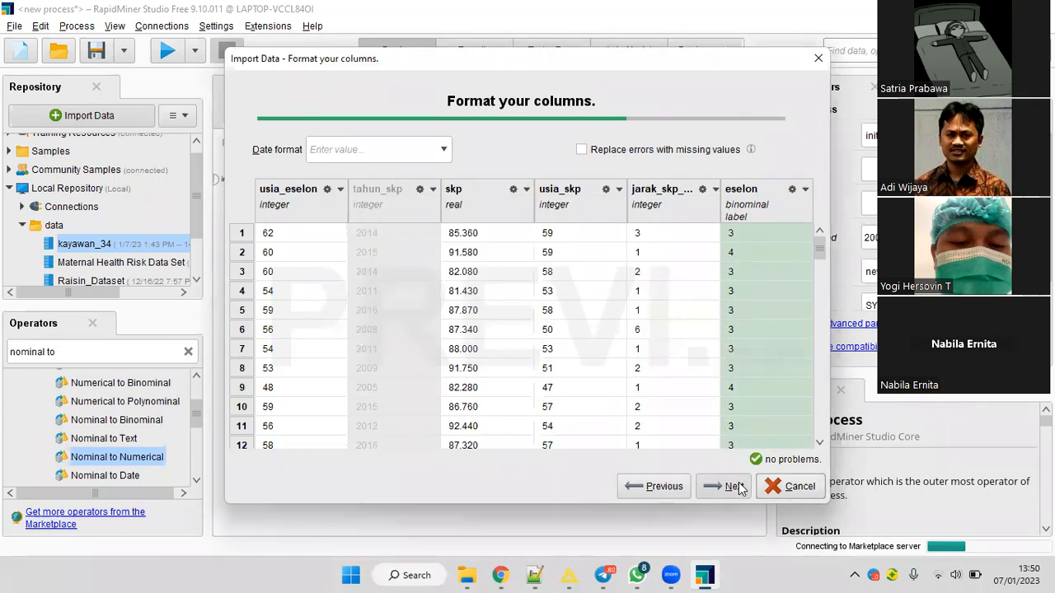
{"action": "left_click", "coordinate": [323, 185]}
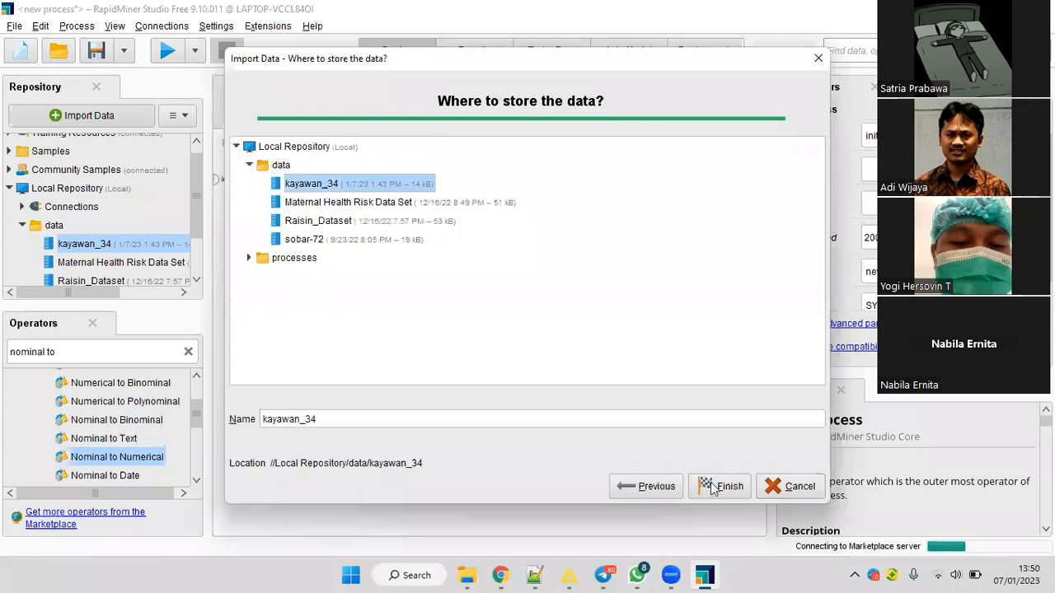
{"action": "left_click", "coordinate": [639, 319]}
Return to the process design, replace Nominal to Numerical with the reimported kayawan_34 data, and connect it to Split Data.
{"action": "left_click", "coordinate": [410, 51]}
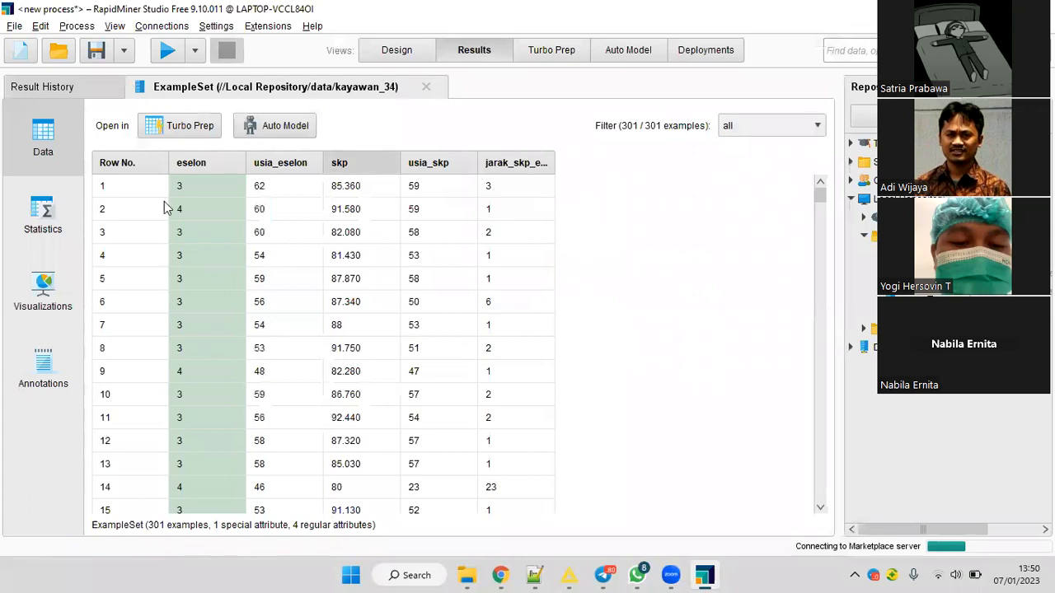
{"action": "left_click_drag", "start_coordinate": [294, 198], "coordinate": [340, 188]}
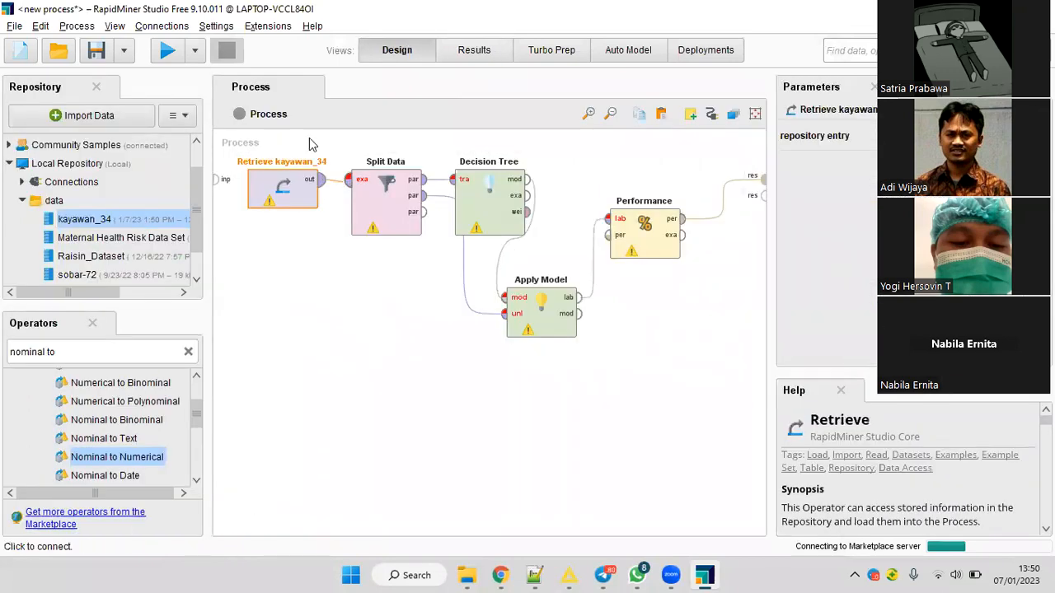
Run the process, add precision and recall to the Performance operator's criteria, and rerun it.
{"action": "key", "text": "F11"}
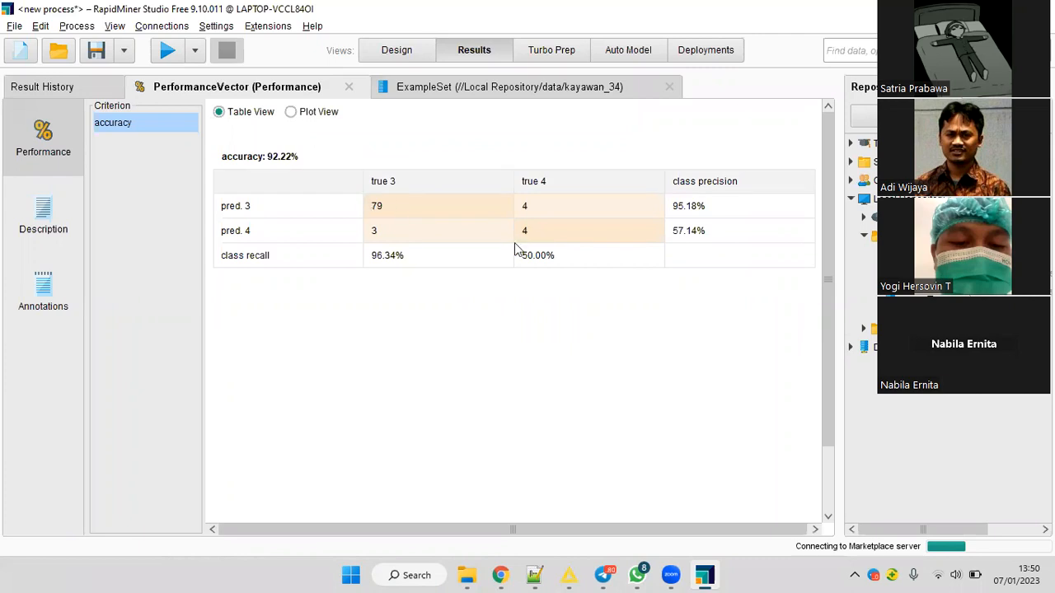
{"action": "left_click", "coordinate": [399, 51]}
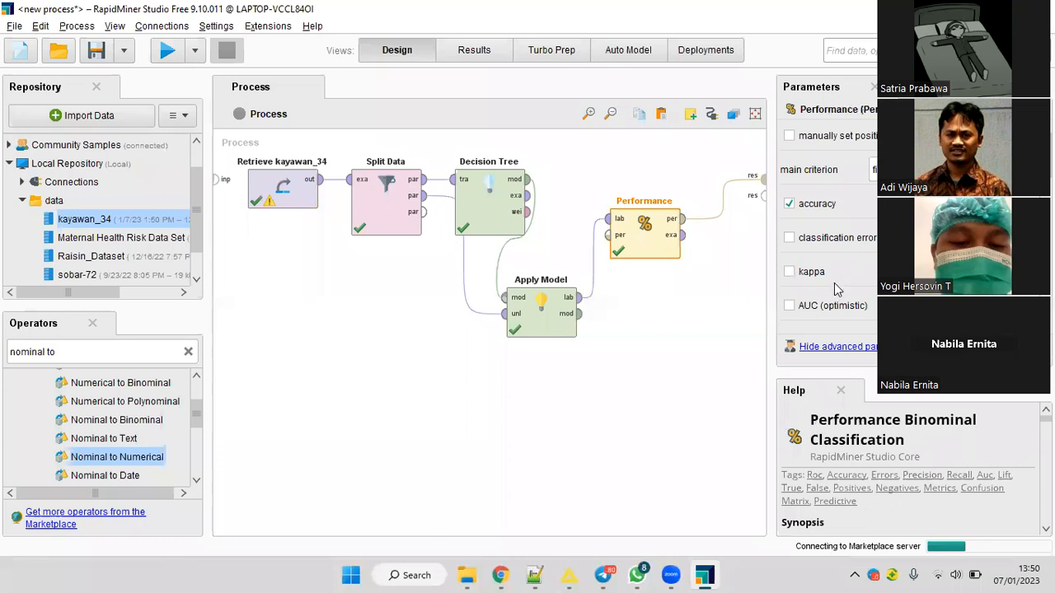
{"action": "scroll", "coordinate": [836, 288], "scroll_direction": "down", "scroll_amount": 3}
{"action": "left_click", "coordinate": [808, 288]}
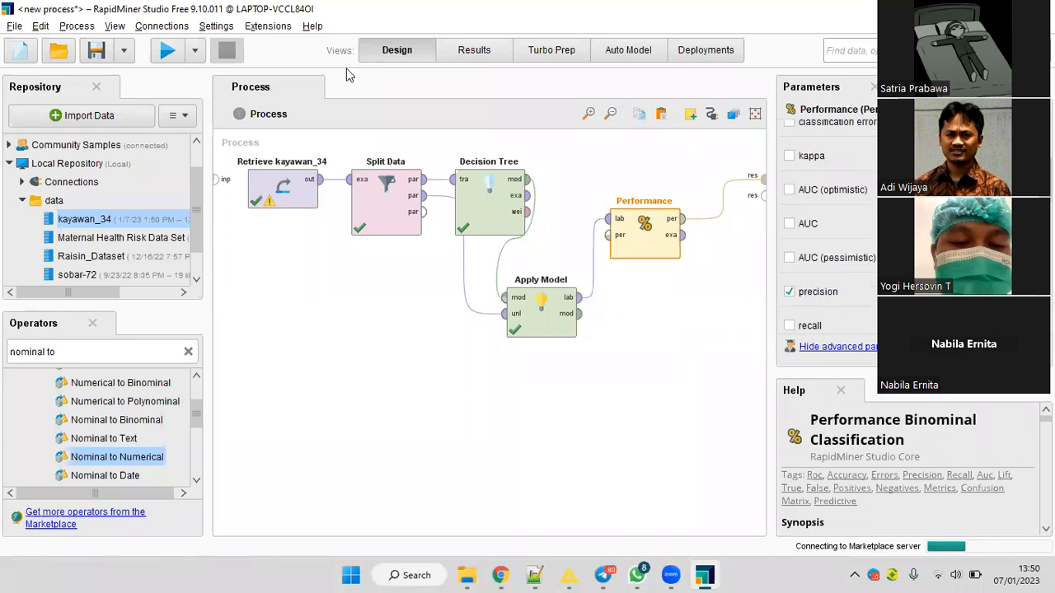
{"action": "key", "text": "F11"}
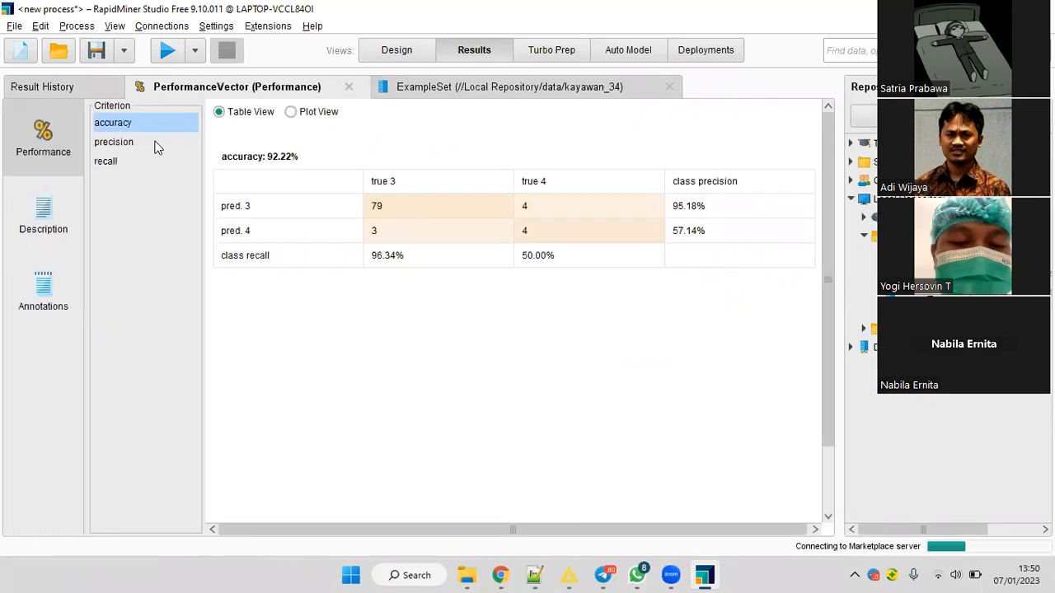
Review the precision, recall and accuracy results and the confusion matrix of the decision tree.
{"action": "key", "text": "Down"}
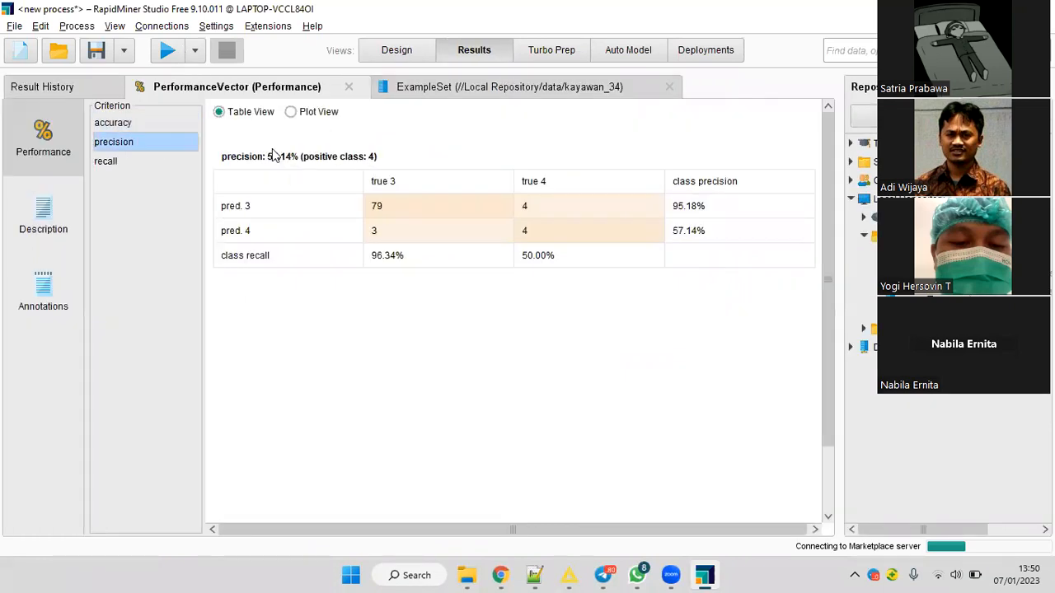
{"action": "left_click", "coordinate": [97, 163]}
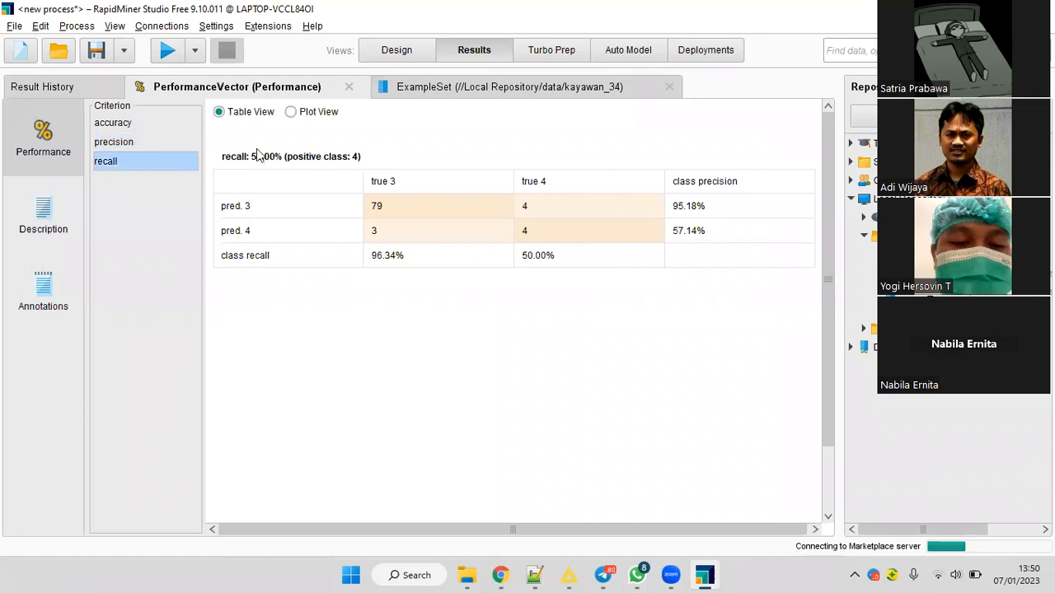
{"action": "left_click", "coordinate": [145, 124]}
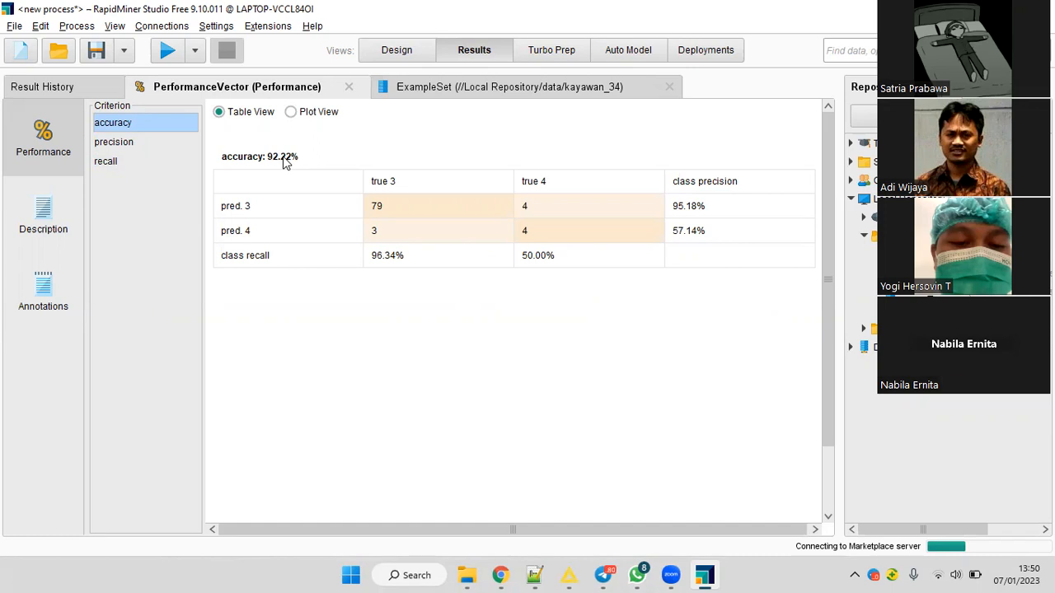
{"action": "left_click", "coordinate": [393, 207]}
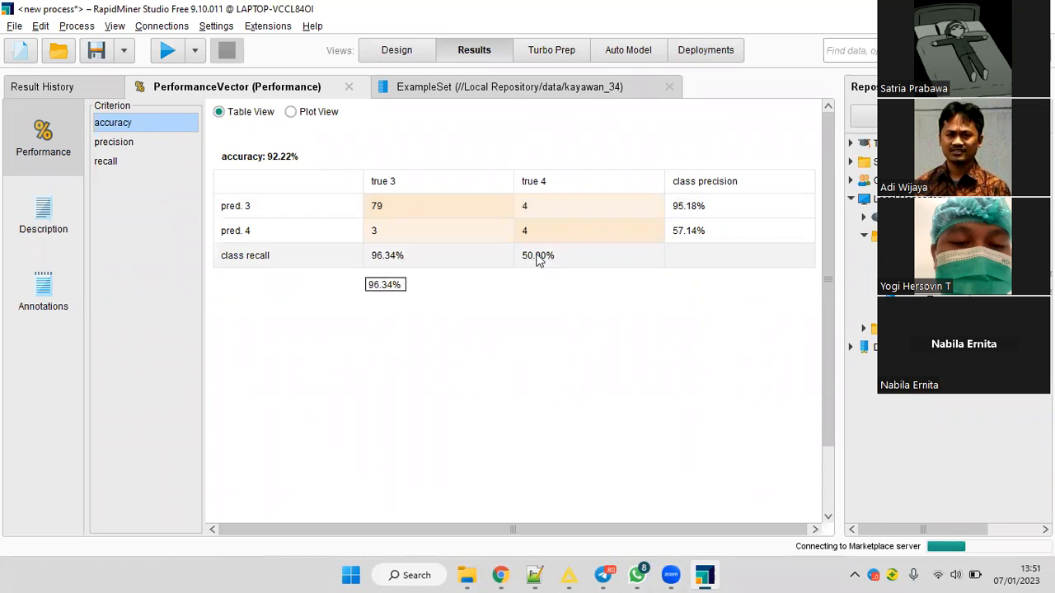
{"action": "left_click", "coordinate": [132, 144]}
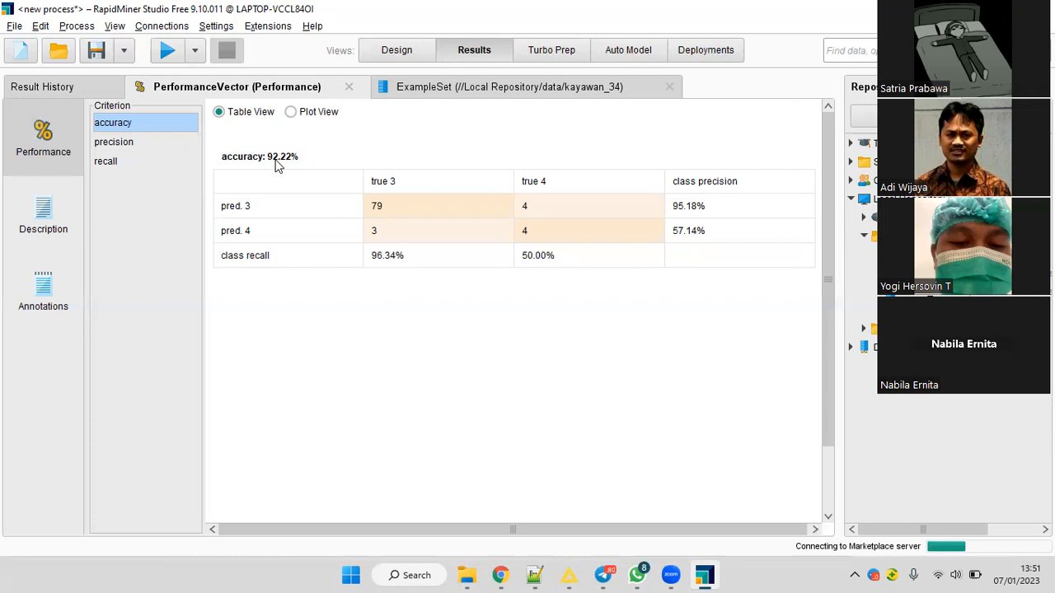
{"action": "left_click", "coordinate": [105, 163]}
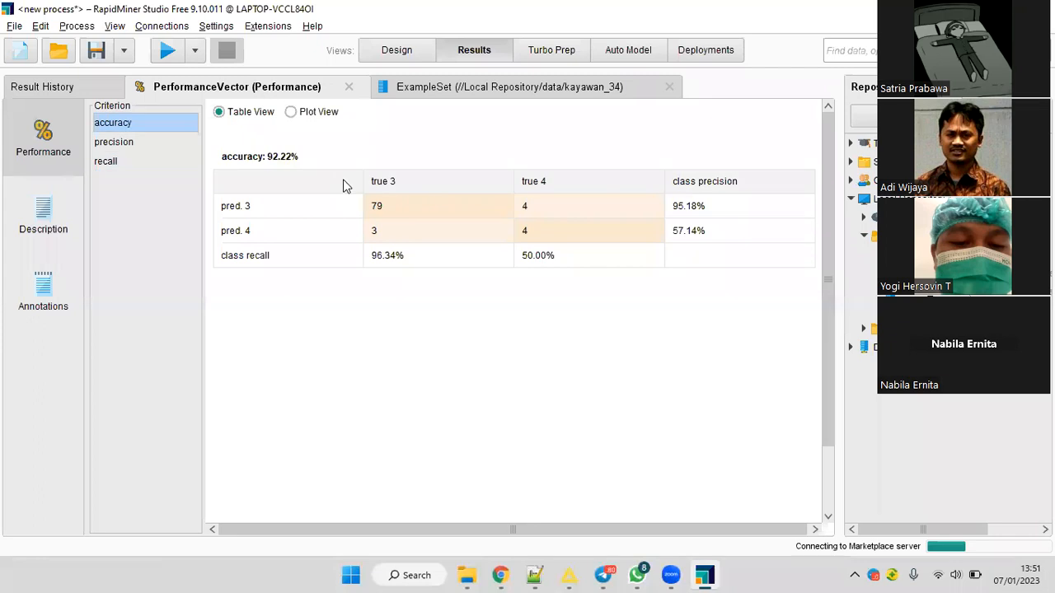
Try to open the Marketplace for extensions.
{"action": "left_click", "coordinate": [265, 30]}
{"action": "left_click", "coordinate": [285, 45]}
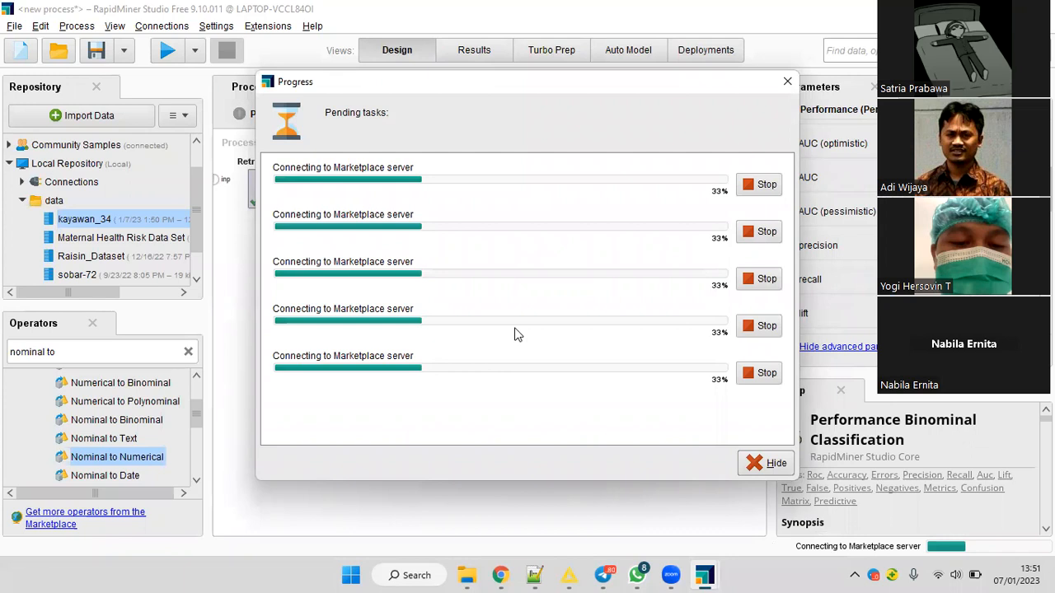
Switch to KNIME, add a CSV Writer node to the workflow, and connect the SMOTE output to it.
{"action": "key", "text": "alt+Tab"}
{"action": "double_click", "coordinate": [113, 232]}
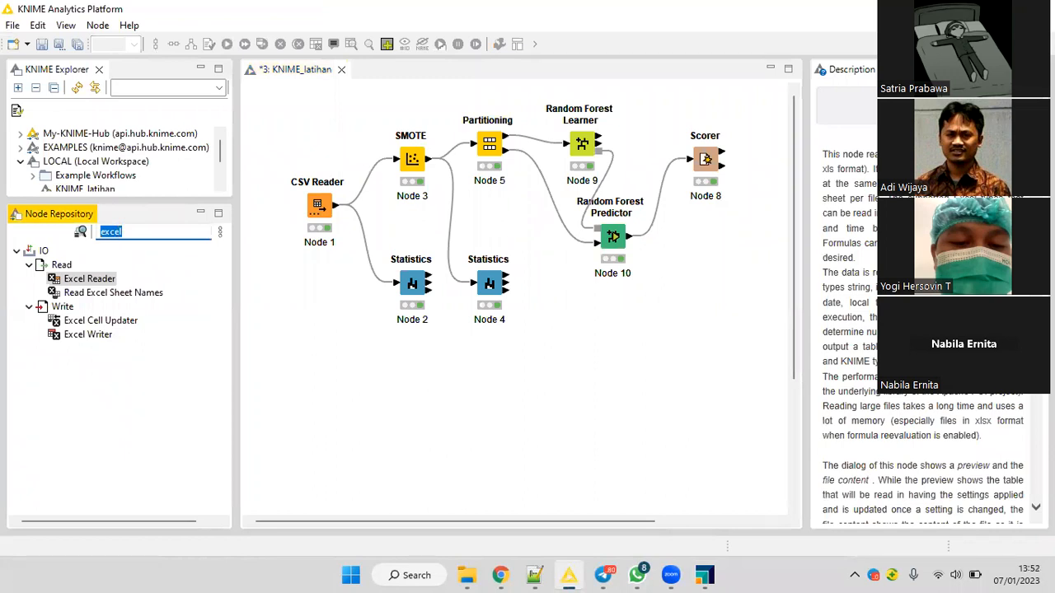
{"action": "type", "text": "csv"}
{"action": "left_click_drag", "start_coordinate": [94, 307], "coordinate": [596, 347]}
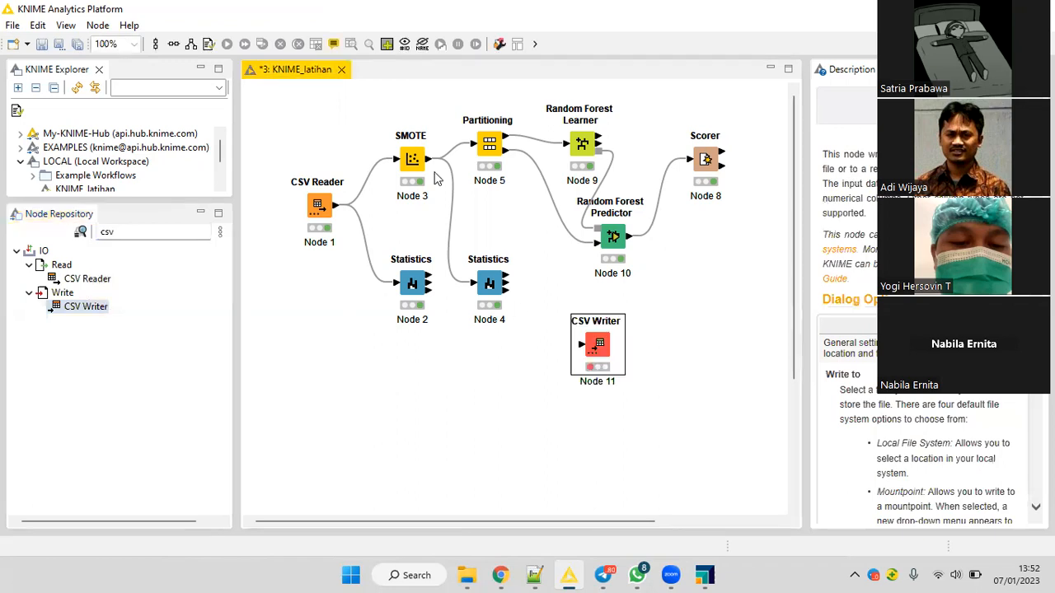
{"action": "left_click_drag", "start_coordinate": [429, 165], "coordinate": [600, 348]}
Configure the CSV Writer to save its output as kayawan_34-smote.csv on drive D.
{"action": "right_click", "coordinate": [600, 348]}
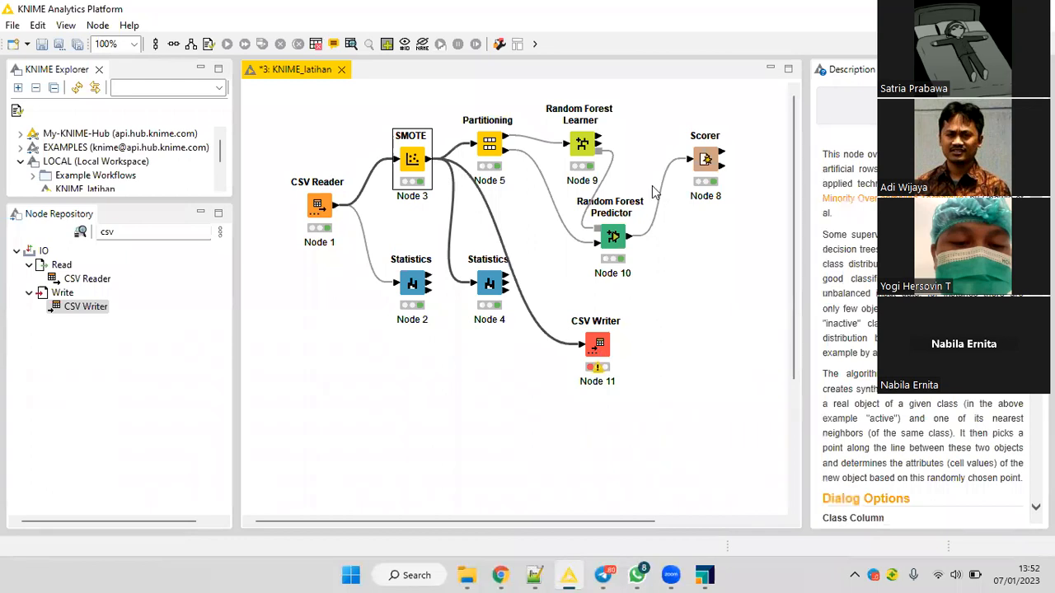
{"action": "key", "text": "Return"}
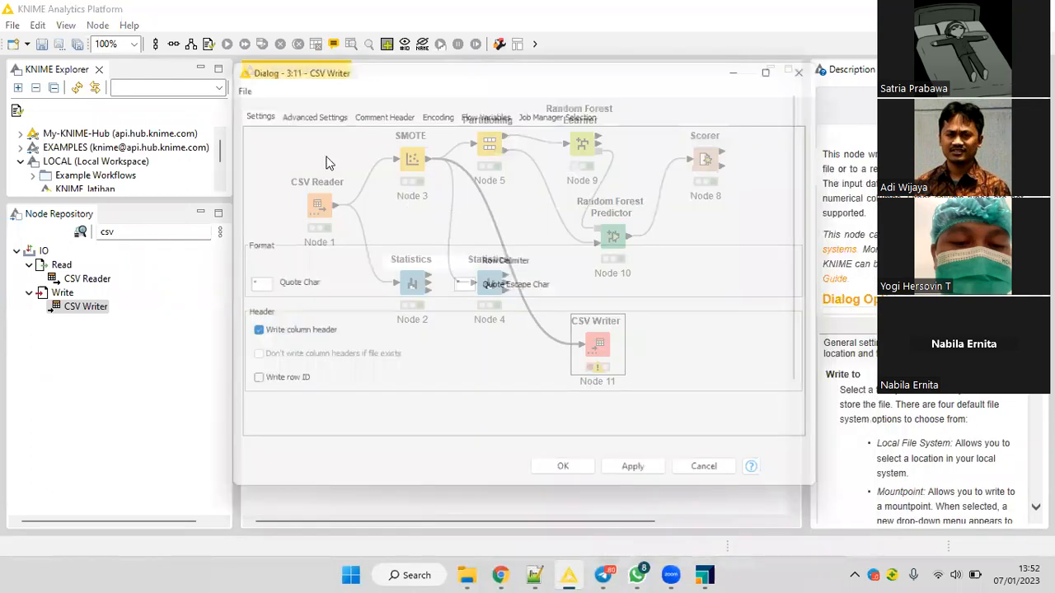
{"action": "left_click", "coordinate": [763, 181]}
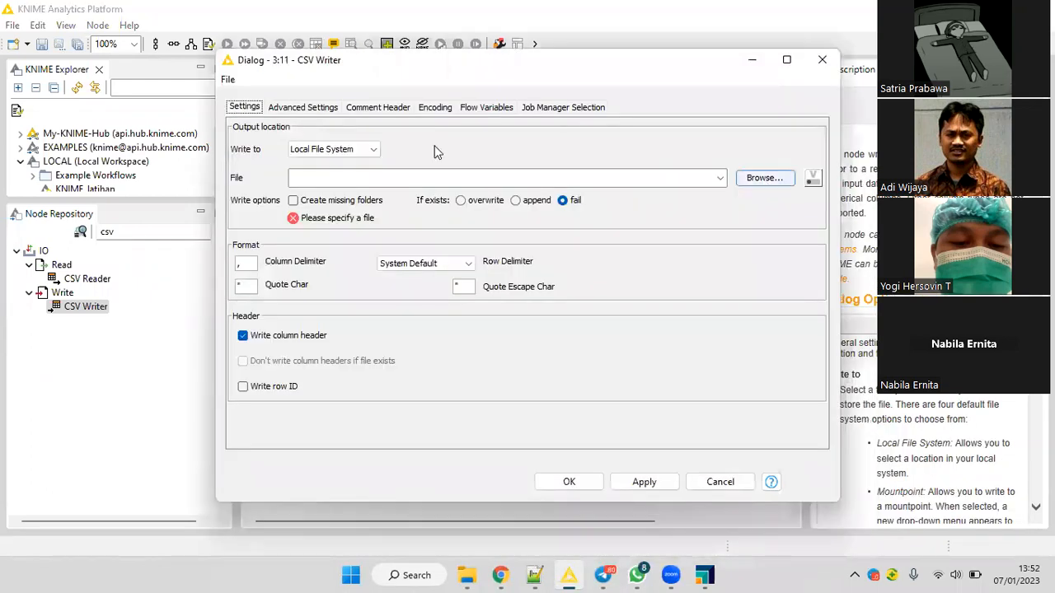
{"action": "left_click", "coordinate": [421, 49]}
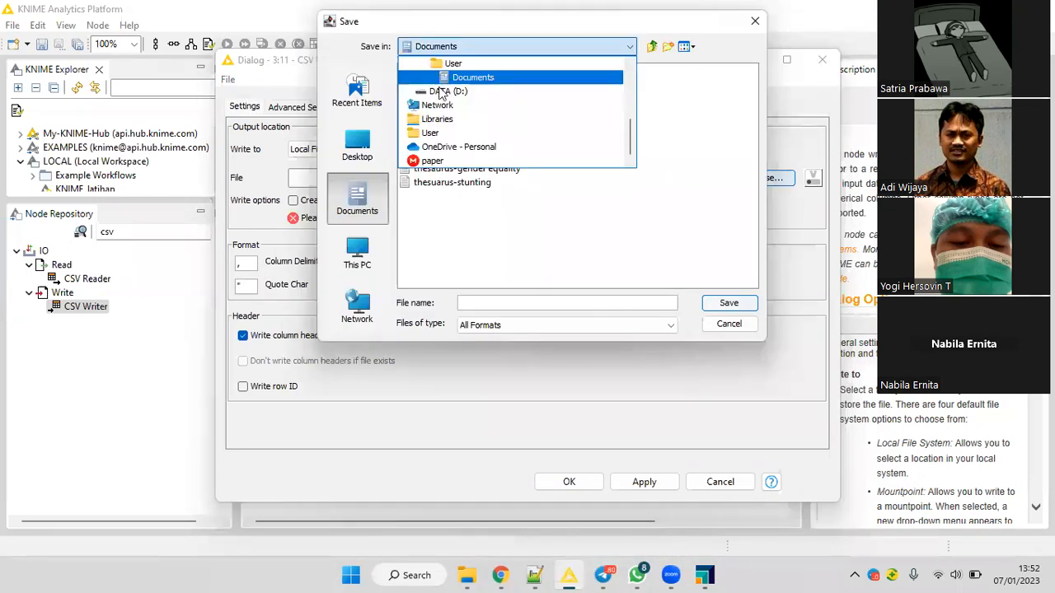
{"action": "left_click", "coordinate": [449, 91]}
{"action": "left_click", "coordinate": [447, 223]}
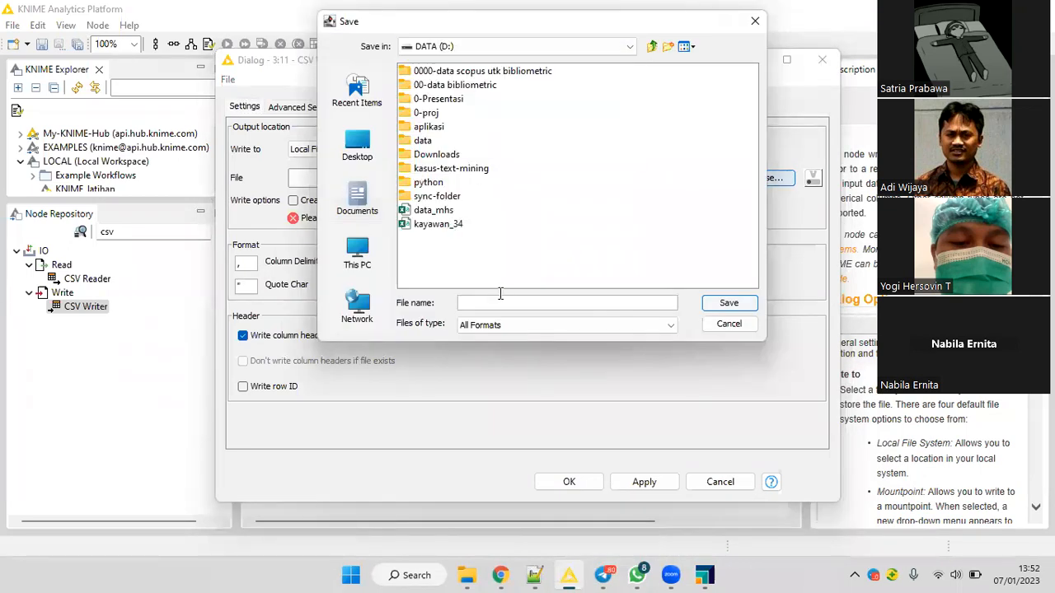
{"action": "left_click", "coordinate": [526, 288]}
{"action": "type", "text": "-smote"}
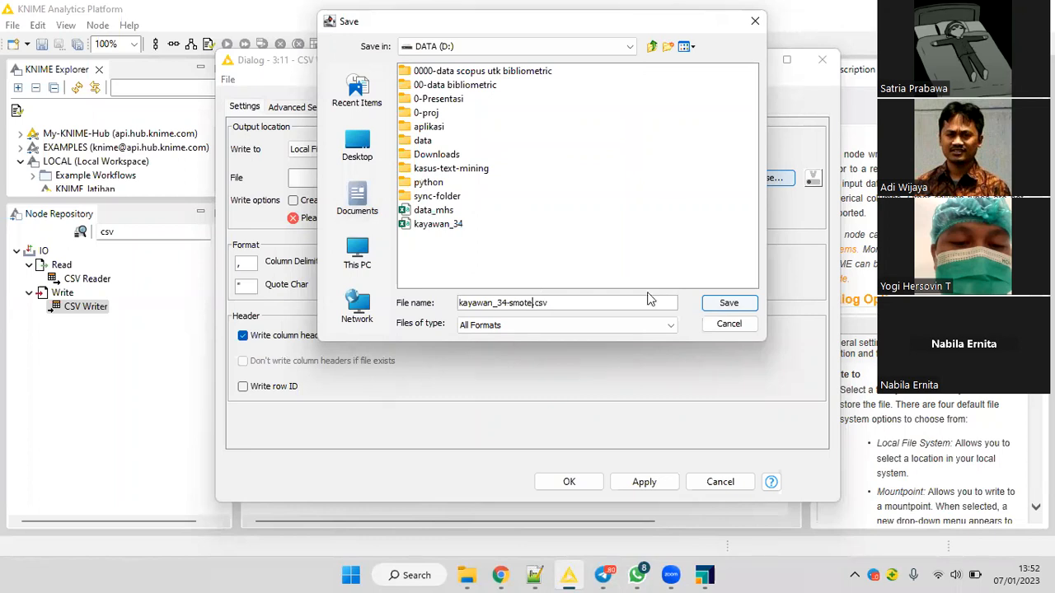
{"action": "left_click", "coordinate": [724, 305]}
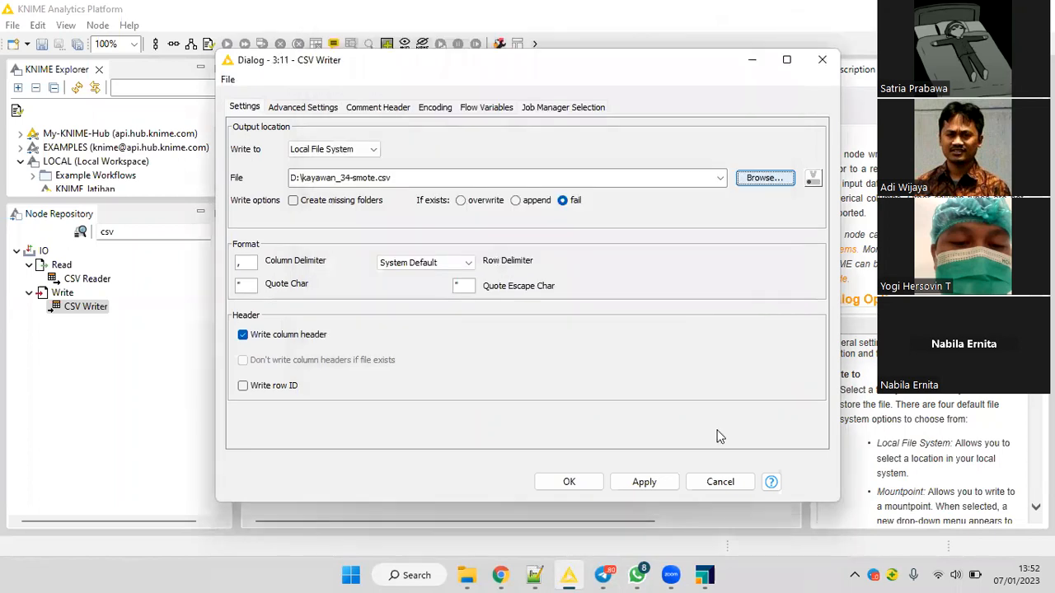
{"action": "left_click", "coordinate": [590, 483]}
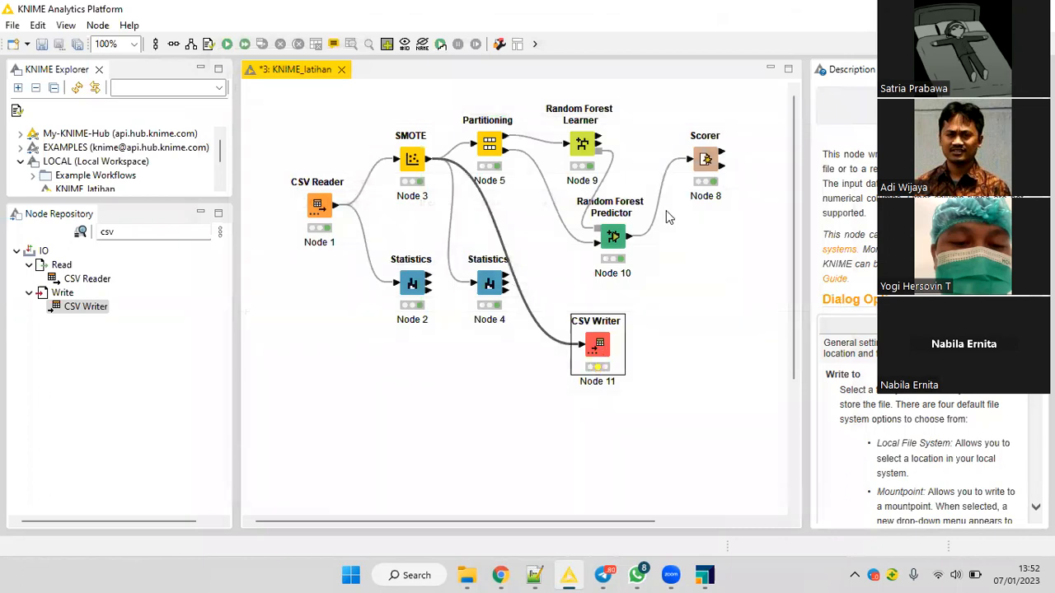
Execute the CSV Writer node and open the exported kayawan_34-smote file from drive D to inspect its rows.
{"action": "right_click", "coordinate": [601, 345]}
{"action": "key", "text": "Escape"}
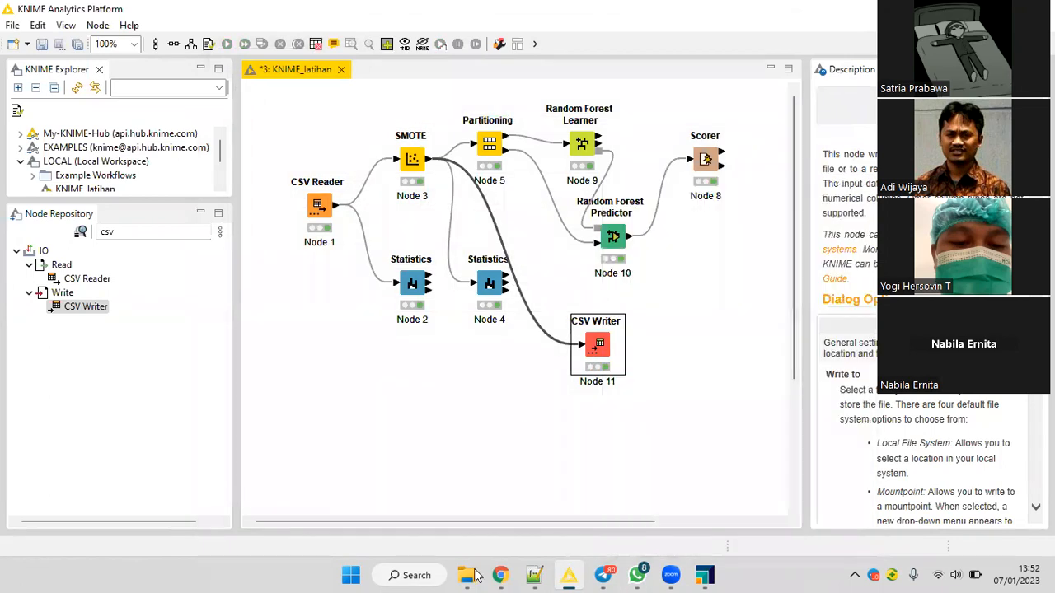
{"action": "key", "text": "alt+Tab"}
{"action": "double_click", "coordinate": [437, 427]}
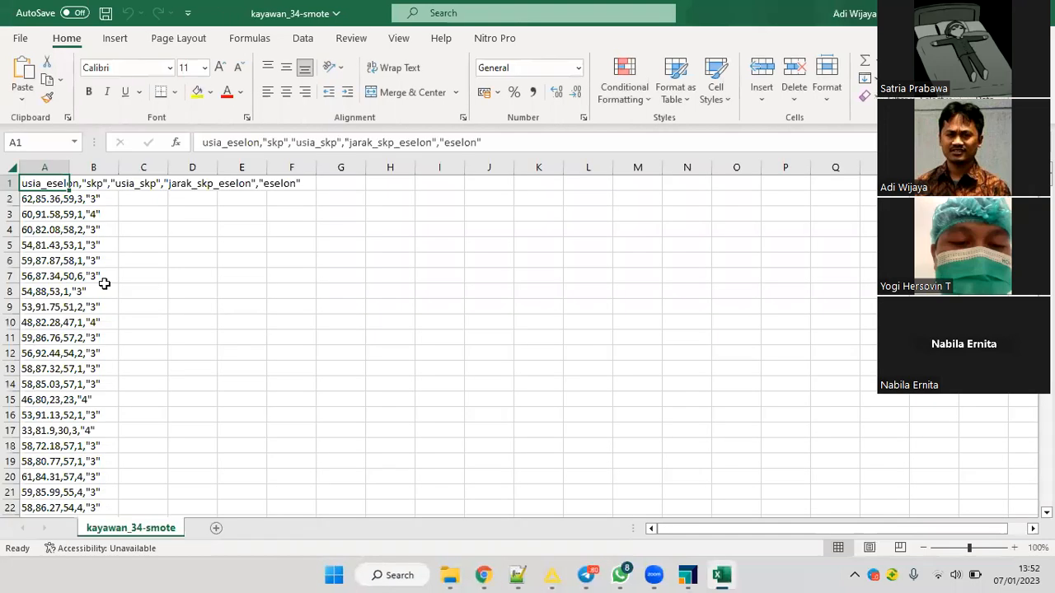
{"action": "scroll", "coordinate": [122, 349], "scroll_direction": "down", "scroll_amount": 20}
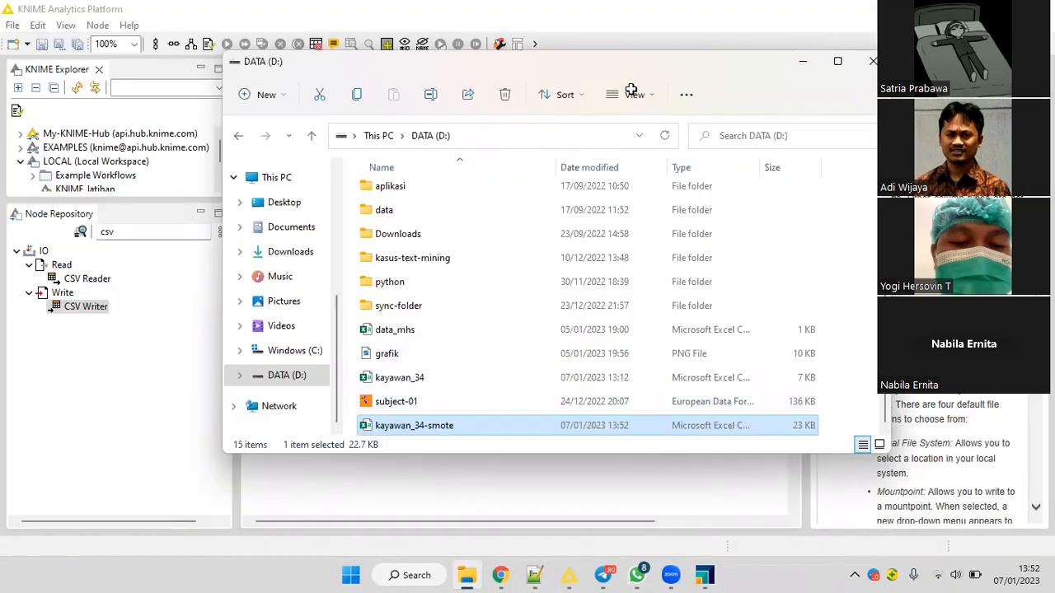
Return to RapidMiner, dismiss the pending tasks dialog, and delete the Retrieve kayawan_34 operator from the process.
{"action": "key", "text": "alt+F4"}
{"action": "key", "text": "alt+Tab"}
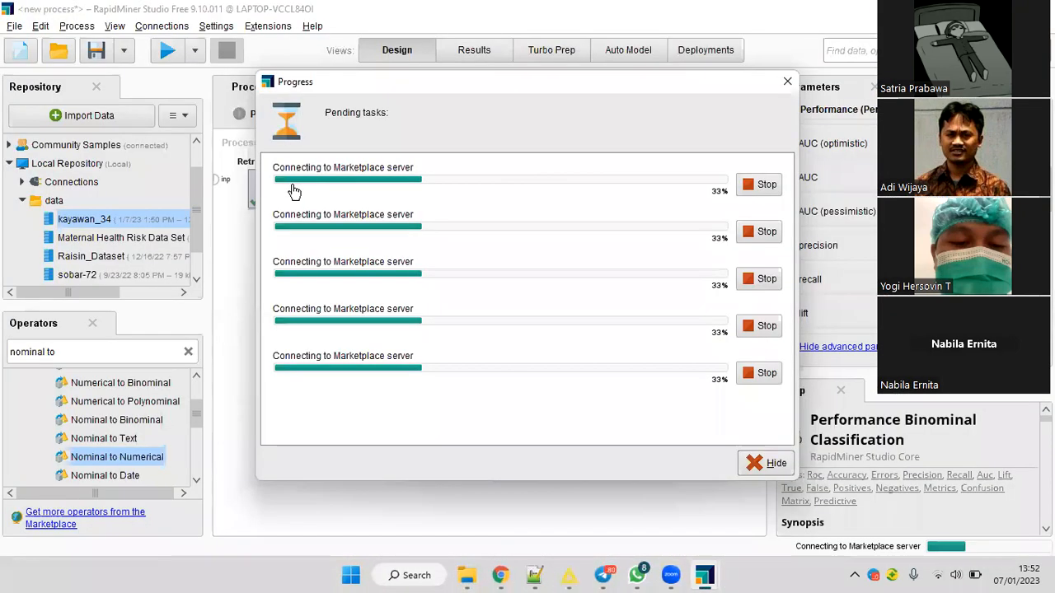
{"action": "key", "text": "Escape"}
{"action": "left_click", "coordinate": [292, 191]}
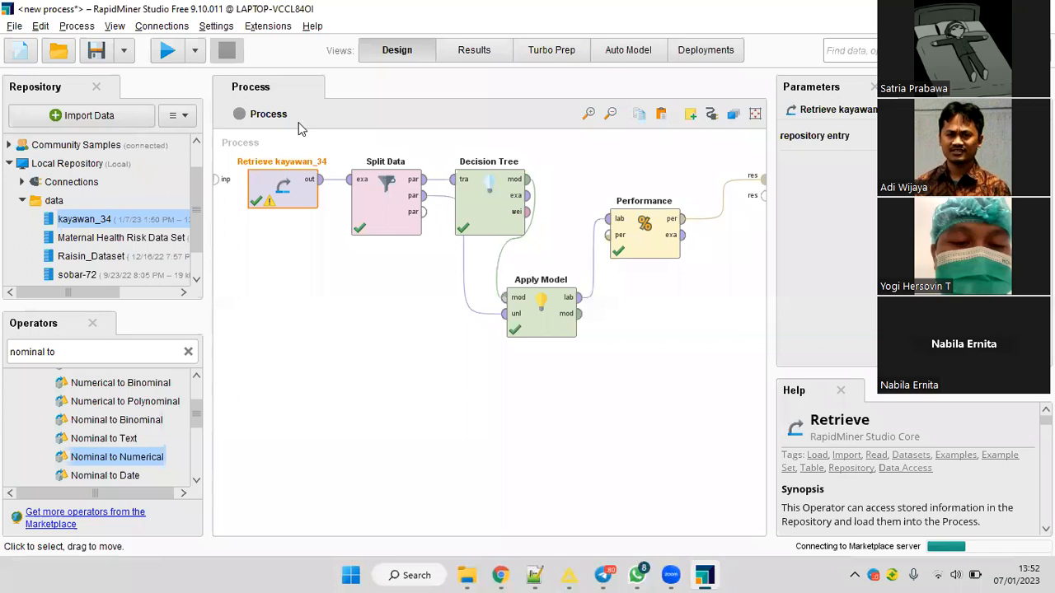
{"action": "key", "text": "Delete"}
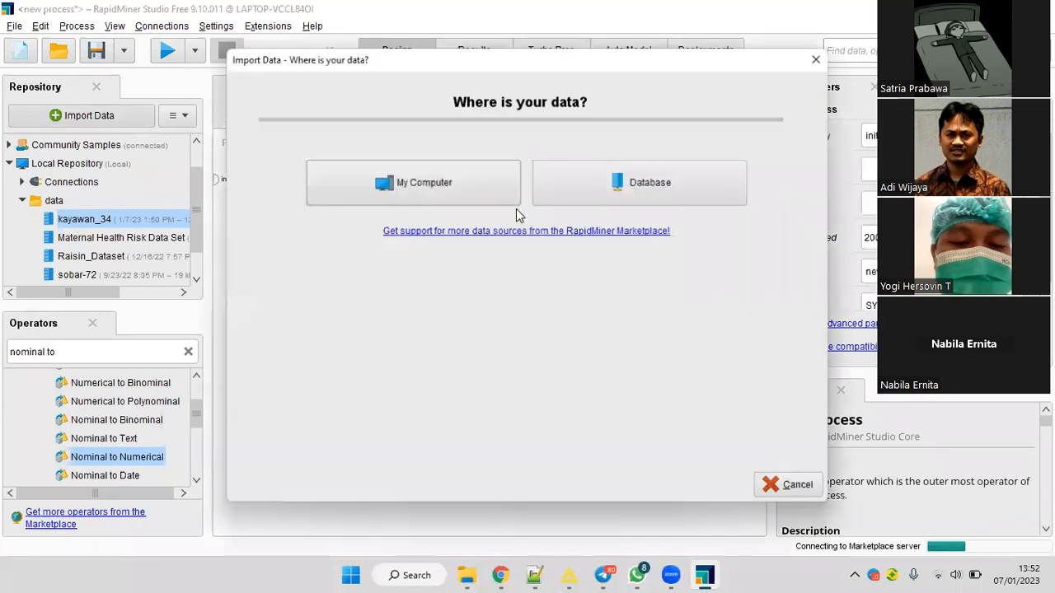
Choose the kayawan_34-smote CSV file on drive D for import and proceed to the column formatting.
{"action": "left_click", "coordinate": [320, 183]}
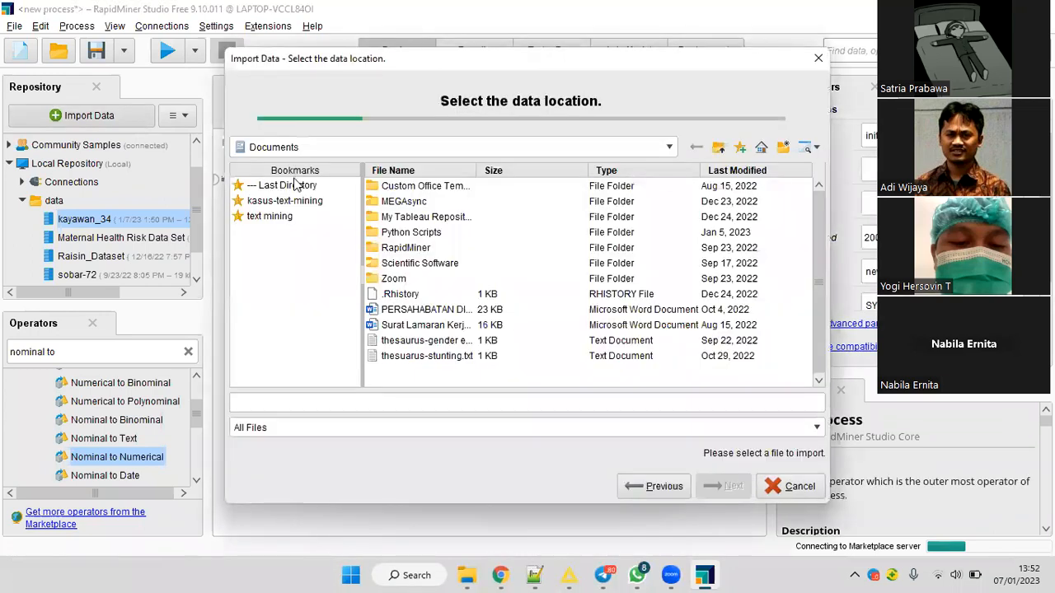
{"action": "left_click", "coordinate": [396, 146]}
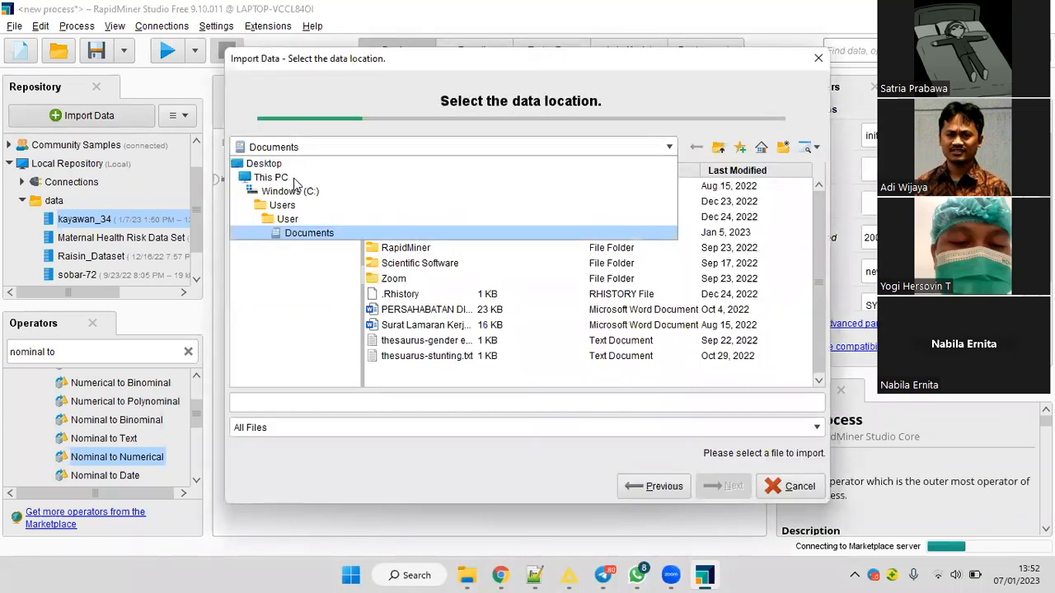
{"action": "left_click", "coordinate": [399, 183]}
{"action": "double_click", "coordinate": [399, 186]}
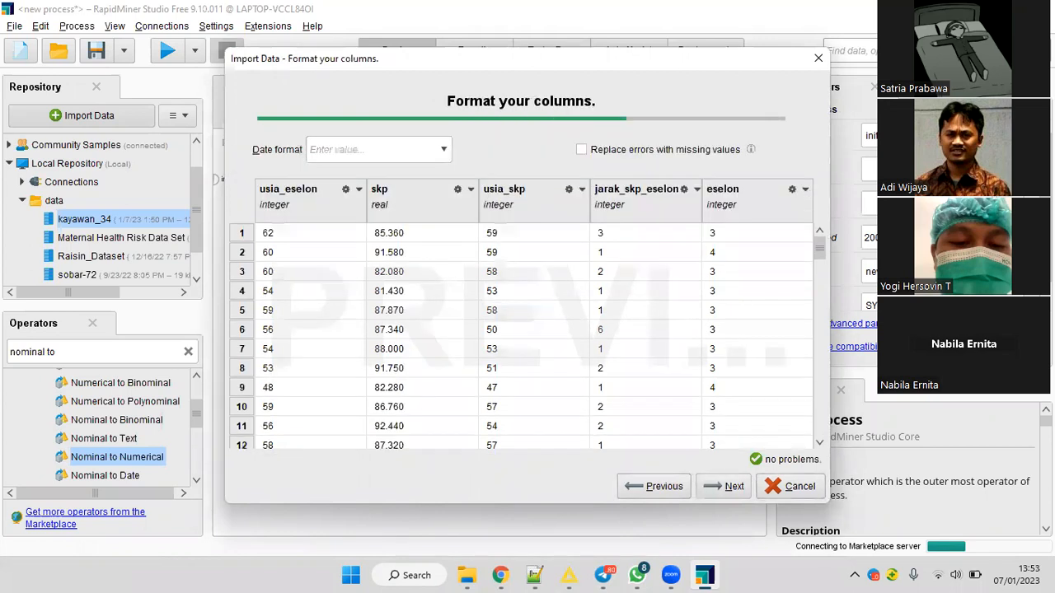
Set the eselon column's type to binominal and its role to label for the SMOTE data import.
{"action": "left_click", "coordinate": [805, 190]}
{"action": "left_click", "coordinate": [911, 229]}
{"action": "left_click", "coordinate": [805, 189]}
{"action": "left_click", "coordinate": [826, 228]}
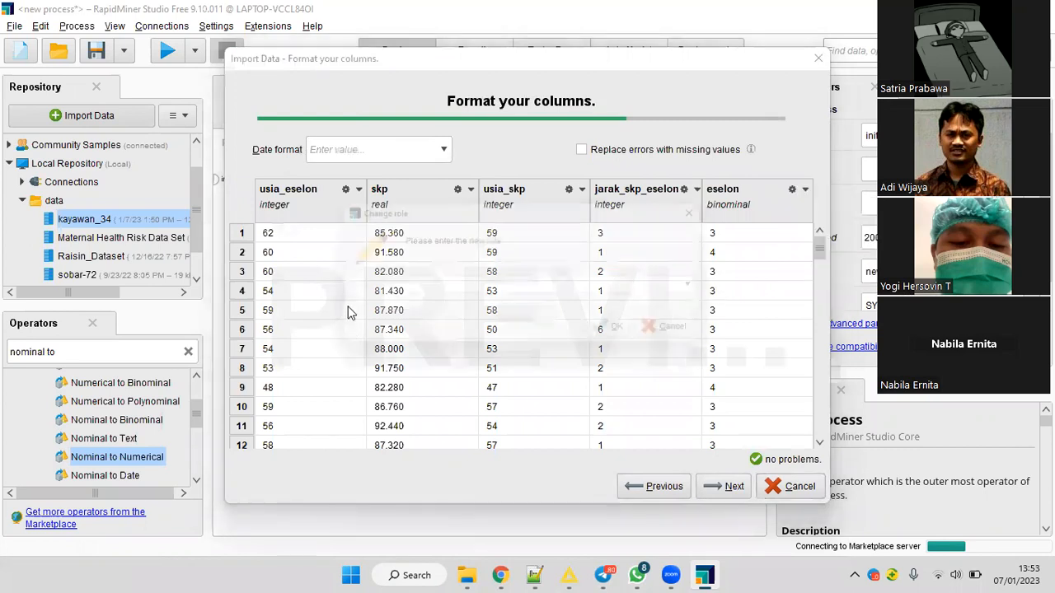
{"action": "left_click", "coordinate": [714, 288]}
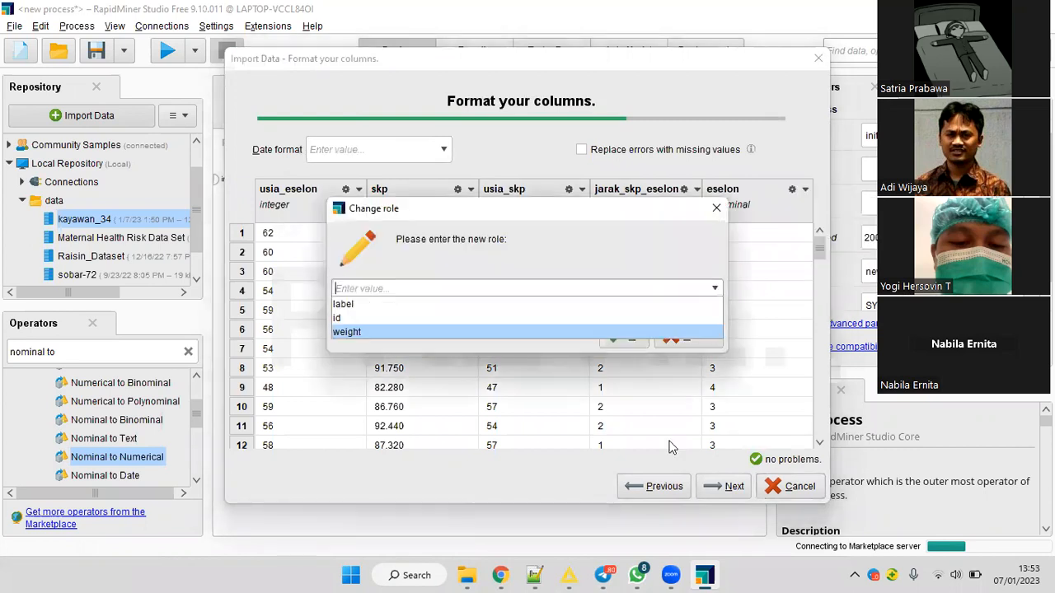
{"action": "left_click", "coordinate": [660, 304]}
{"action": "key", "text": "Return"}
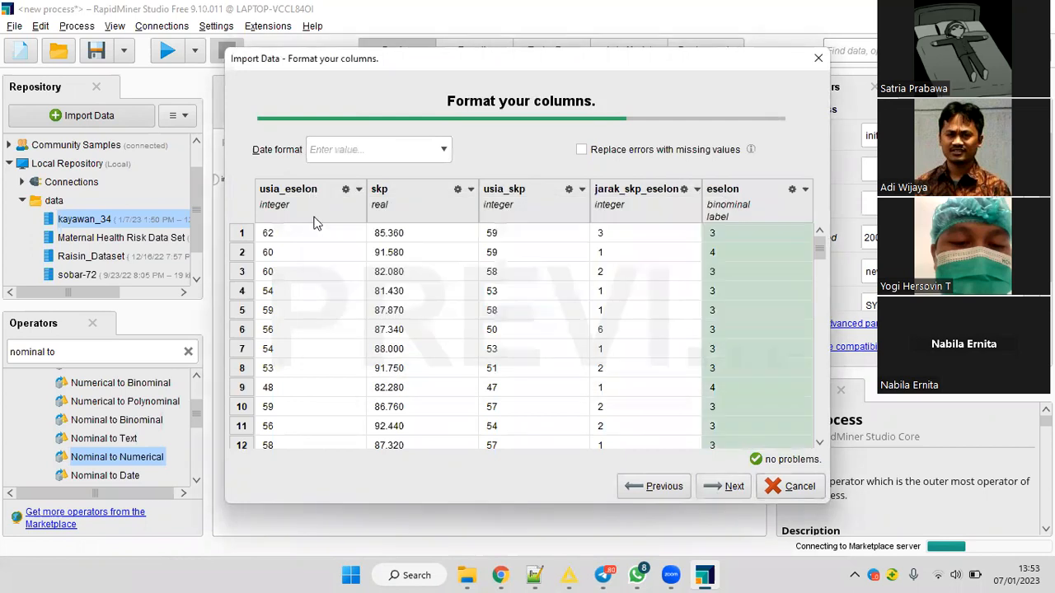
Store the import as kayawan_34-smote in the Local Repository data folder and connect its Retrieve operator to Split Data.
{"action": "key", "text": "Return"}
{"action": "key", "text": "Down"}
{"action": "key", "text": "Tab"}
{"action": "type", "text": "-some"}
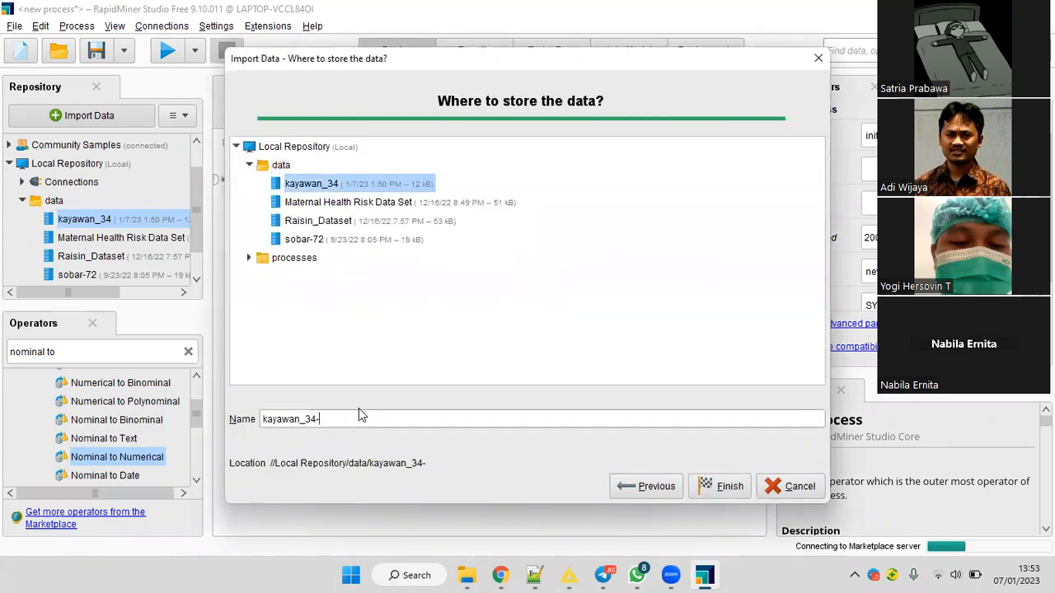
{"action": "key", "text": "BackSpace"}
{"action": "key", "text": "BackSpace"}
{"action": "key", "text": "BackSpace"}
{"action": "type", "text": "mote"}
{"action": "key", "text": "Return"}
{"action": "left_click_drag", "start_coordinate": [316, 201], "coordinate": [333, 183]}
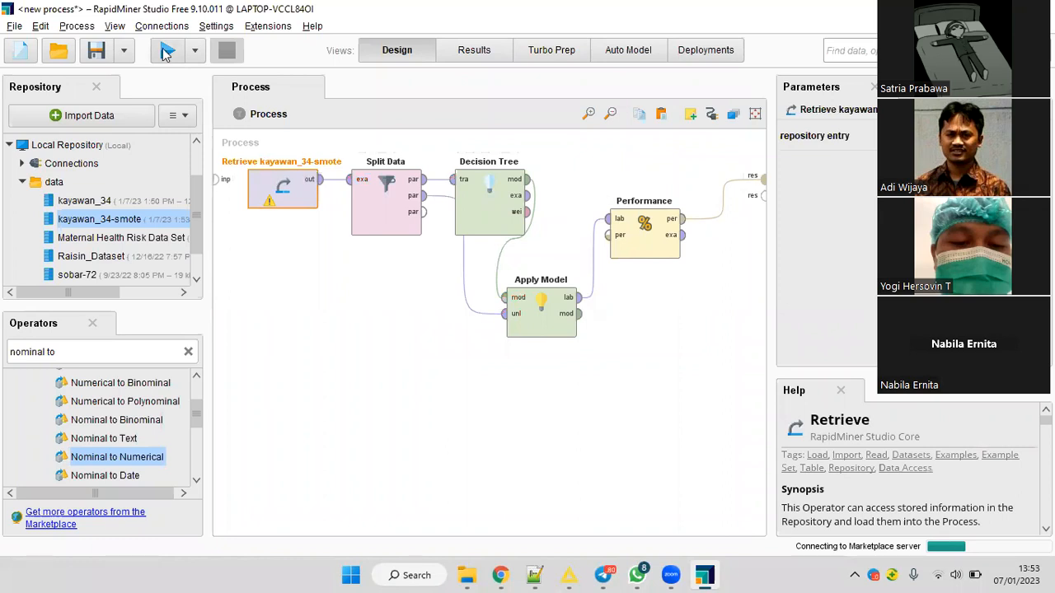
Run the decision tree process on the SMOTE data and review its accuracy, precision and recall.
{"action": "left_click", "coordinate": [165, 51]}
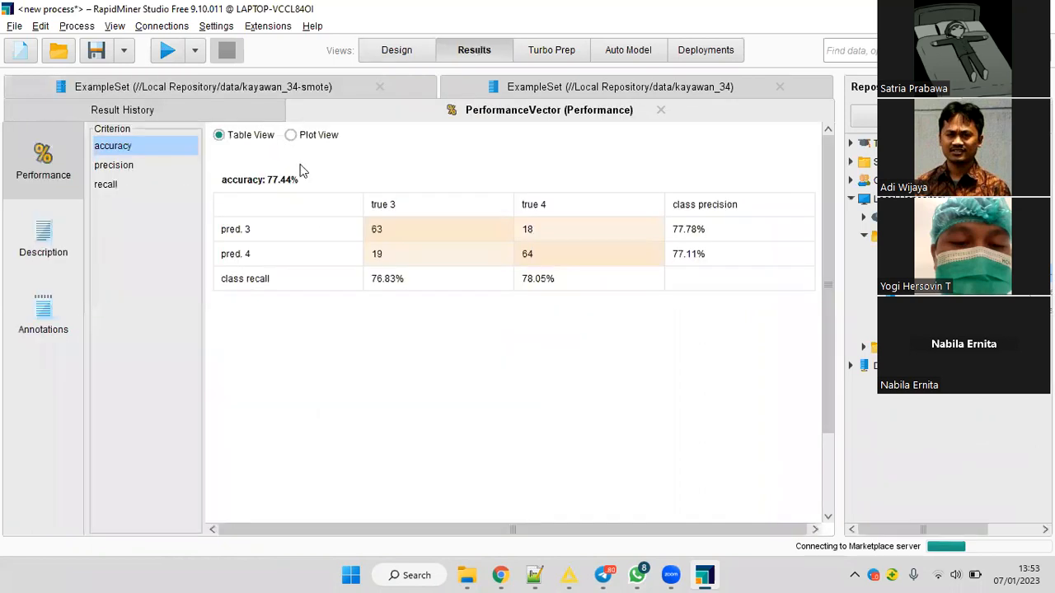
{"action": "left_click", "coordinate": [113, 171]}
{"action": "key", "text": "Down"}
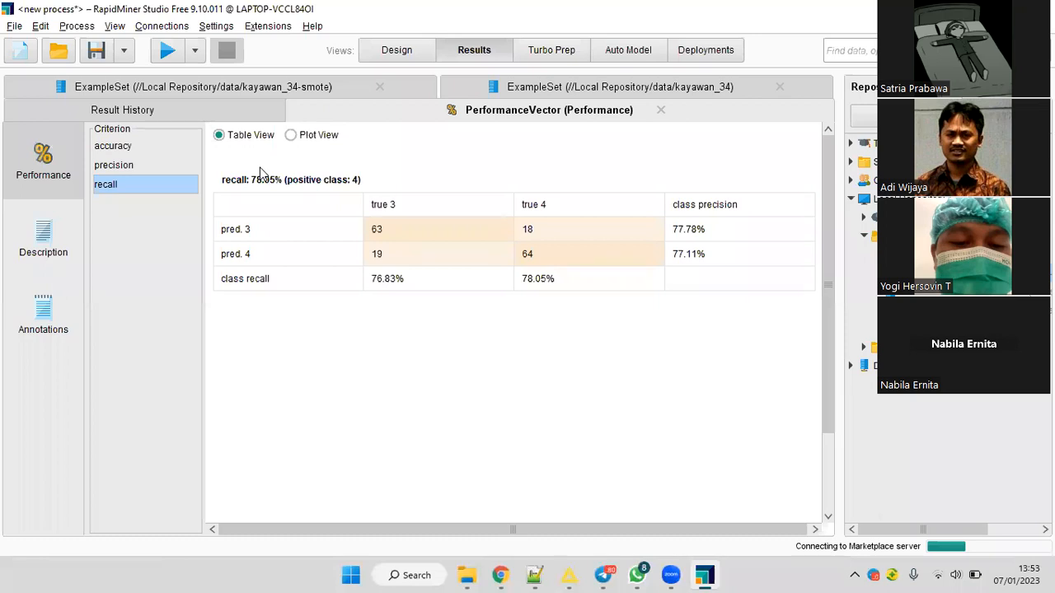
{"action": "left_click", "coordinate": [115, 148]}
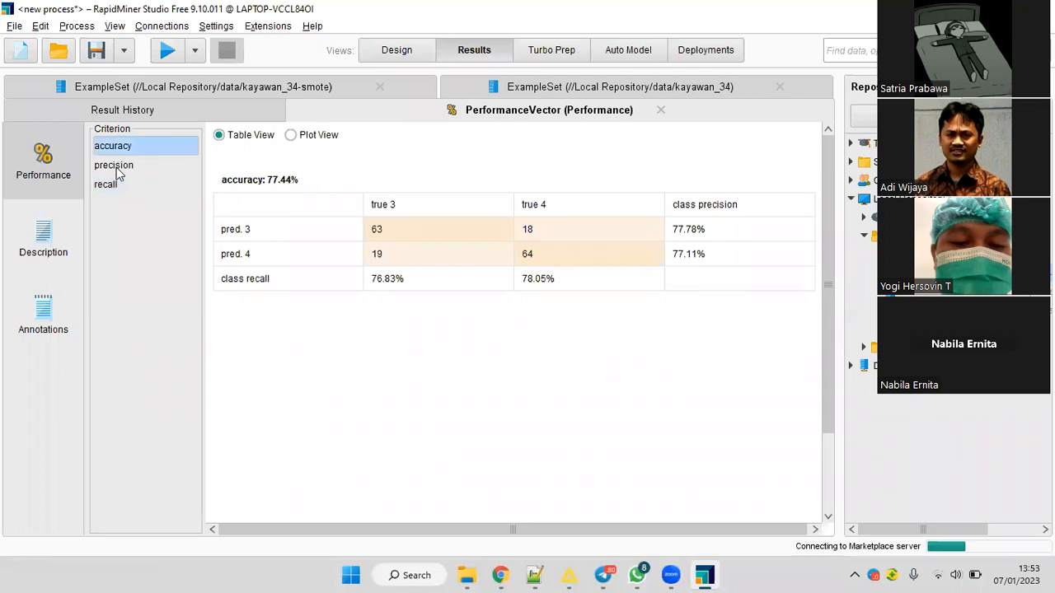
{"action": "key", "text": "Down"}
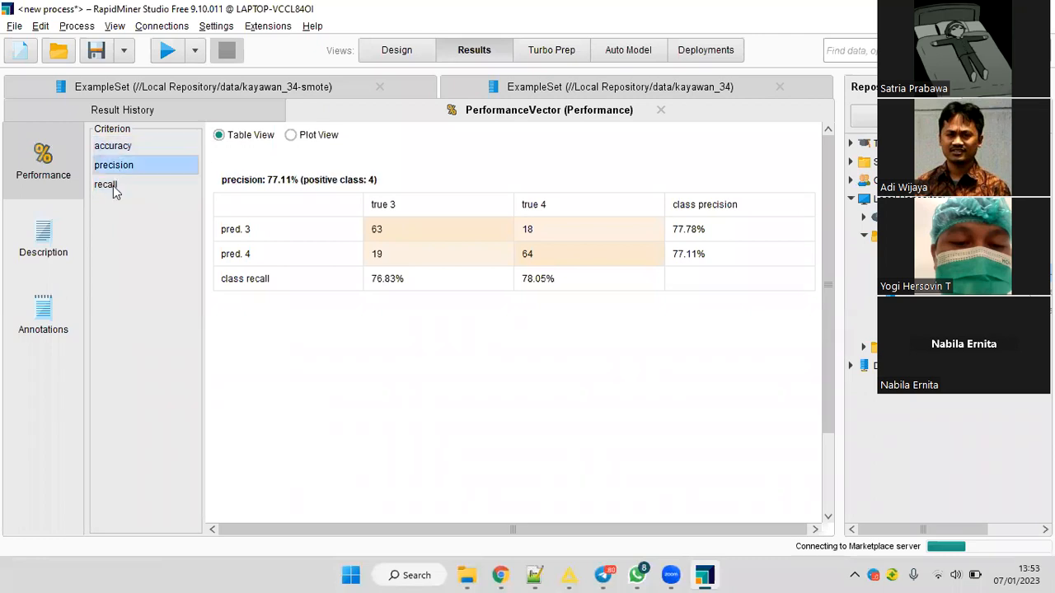
{"action": "left_click", "coordinate": [116, 189]}
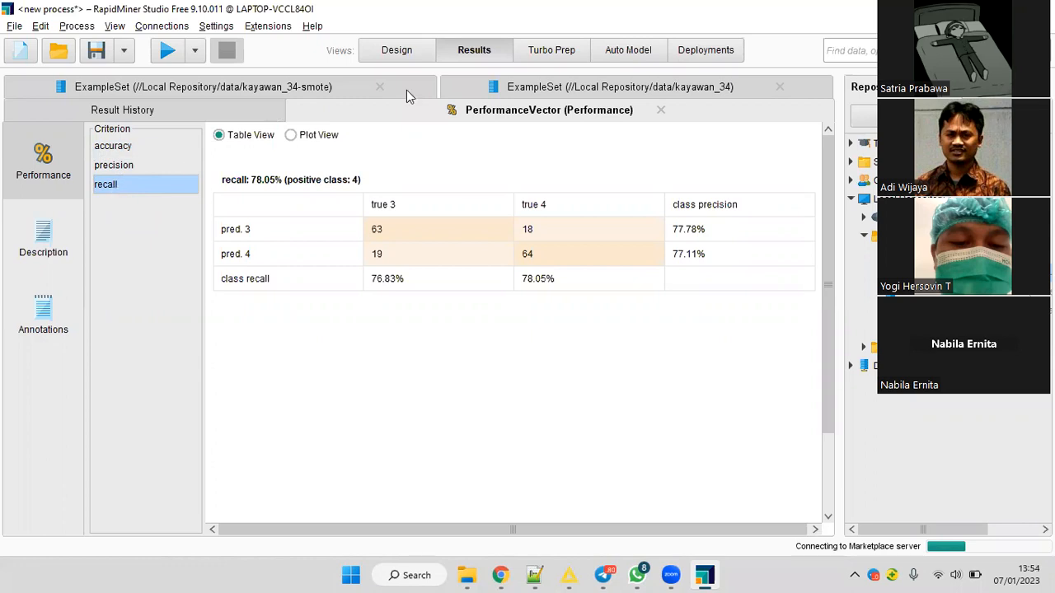
Enable the f measure criterion on the Performance operator, then rerun the process and view the f measure and accuracy results.
{"action": "left_click", "coordinate": [408, 56]}
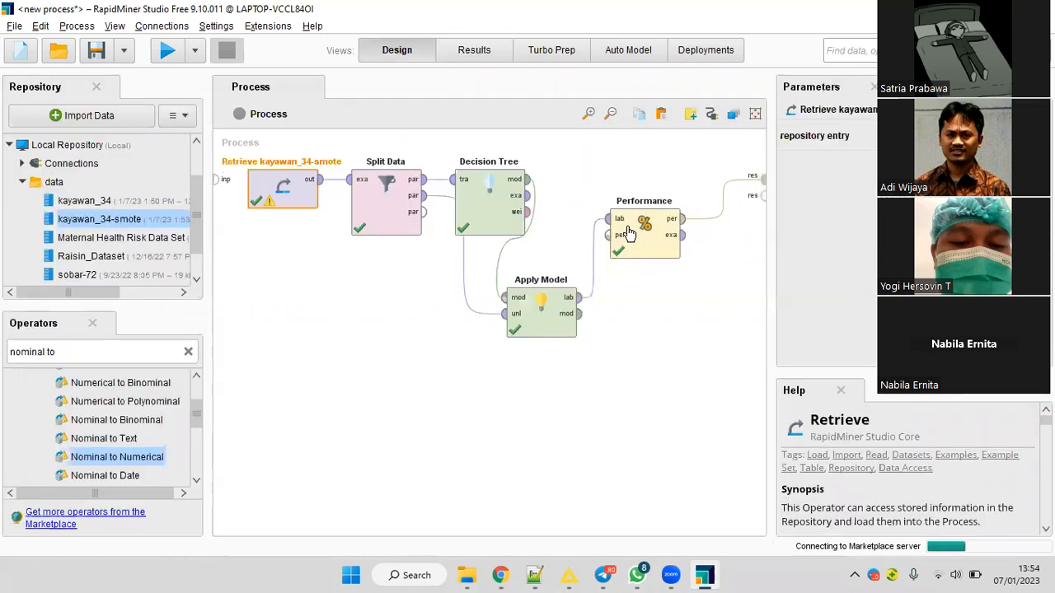
{"action": "left_click", "coordinate": [646, 233]}
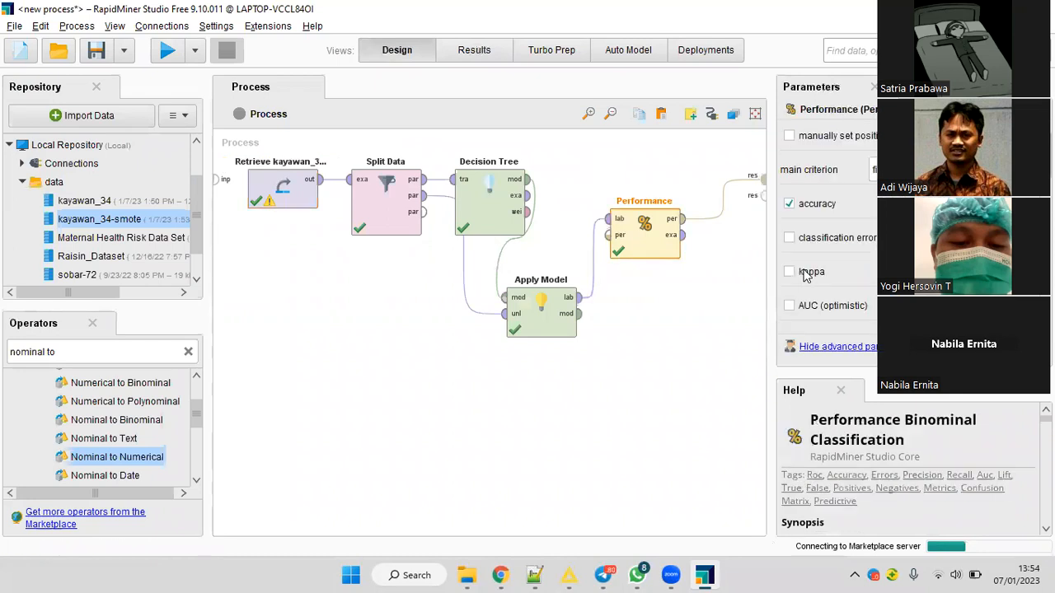
{"action": "scroll", "coordinate": [820, 309], "scroll_direction": "down", "scroll_amount": 3}
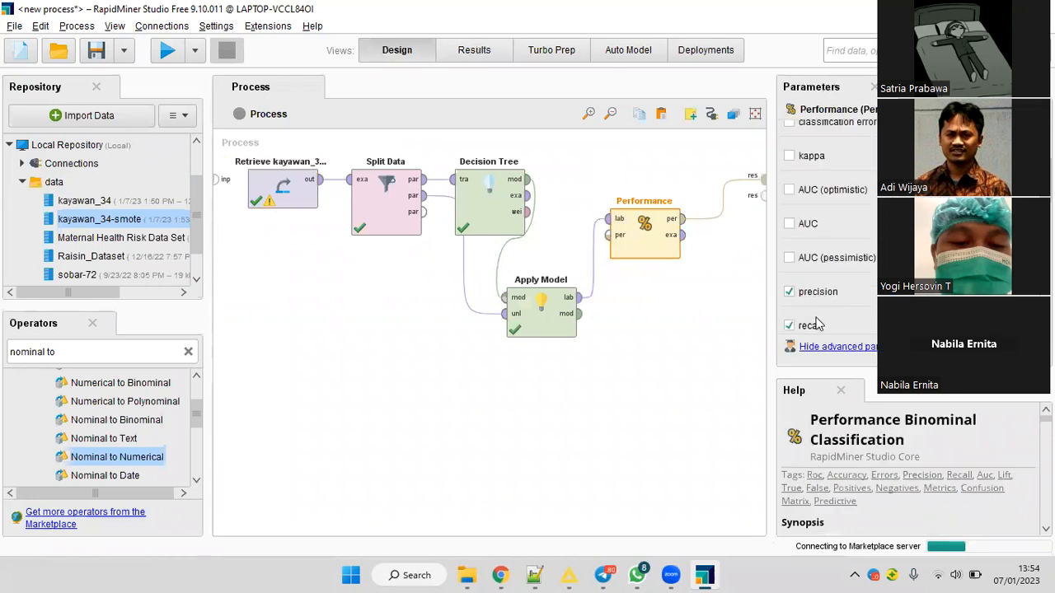
{"action": "scroll", "coordinate": [822, 300], "scroll_direction": "down", "scroll_amount": 2}
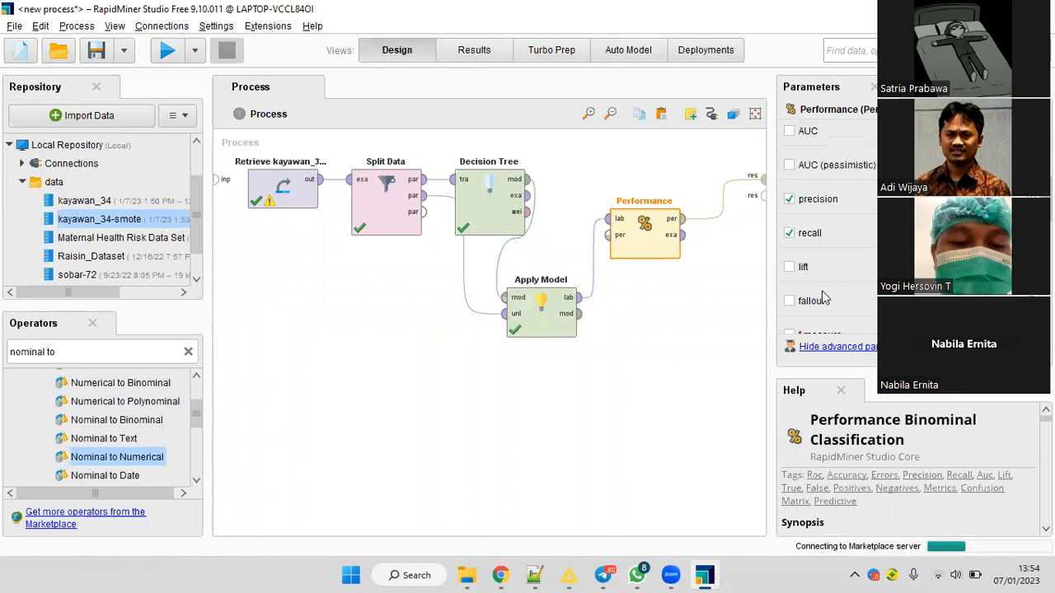
{"action": "scroll", "coordinate": [822, 301], "scroll_direction": "down", "scroll_amount": 1}
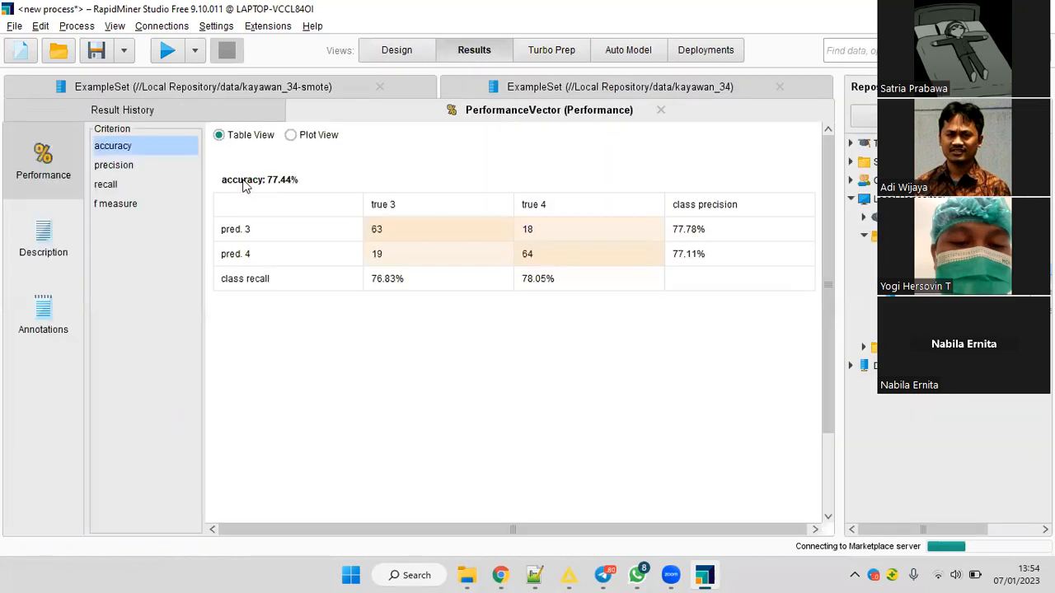
{"action": "left_click", "coordinate": [132, 204]}
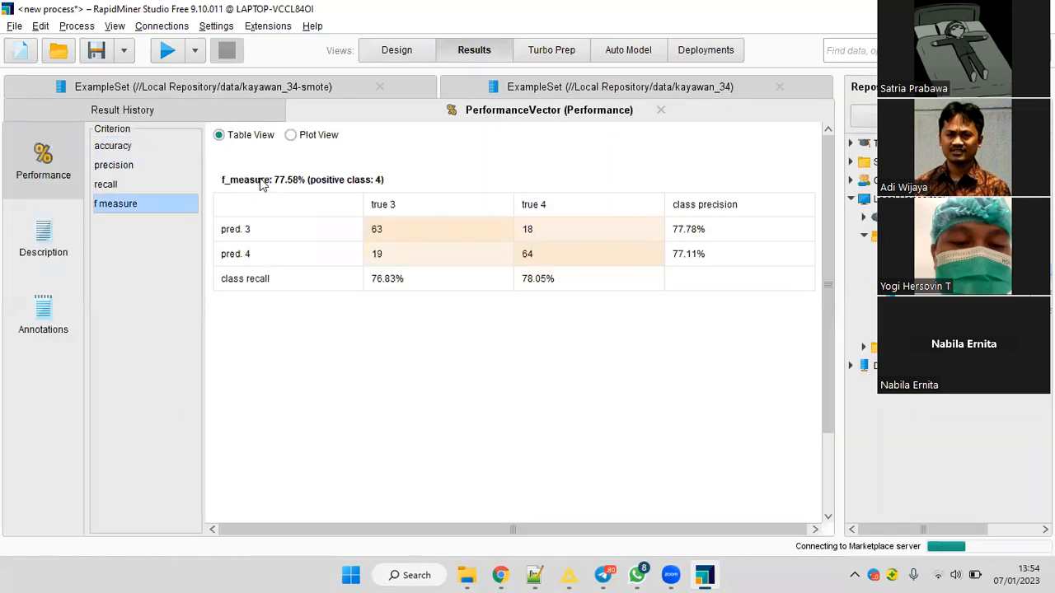
{"action": "left_click", "coordinate": [124, 147]}
Delete the Decision Tree operator from the process and add a Random Forest operator above Apply Model.
{"action": "left_click", "coordinate": [397, 51]}
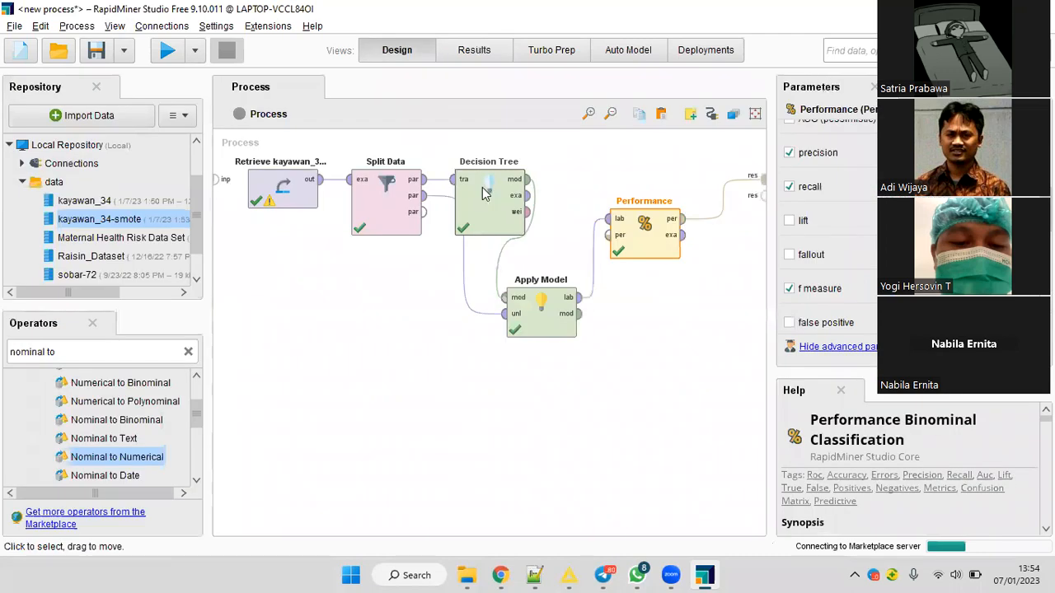
{"action": "key", "text": "Delete"}
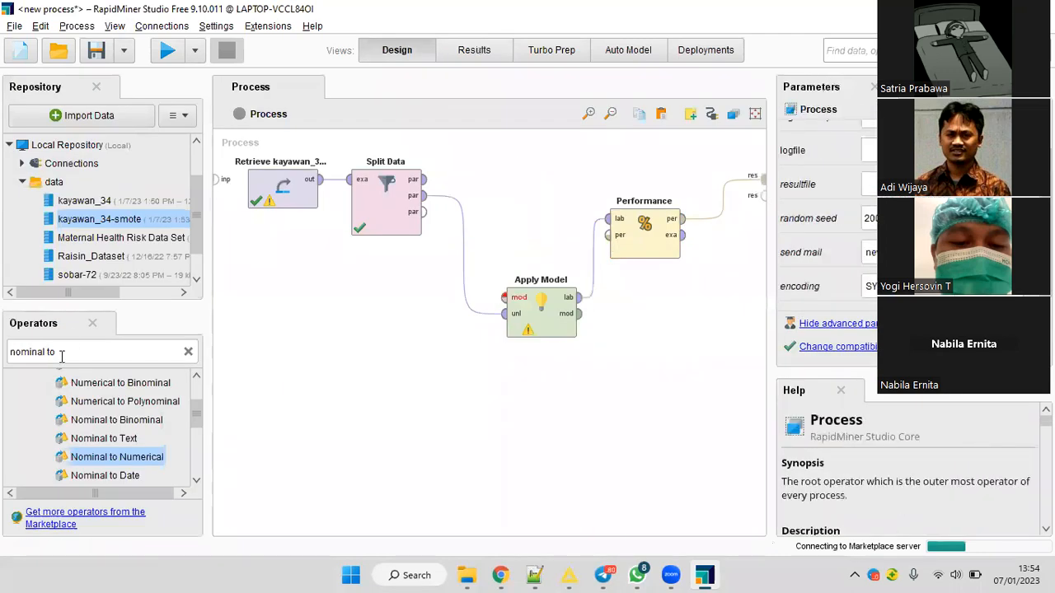
{"action": "triple_click", "coordinate": [62, 356]}
{"action": "type", "text": "tree"}
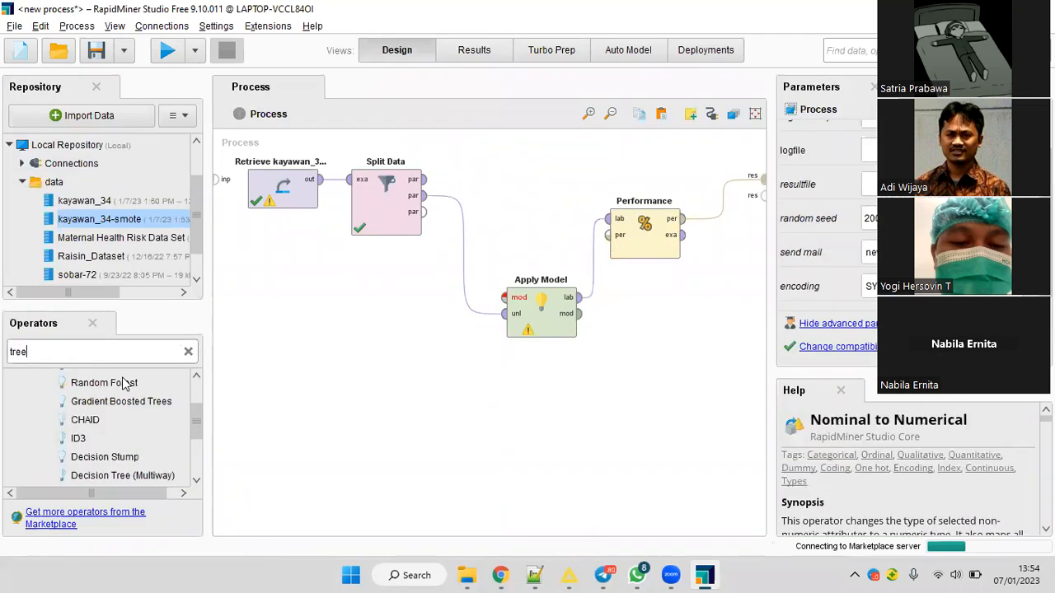
{"action": "left_click_drag", "start_coordinate": [428, 239], "coordinate": [544, 323]}
{"action": "left_click", "coordinate": [542, 322]}
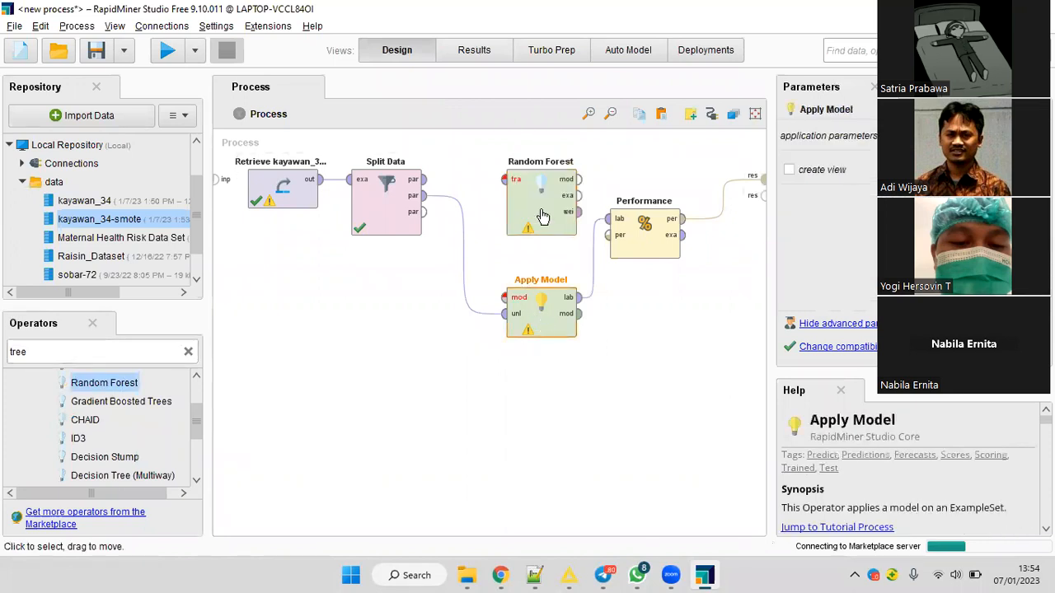
{"action": "left_click", "coordinate": [517, 199]}
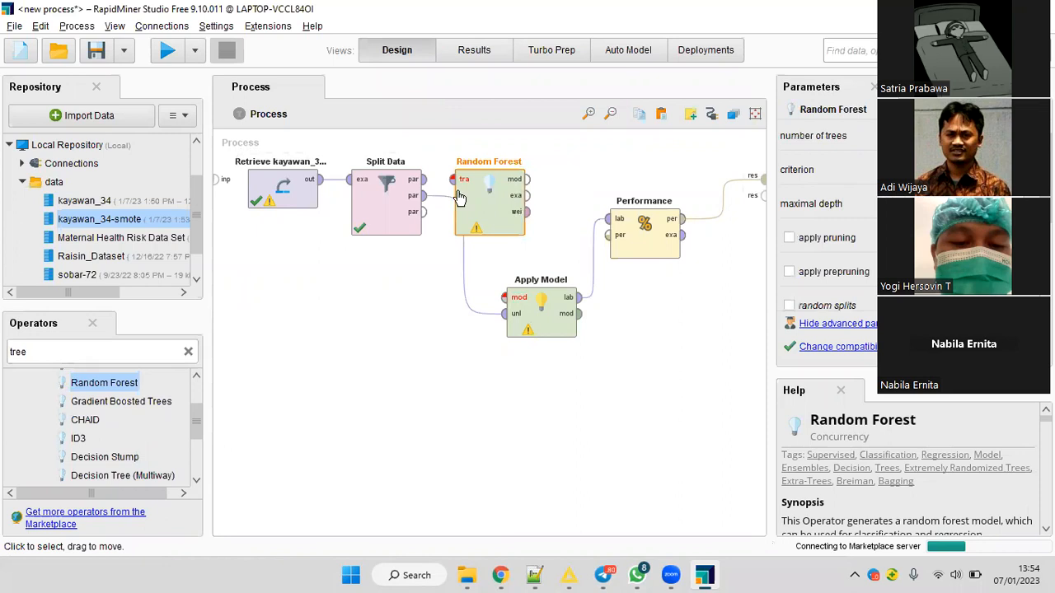
Connect Split Data's first partition to Random Forest's training input and its model output to Apply Model.
{"action": "left_click", "coordinate": [424, 180]}
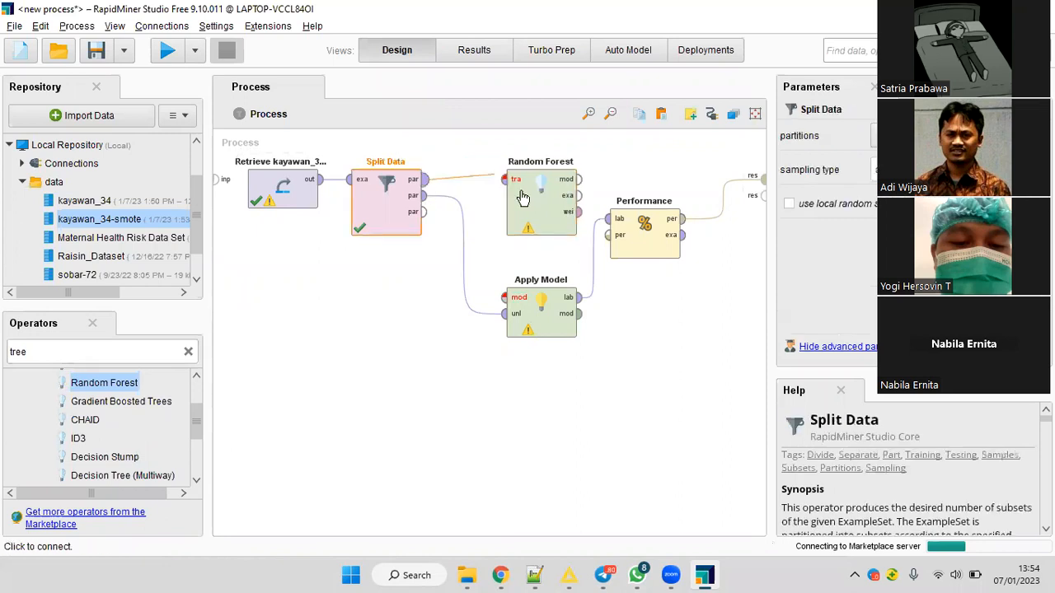
{"action": "left_click", "coordinate": [521, 197]}
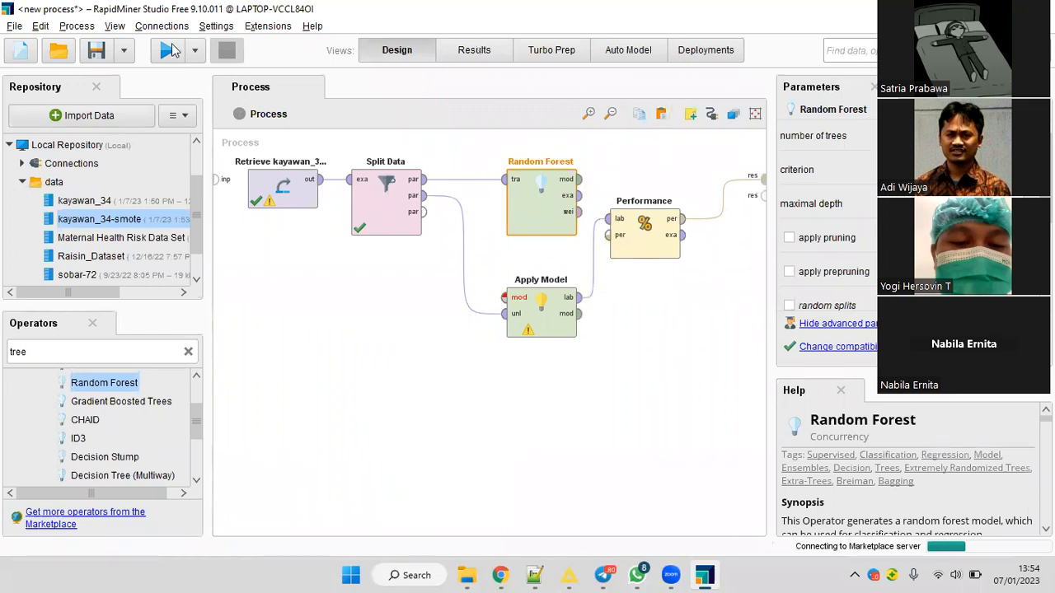
{"action": "left_click", "coordinate": [169, 50]}
{"action": "left_click_drag", "start_coordinate": [579, 179], "coordinate": [505, 297]}
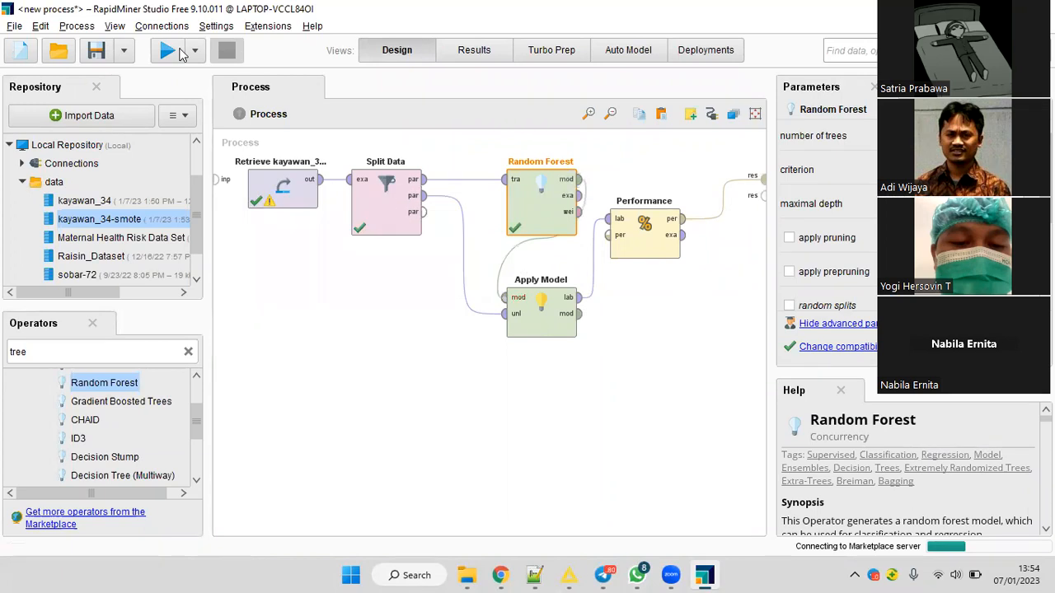
Run the Random Forest process and review its accuracy, precision, recall and f measure.
{"action": "left_click", "coordinate": [181, 53]}
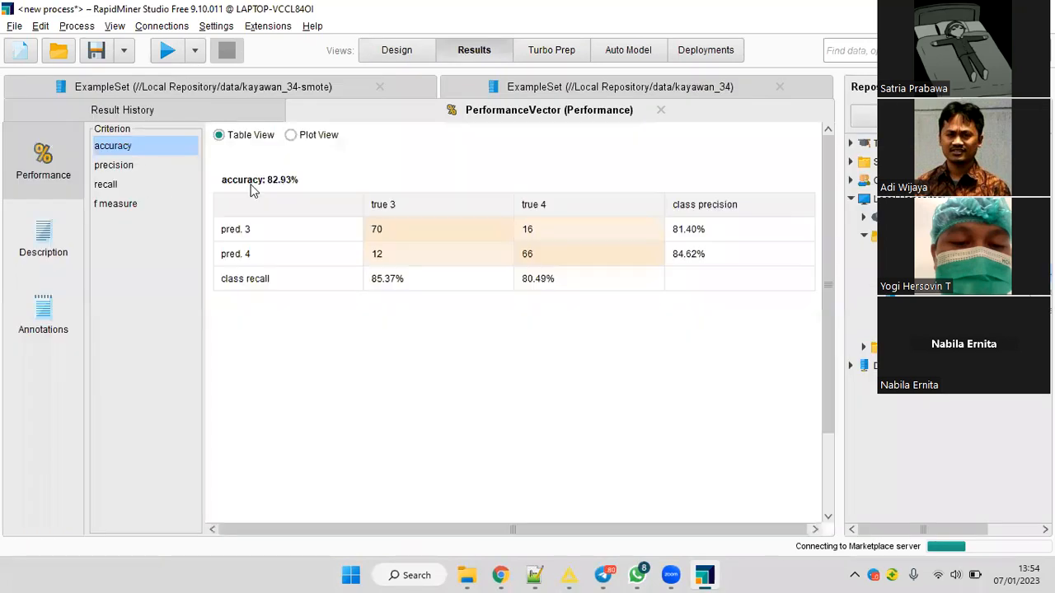
{"action": "left_click", "coordinate": [115, 167]}
{"action": "left_click", "coordinate": [117, 186]}
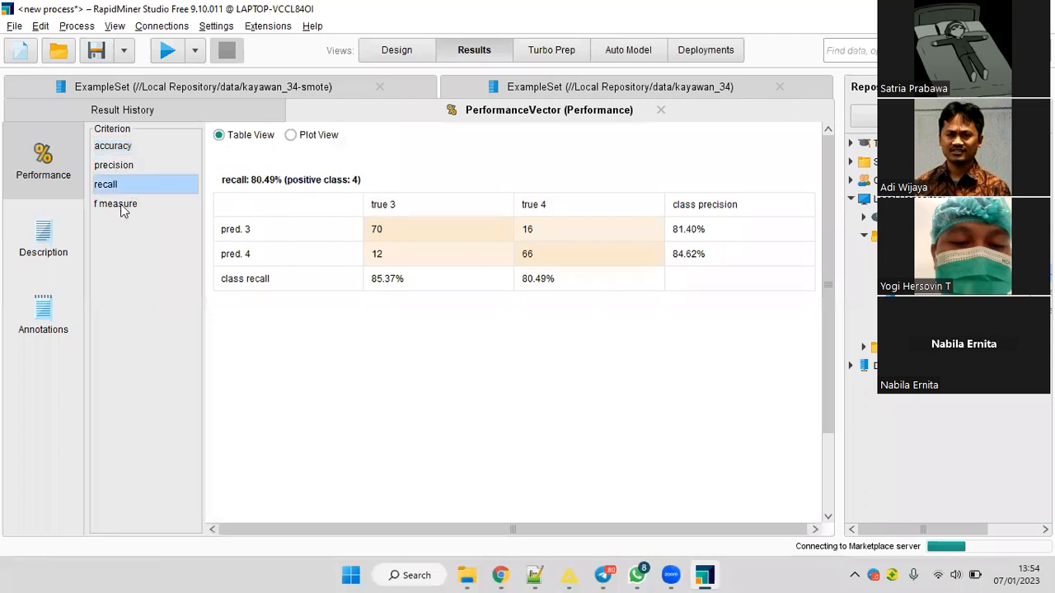
{"action": "left_click", "coordinate": [124, 206]}
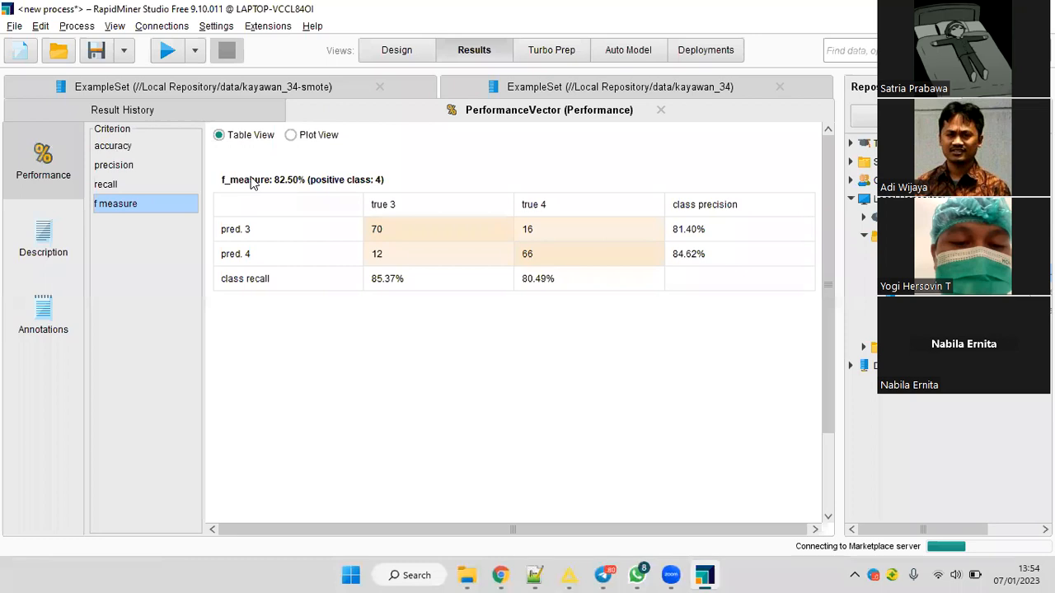
{"action": "left_click", "coordinate": [119, 147]}
{"action": "left_click", "coordinate": [127, 206]}
Switch to KNIME, check which target columns the Random Forest Learner offers, and close its configuration before returning to the desktop.
{"action": "key", "text": "super+d"}
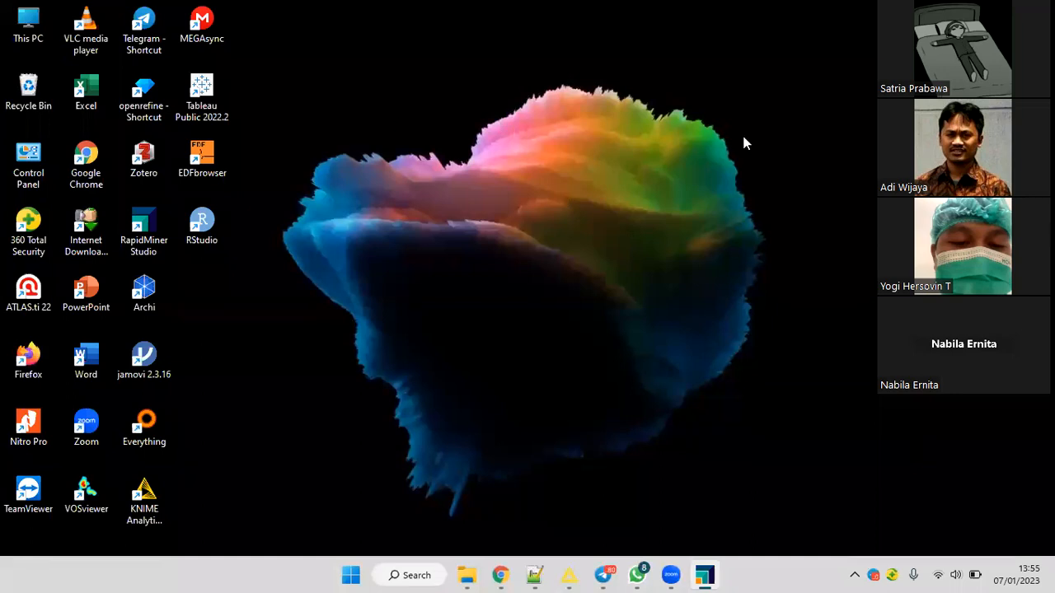
{"action": "key", "text": "alt+Tab"}
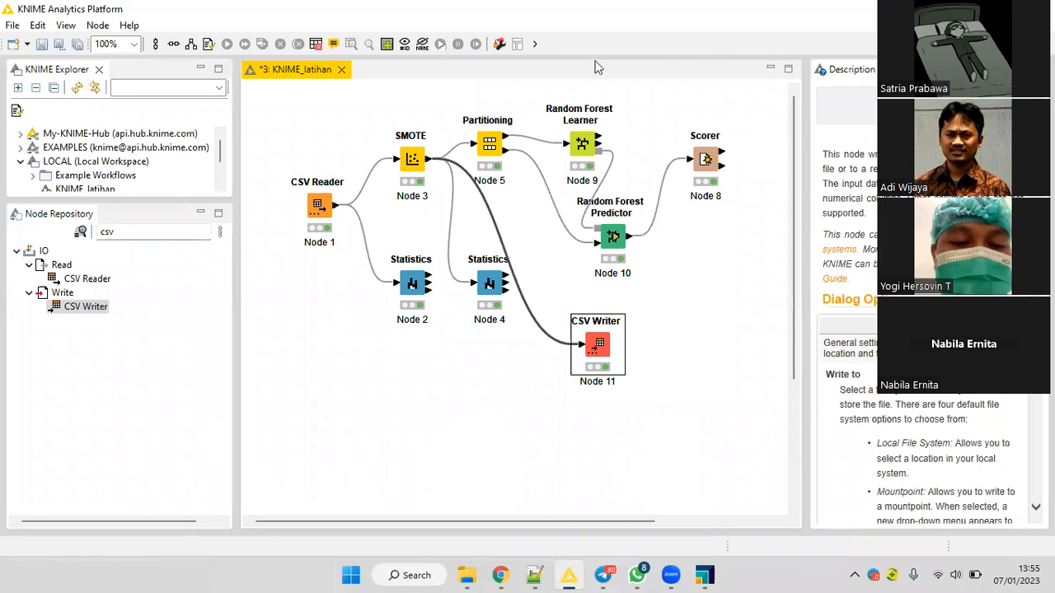
{"action": "left_click", "coordinate": [310, 210]}
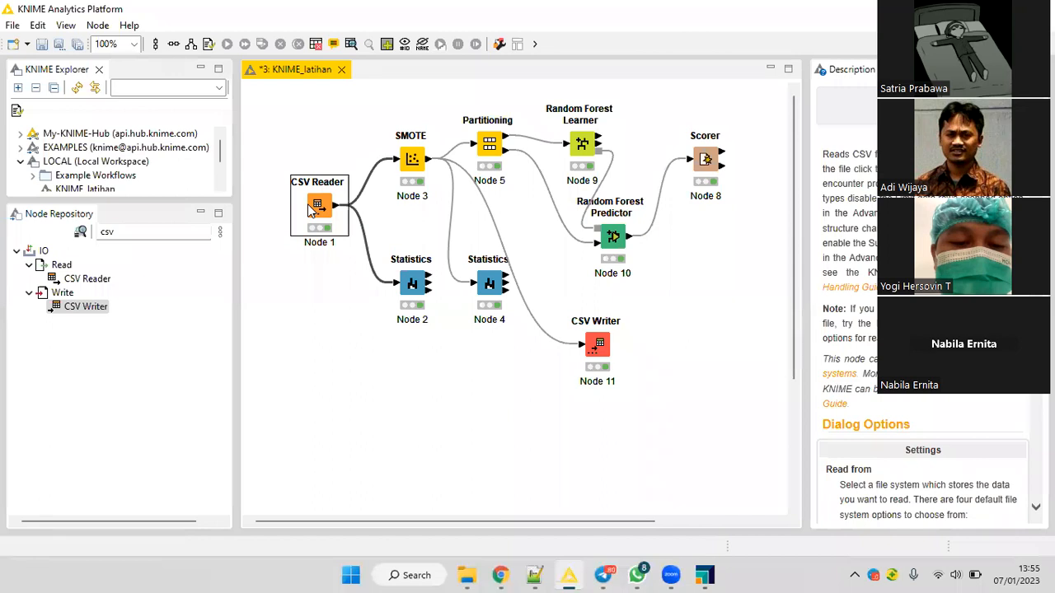
{"action": "left_click", "coordinate": [589, 150]}
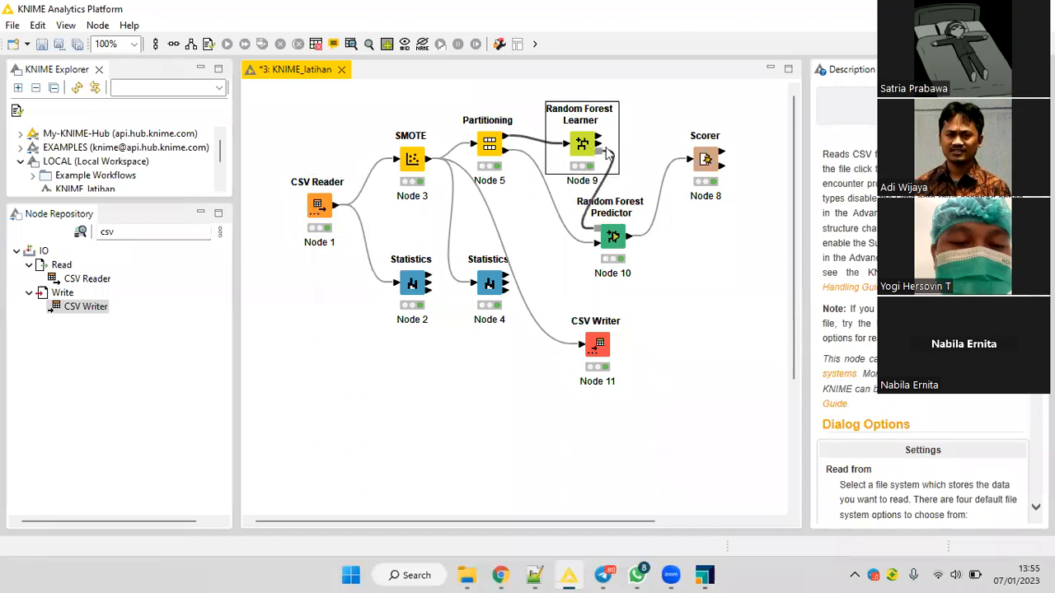
{"action": "right_click", "coordinate": [608, 153]}
{"action": "left_click", "coordinate": [614, 145]}
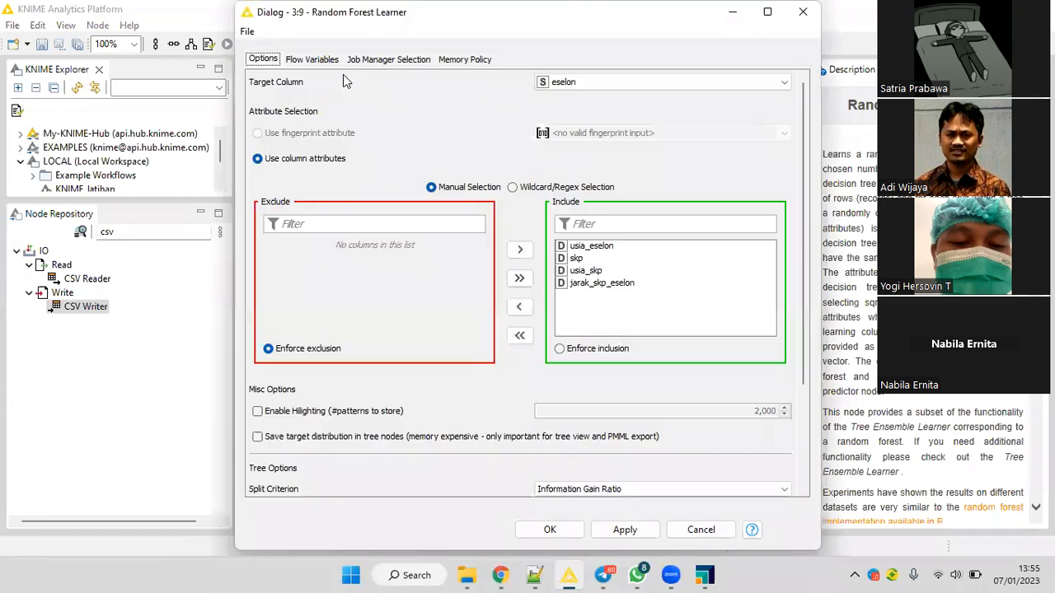
{"action": "left_click", "coordinate": [574, 86]}
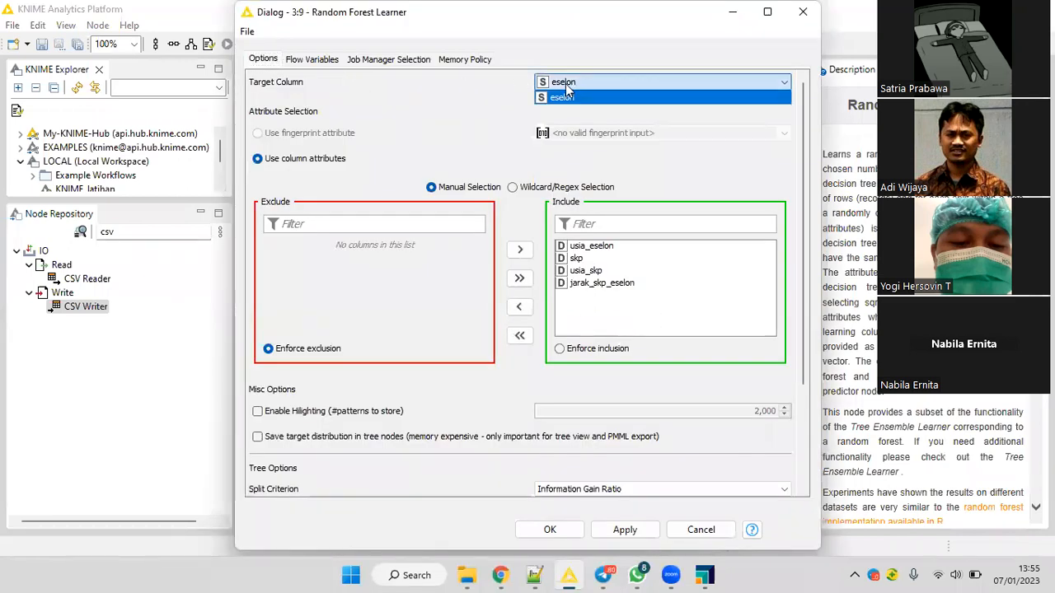
{"action": "left_click", "coordinate": [567, 94]}
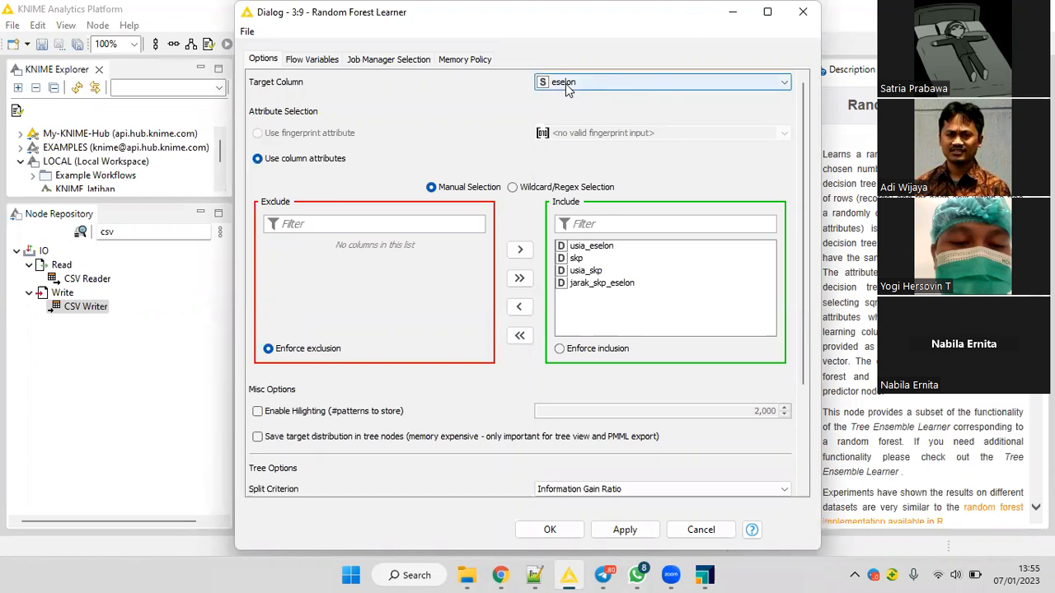
{"action": "left_click", "coordinate": [794, 13]}
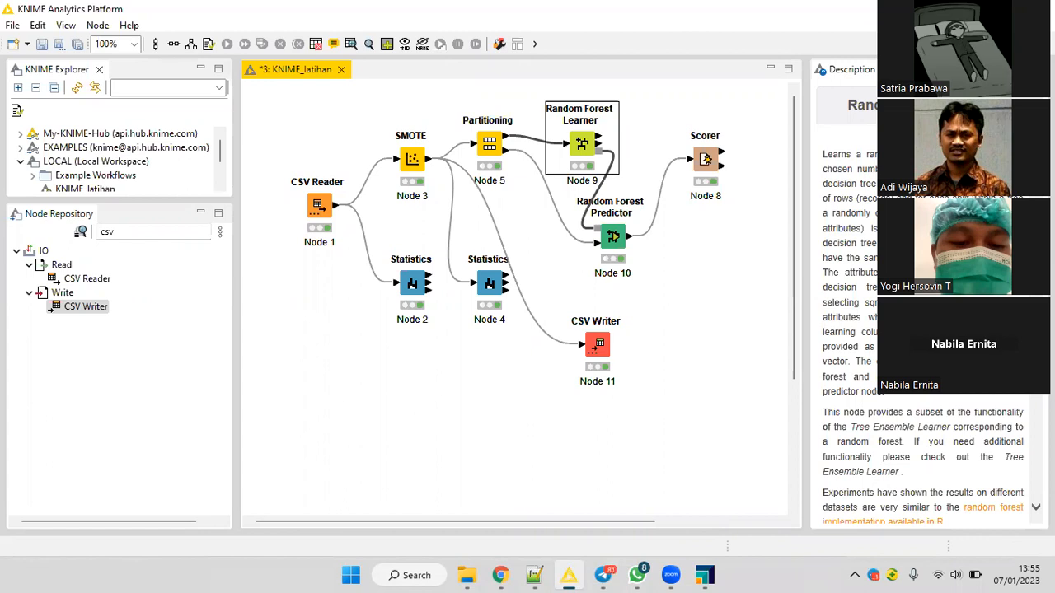
{"action": "key", "text": "super+d"}
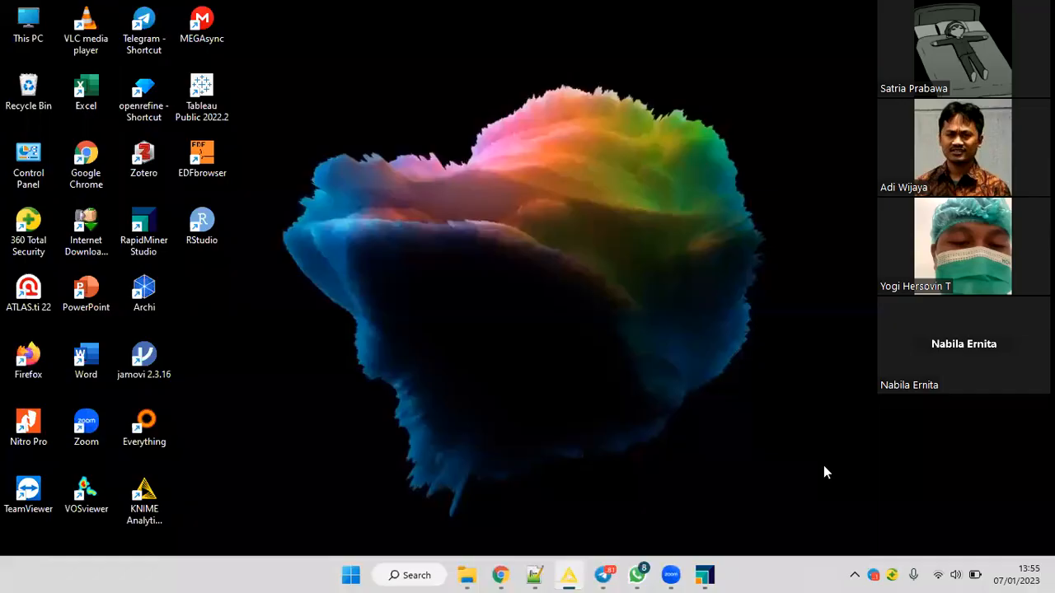